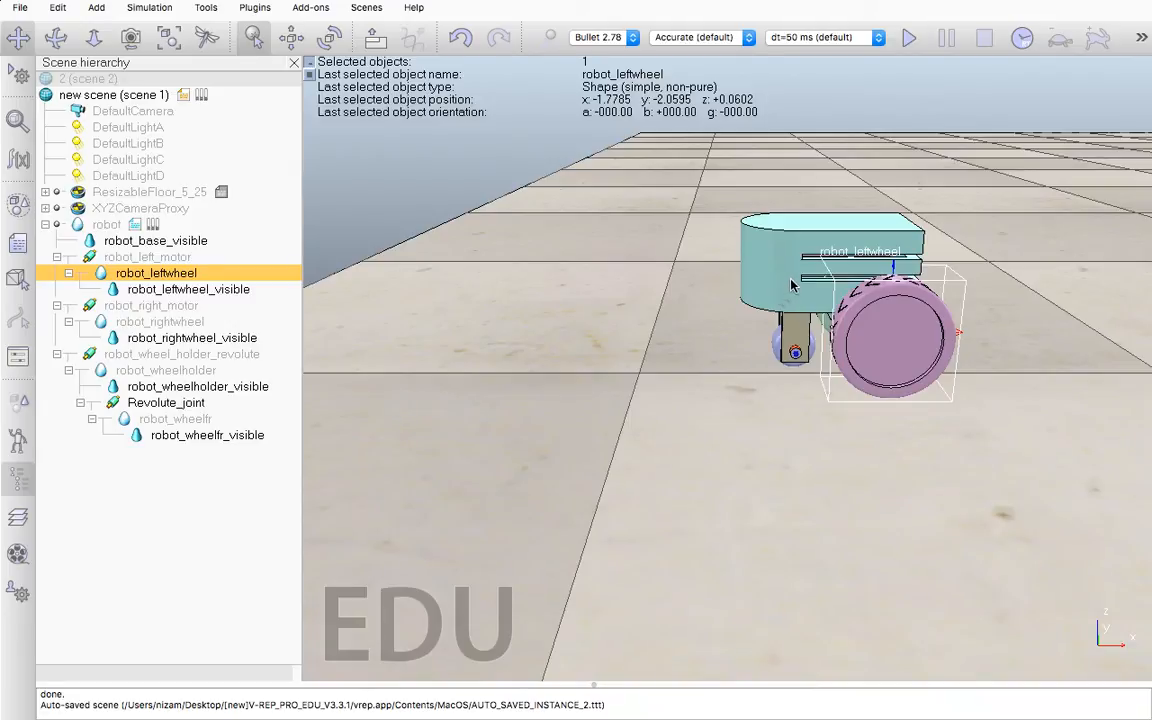
Inspect the robot's visible base, left wheel, right wheel and wheel holder shapes one after another
left_click(163, 245)
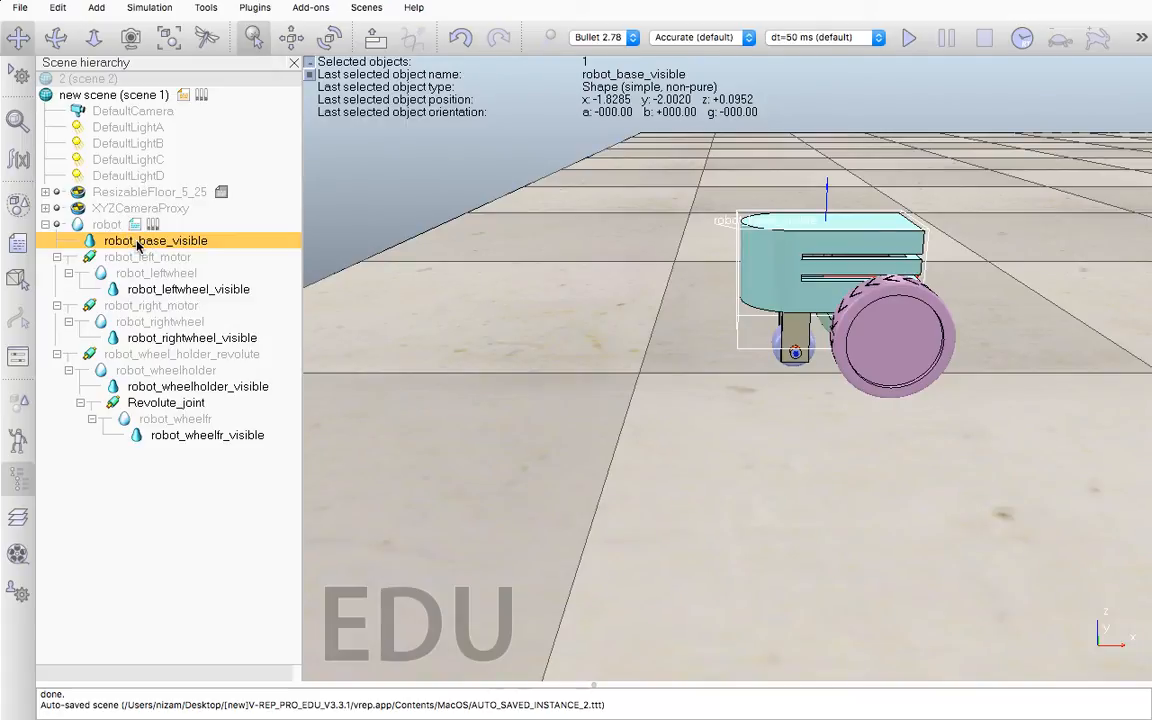
left_click(165, 289)
left_click(179, 337)
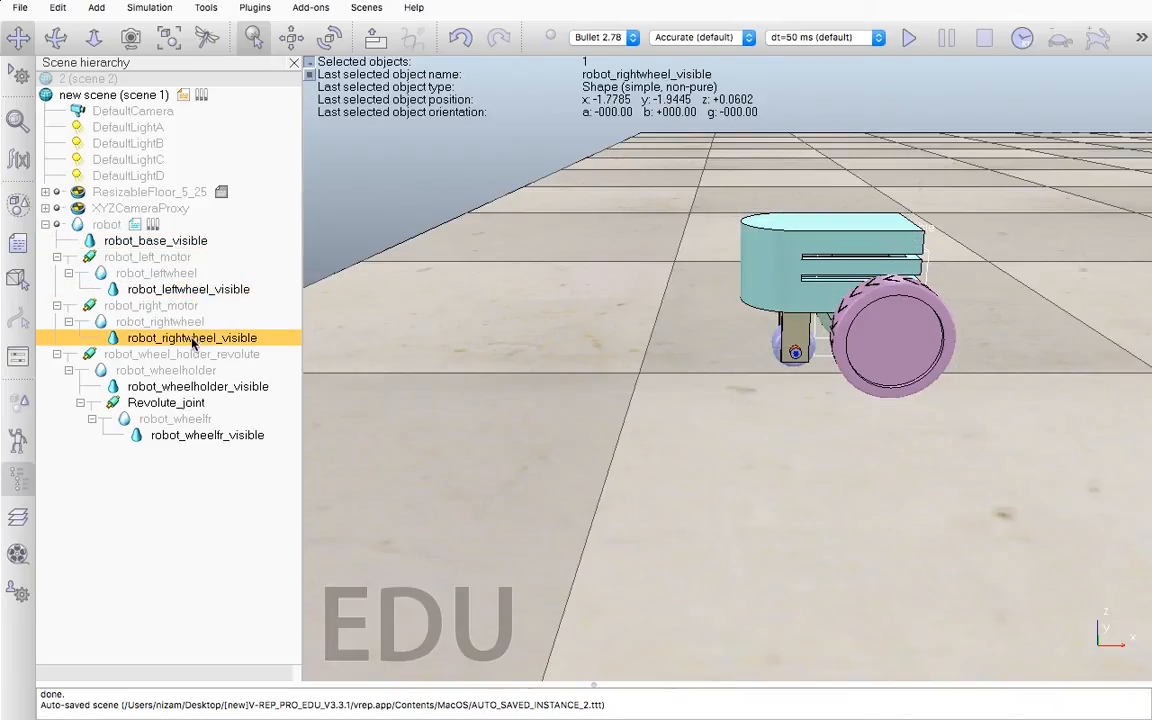
left_click(203, 390)
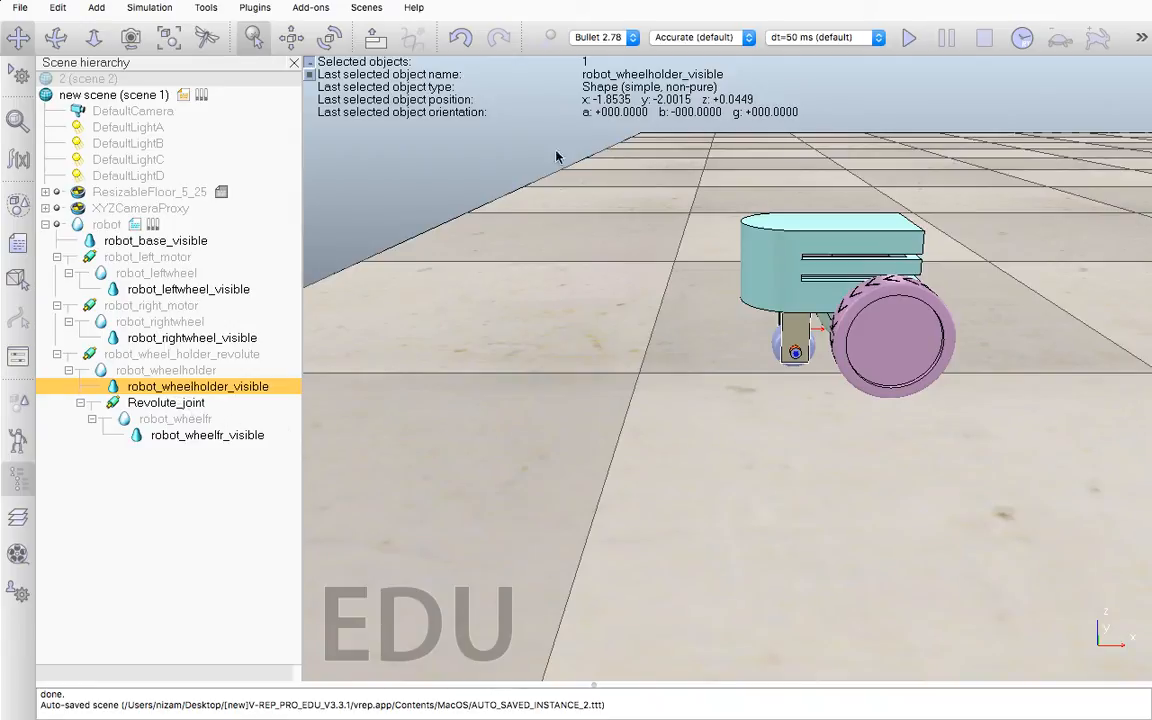
Run the simulation briefly to watch the robot's motion, and stop it
left_click(909, 39)
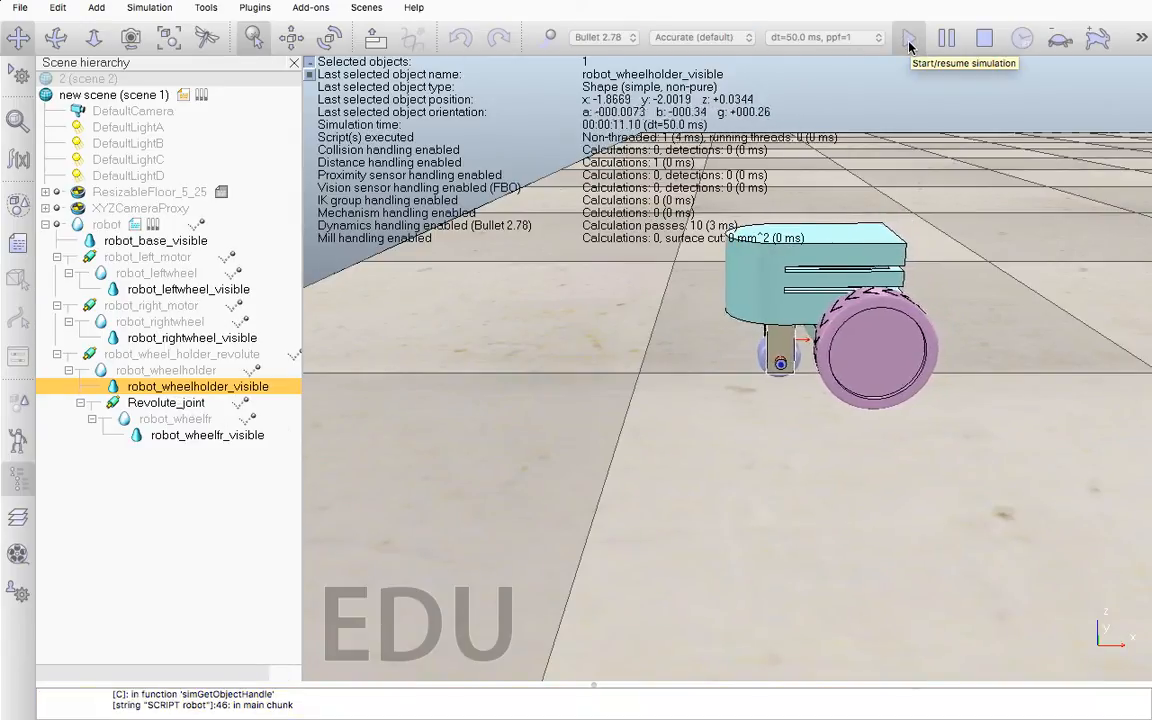
left_click(984, 39)
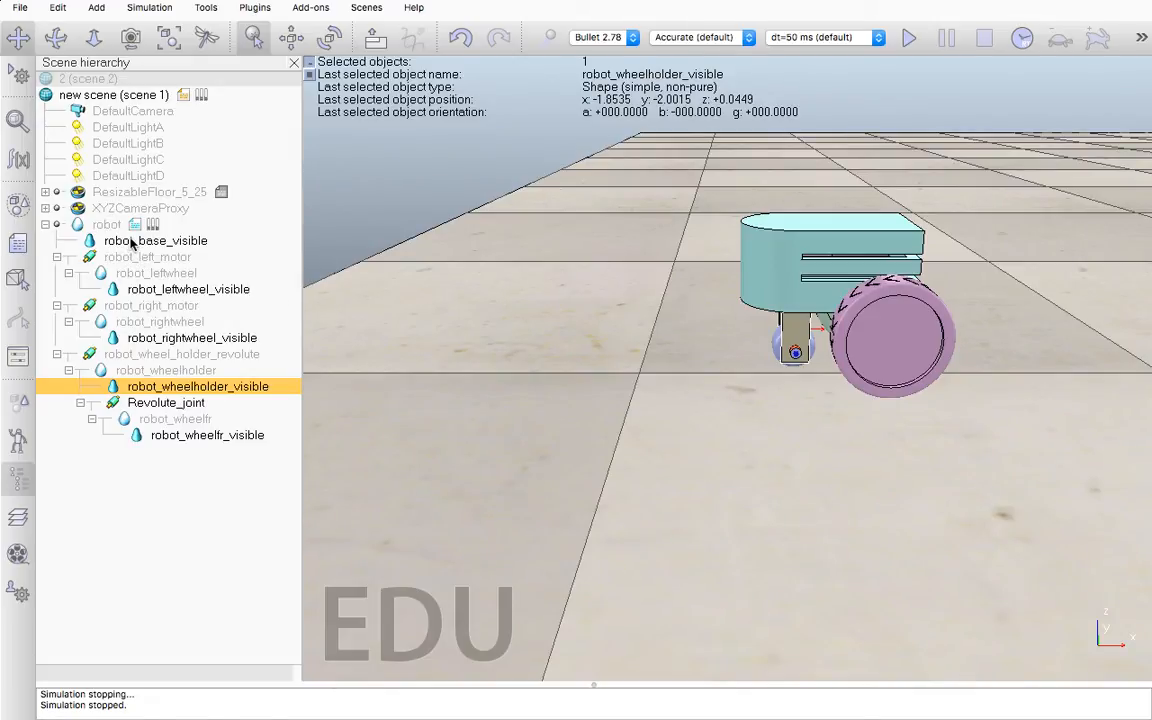
Compare the hidden robot base shape, the left motor joint and the visible base shape in the scene hierarchy
left_click(107, 227)
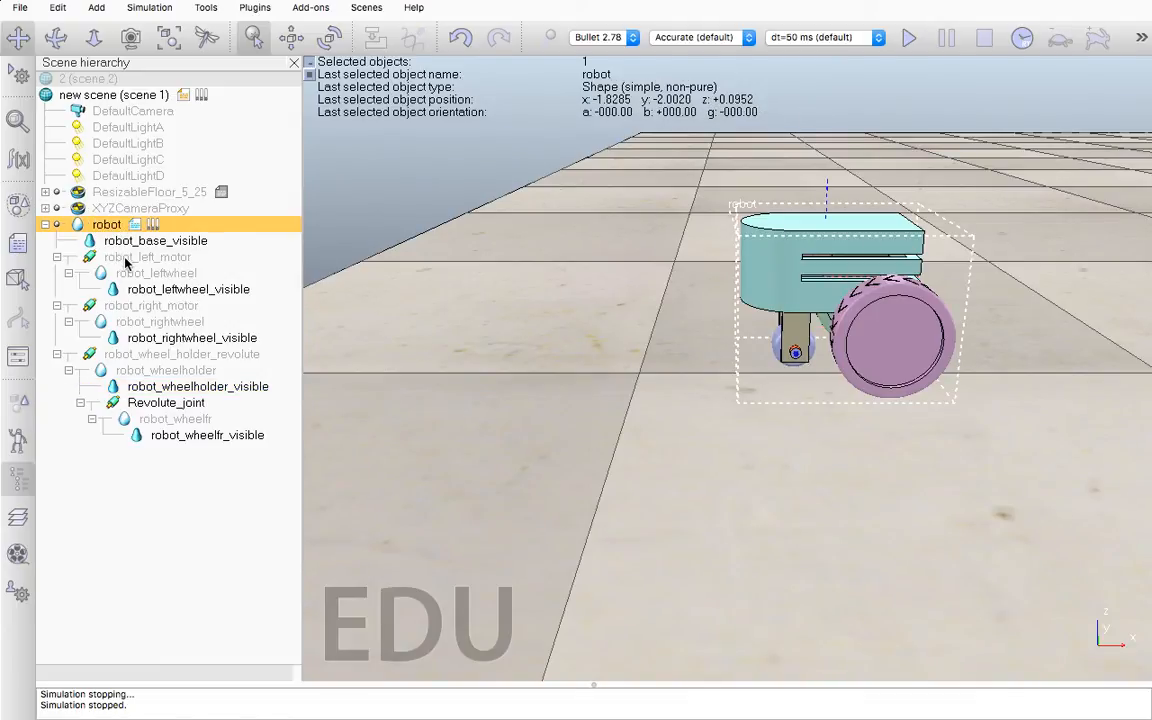
left_click(127, 258)
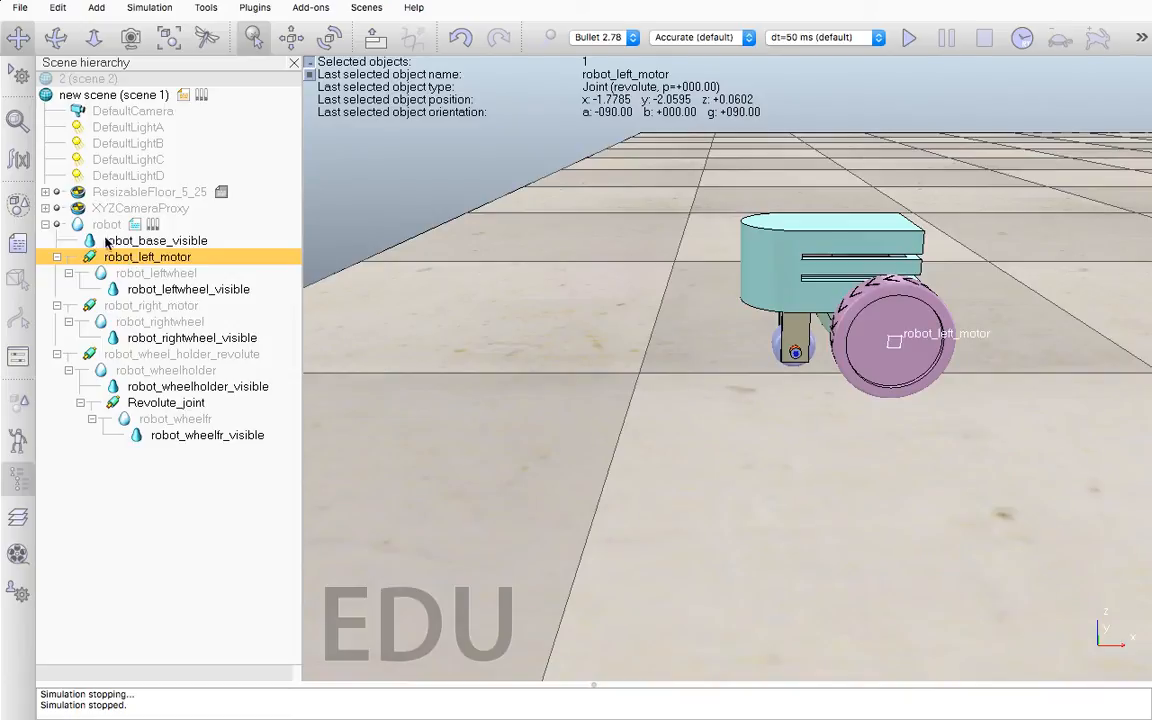
left_click(104, 228)
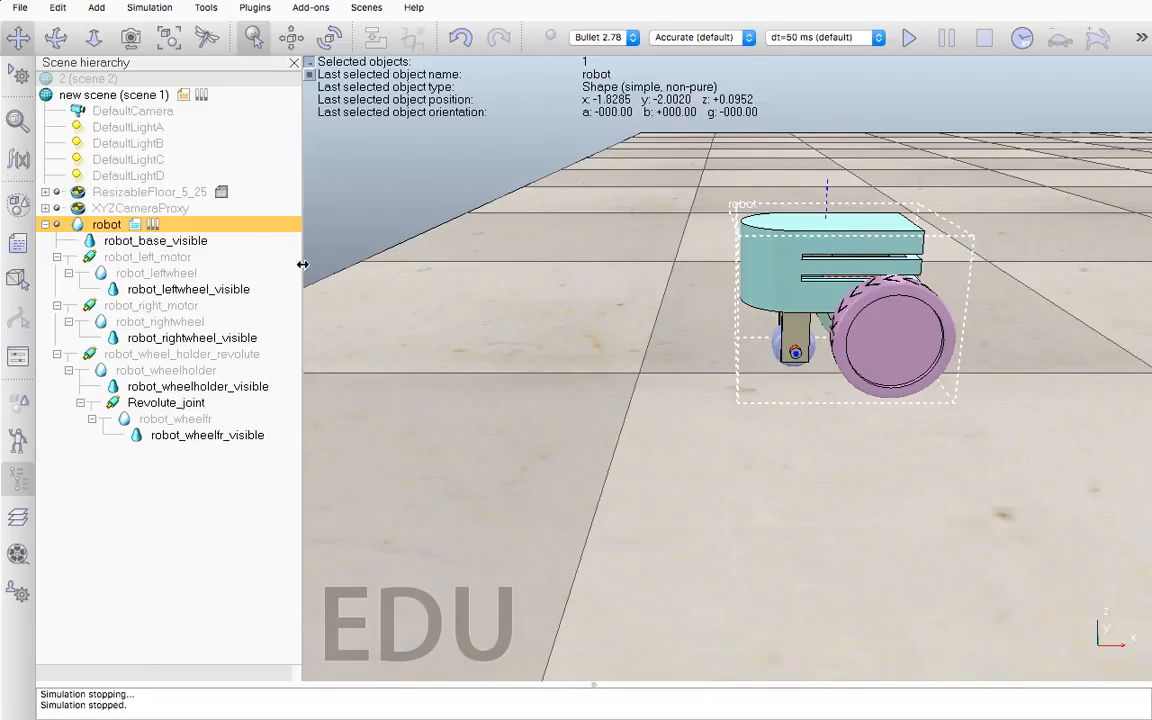
left_click(182, 243)
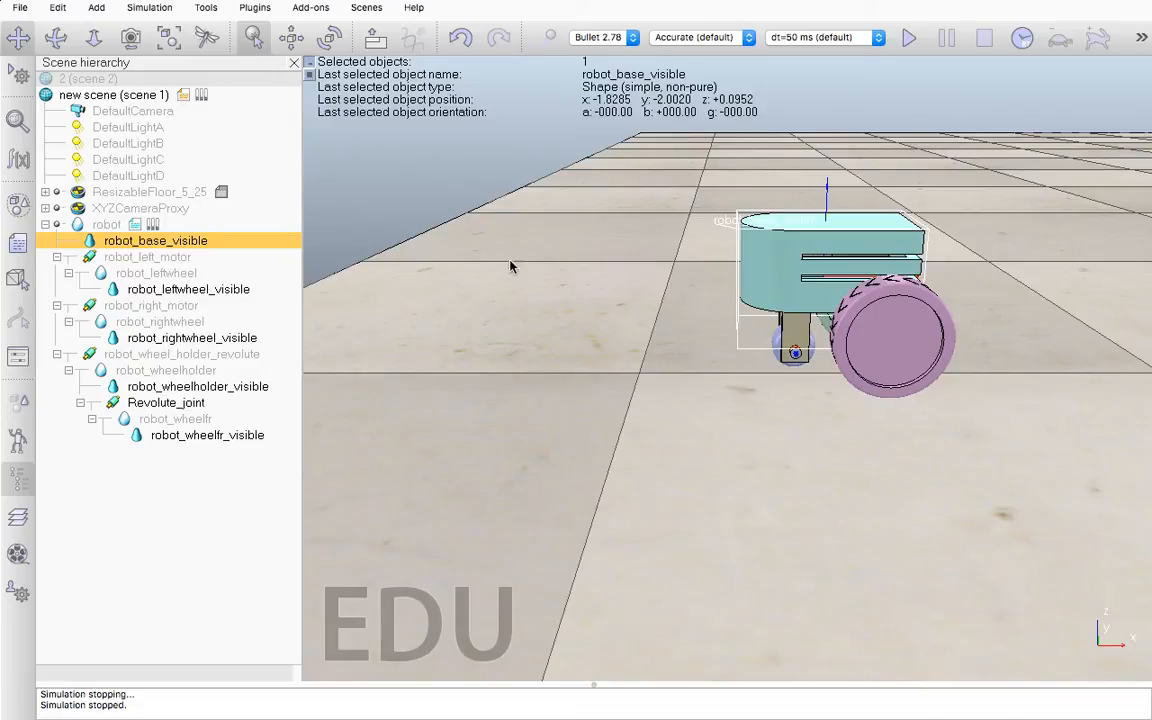
left_click(57, 9)
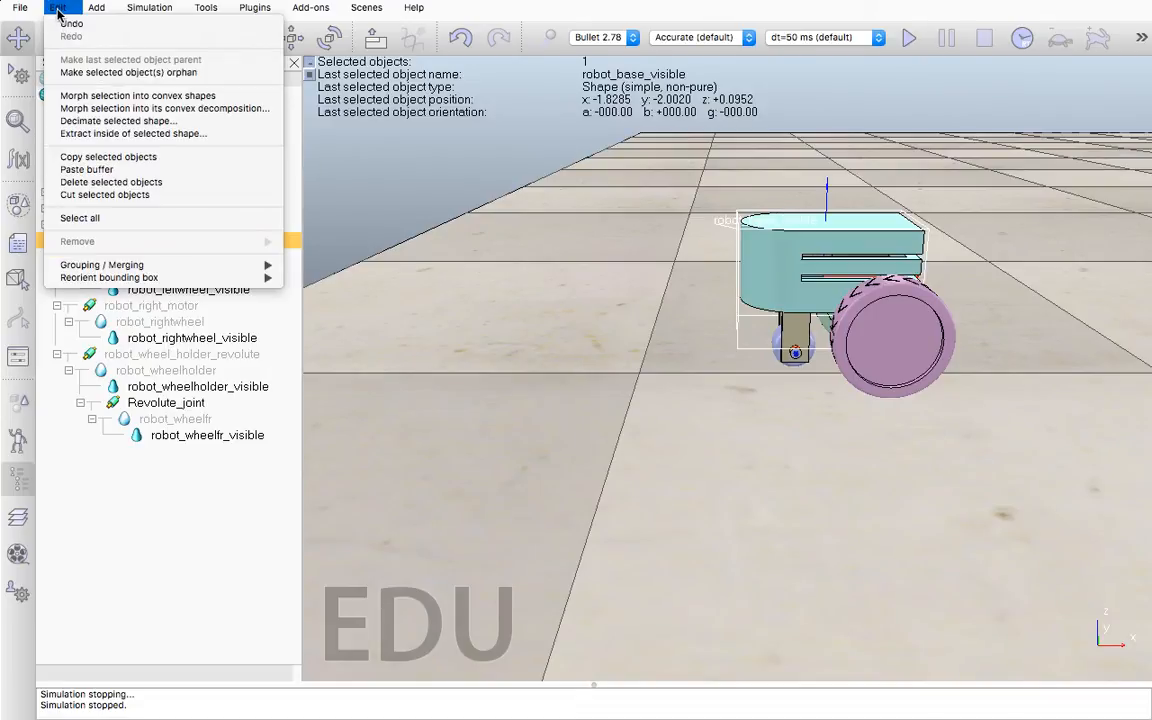
left_click(317, 256)
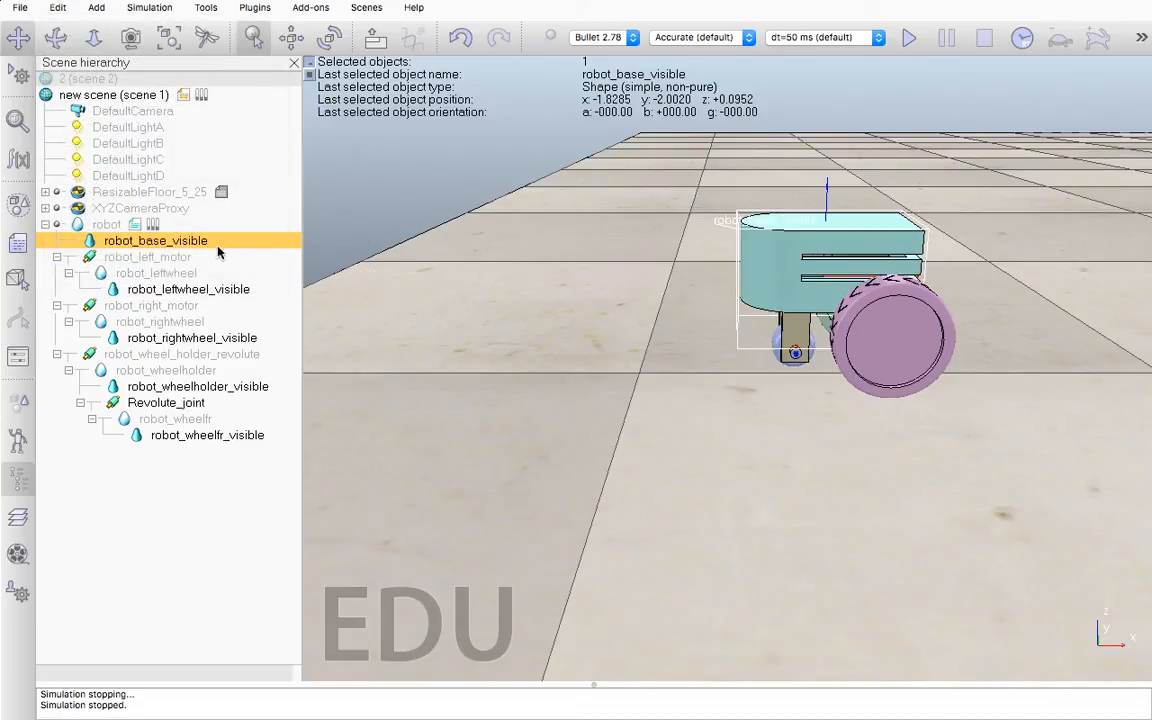
right_click(195, 244)
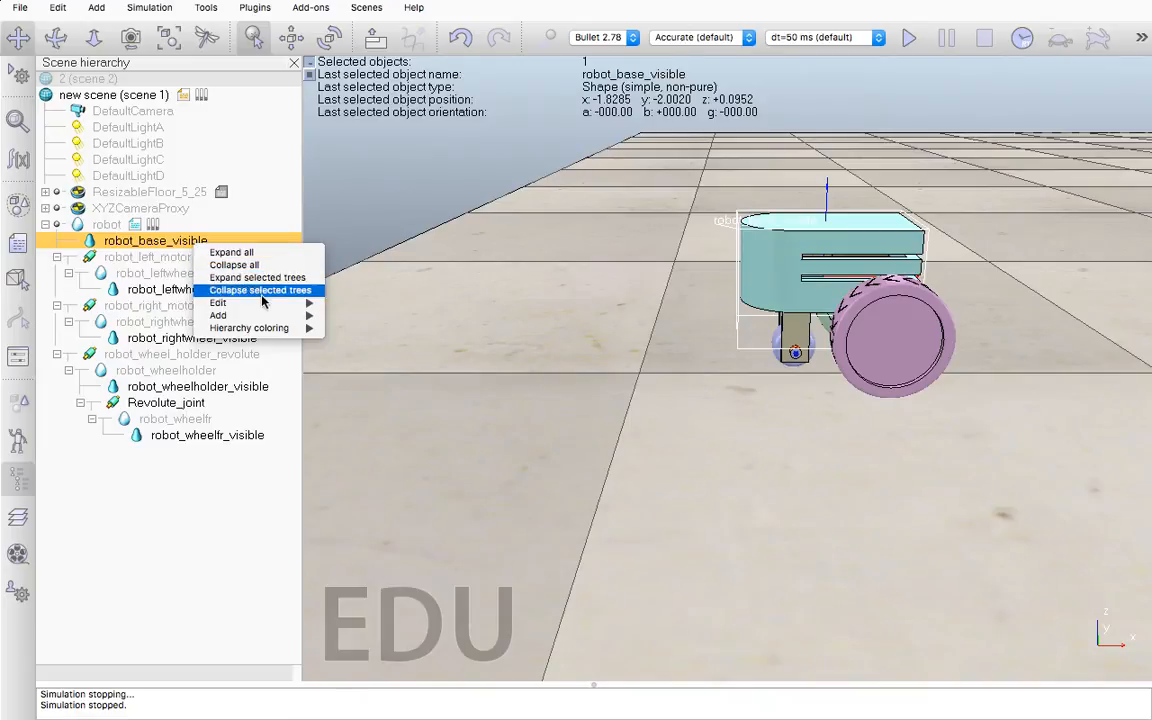
mouse_move(265, 303)
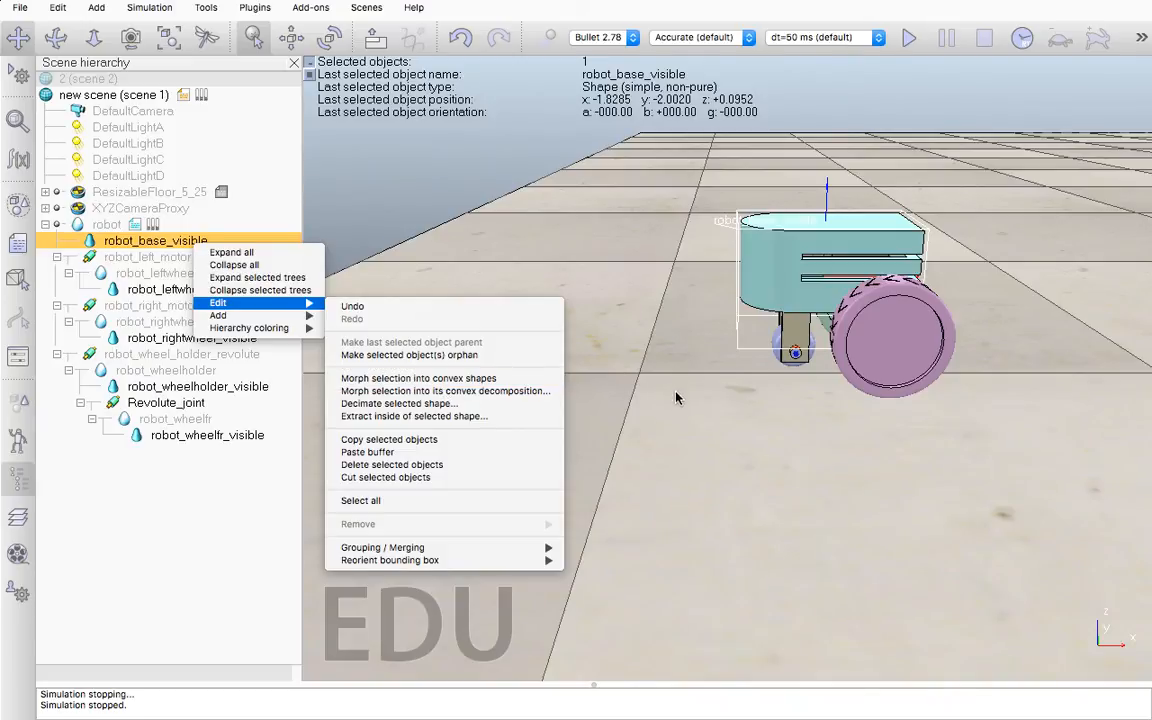
left_click(598, 364)
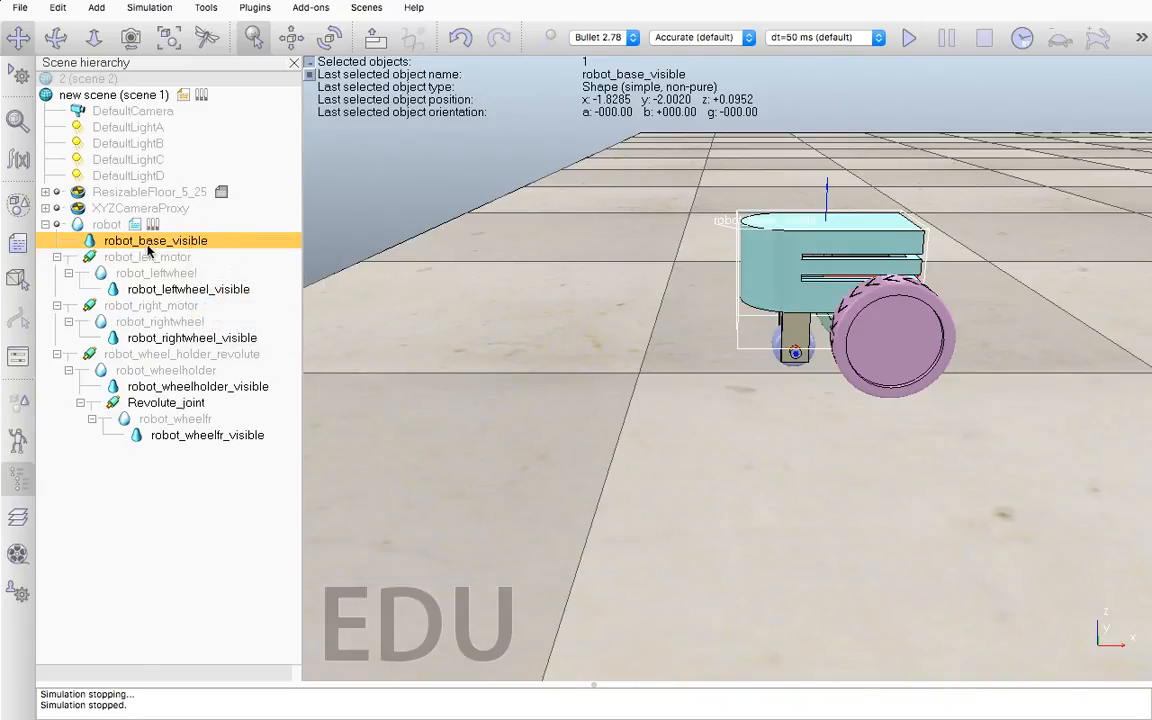
Review the robot_left_motor joint's common and joint properties, and open its dynamic properties
left_click(108, 226)
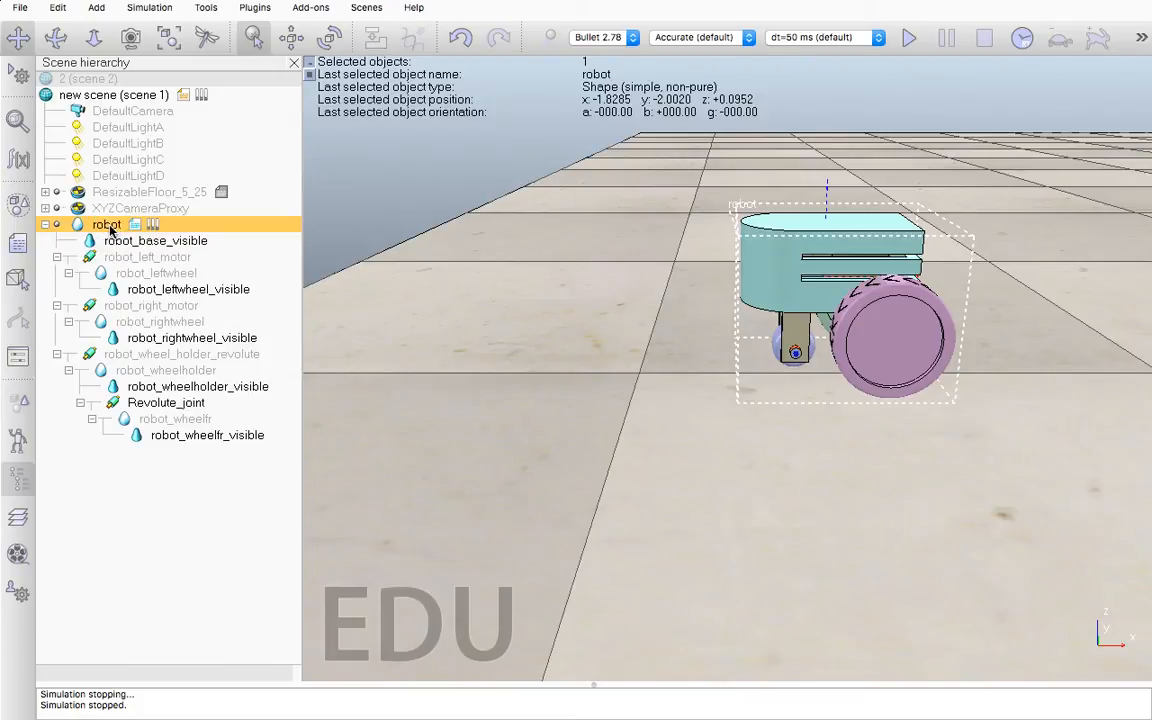
right_click(138, 258)
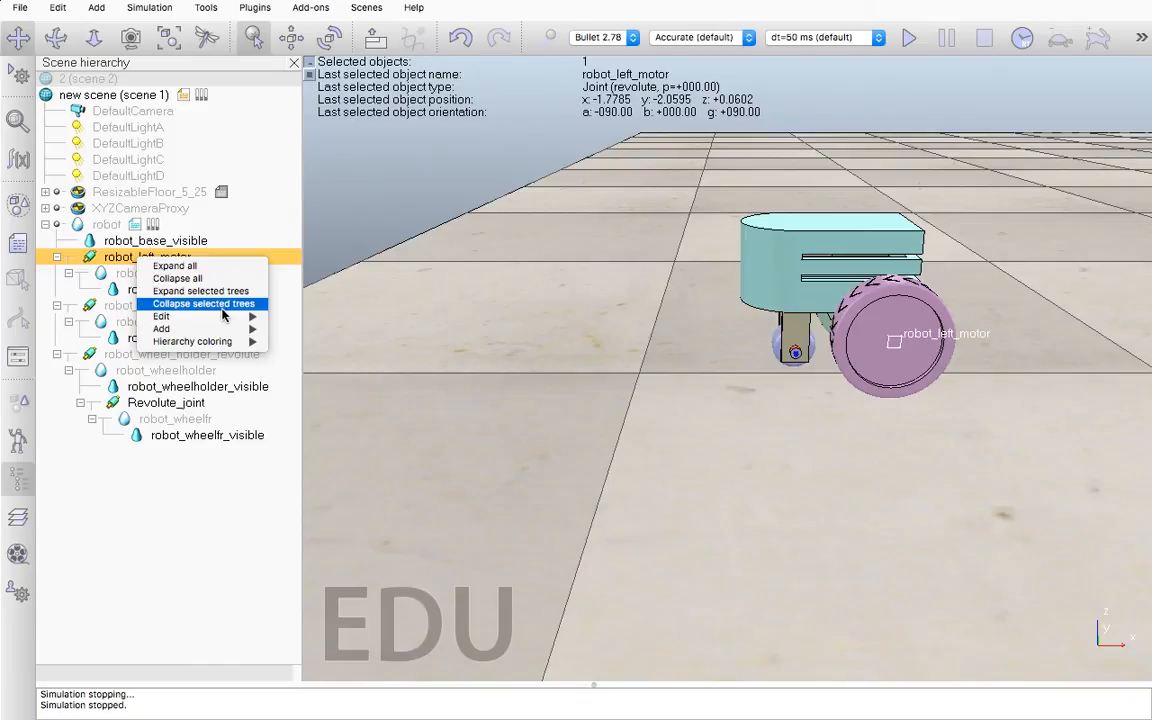
left_click(91, 262)
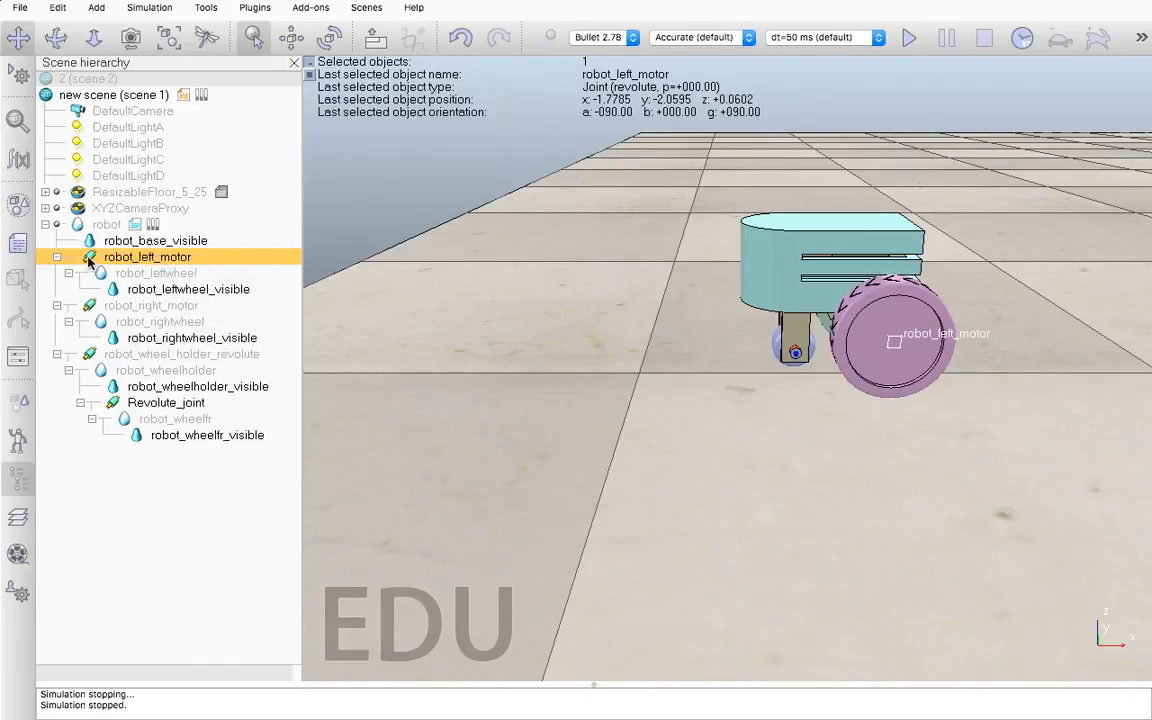
double_click(89, 257)
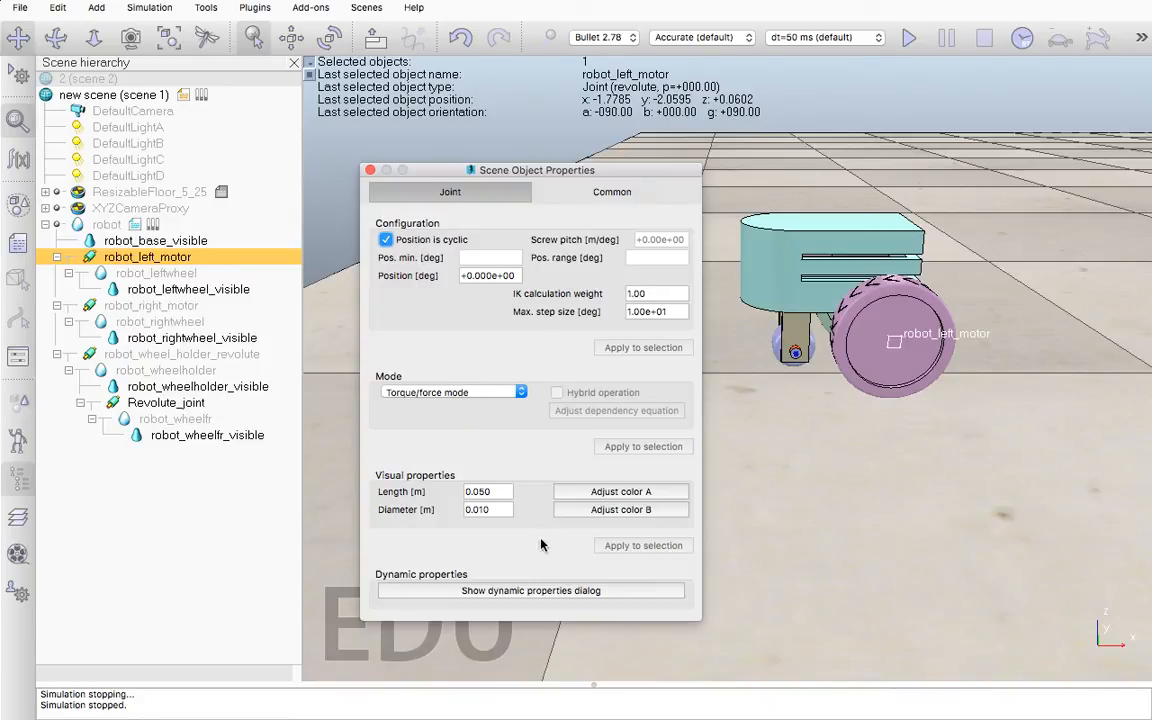
left_click(610, 193)
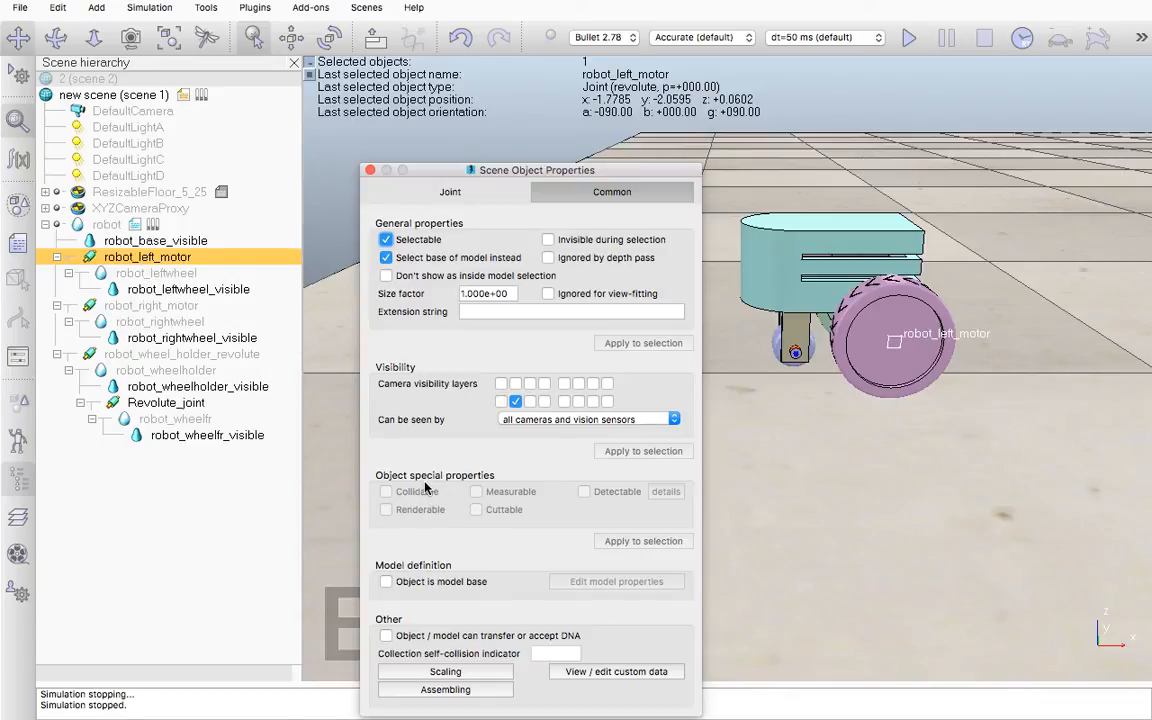
left_click(446, 194)
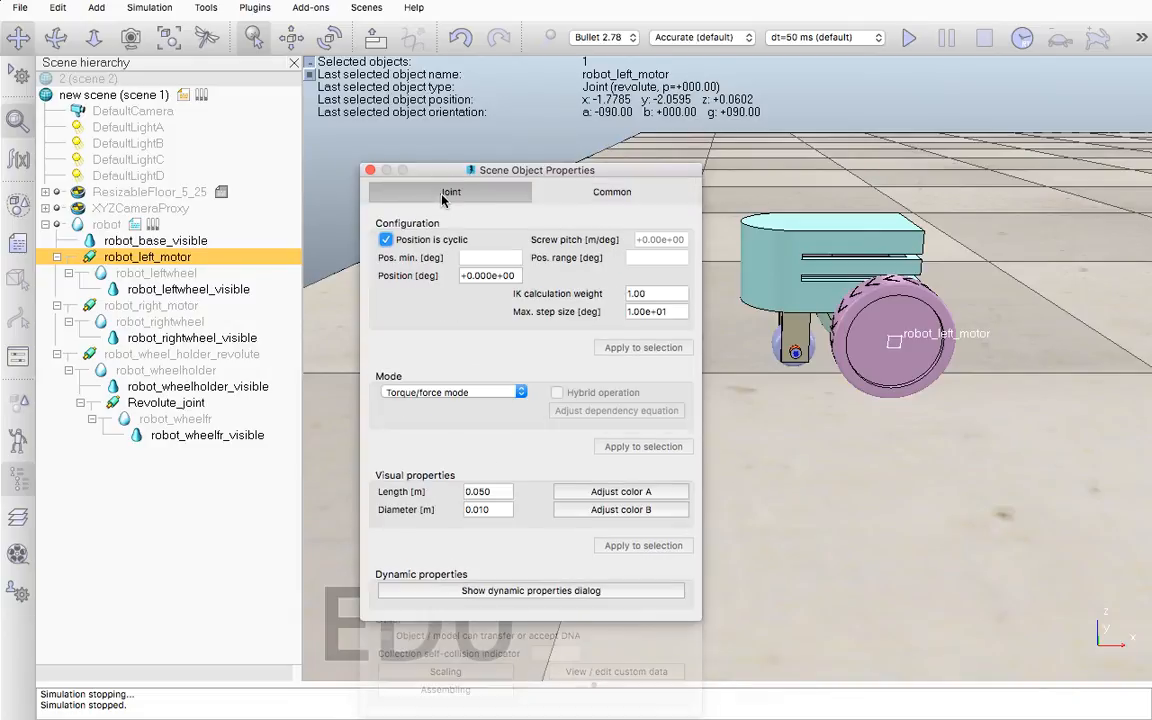
left_click(527, 590)
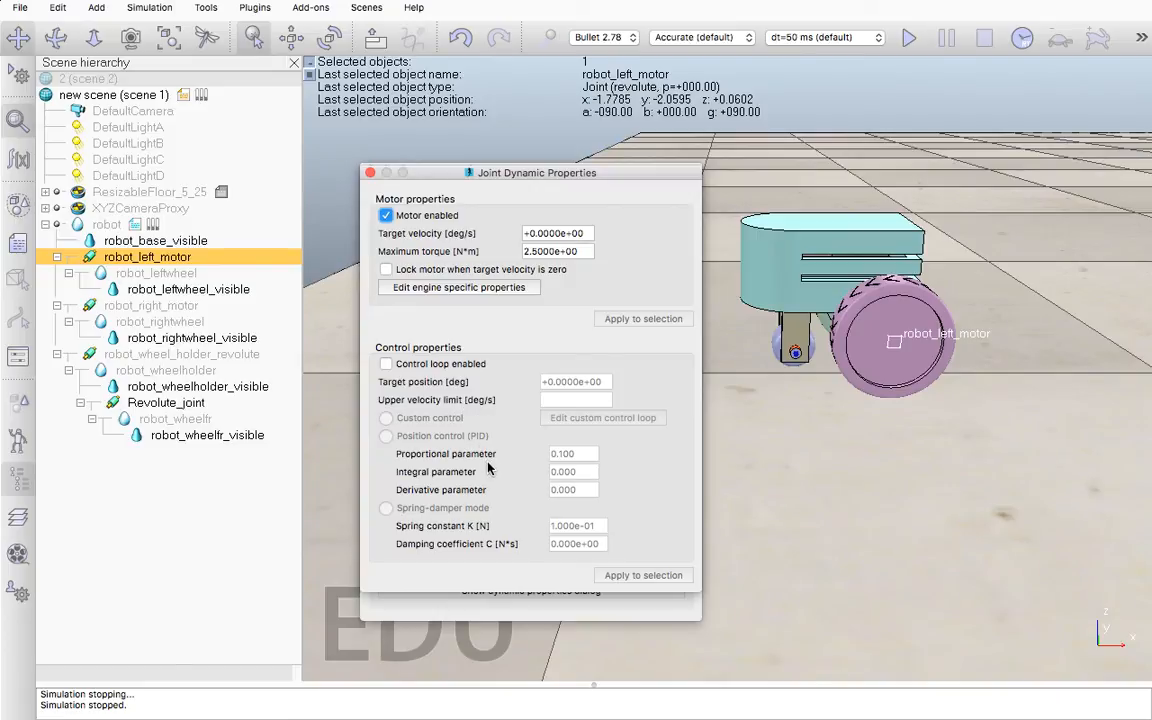
Enable the left motor's control loop to view the PID position control settings, disable it again and close the joint dynamic properties
left_click(387, 364)
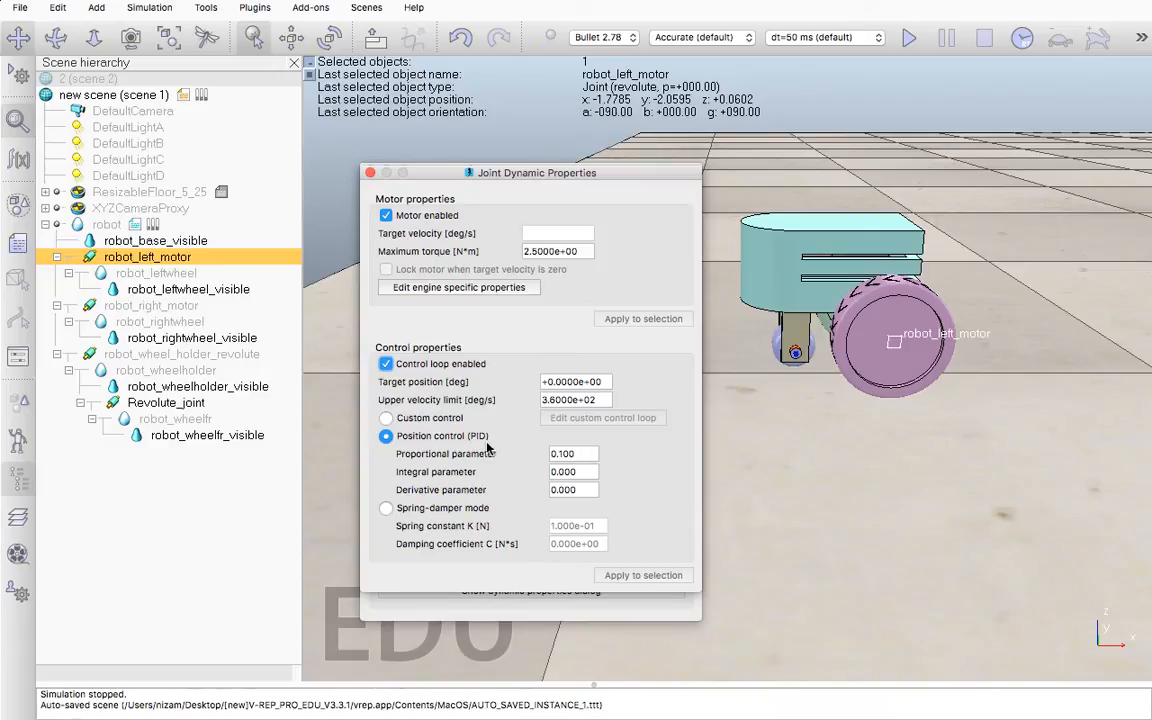
mouse_move(877, 3)
left_click(836, 9)
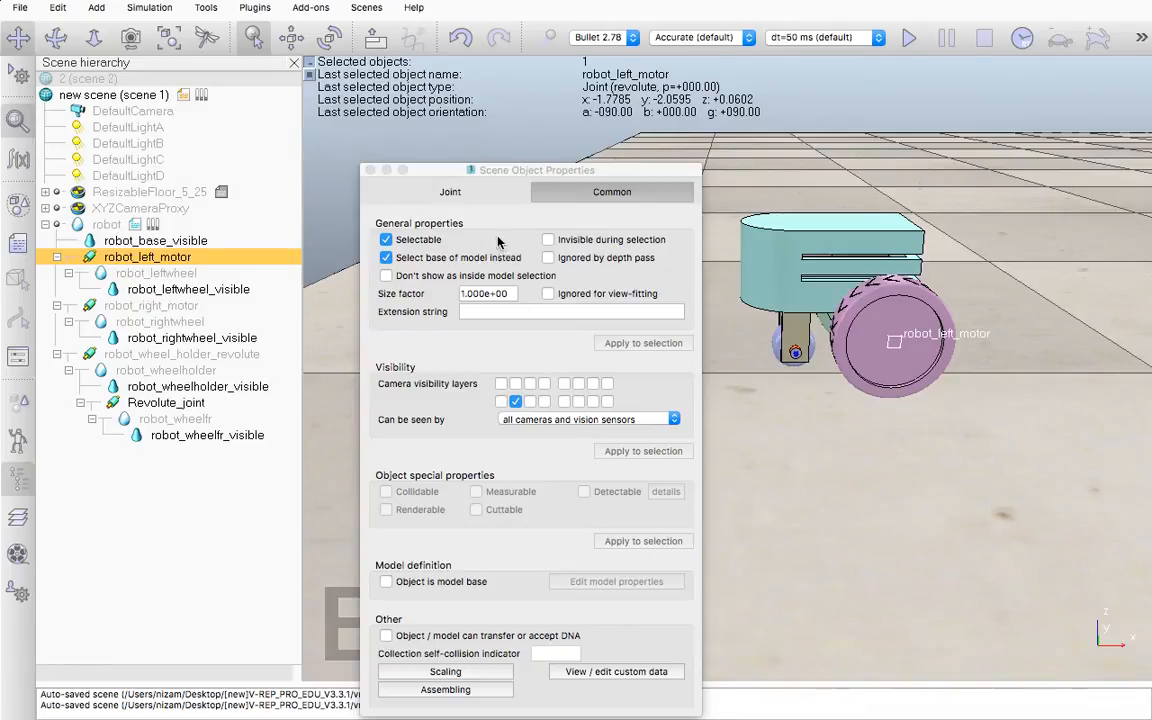
left_click(452, 192)
left_click(536, 590)
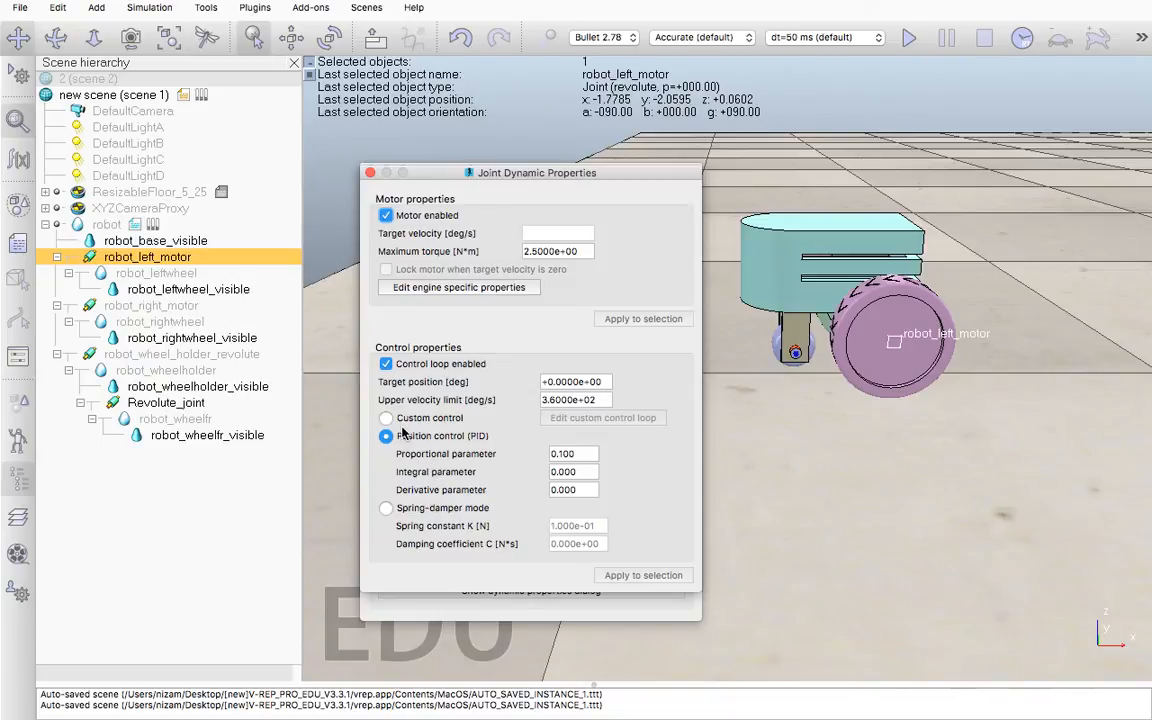
left_click(386, 364)
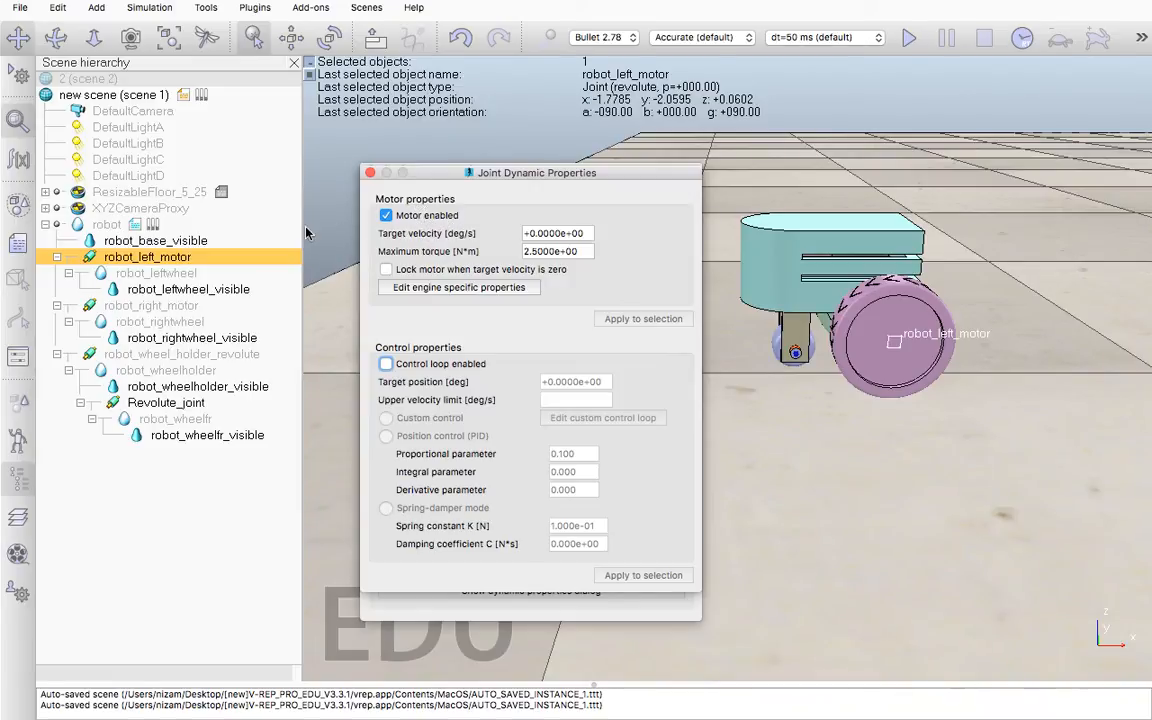
left_click(369, 172)
Open the robot's threaded child script to view its code, and close it
double_click(136, 225)
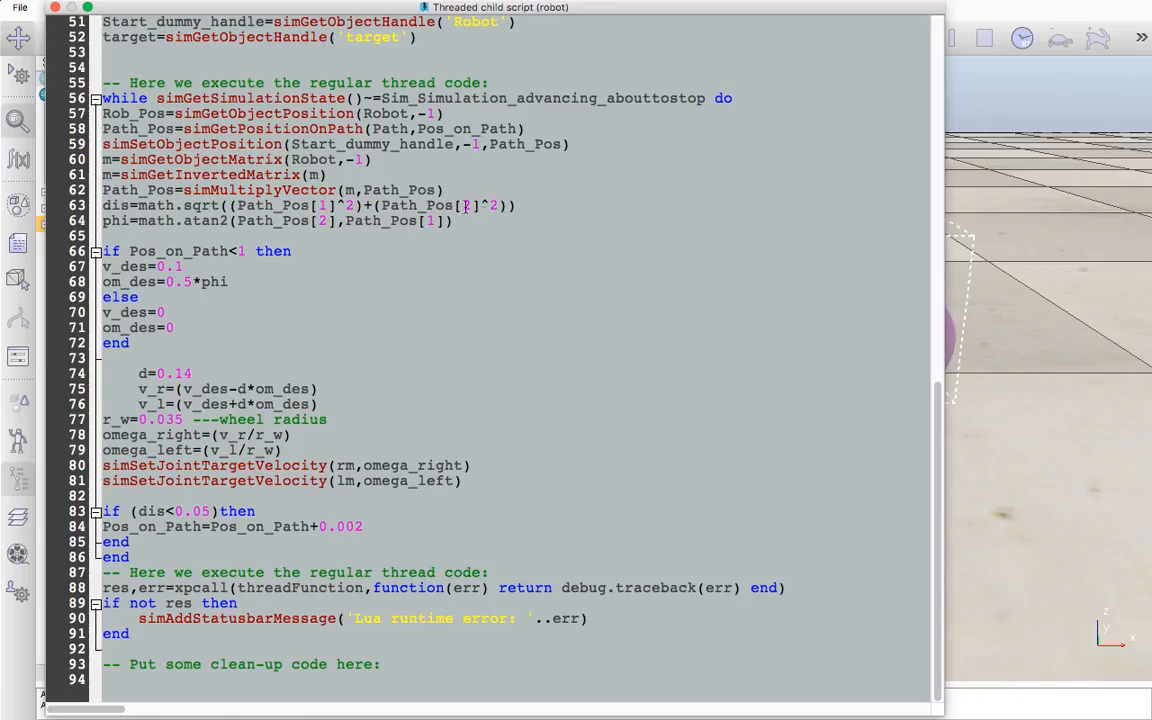
left_click(55, 8)
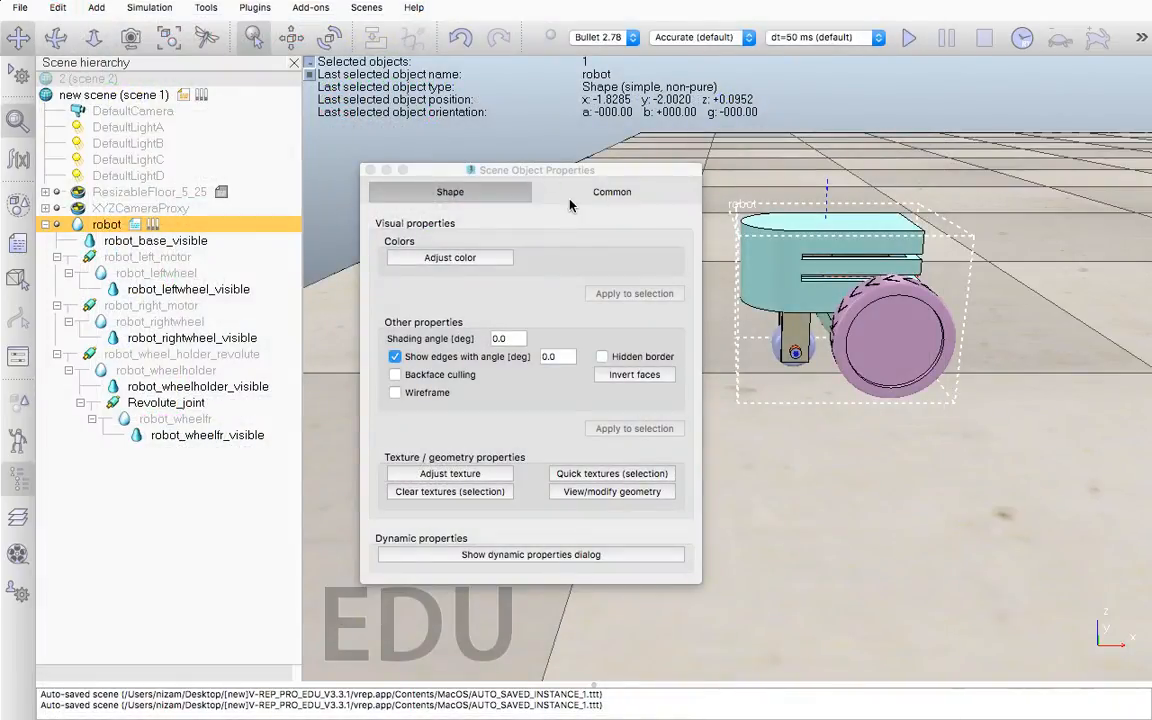
Show the hidden robot shape by enabling the first camera visibility layer of the first row in its common properties
left_click(611, 195)
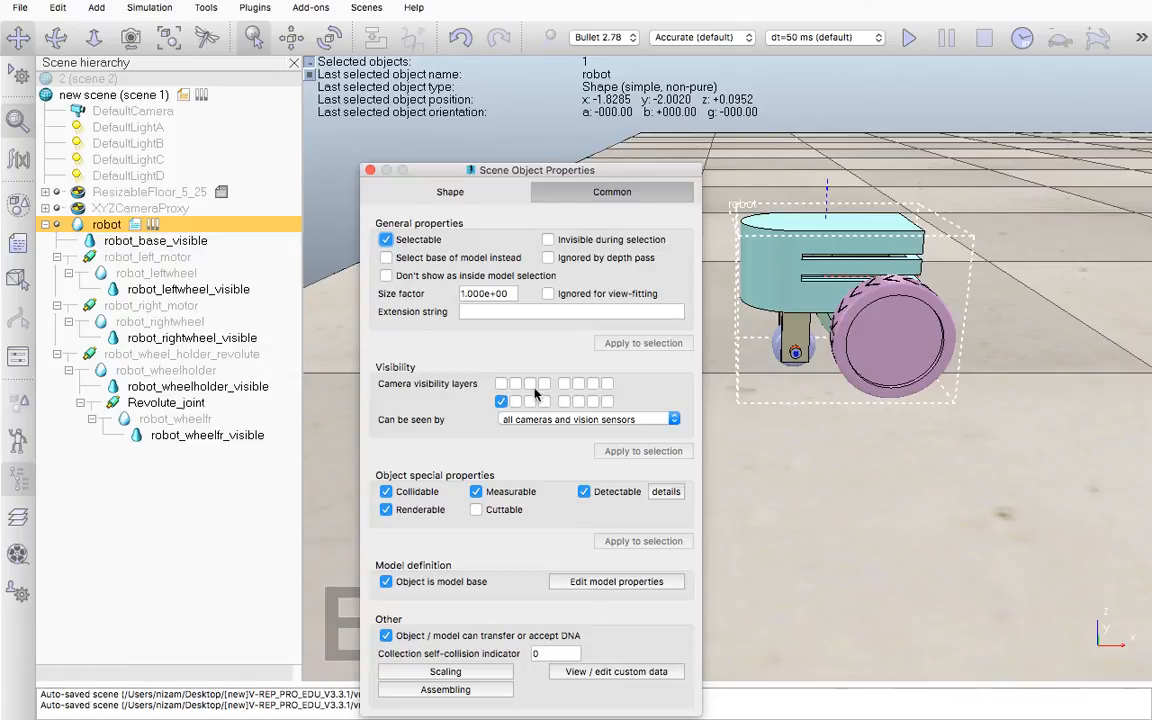
left_click(502, 385)
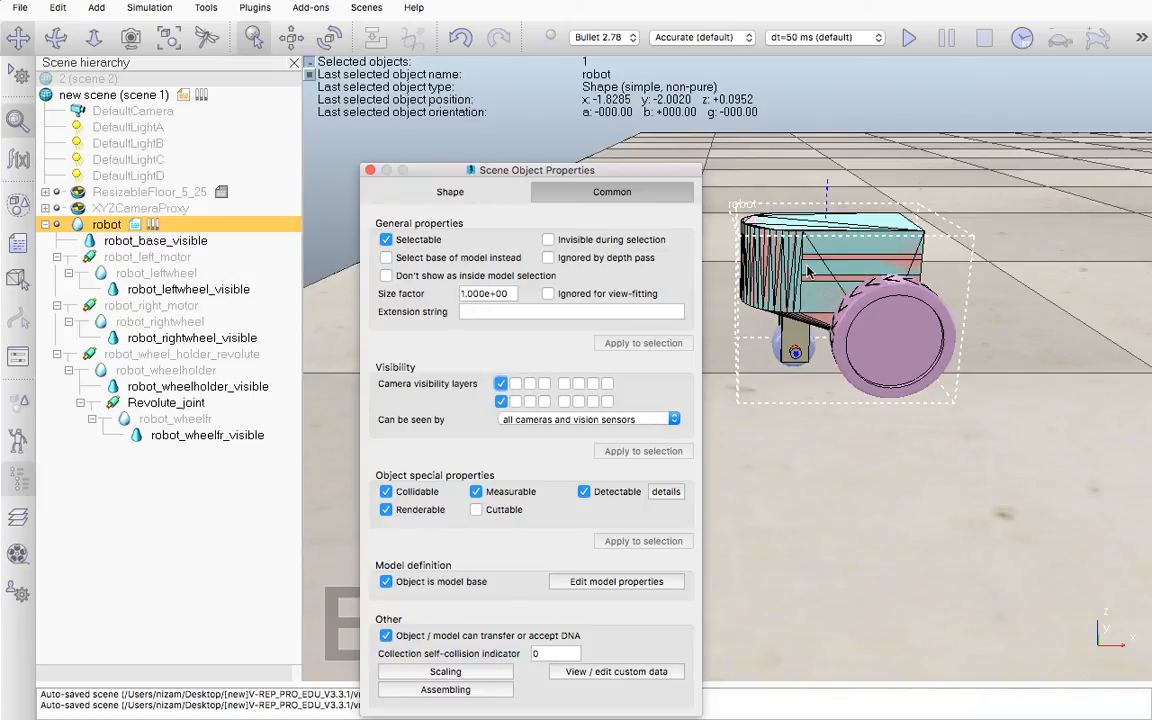
Move robot_base_visible to only the first camera visibility layer of the second row, and examine the exposed base shape from behind
left_click(160, 241)
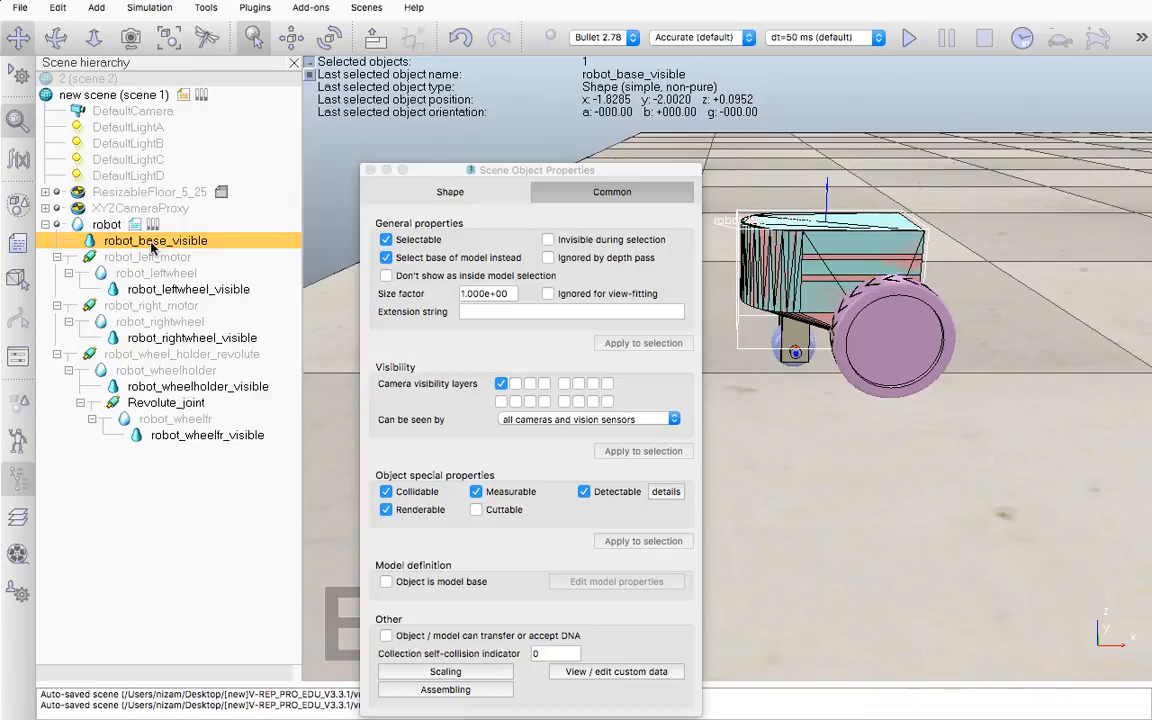
left_click(501, 401)
left_click(501, 383)
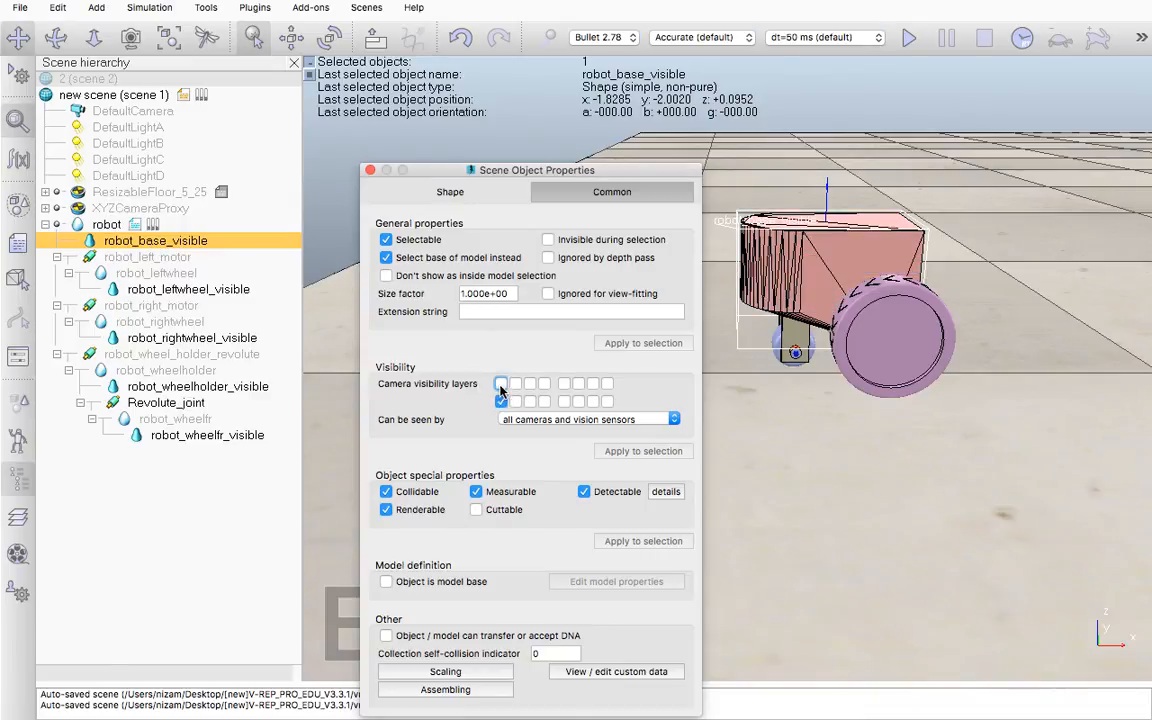
left_click(370, 170)
middle_click_drag(571, 259, 519, 301)
middle_click_drag(593, 456, 567, 423)
middle_click_drag(612, 498, 597, 452)
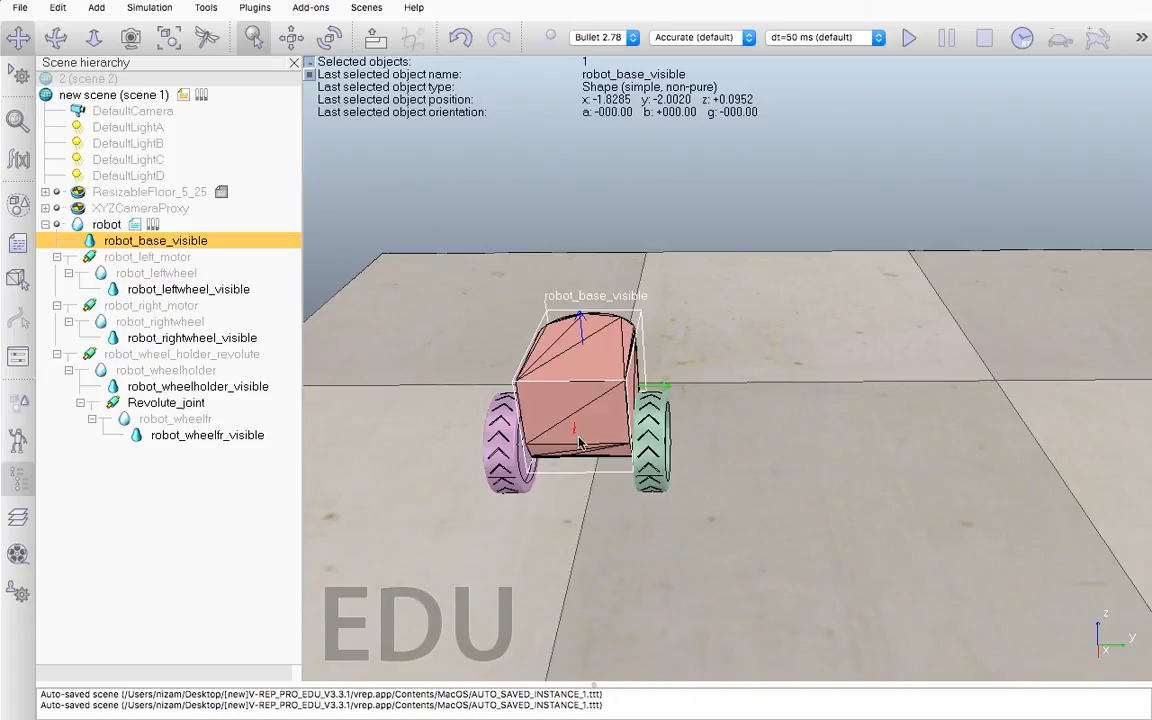
Hide the robot shape by disabling the first camera visibility layer of the first row in its common properties
left_click(100, 225)
double_click(78, 224)
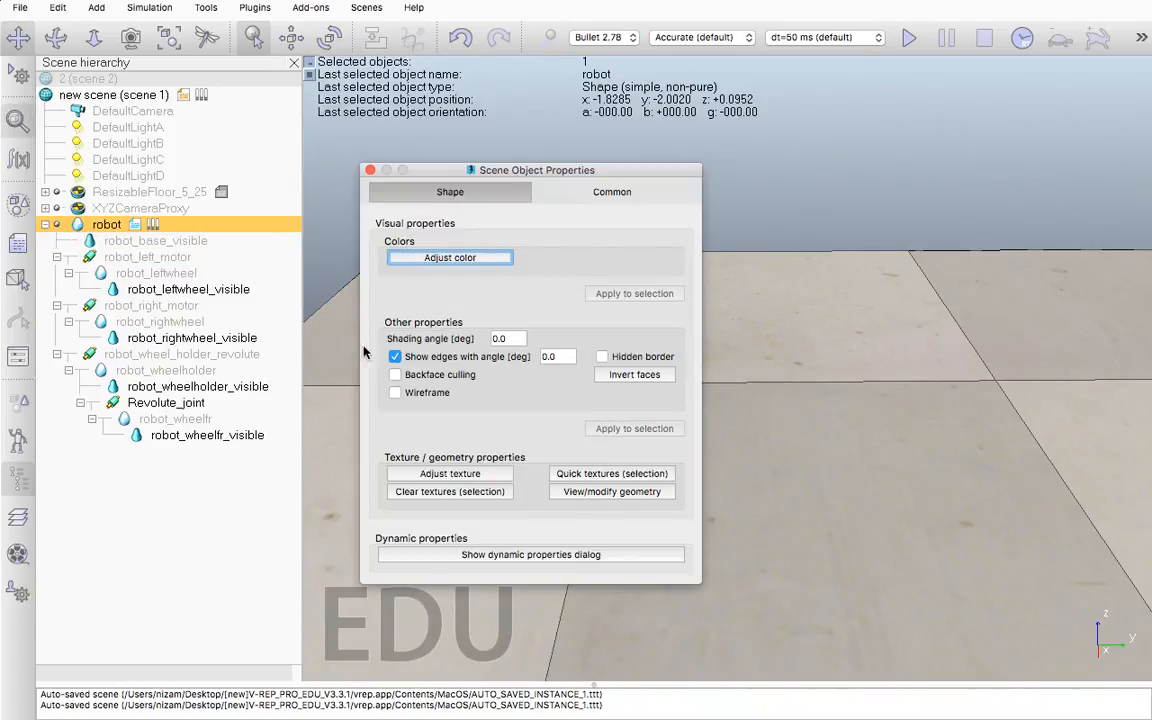
left_click(610, 192)
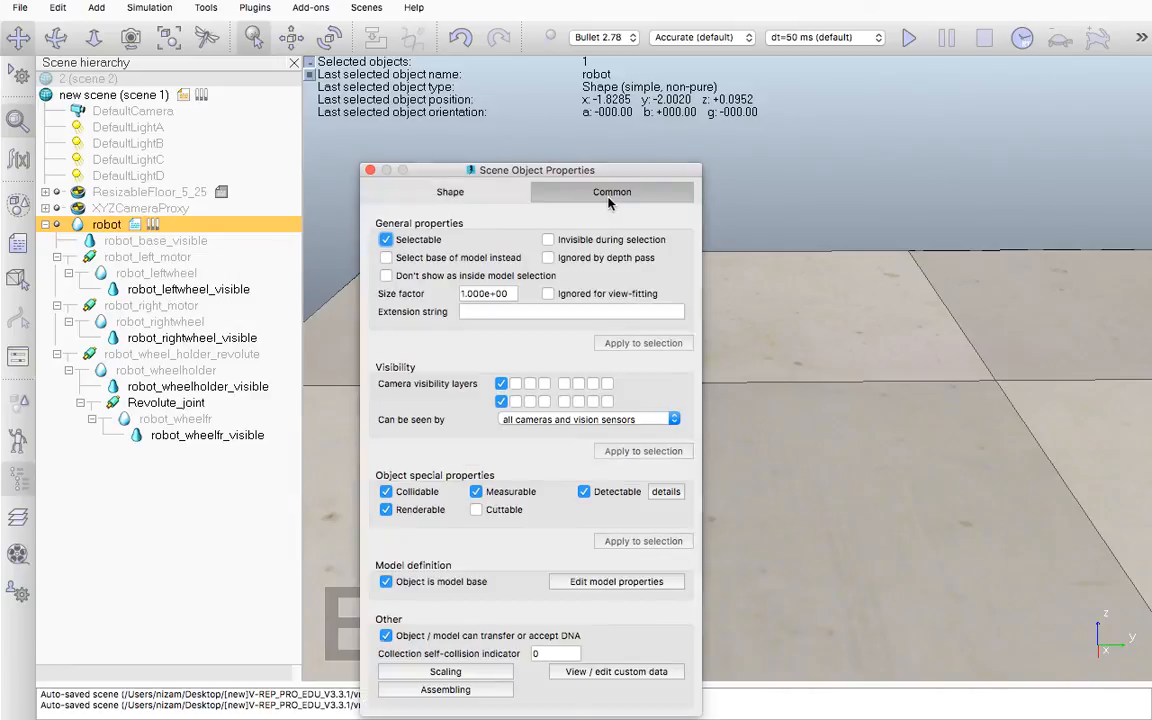
left_click(502, 384)
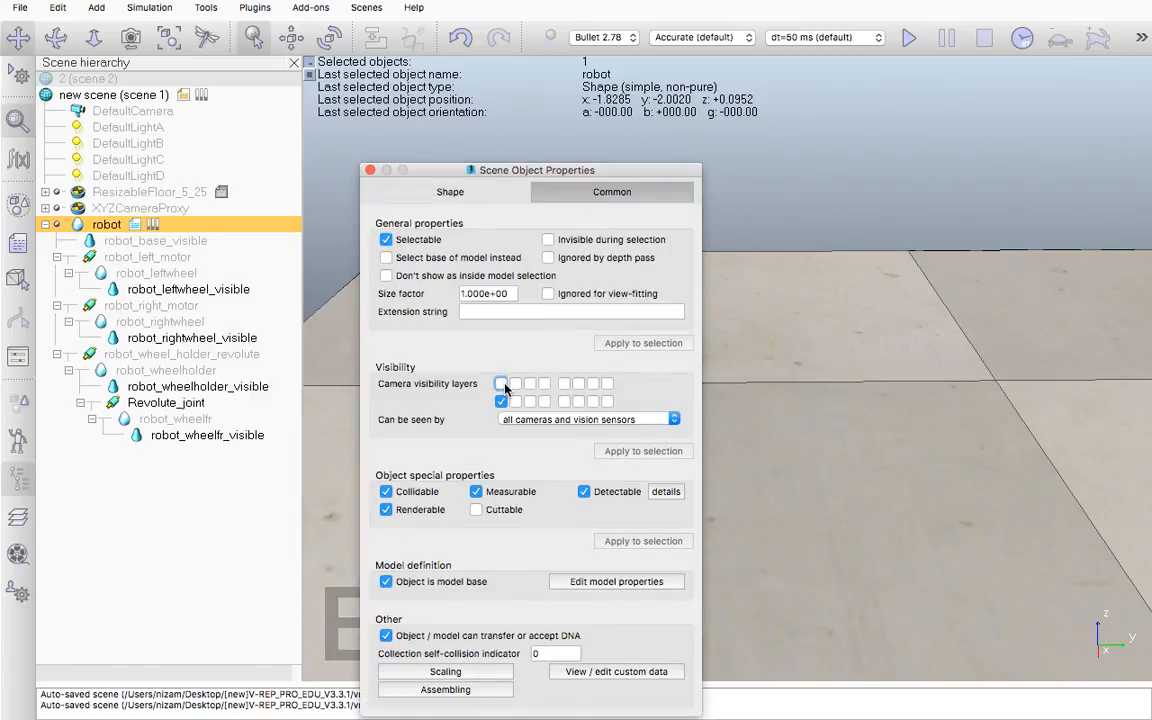
Move robot_base_visible to only the first camera visibility layer of the first row, close its properties, and view the robot from several angles
left_click(143, 245)
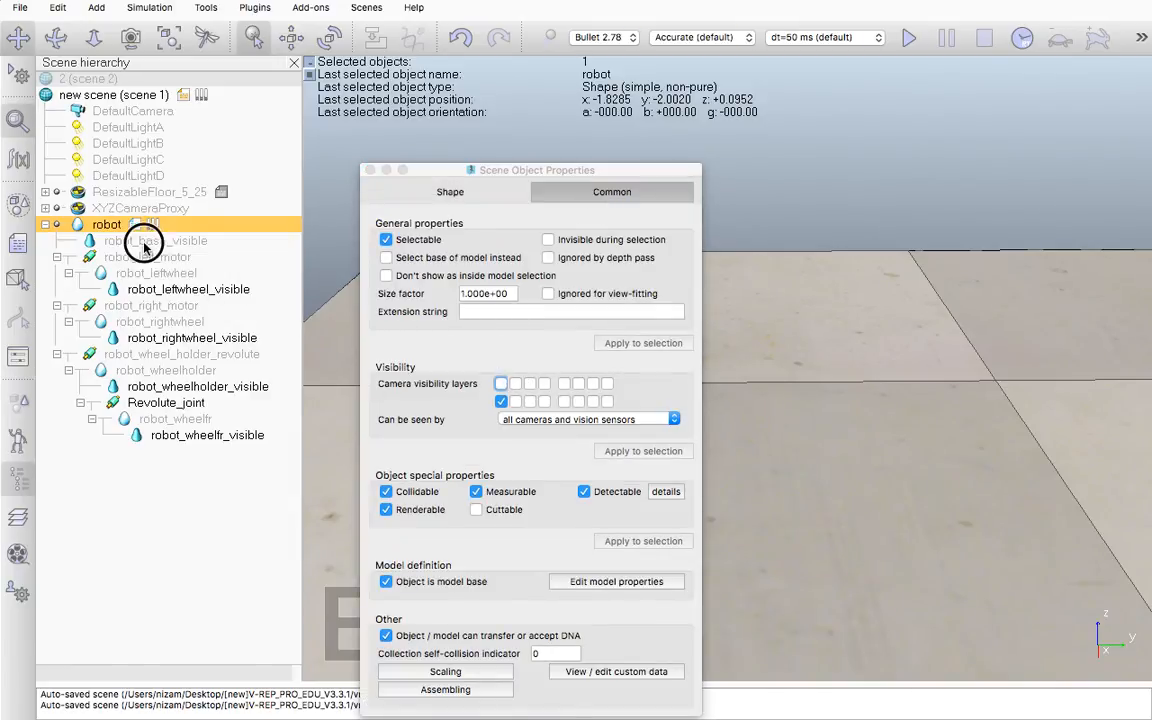
left_click(502, 383)
left_click(505, 311)
left_click(501, 401)
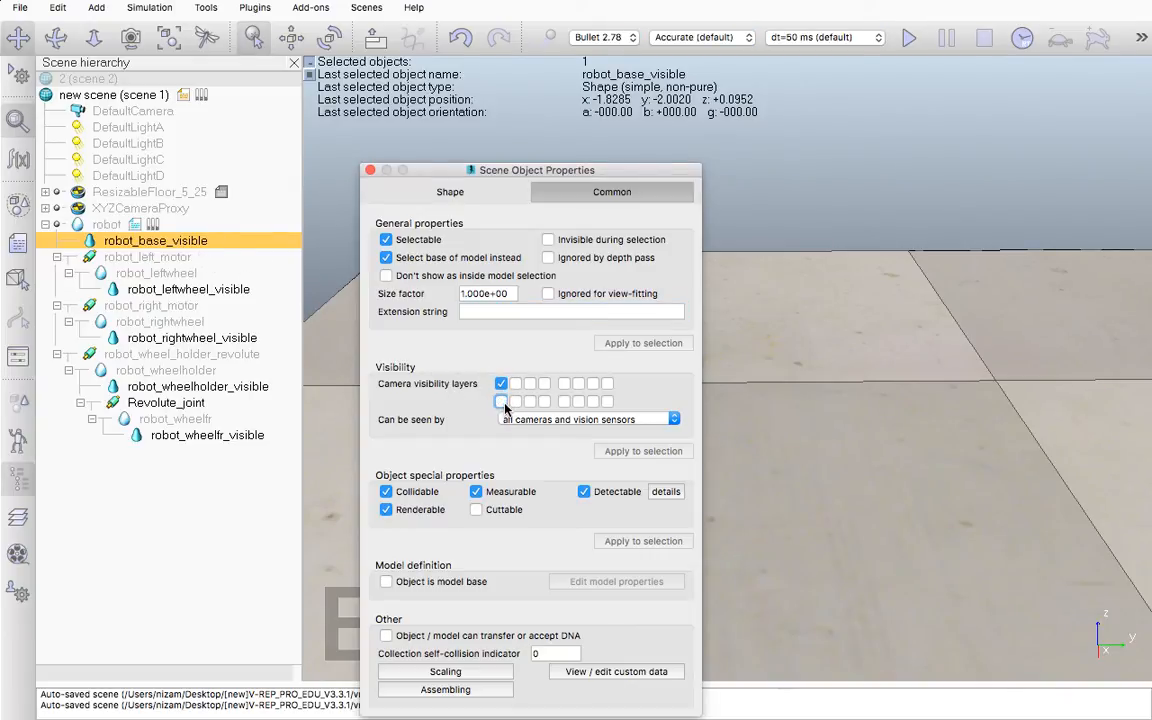
left_click(369, 171)
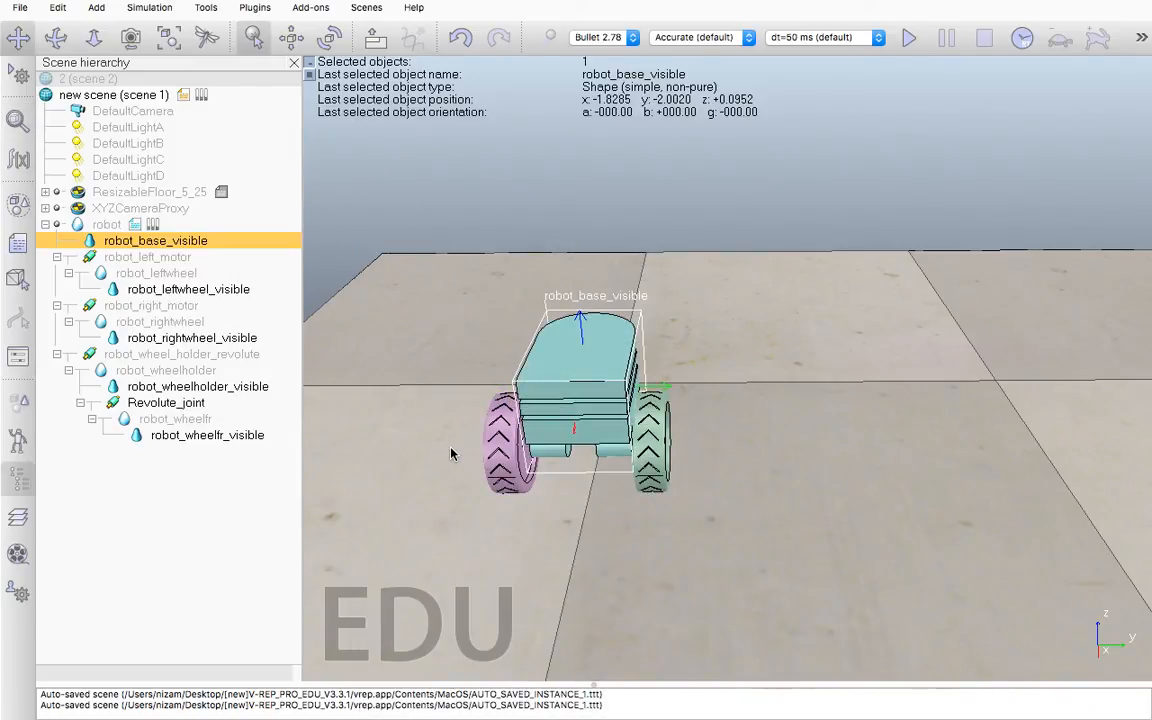
middle_click_drag(452, 447, 443, 376)
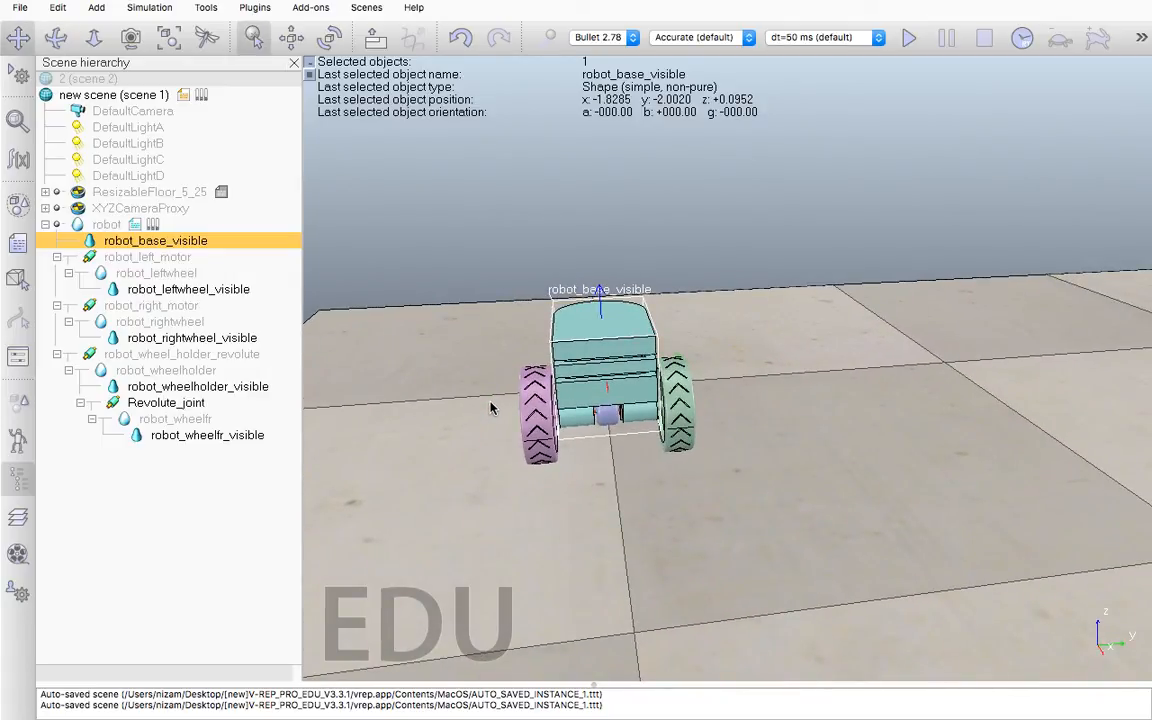
middle_click_drag(595, 475, 716, 502)
scroll(669, 514, "down", 6)
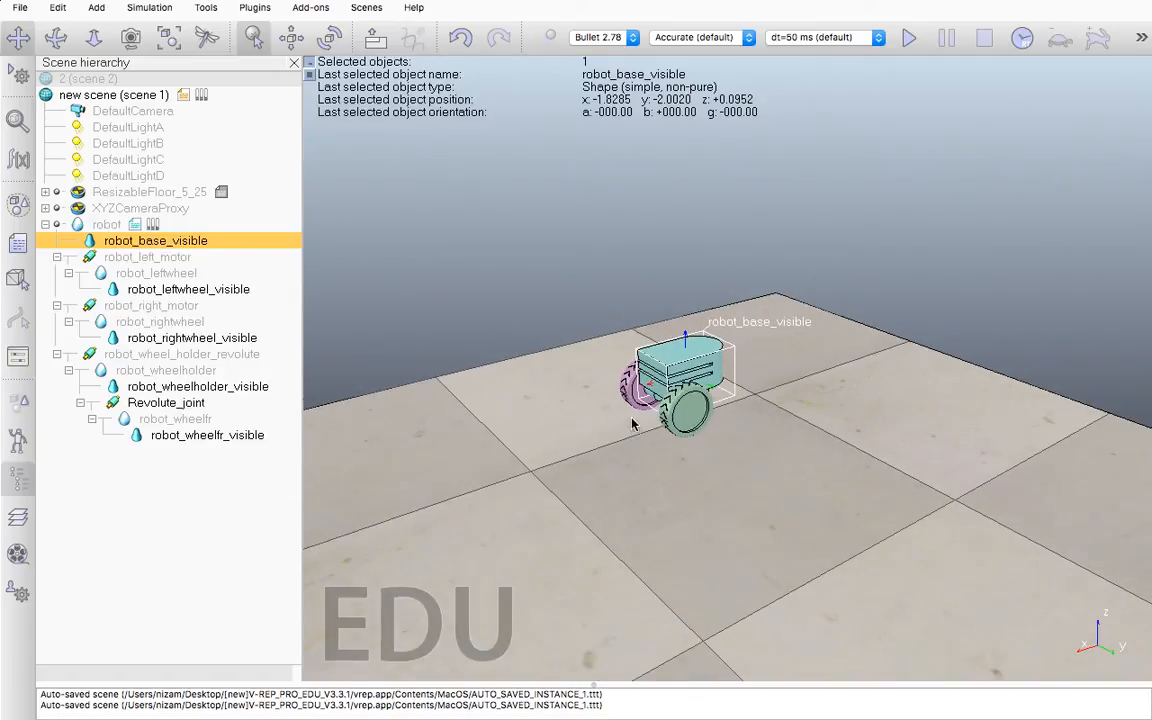
Select the robot model and raise it vertically with object shift to a height of about 0.585 m
left_click(106, 225)
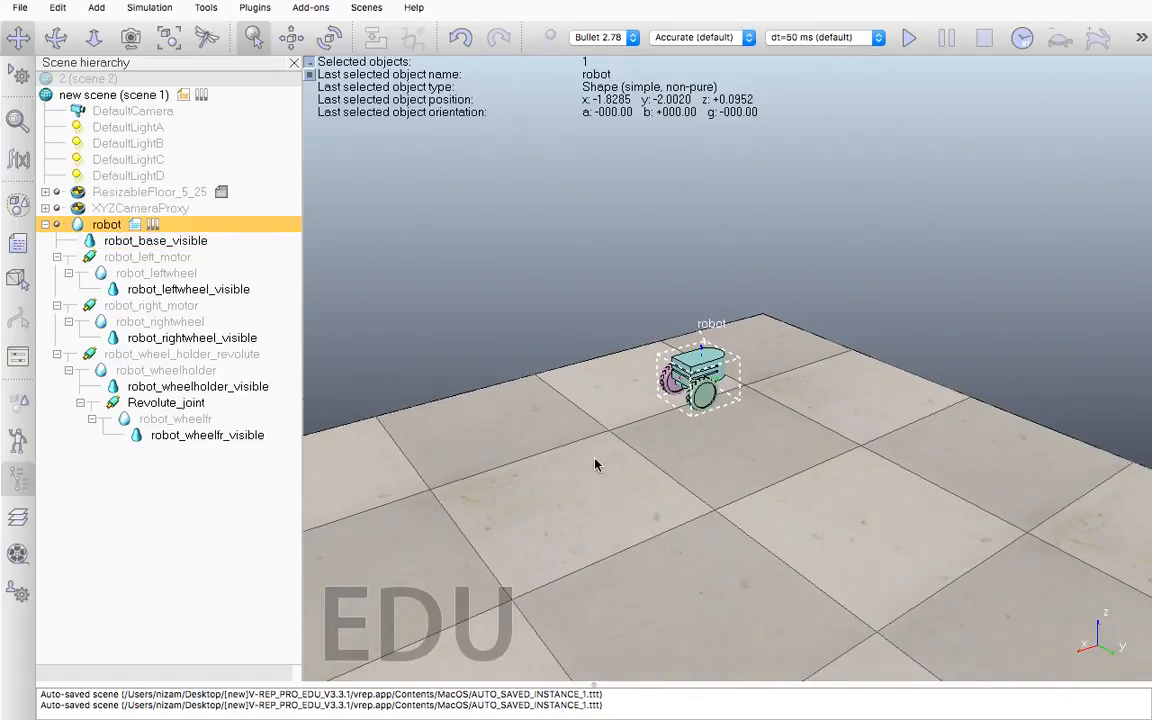
scroll(598, 450, "down", 5)
scroll(604, 423, "down", 5)
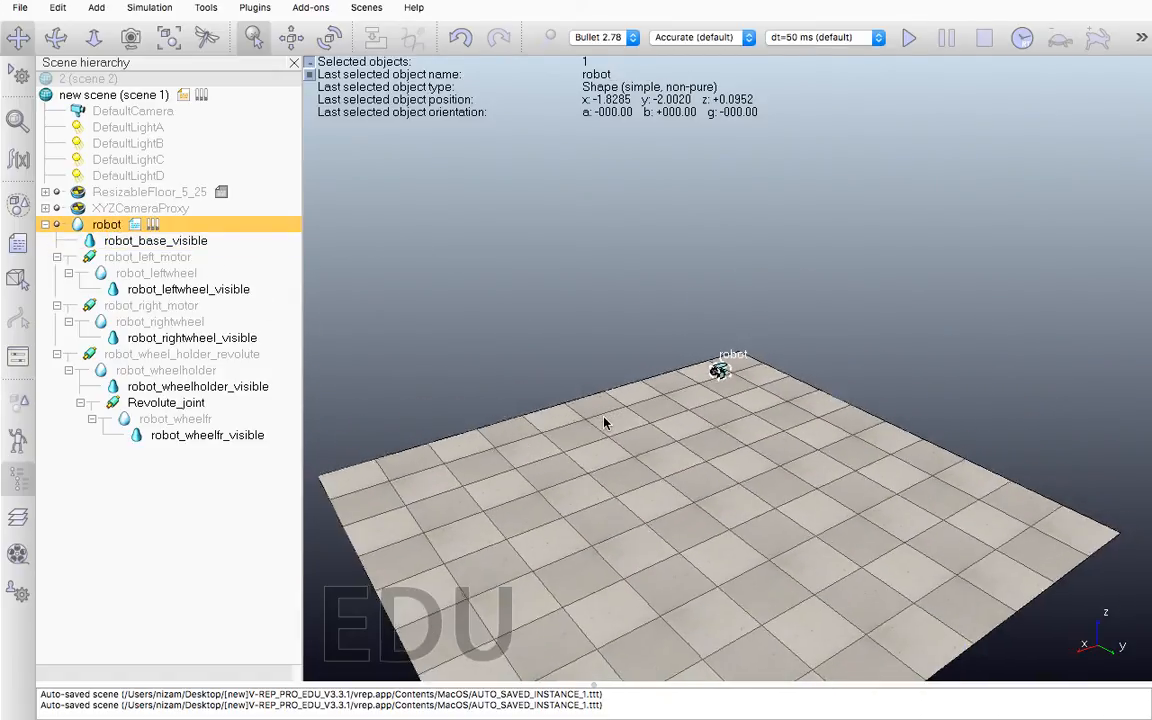
left_click(172, 37)
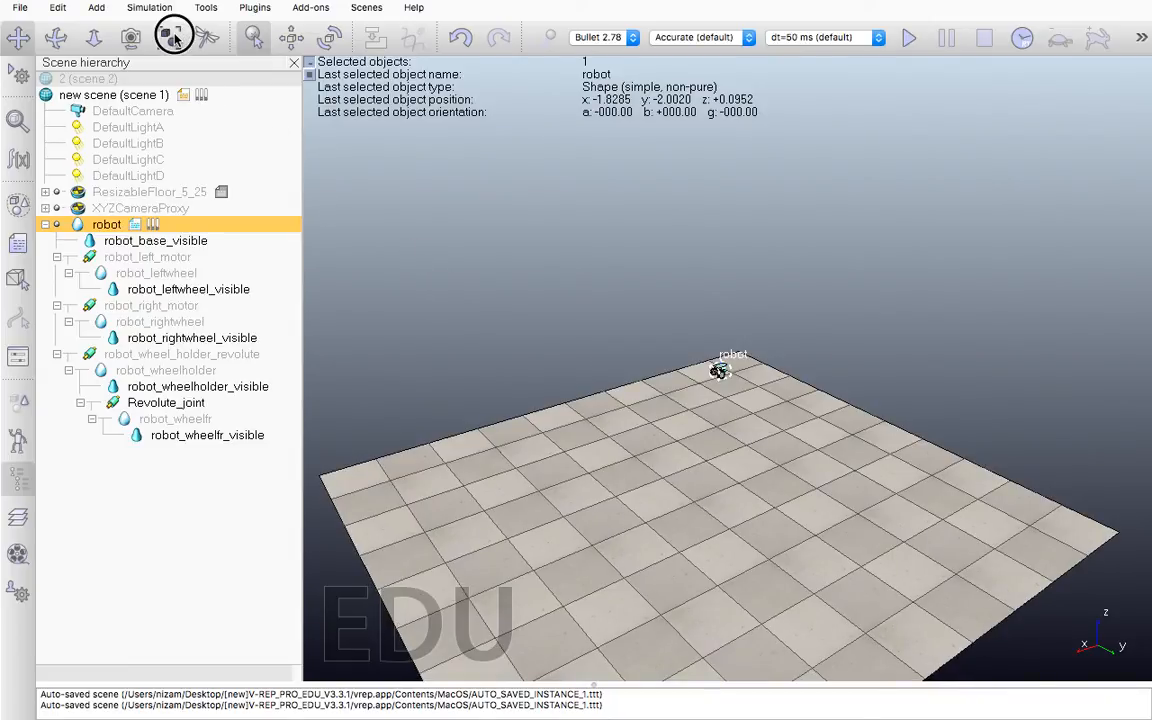
left_click(291, 37)
mouse_move(720, 370)
left_mouse_down()
mouse_move(716, 495)
mouse_move(715, 353)
mouse_move(715, 367)
left_mouse_up()
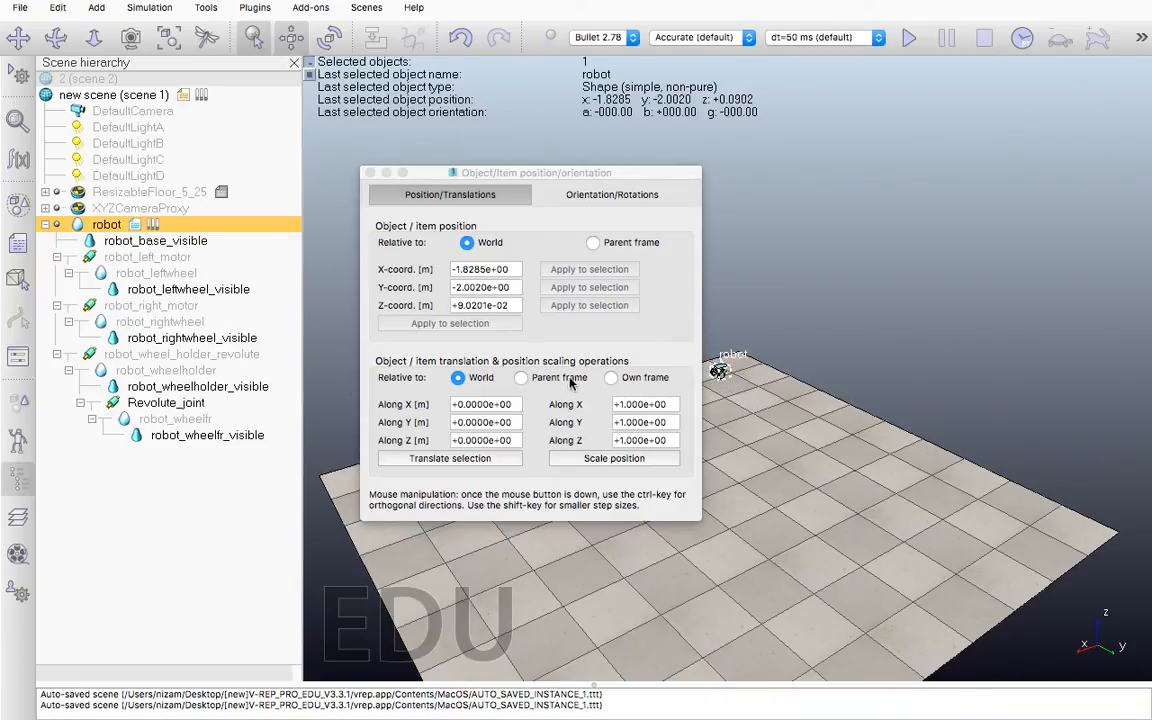
left_click(729, 369)
left_click(726, 394)
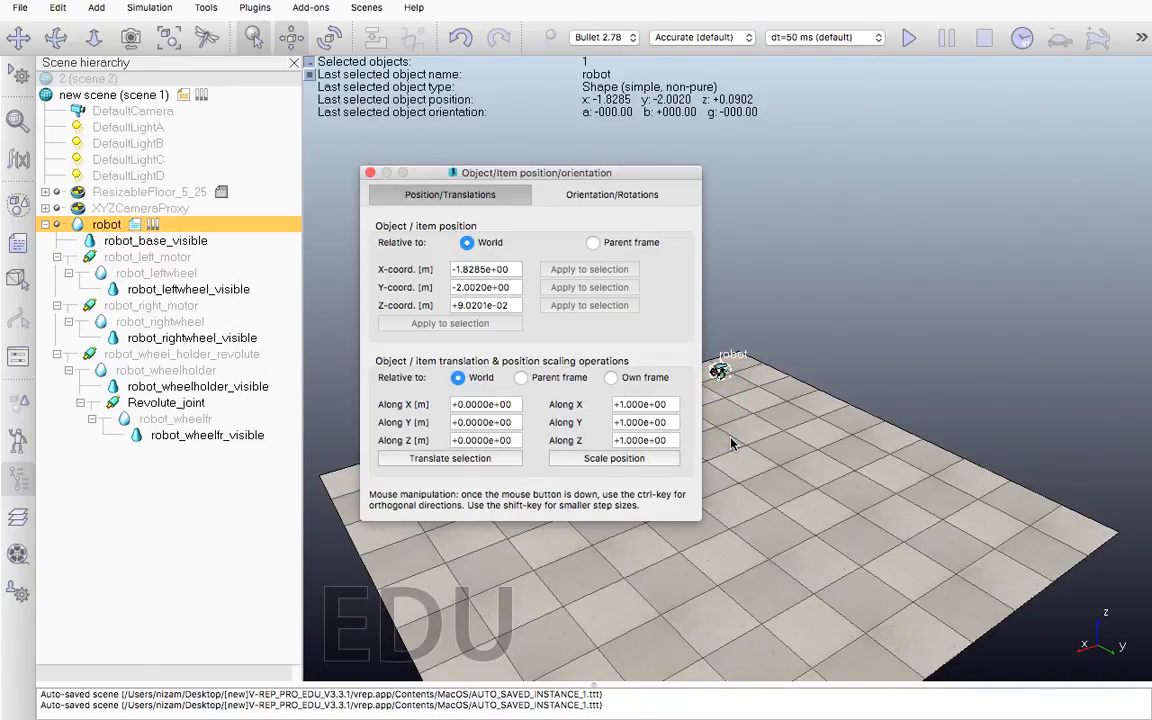
left_click(726, 380)
mouse_move(846, 6)
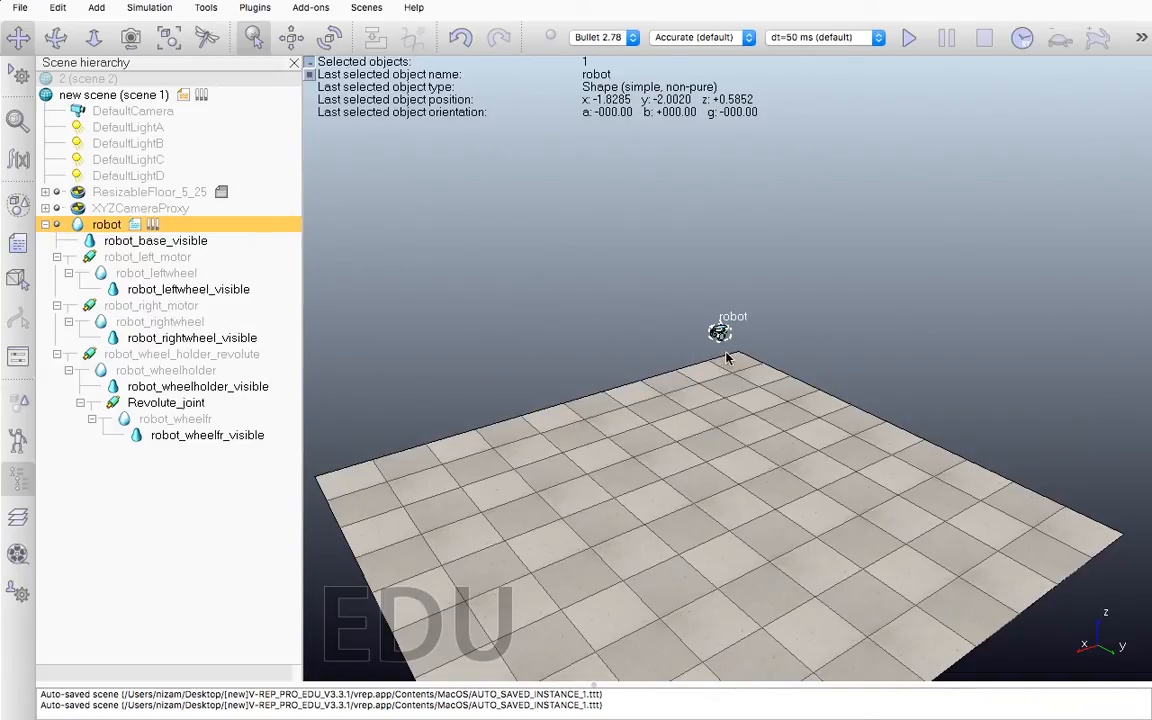
Set preferred mouse translations to along X and Y in the object manipulation settings, and shift the robot to about x 0.10, y 0.63
left_click(291, 37)
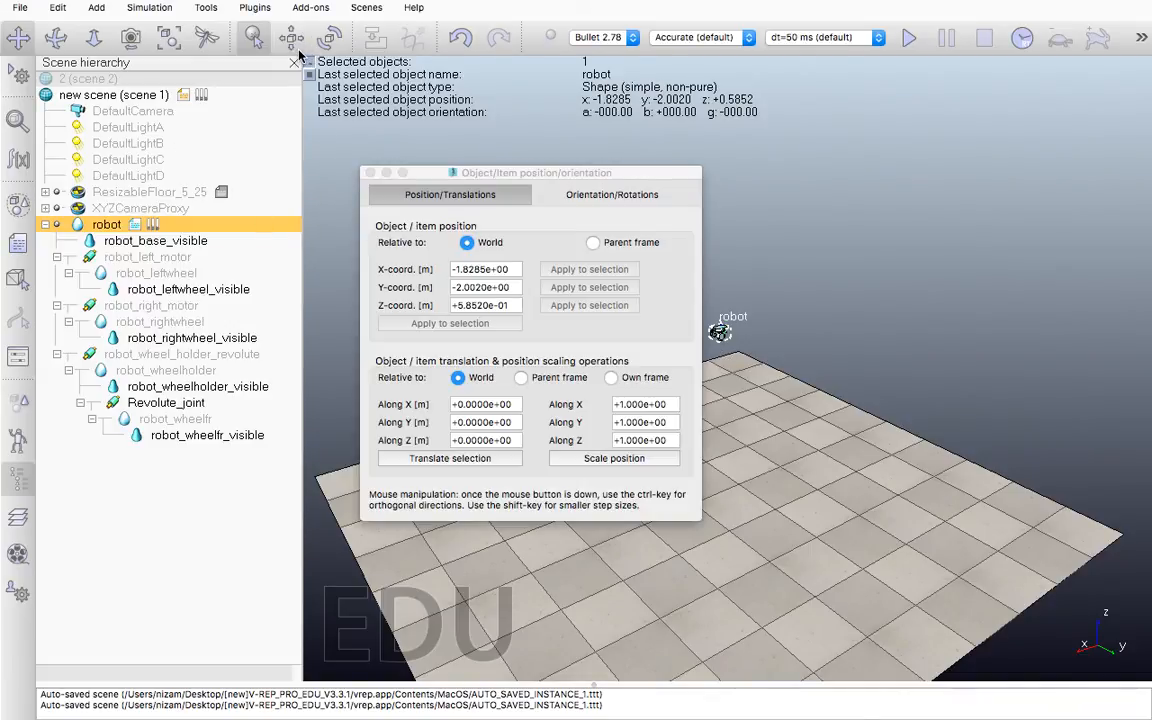
left_click(210, 9)
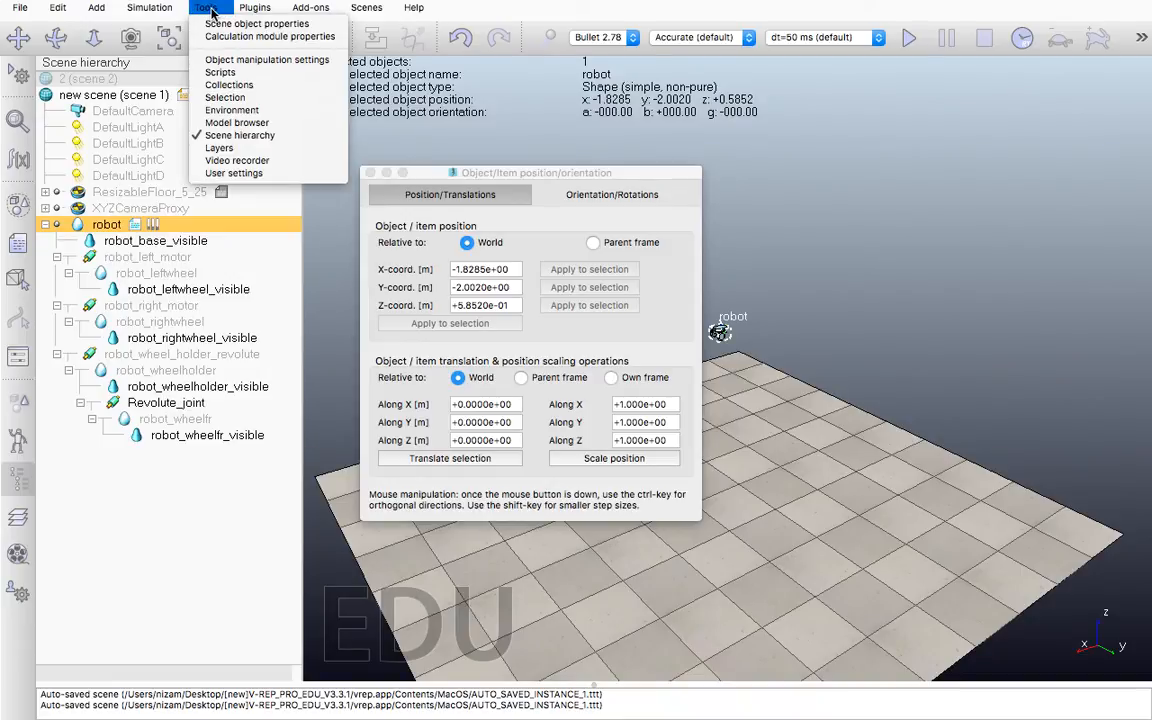
left_click(257, 61)
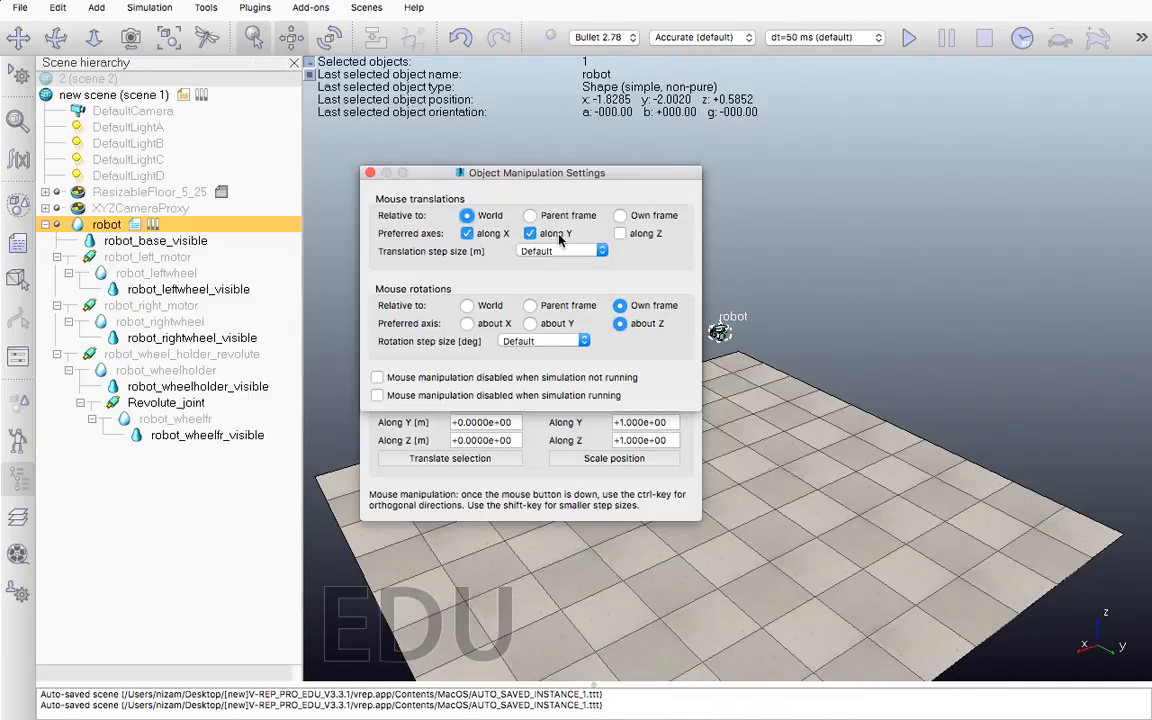
left_click(621, 233)
left_click(467, 233)
mouse_move(722, 336)
left_mouse_down()
mouse_move(738, 329)
mouse_move(741, 365)
mouse_move(738, 322)
mouse_move(730, 337)
left_mouse_up()
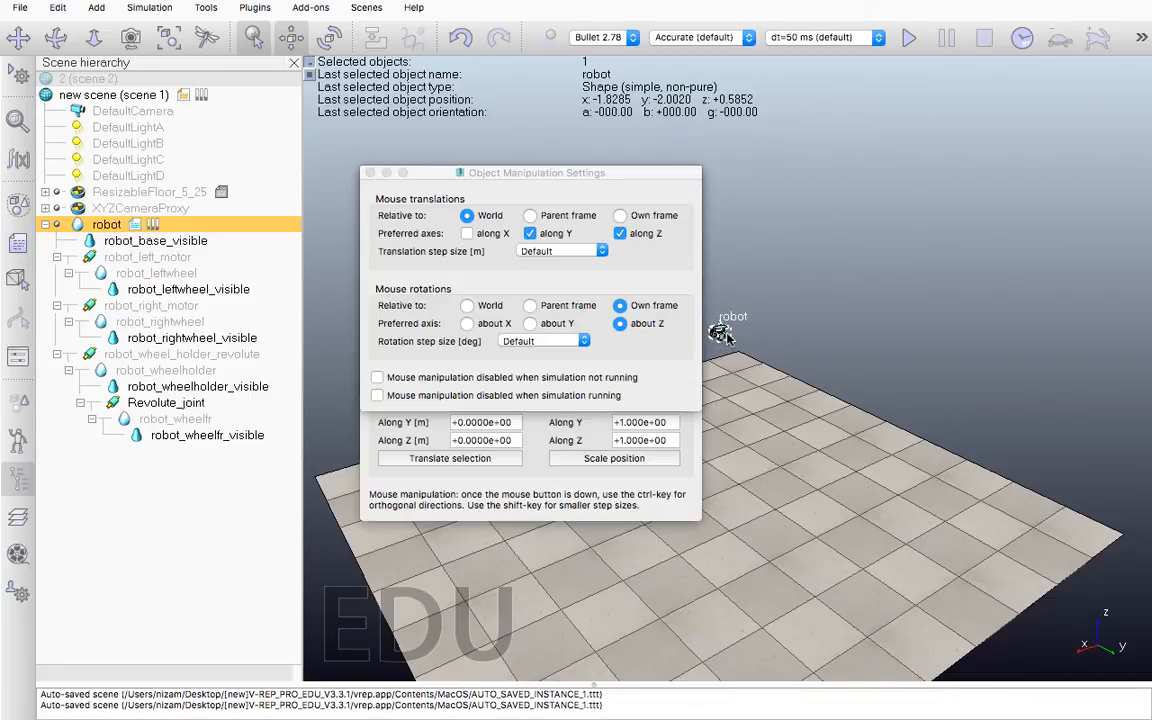
left_click(467, 233)
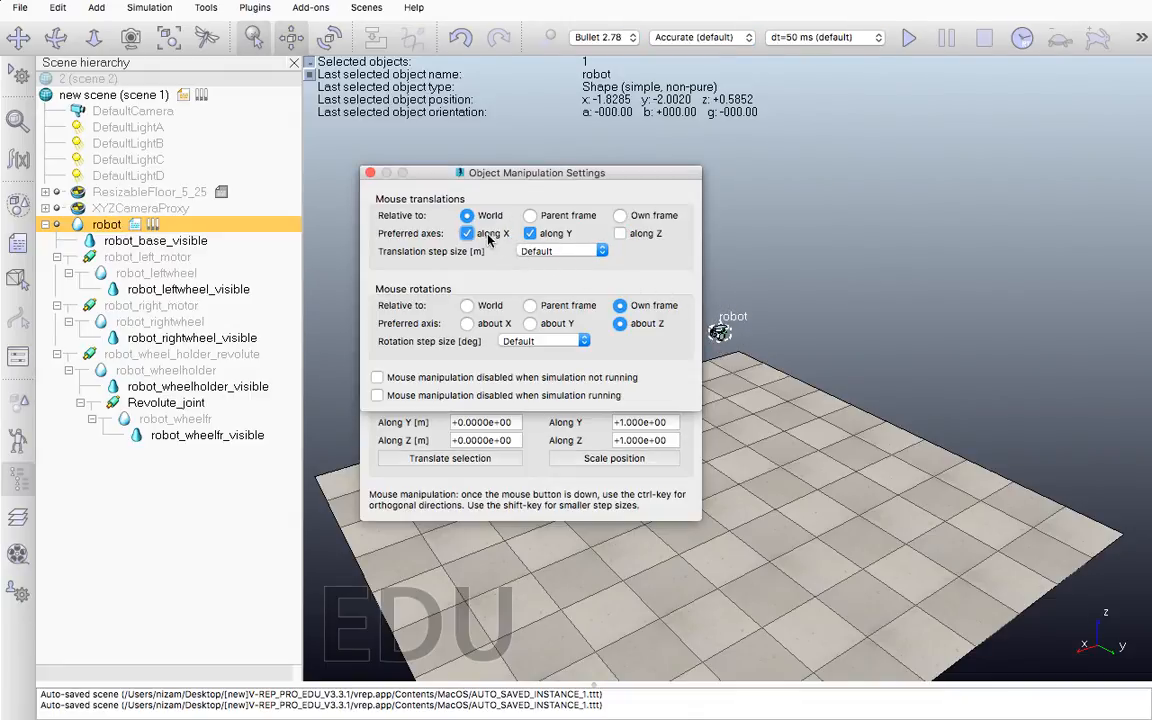
left_click_drag(720, 331, 728, 483)
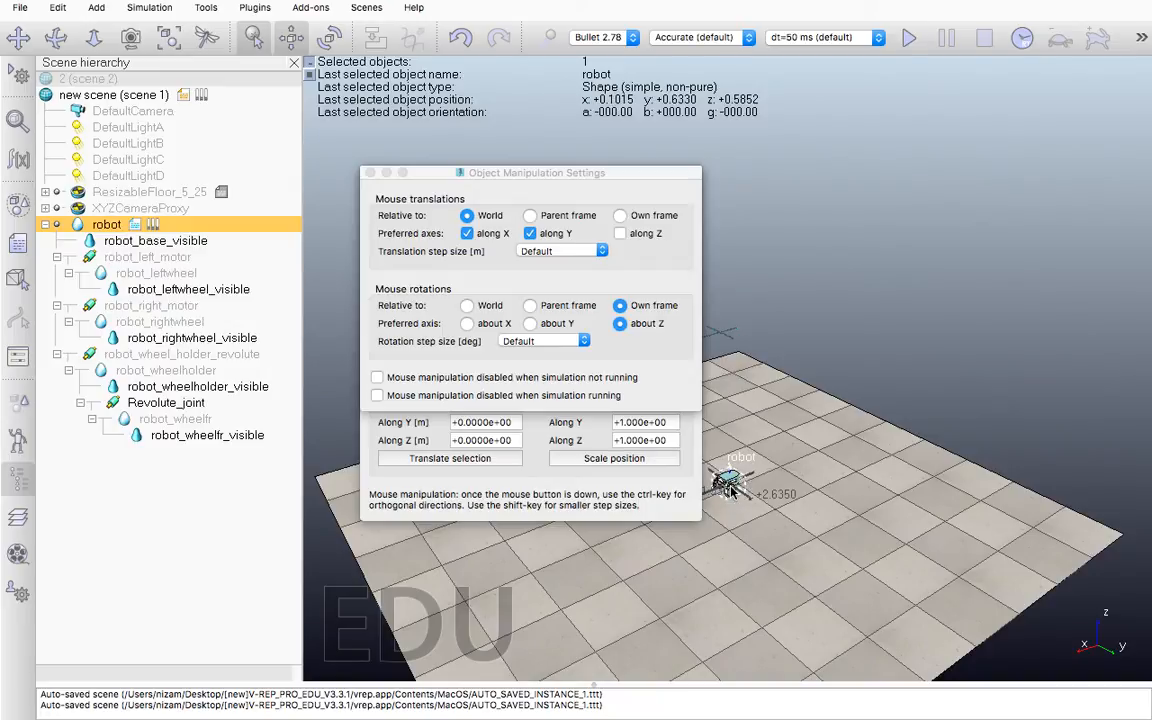
Restrict mouse translations to along Z, lower the robot to a height of about 0.11 m, and close both dialogs
left_click(619, 234)
middle_click_drag(770, 427, 737, 386)
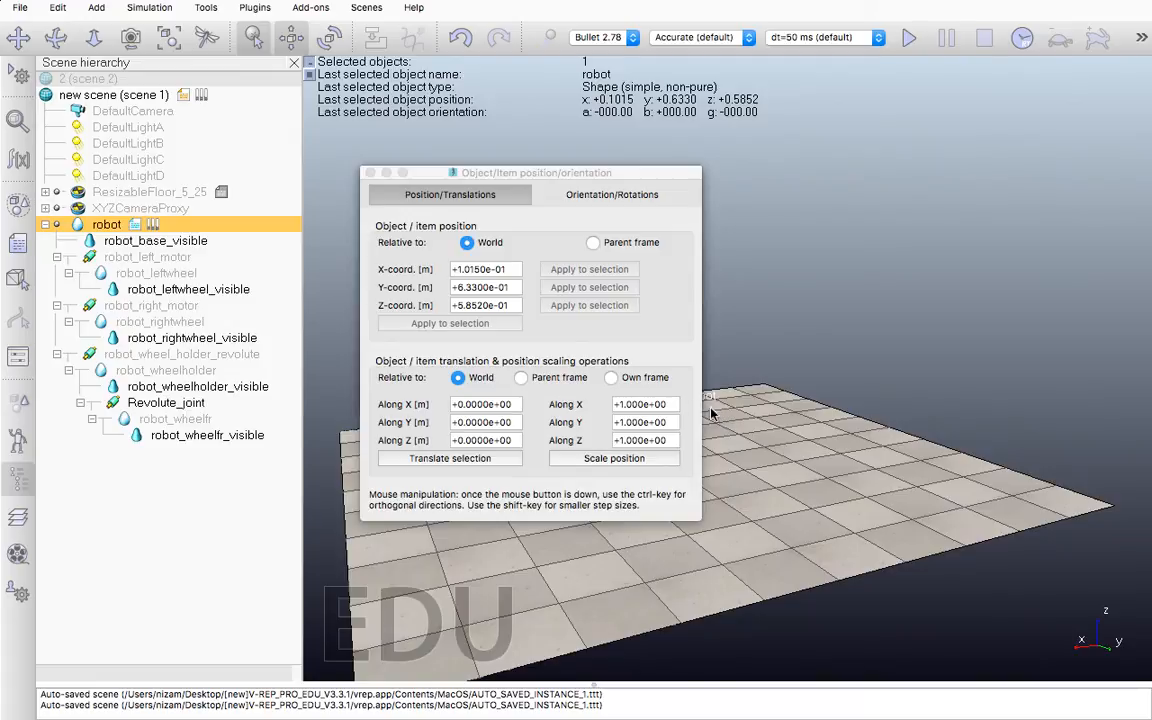
left_click_drag(566, 177, 400, 153)
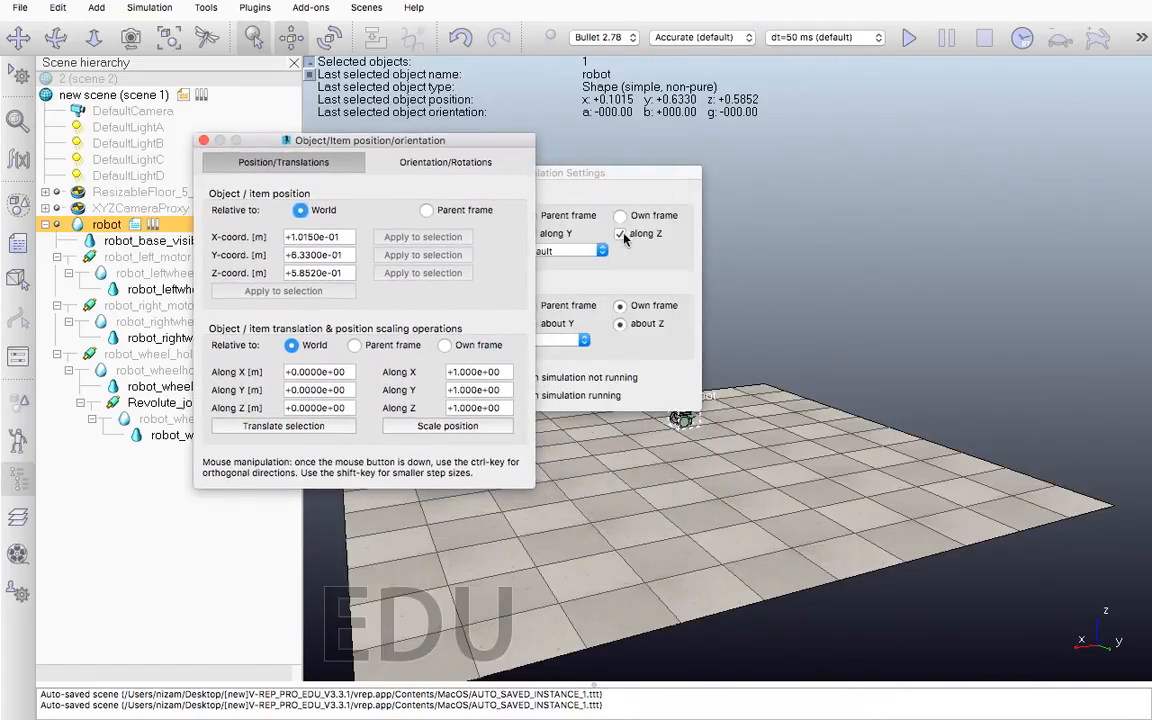
left_click_drag(536, 172, 394, 173)
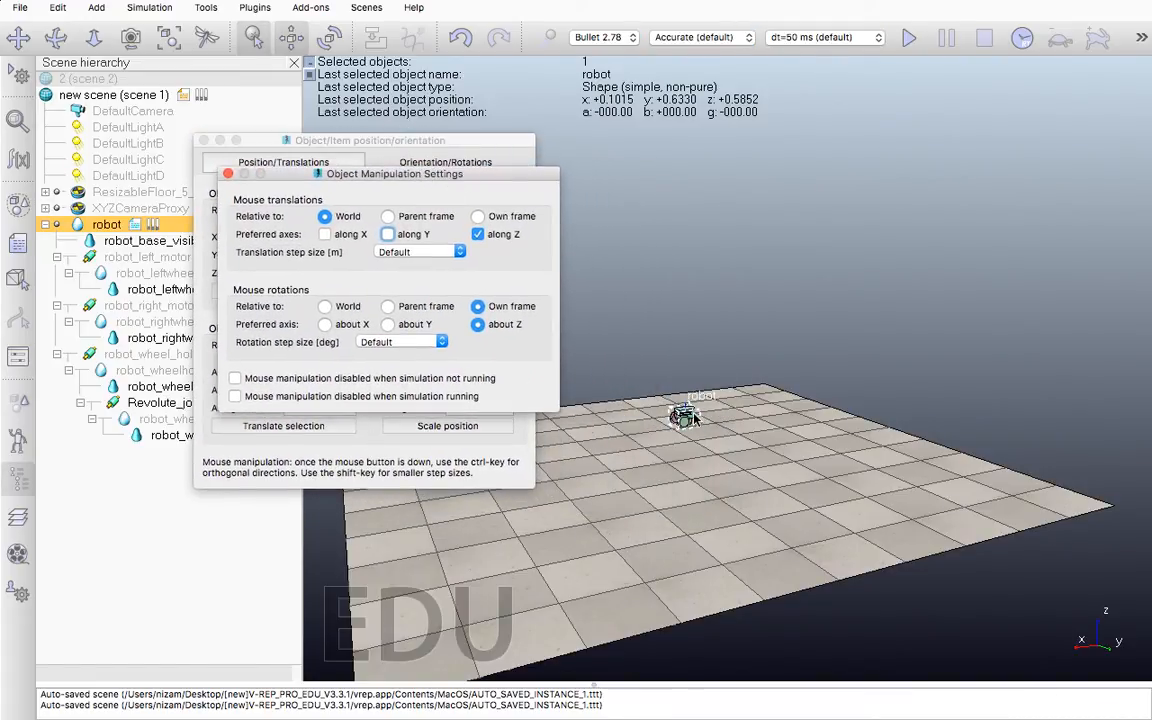
left_click_drag(692, 422, 716, 494)
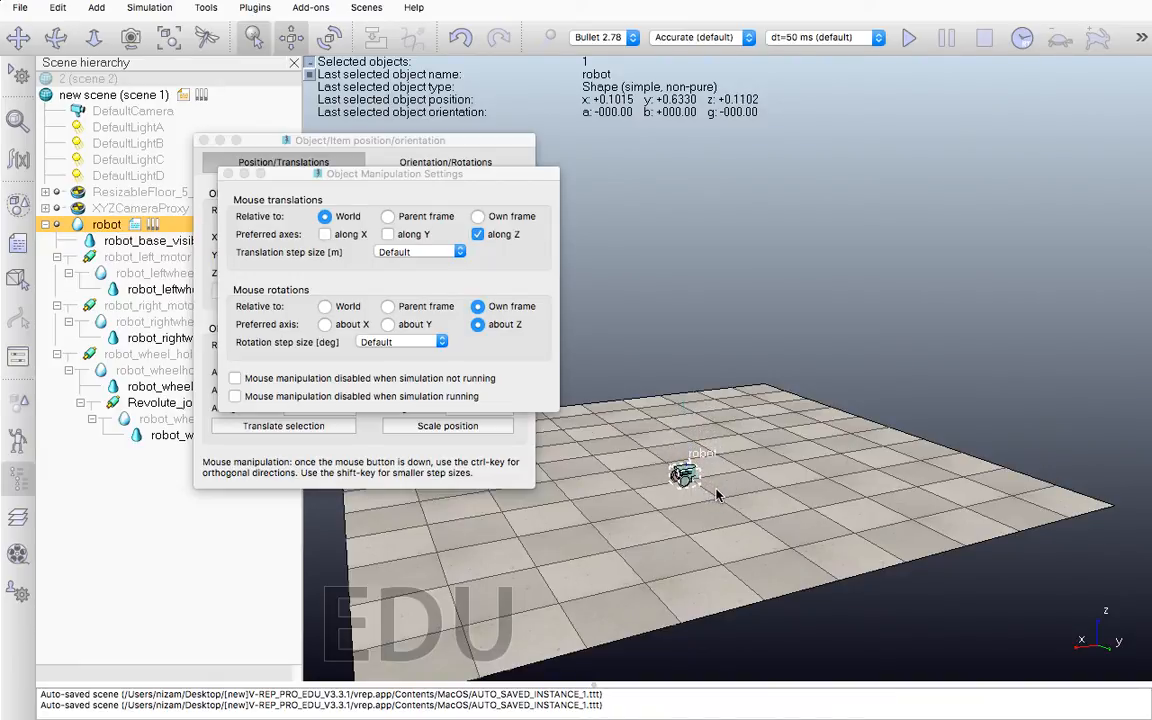
left_click(228, 173)
left_click(204, 141)
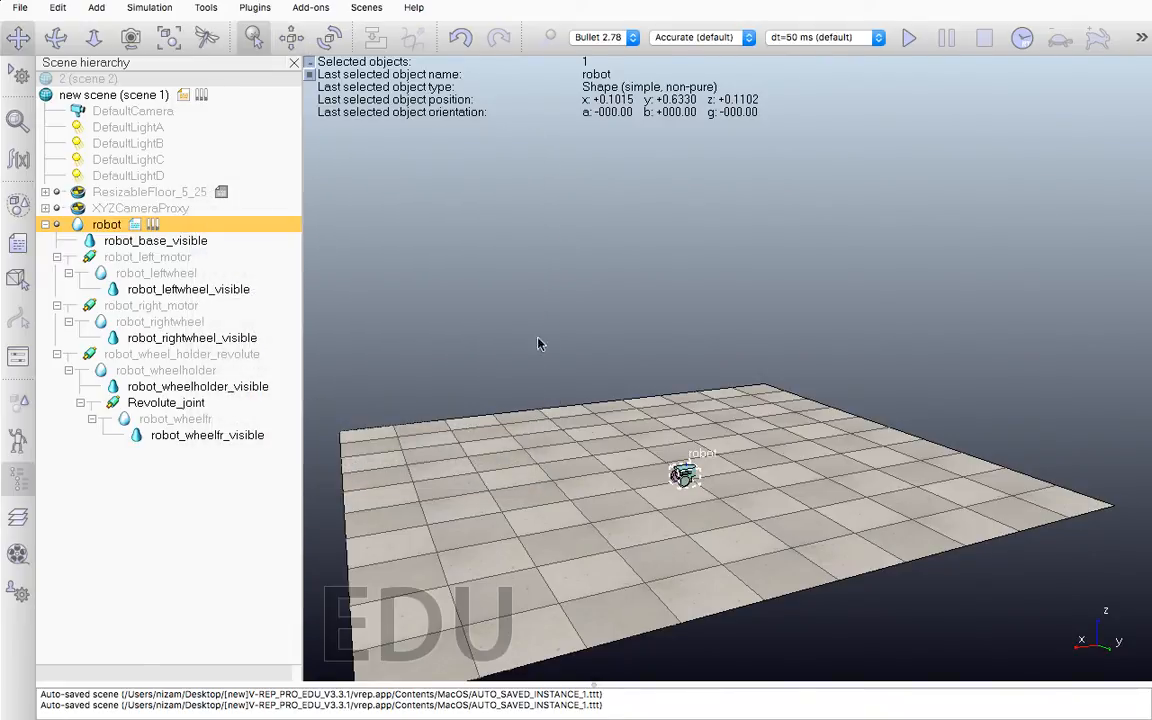
Fit the view to the robot and locate robot_left_motor and robot_right_motor on the model
left_click(168, 38)
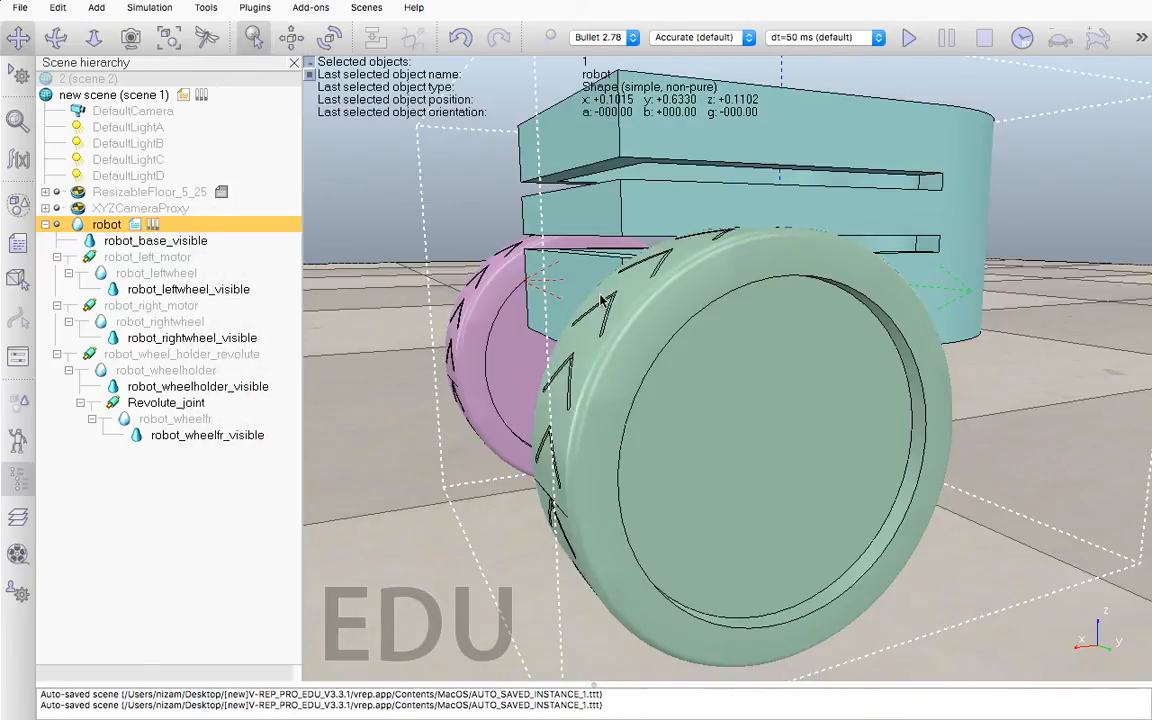
middle_click_drag(616, 444, 547, 460)
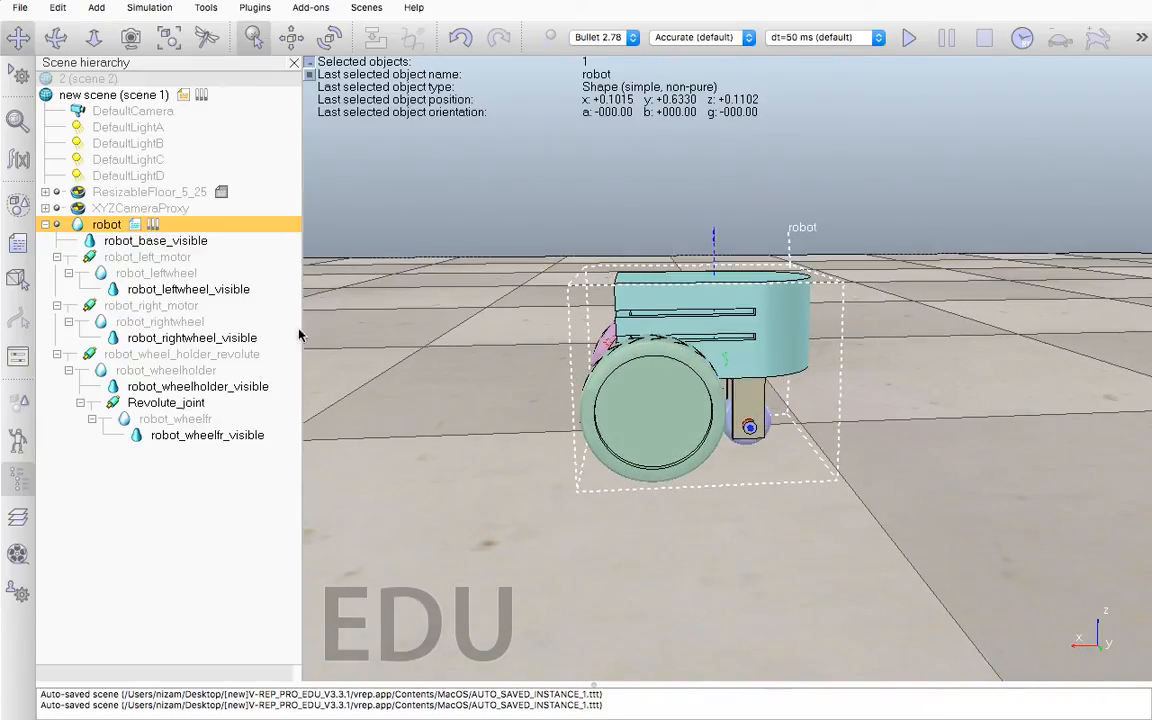
left_click(140, 259)
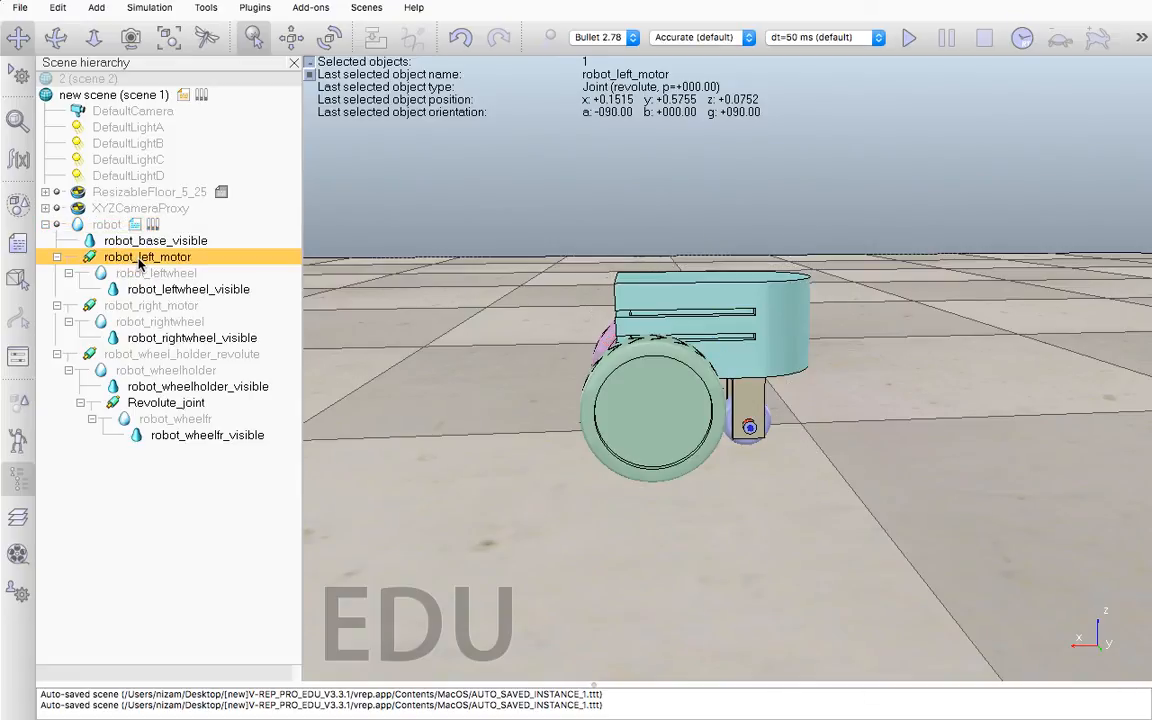
middle_click_drag(417, 440, 645, 480)
middle_click_drag(430, 382, 632, 402)
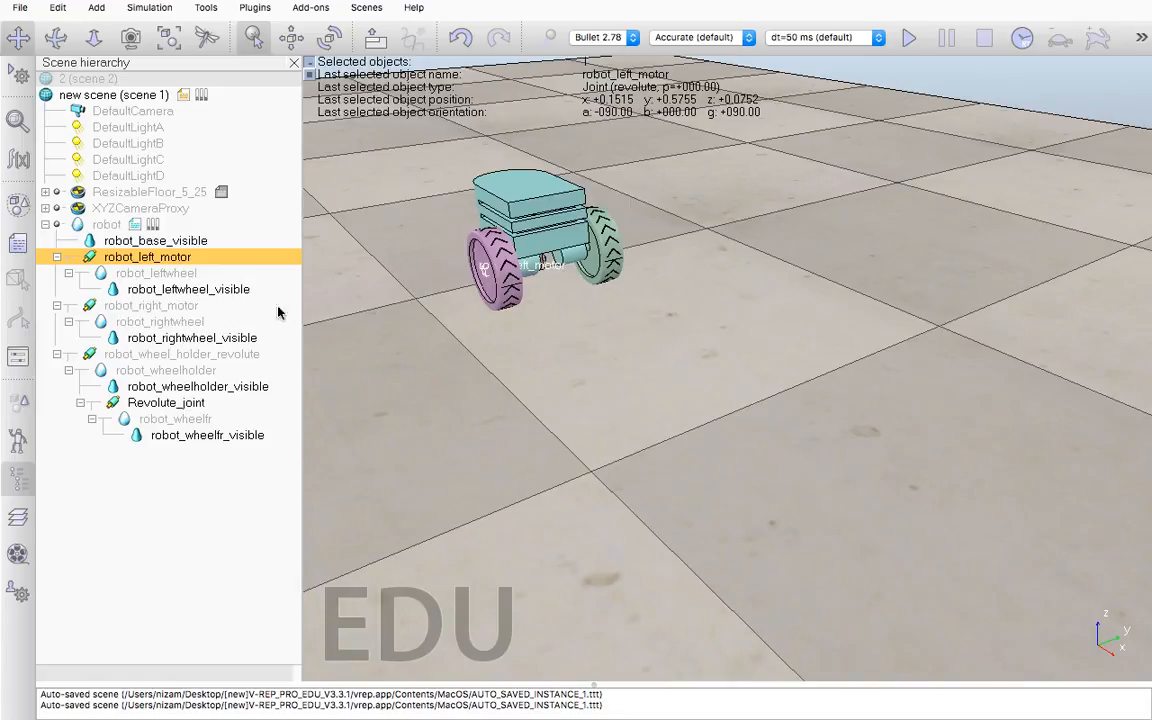
left_click(160, 305)
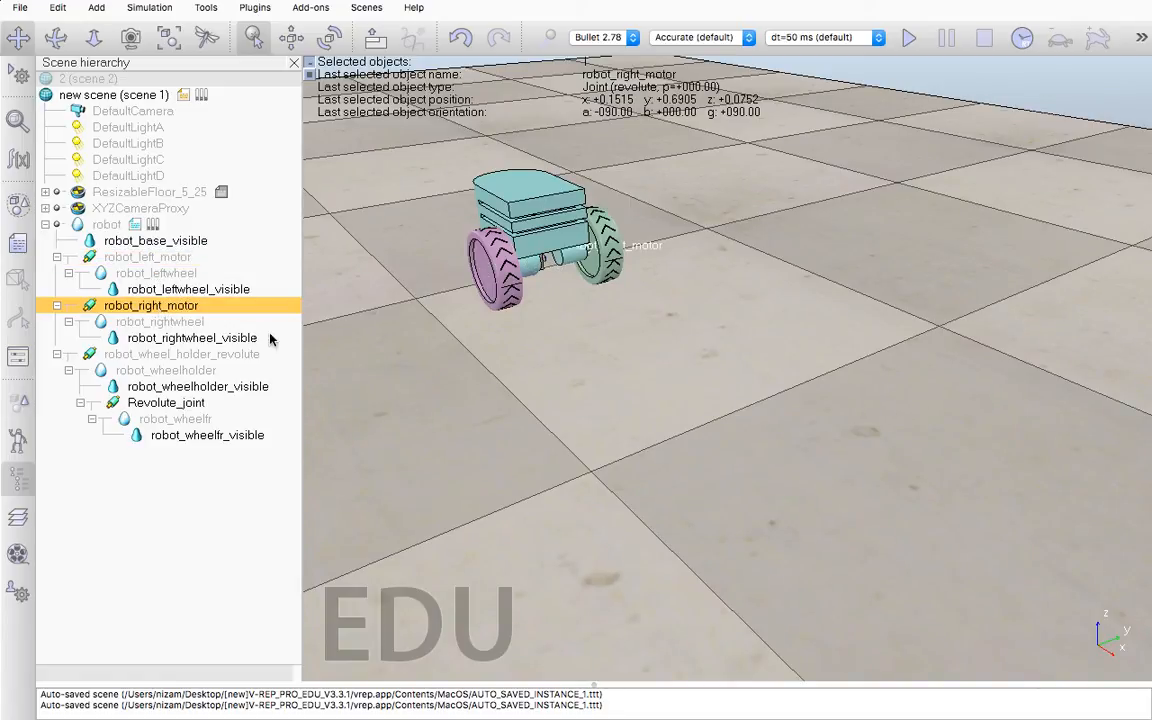
Select robot_wheel_holder_revolute and examine where the joint sits on the caster wheel holder from the caster side
left_click(185, 356)
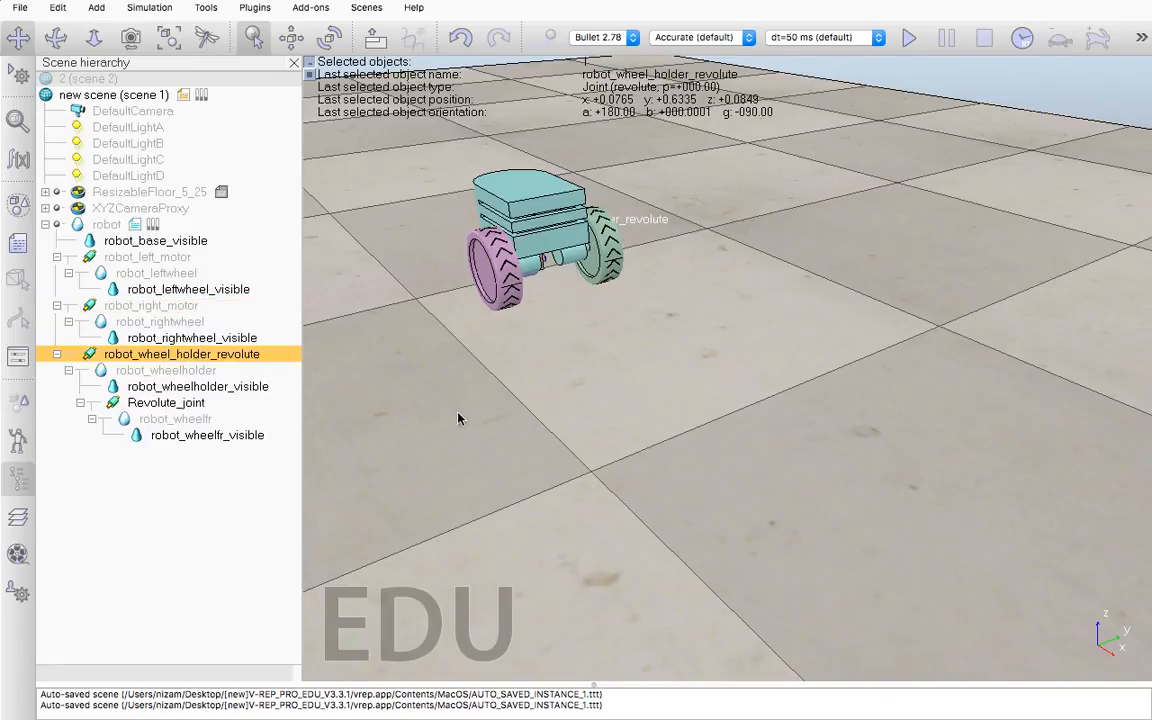
left_click(169, 37)
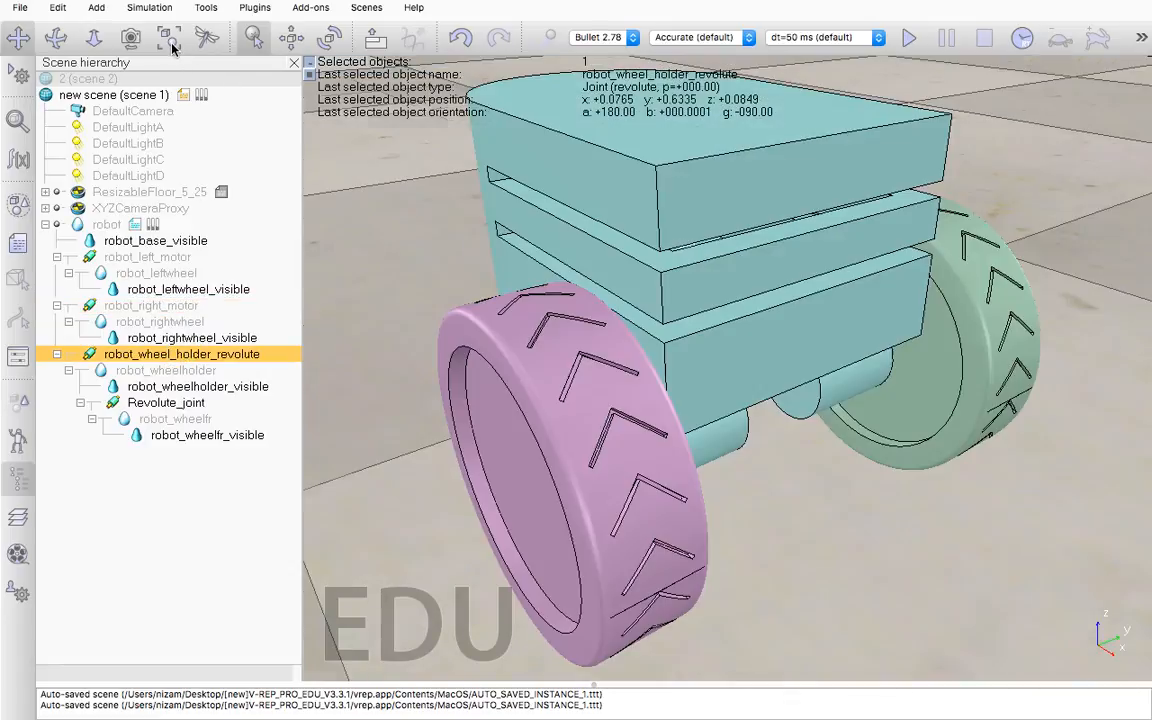
left_click(462, 298)
middle_click_drag(410, 376, 378, 248)
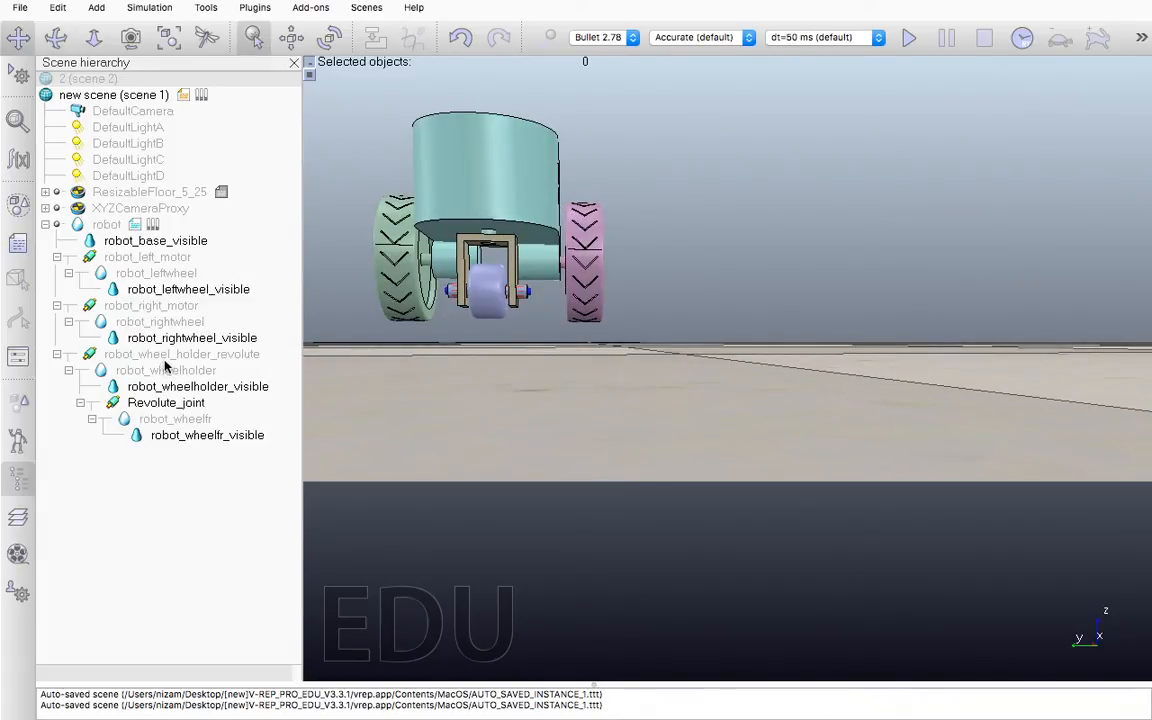
left_click(160, 356)
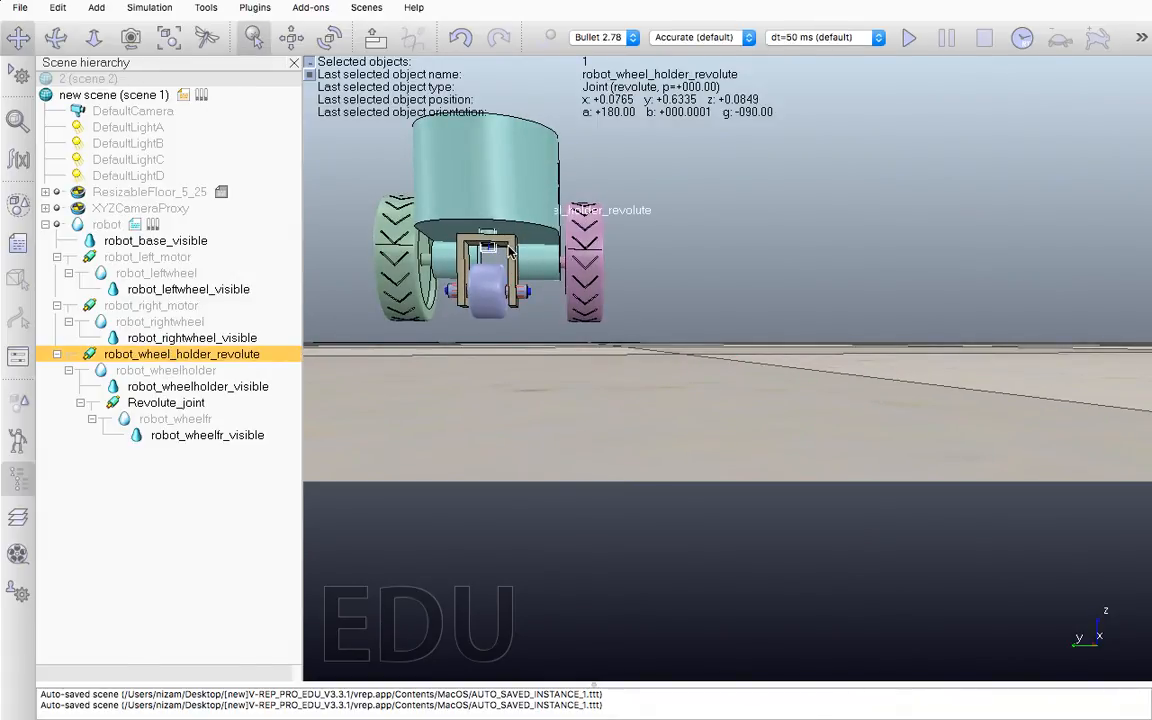
scroll(508, 242, "up", 2)
middle_click_drag(514, 319, 545, 386)
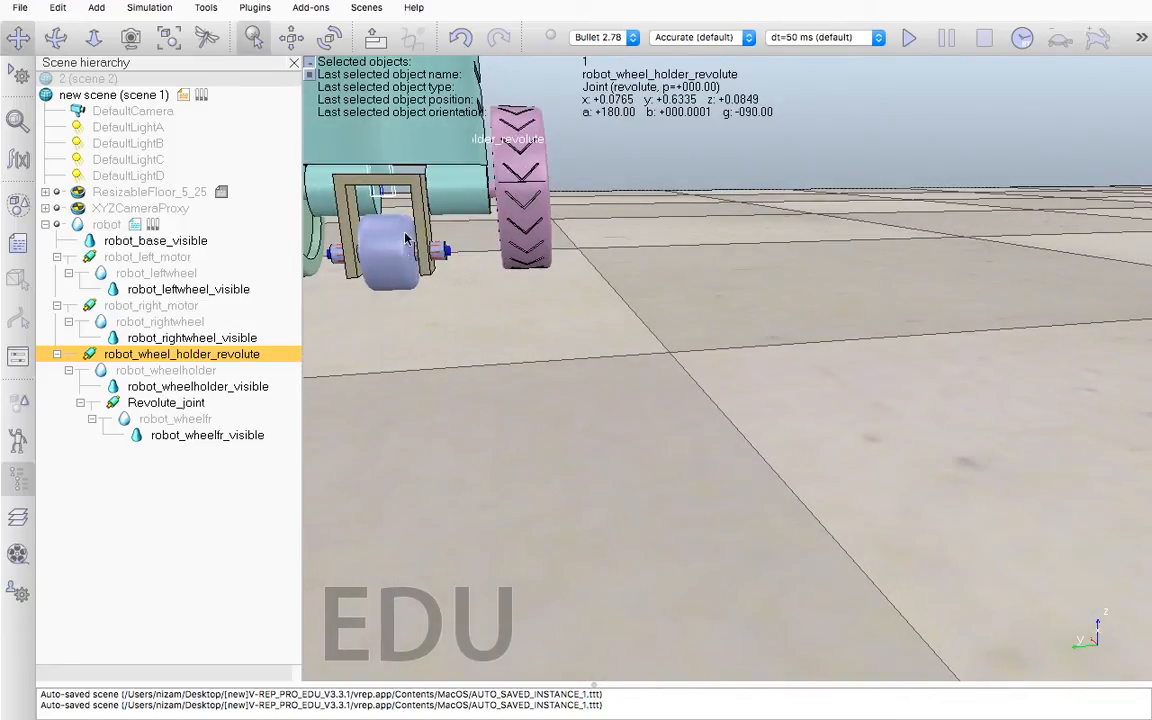
scroll(467, 188, "down", 5)
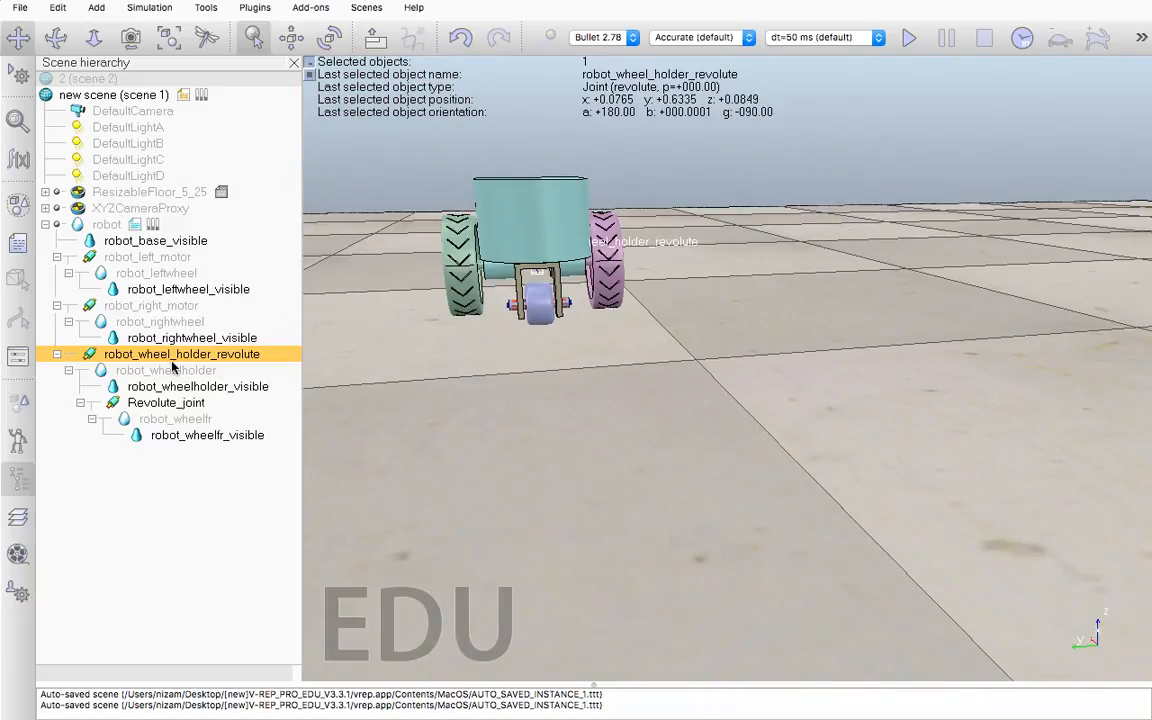
Turn off the second upper-row camera visibility layer for Revolute_joint and close its properties
left_click(184, 404)
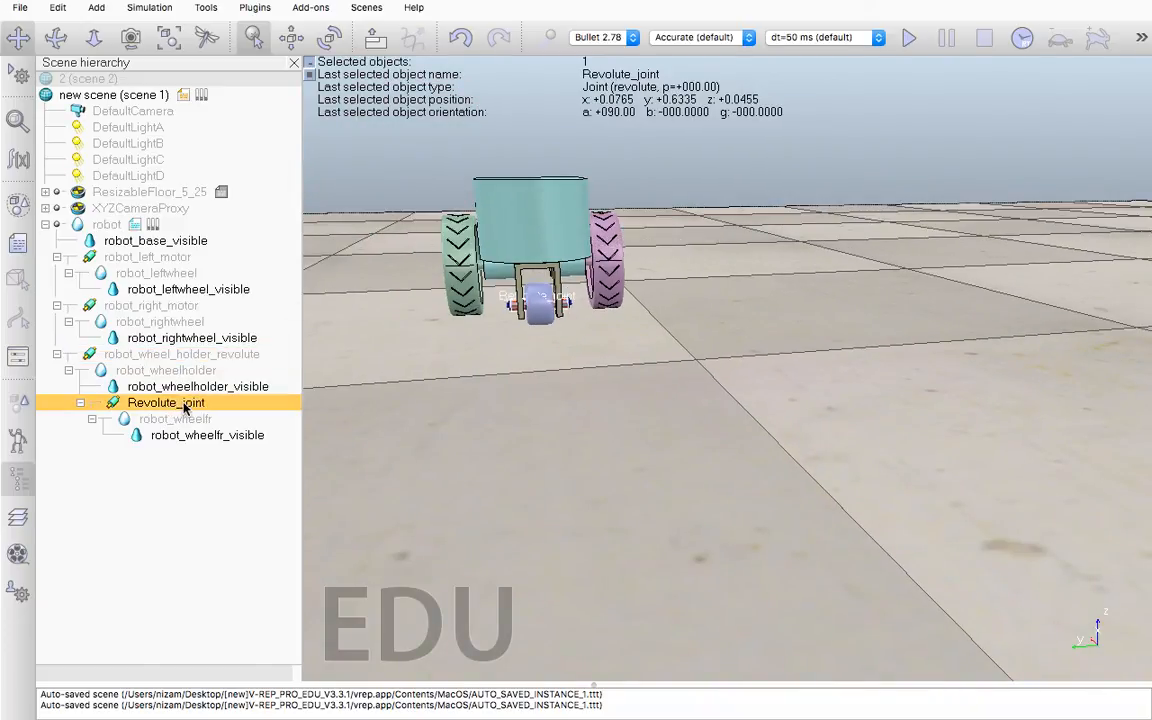
double_click(115, 404)
left_click(590, 191)
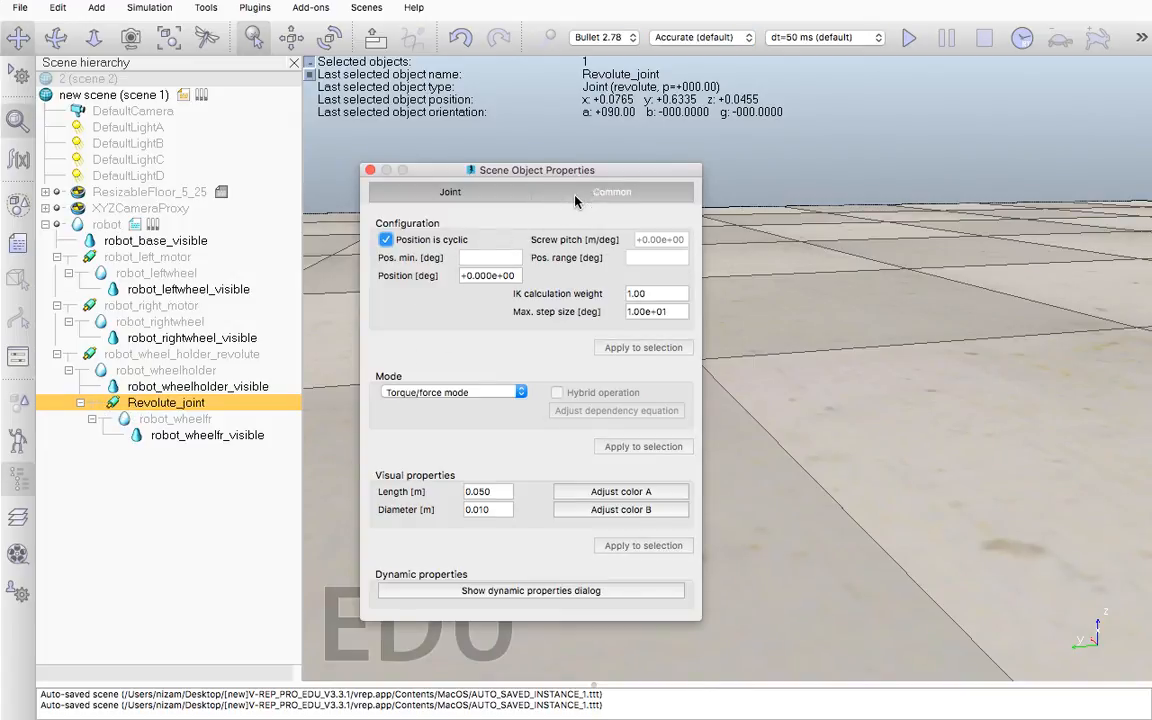
left_click(515, 384)
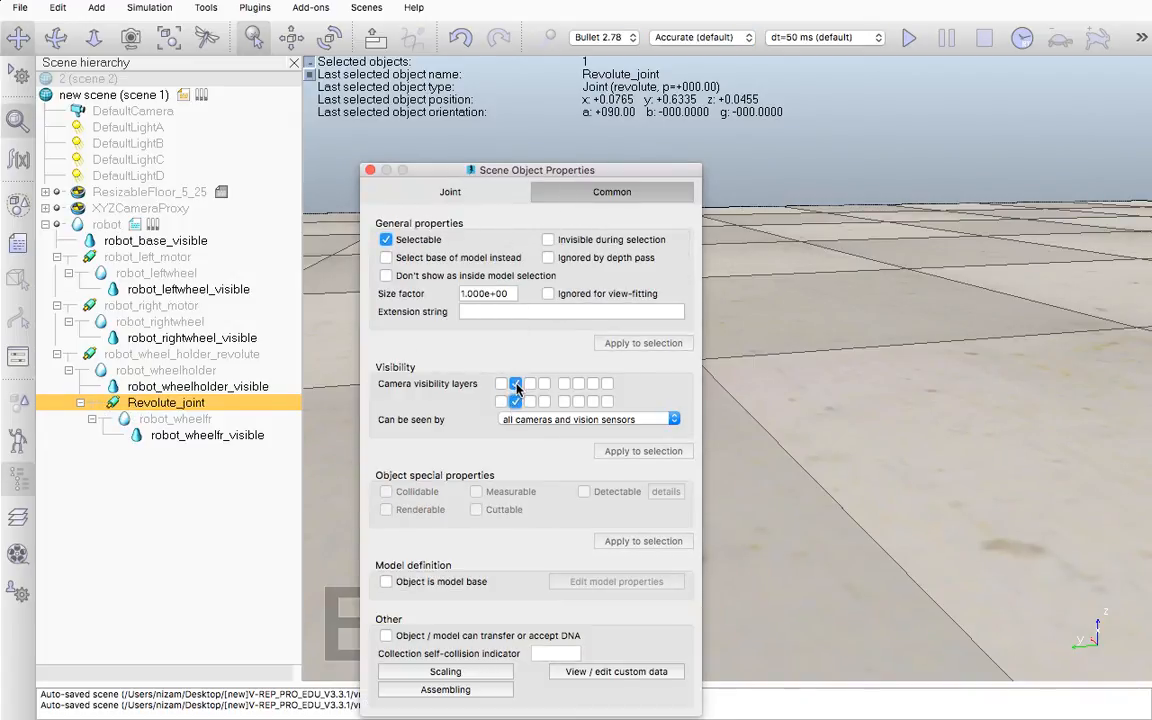
left_click(370, 172)
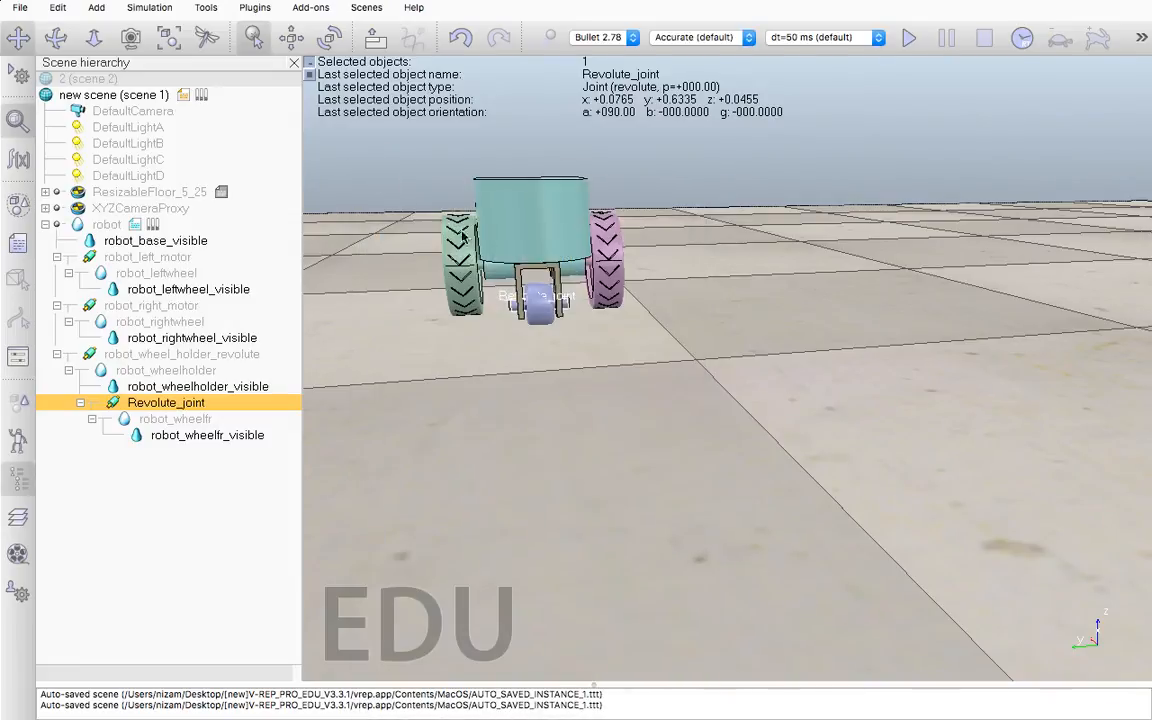
scroll(520, 305, "up", 3)
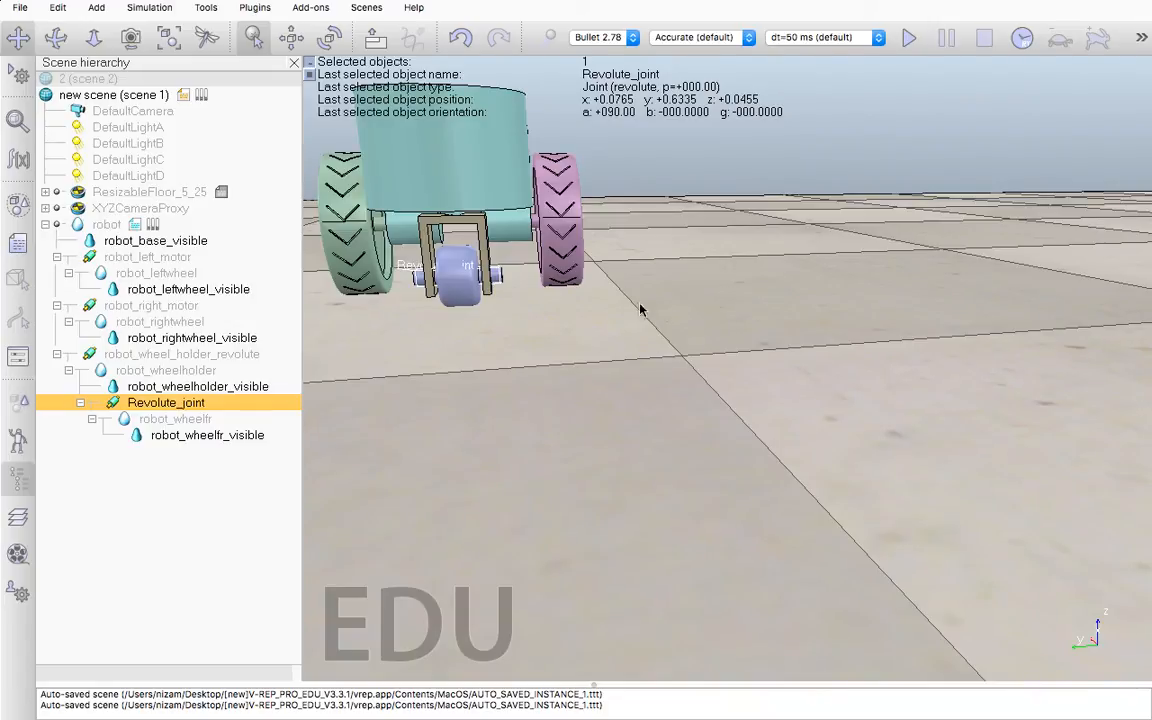
scroll(770, 310, "down", 5)
scroll(768, 305, "down", 2)
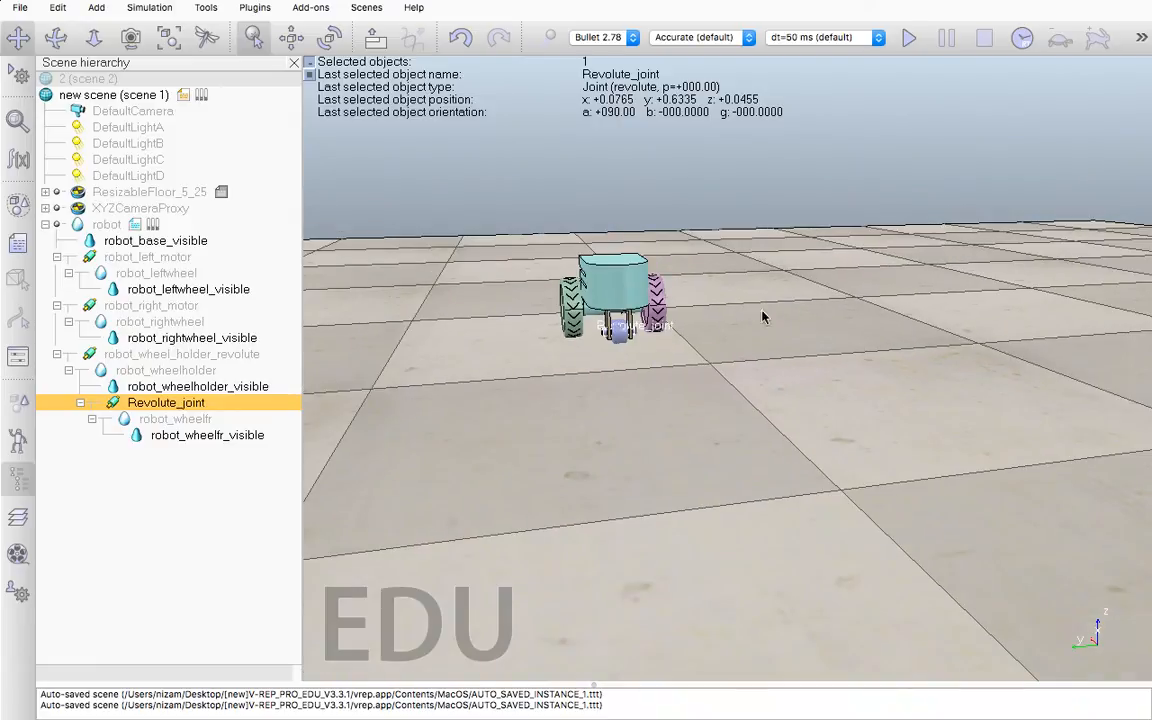
right_click(664, 380)
mouse_move(714, 401)
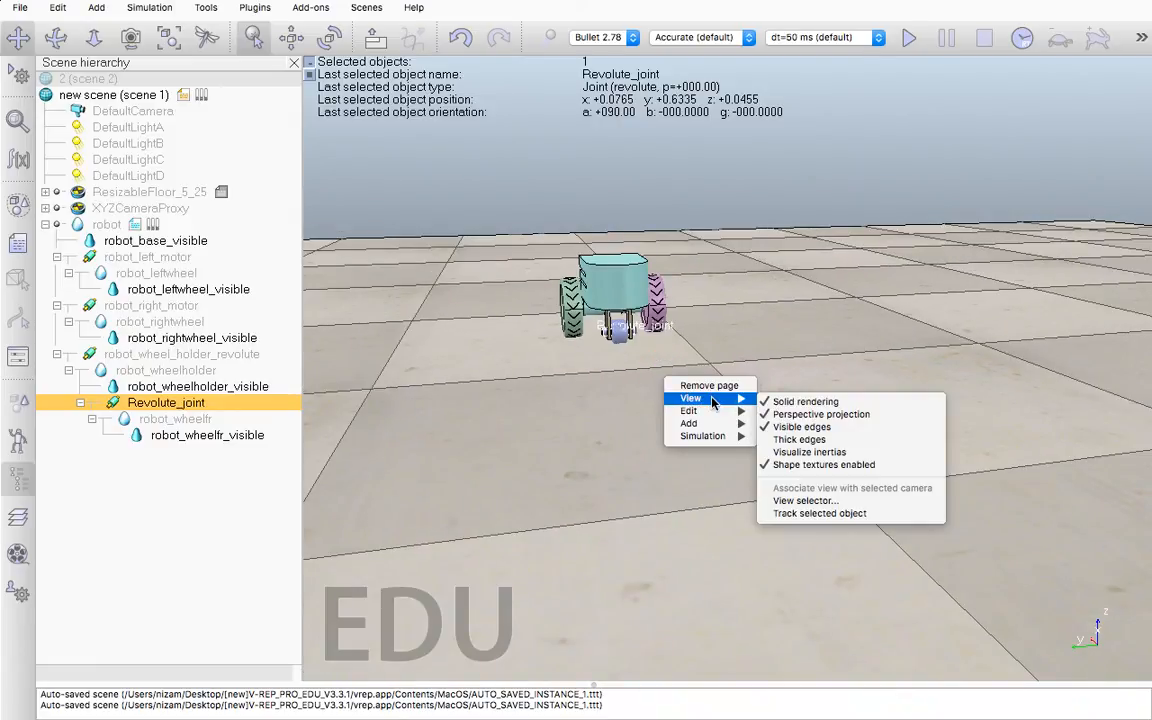
mouse_move(690, 423)
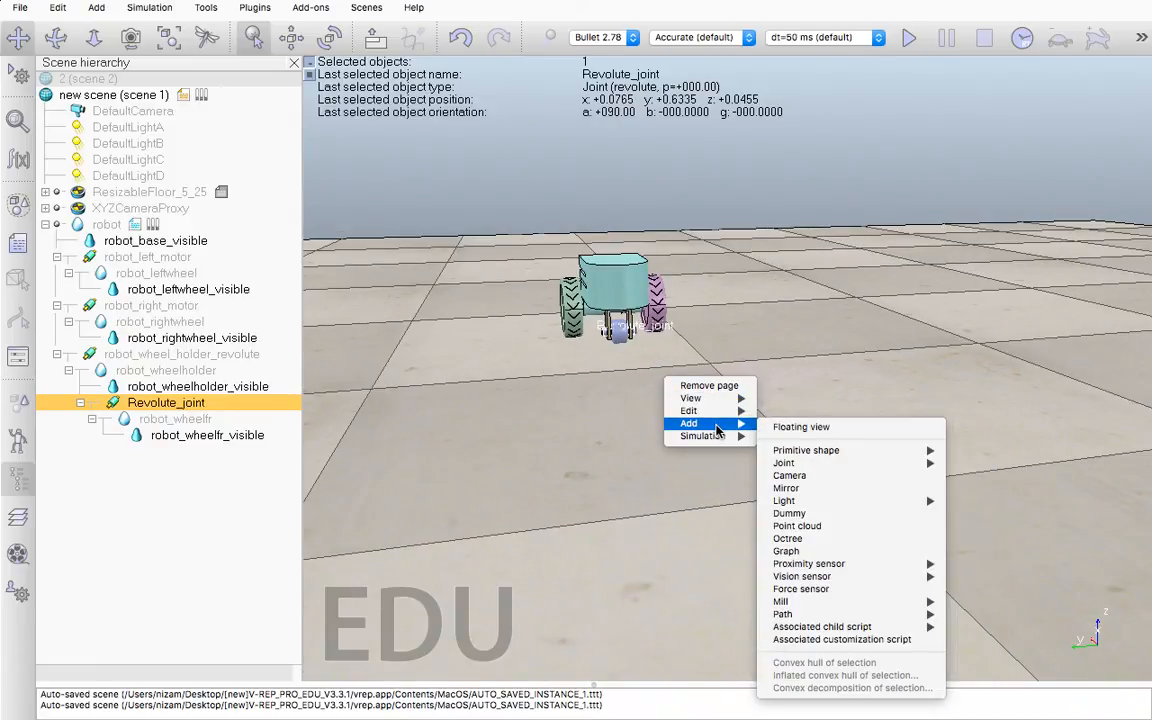
mouse_move(806, 450)
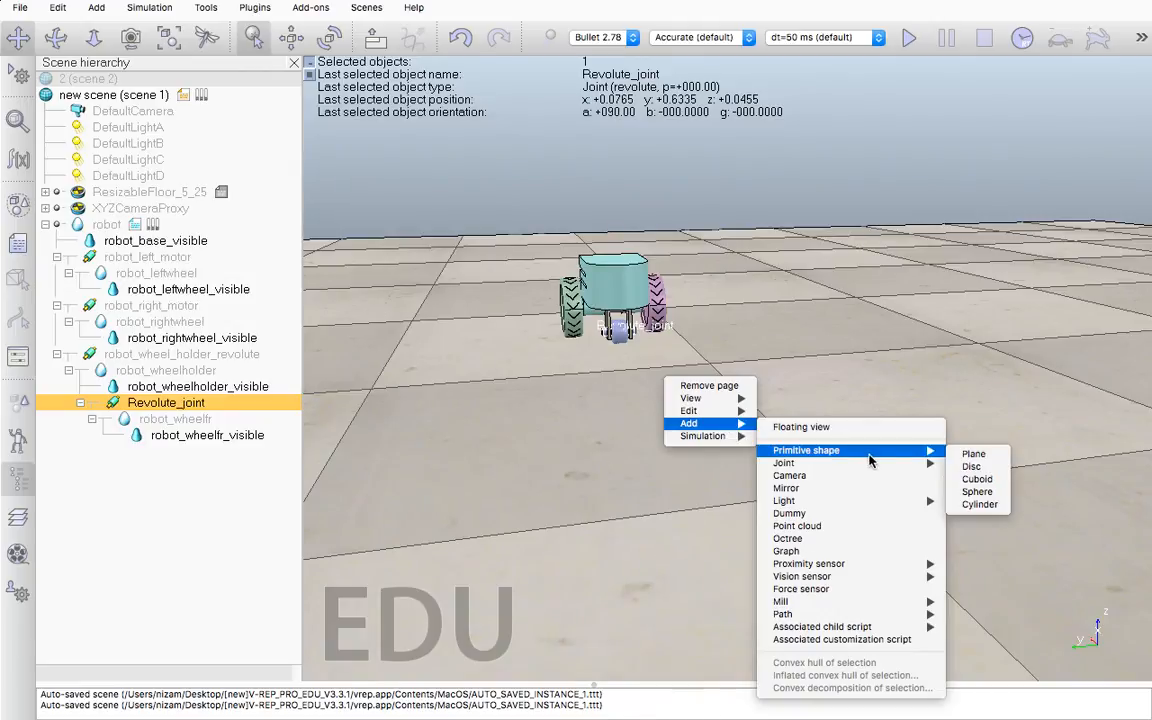
left_click(972, 455)
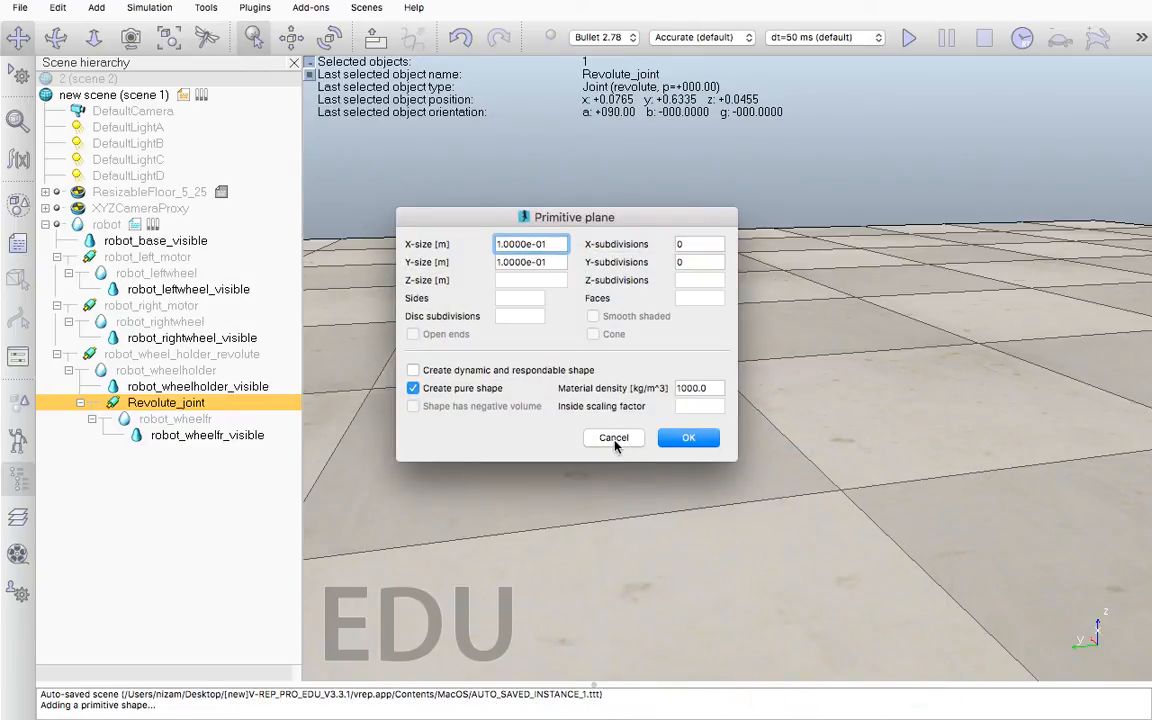
left_click(617, 440)
Add a pure primitive cuboid, 0.1 m on each side, that is dynamic and respondable
right_click(626, 410)
mouse_move(679, 454)
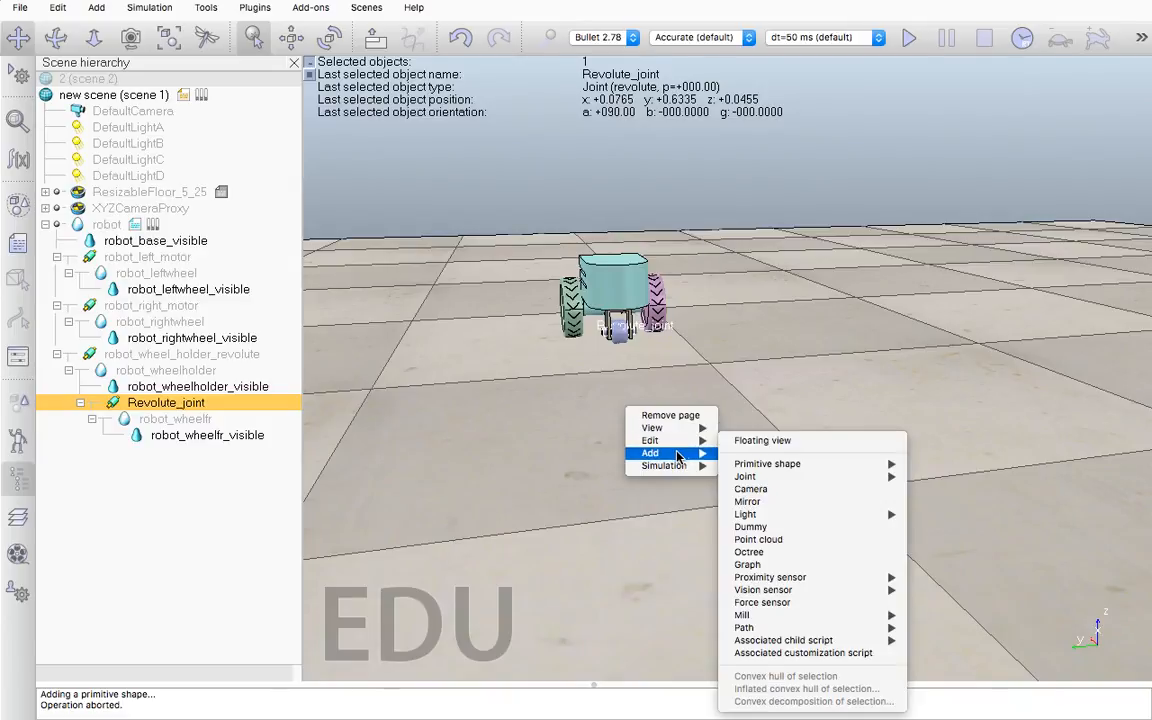
mouse_move(760, 464)
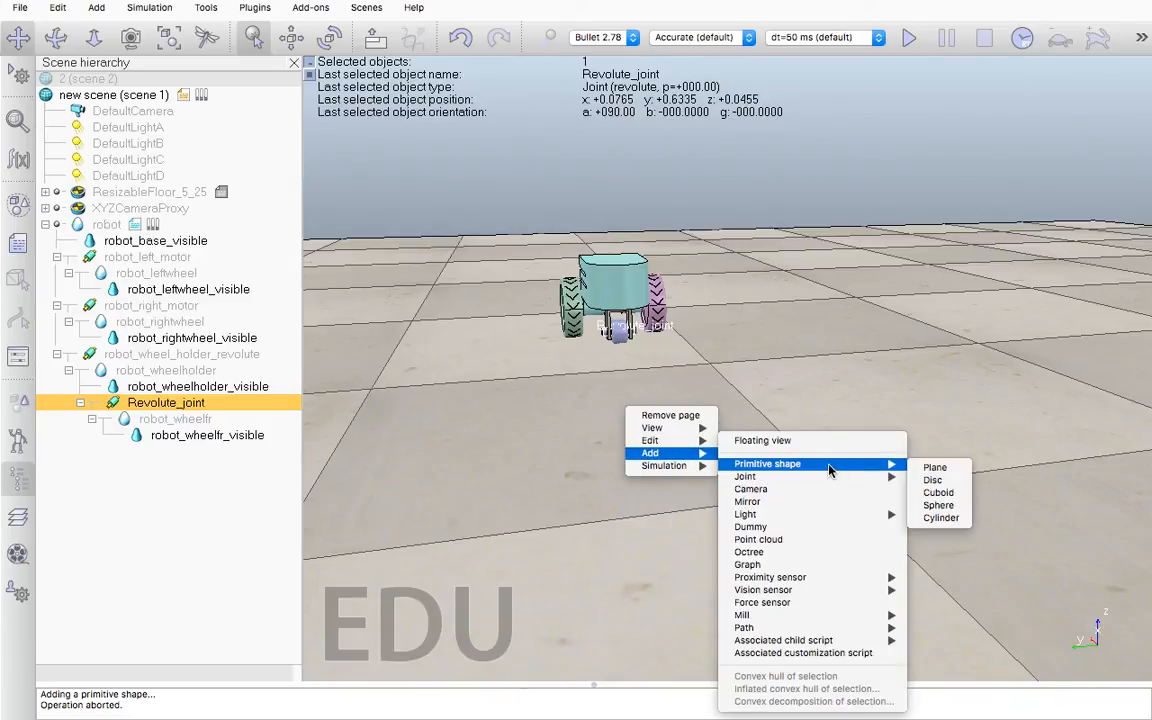
left_click(938, 492)
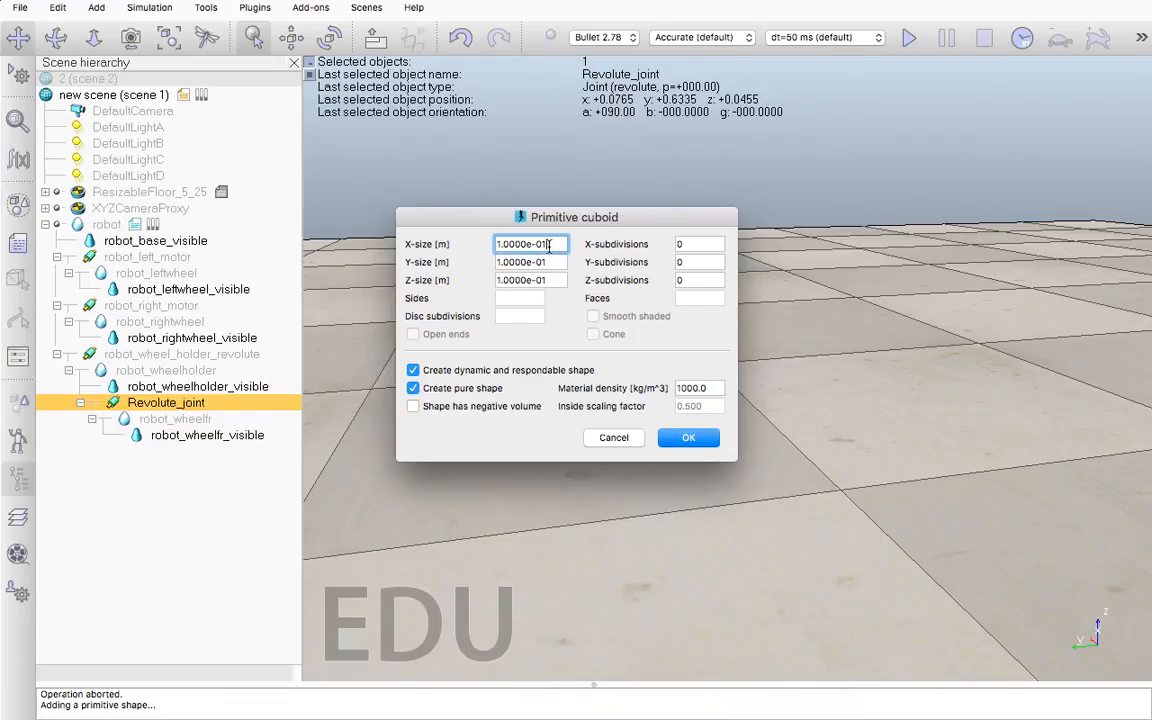
left_click(686, 438)
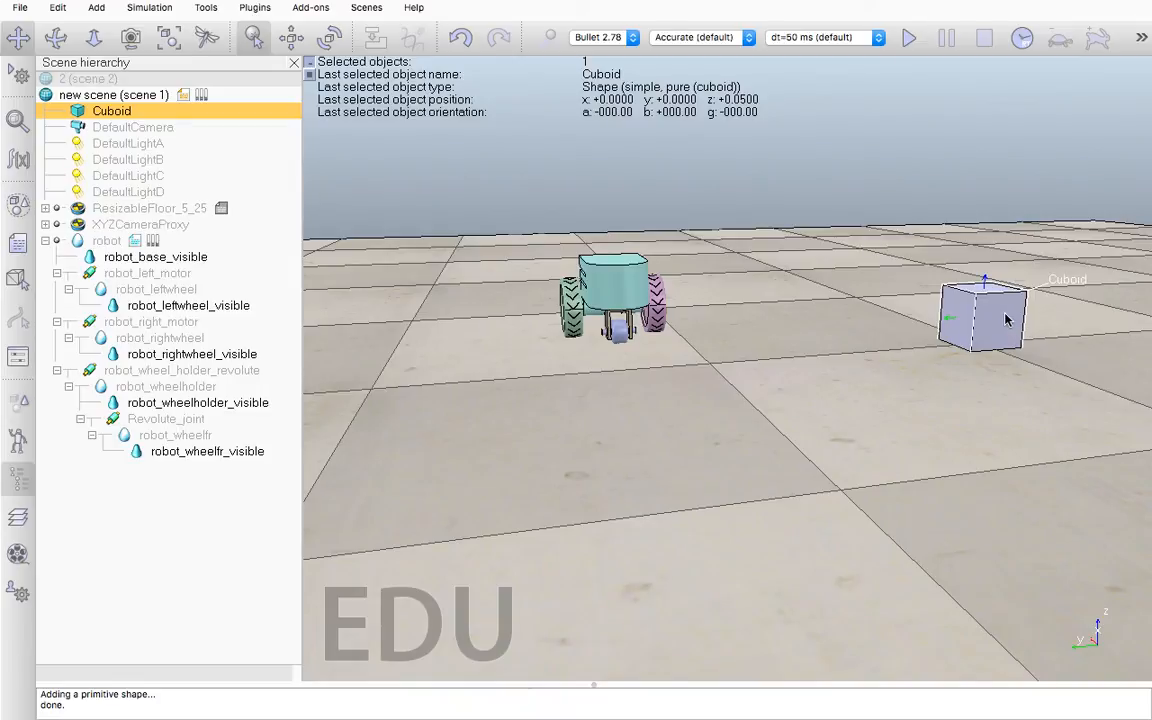
Morph the new cuboid into a convex shape
left_click(206, 9)
mouse_move(175, 14)
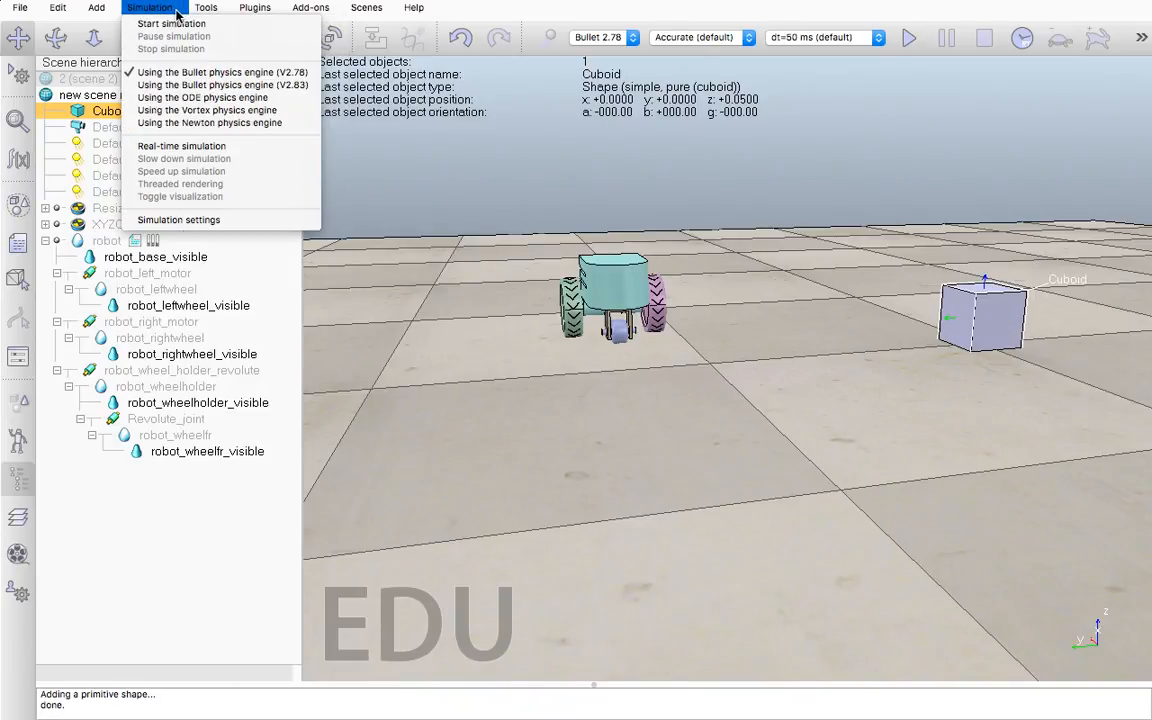
right_click(79, 116)
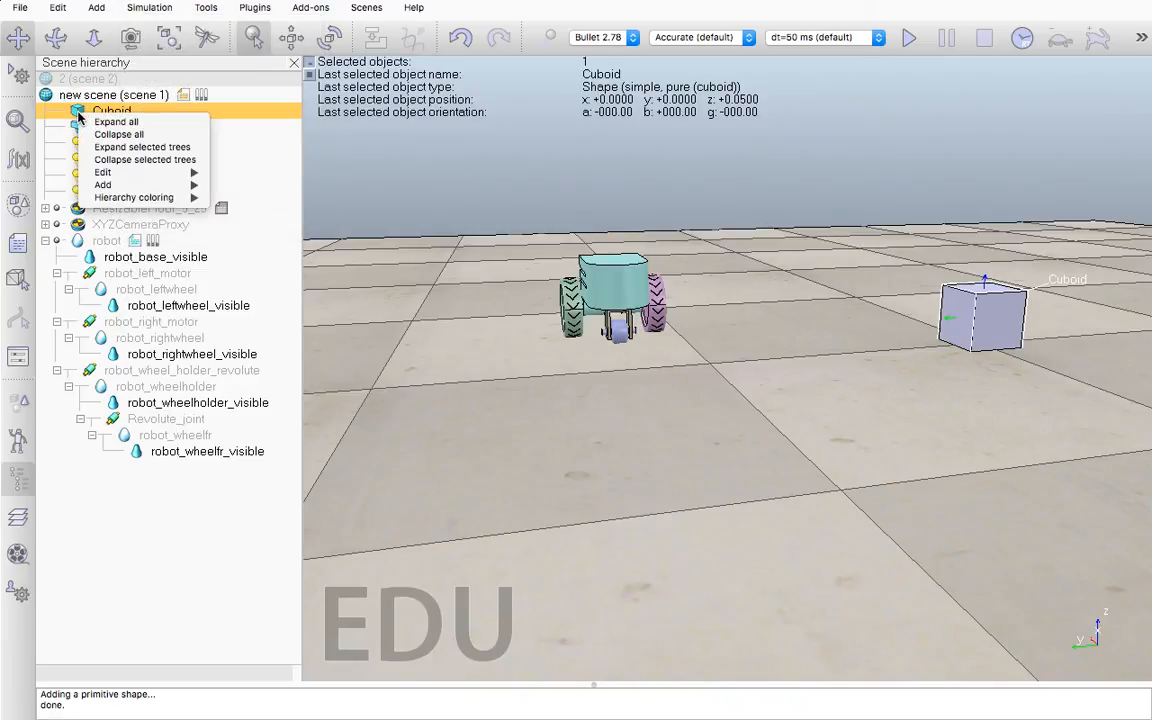
mouse_move(171, 180)
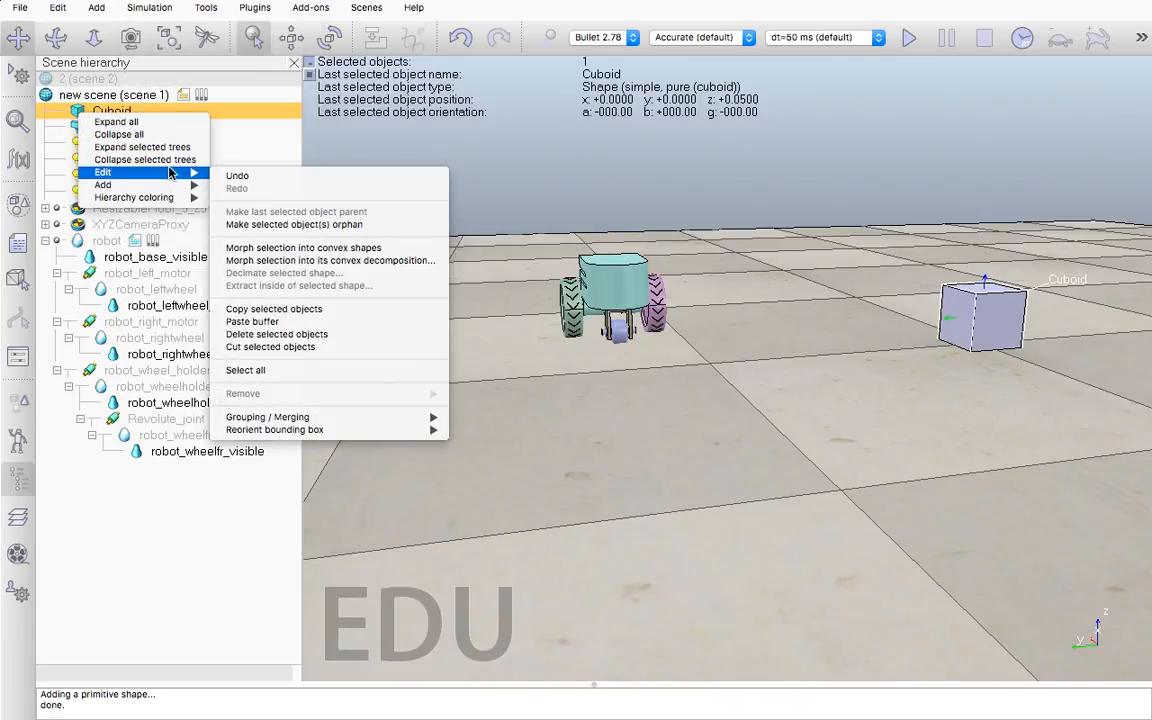
left_click(318, 247)
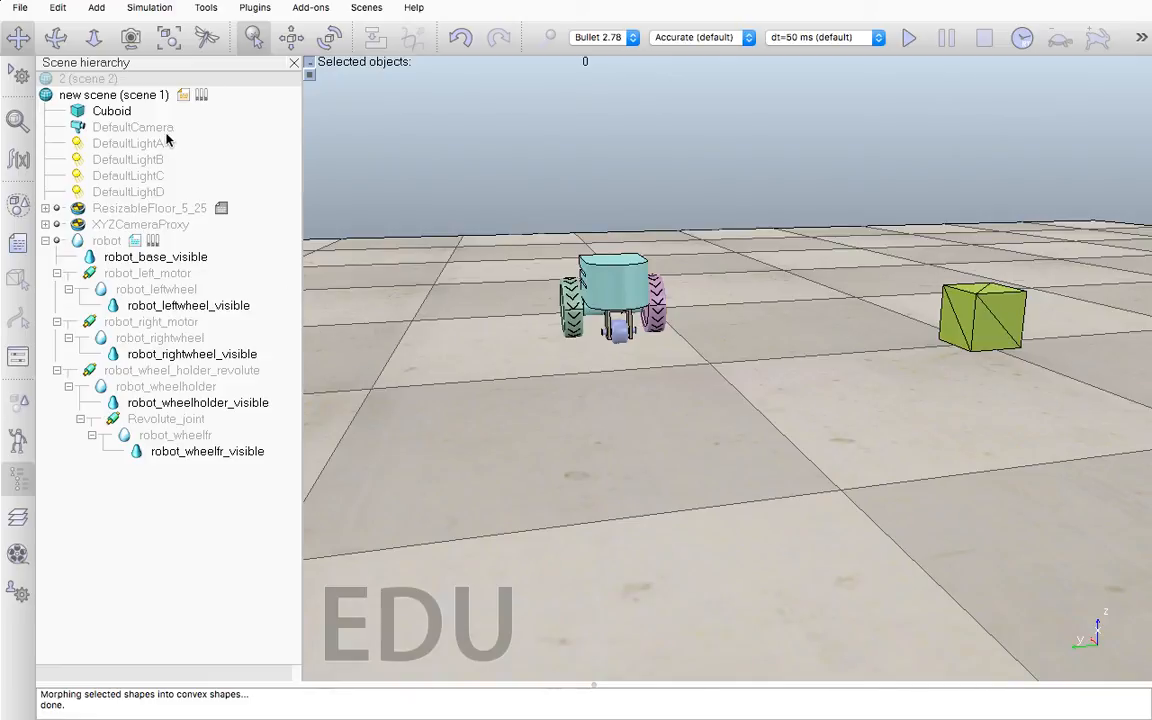
Add a second pure, dynamic and respondable cuboid, 0.1 m on each side, at the same place as the first
left_click(88, 110)
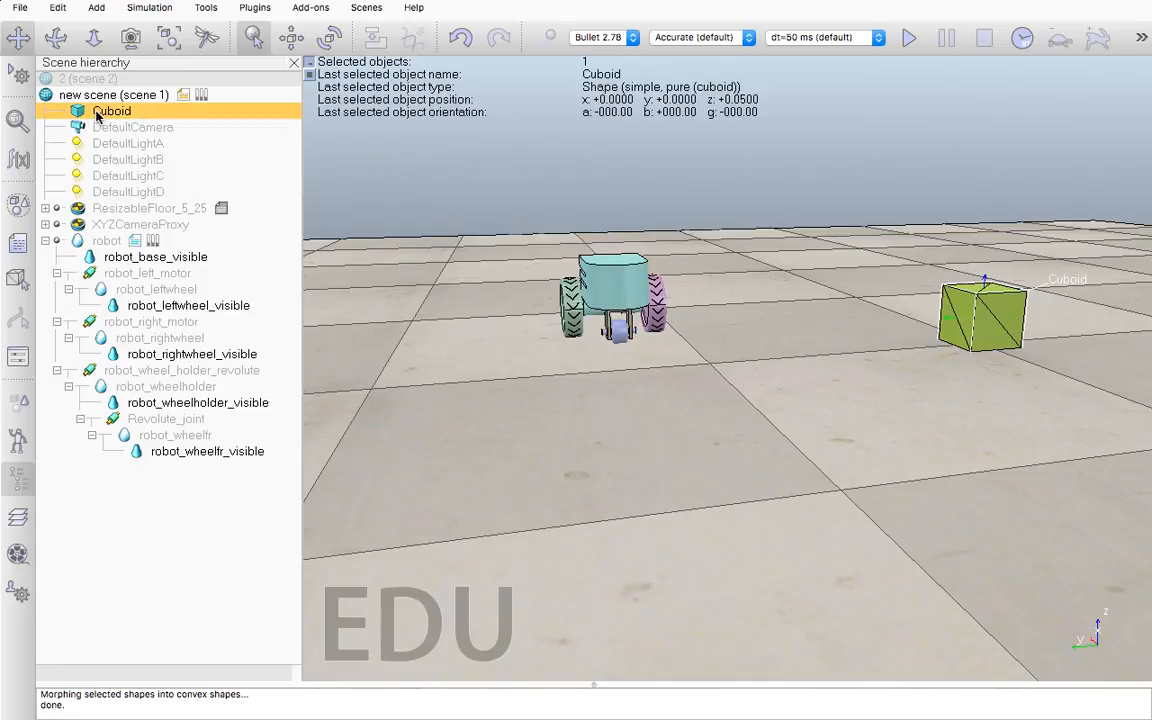
right_click(543, 428)
mouse_move(598, 472)
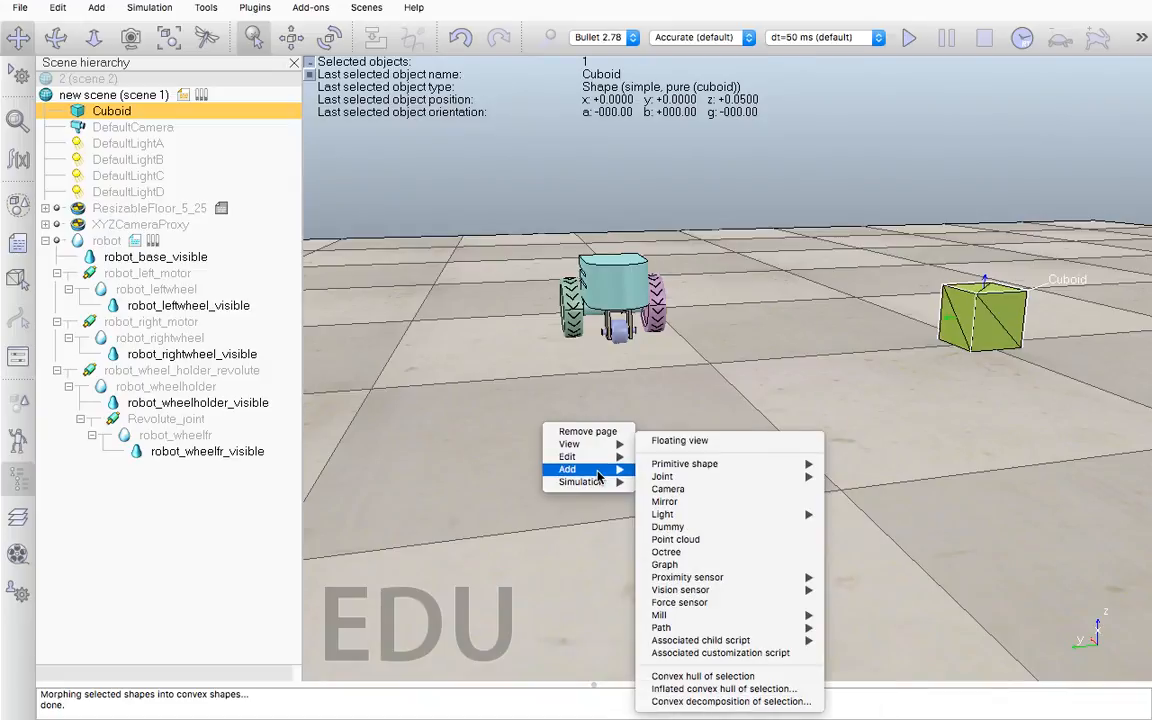
mouse_move(705, 464)
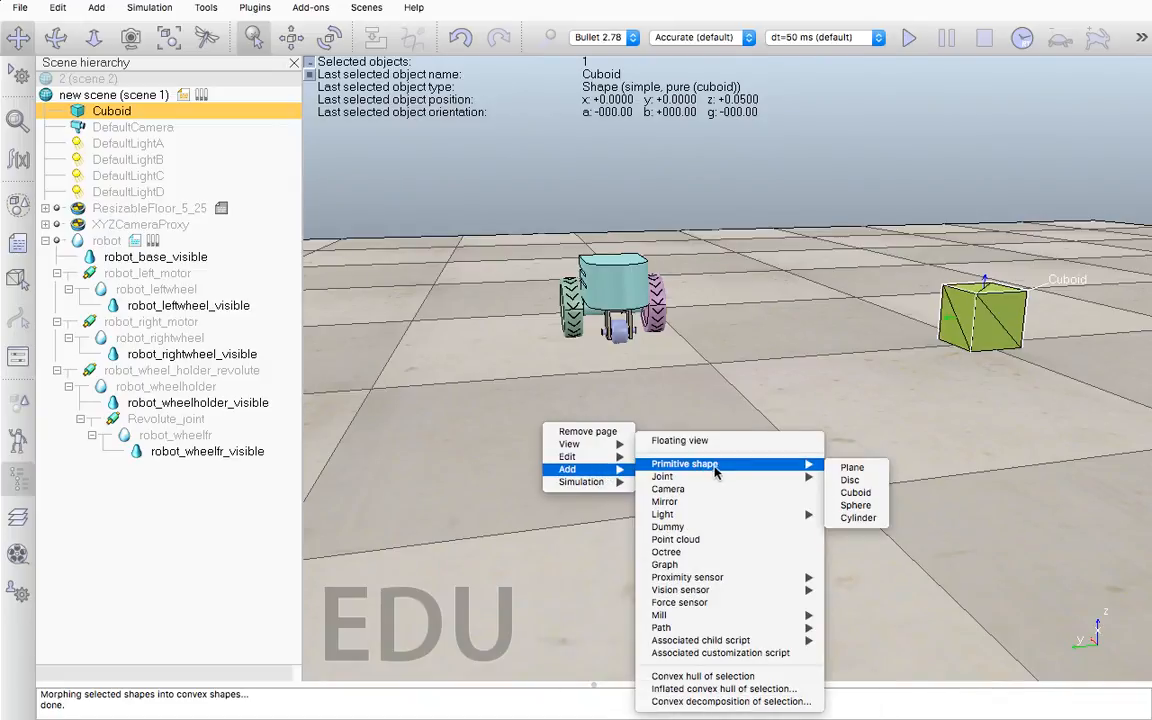
left_click(858, 496)
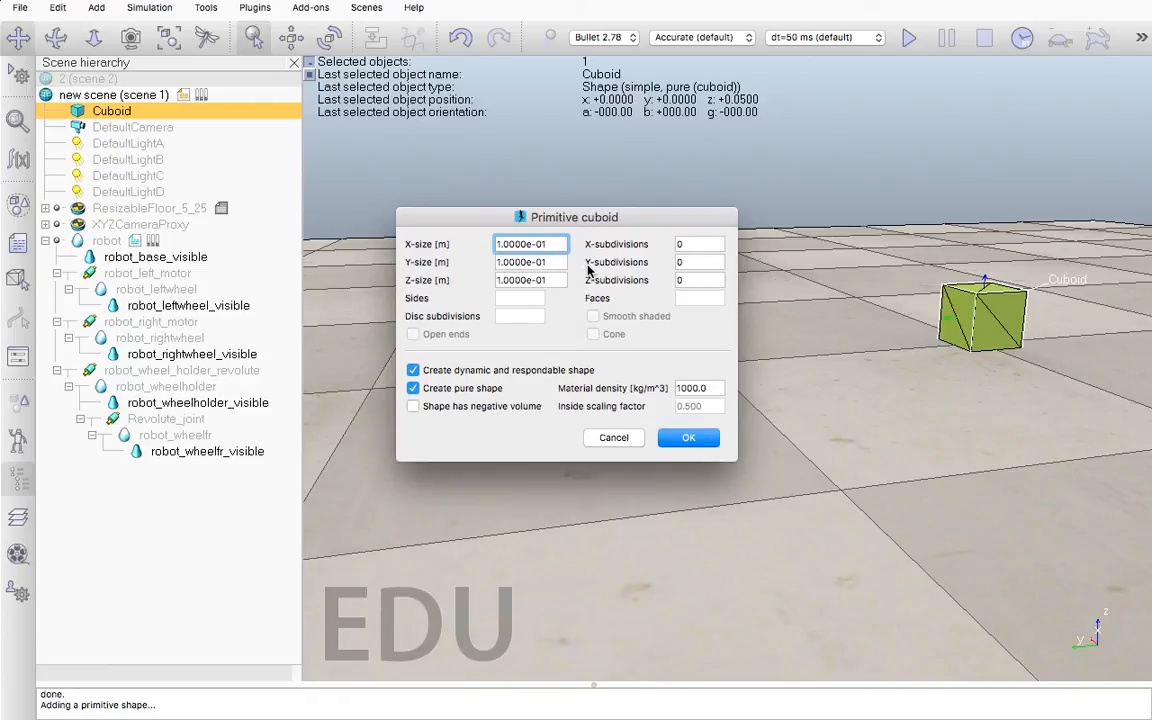
left_click(688, 437)
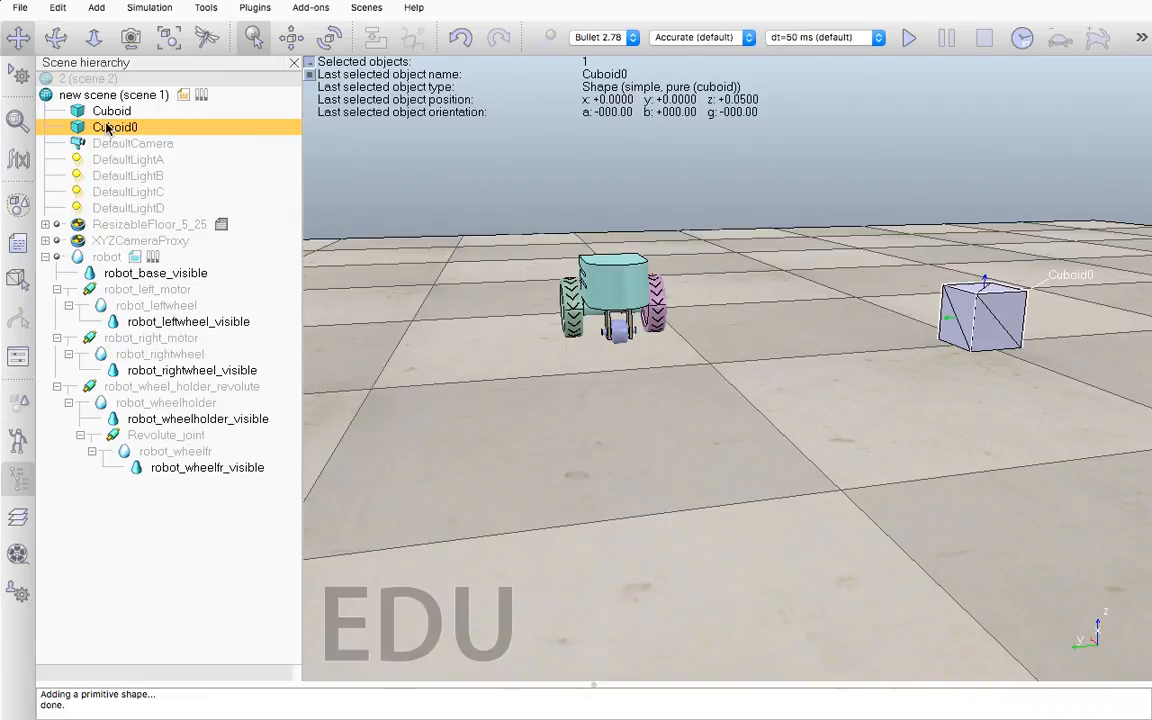
Examine how the robot's left motor, base, right wheel and wheel holder pair hidden shapes with their visible counterparts
left_click(166, 290)
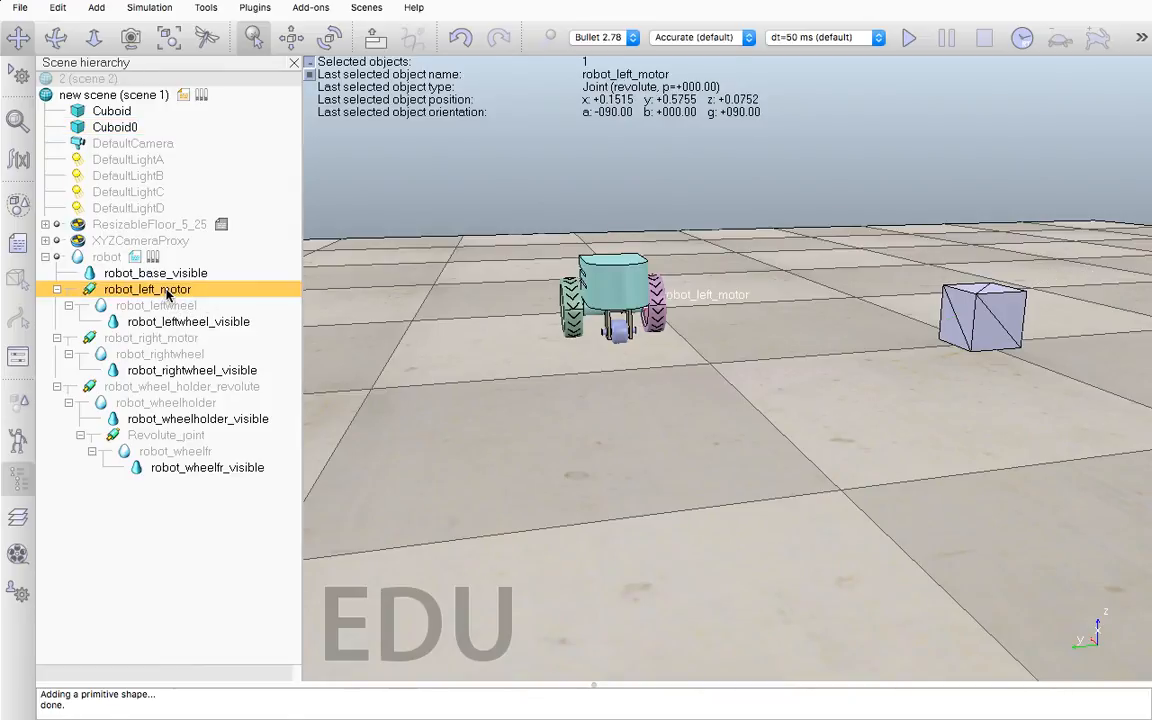
left_click(155, 271)
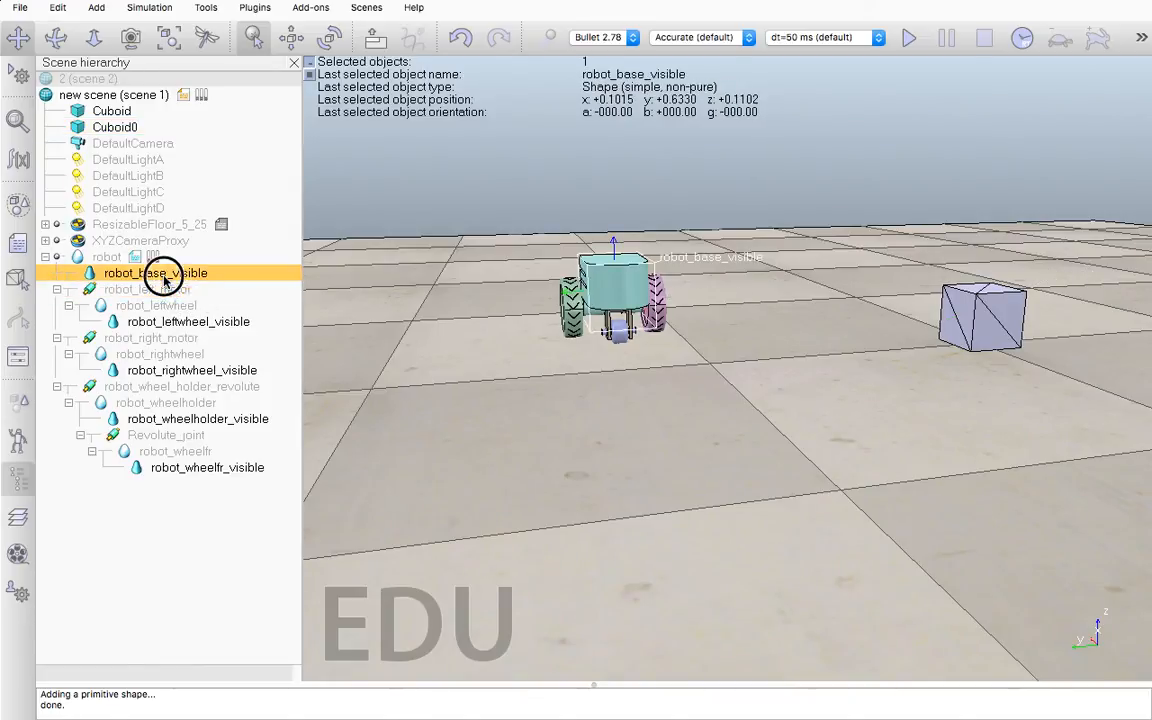
left_click(106, 257)
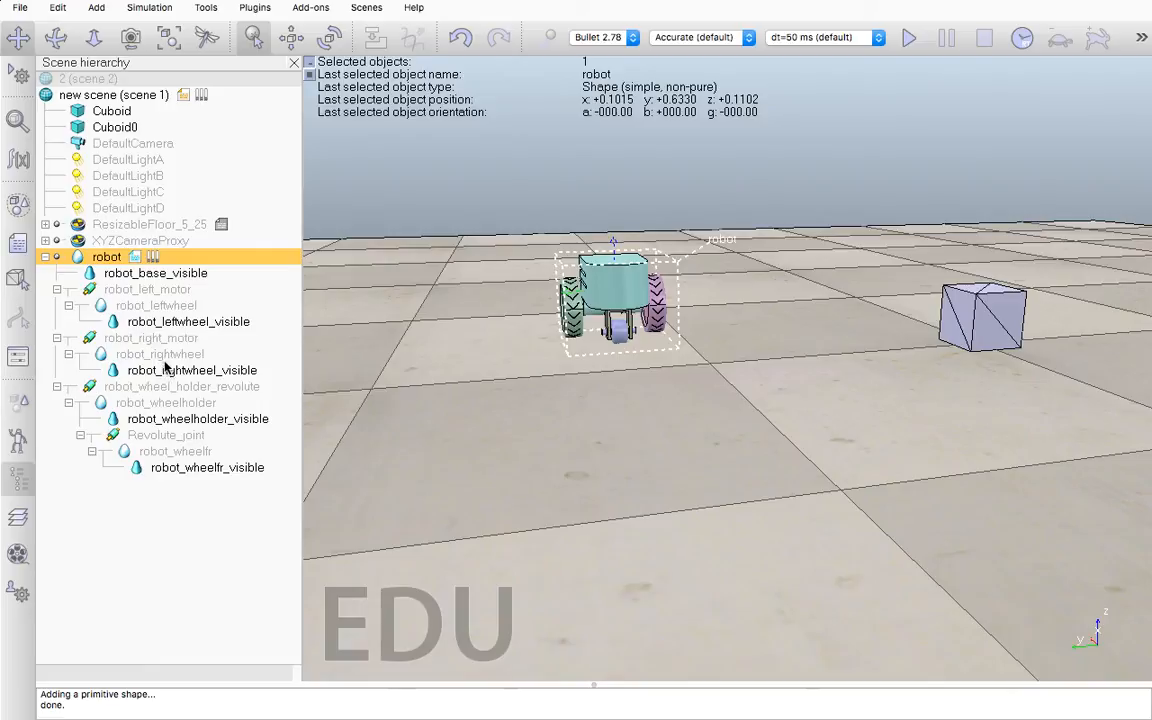
left_click(163, 355)
left_click(162, 370)
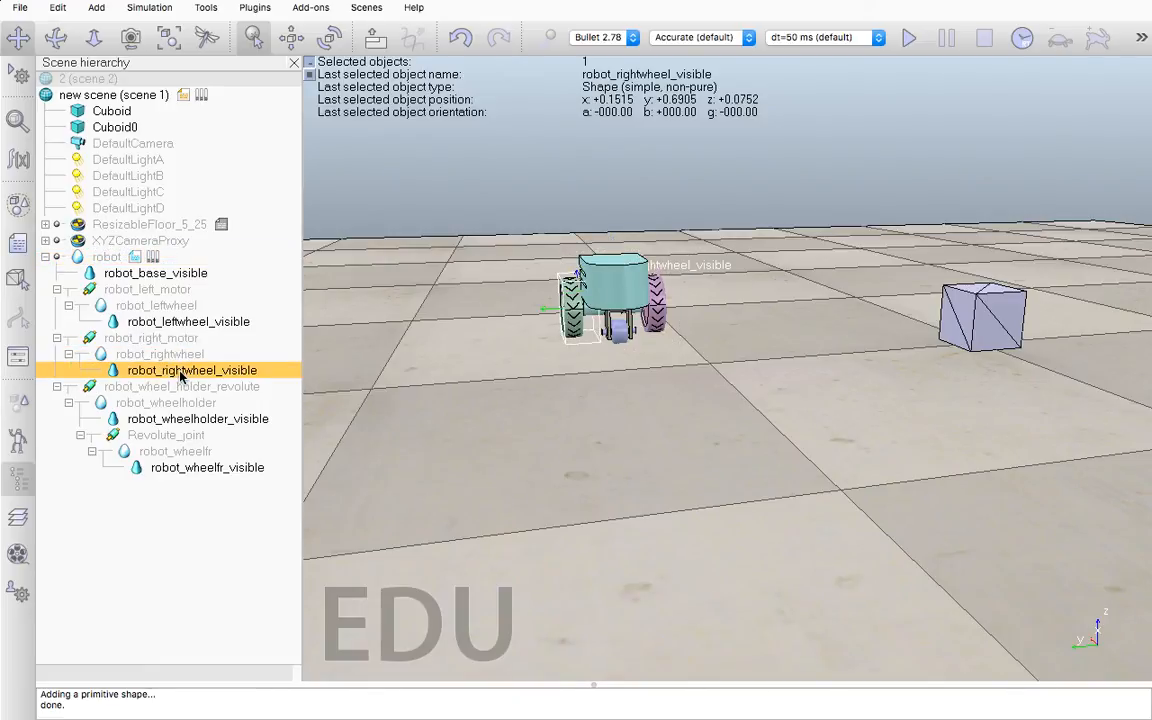
left_click(185, 403)
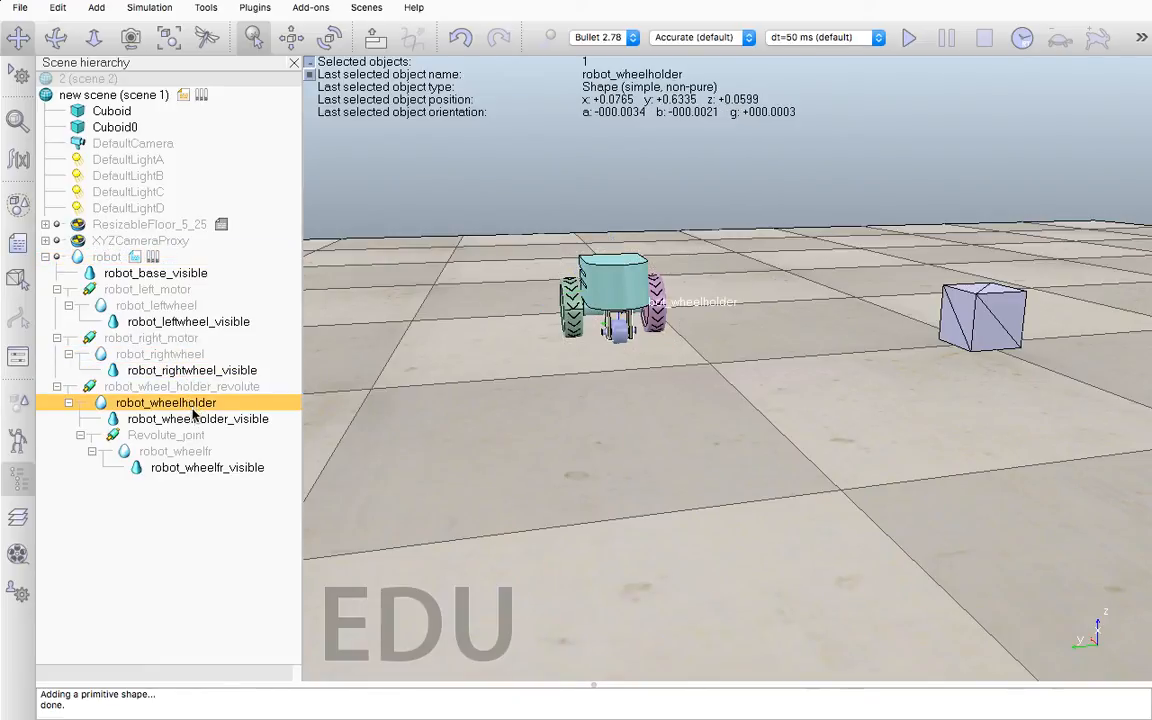
left_click(198, 418)
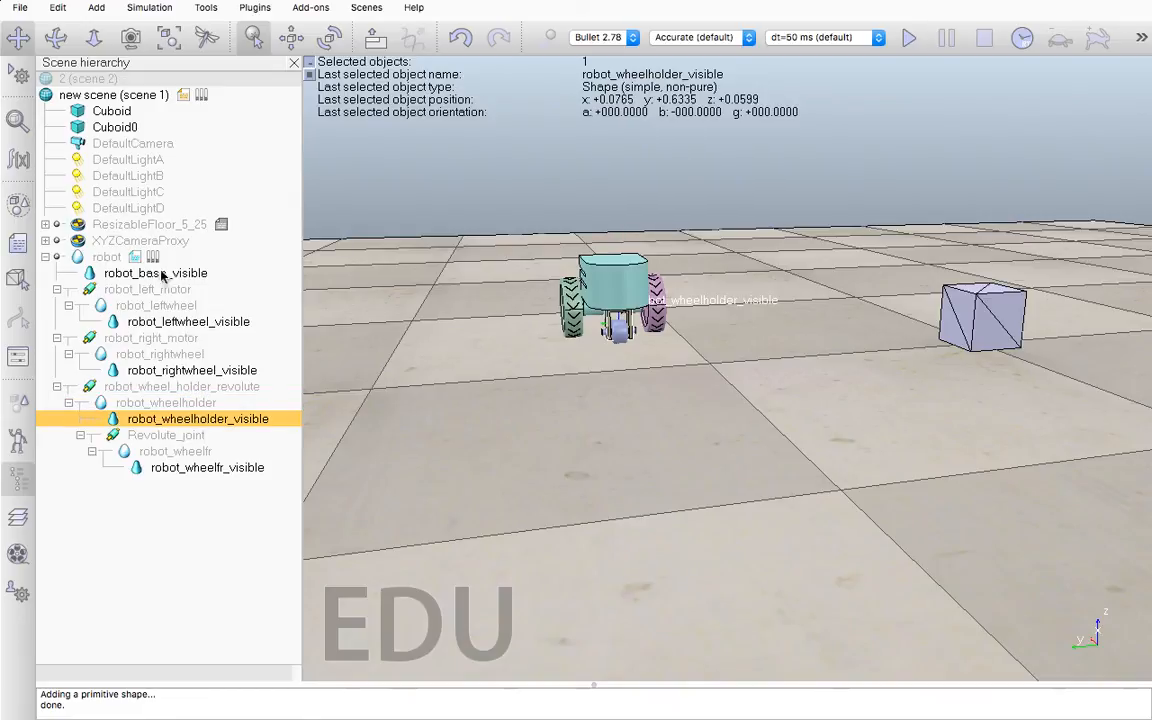
Move Cuboid from the first upper-row camera visibility layer to the first lower-row layer and close its properties
left_click(110, 113)
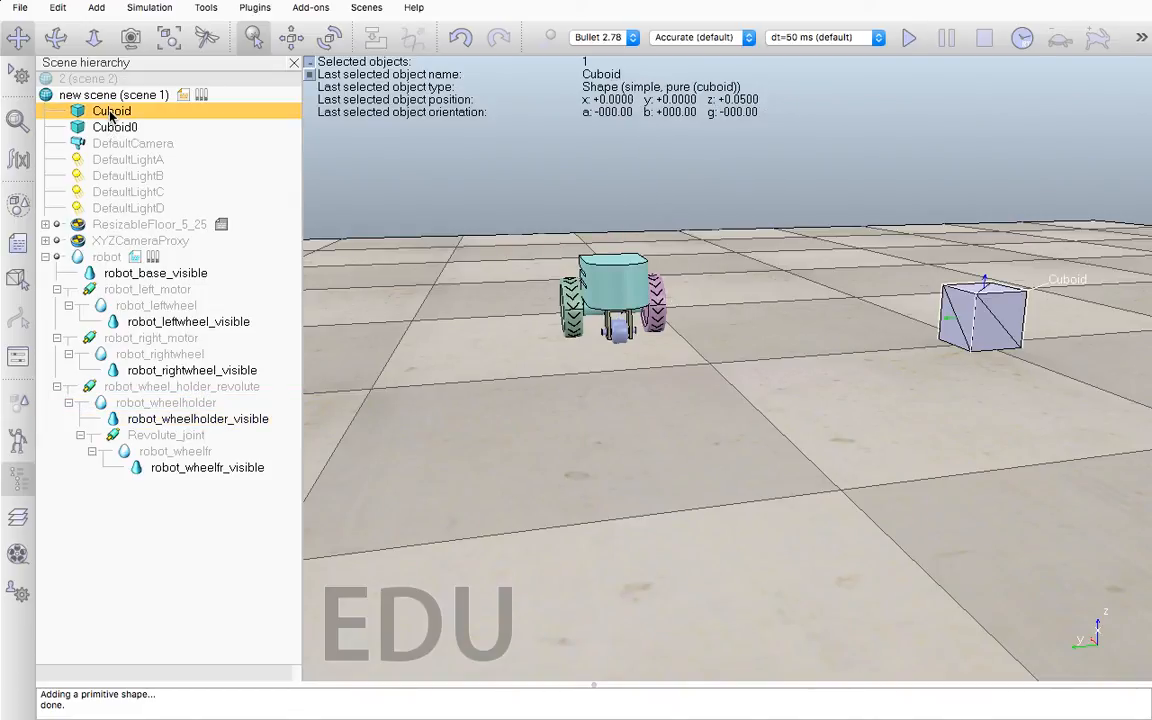
double_click(77, 111)
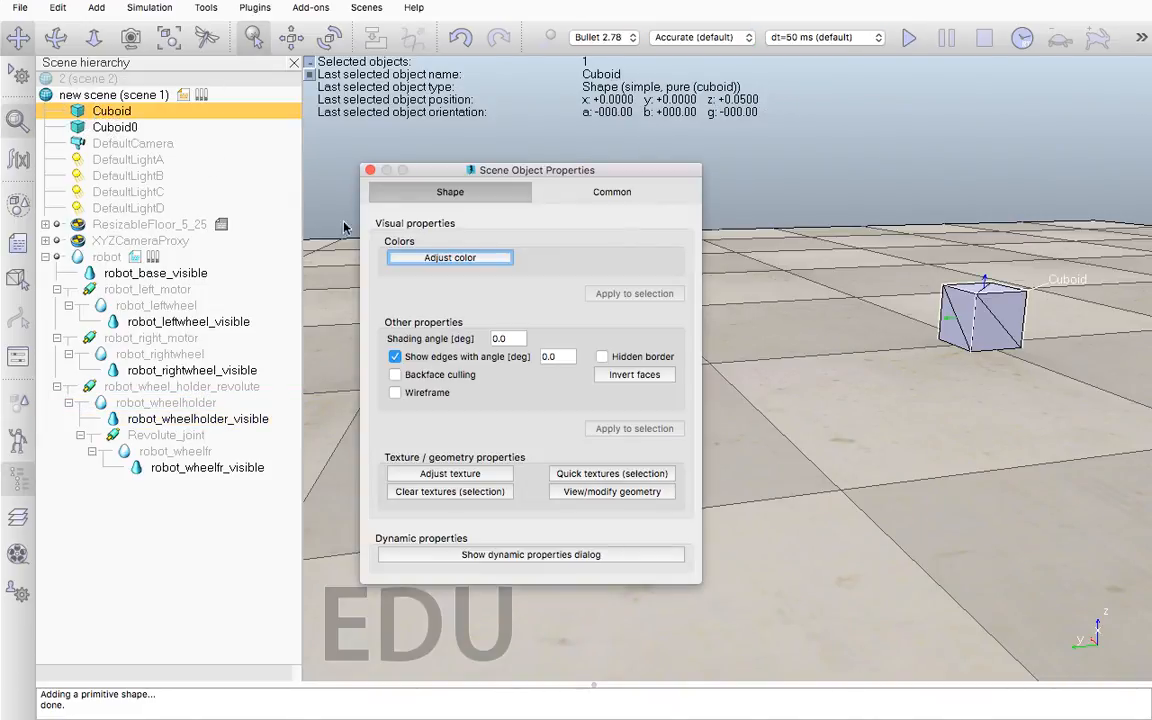
left_click(597, 192)
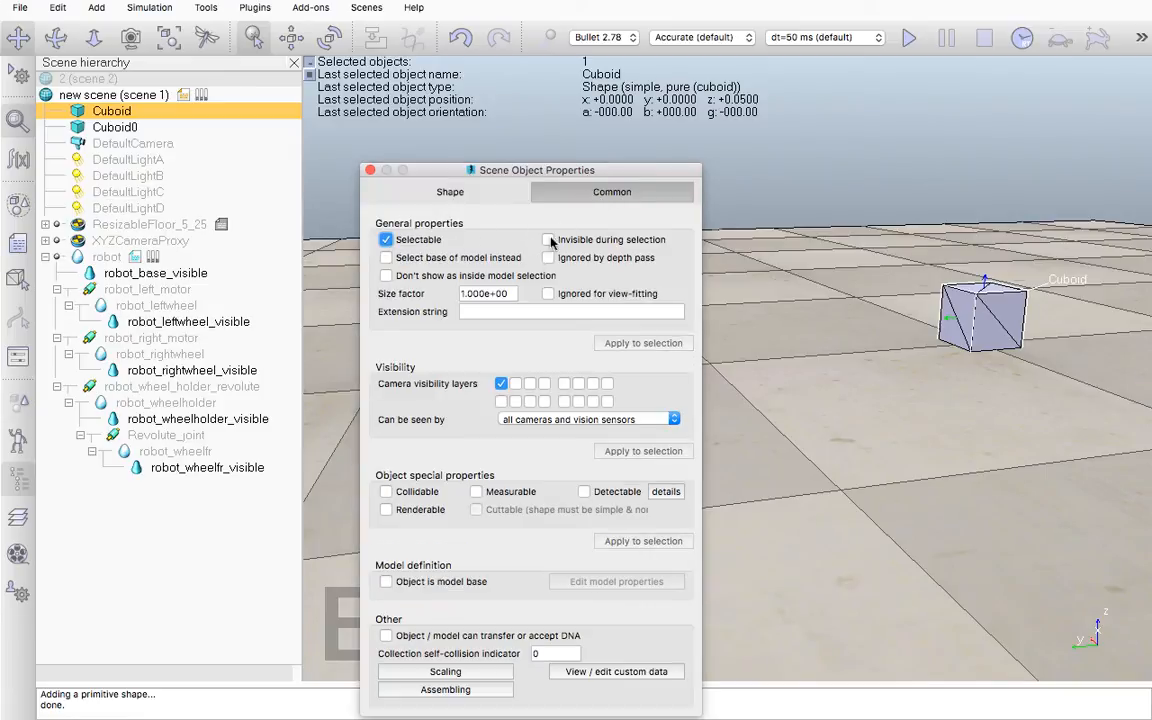
left_click(501, 401)
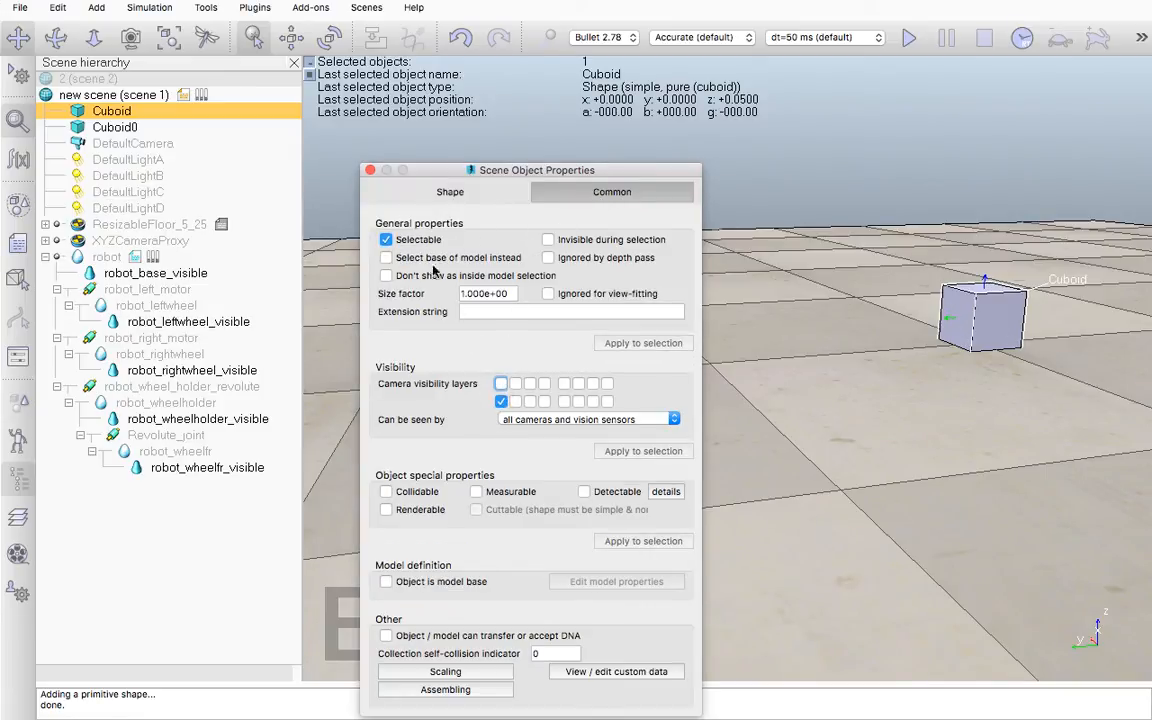
left_click(369, 171)
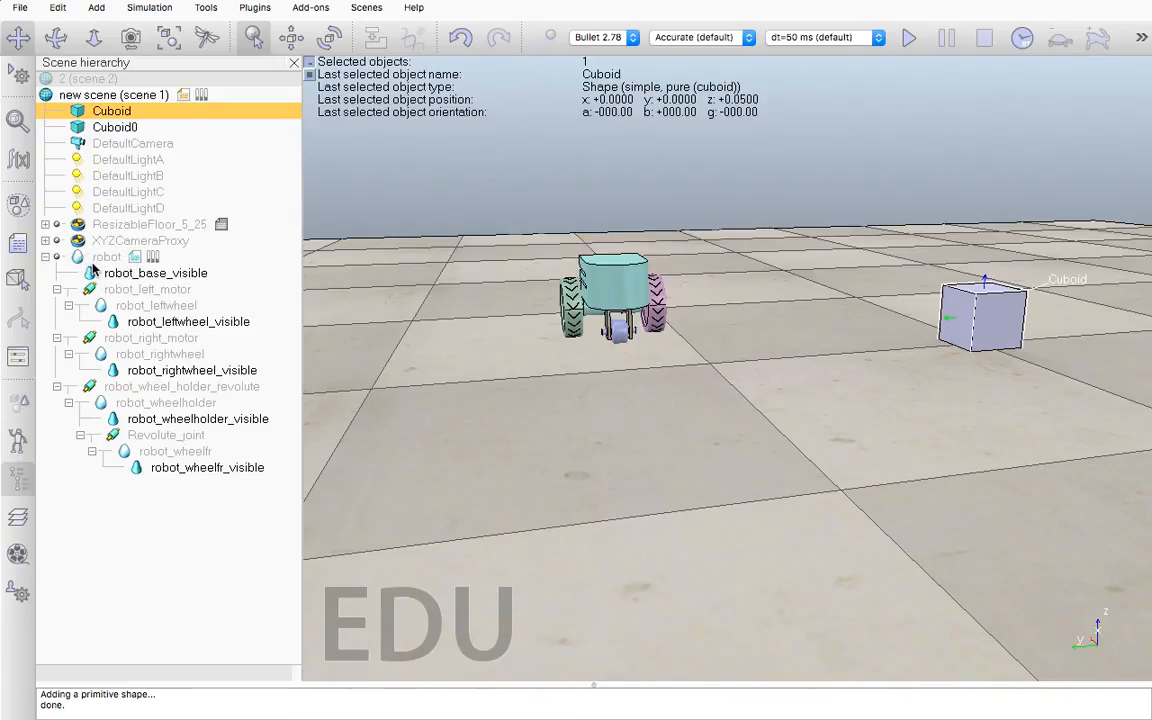
Attach Cuboid0 to Cuboid so that Cuboid becomes its parent in the scene hierarchy
left_click(115, 127, "shift")
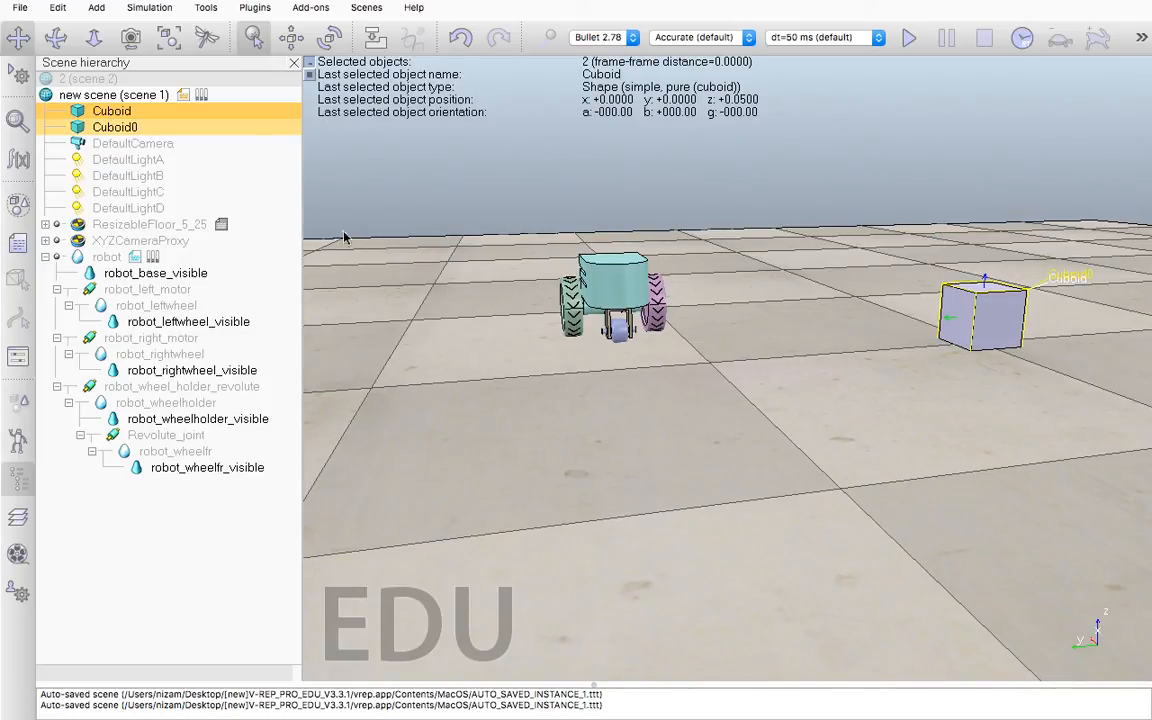
left_click(128, 112)
left_click(133, 130)
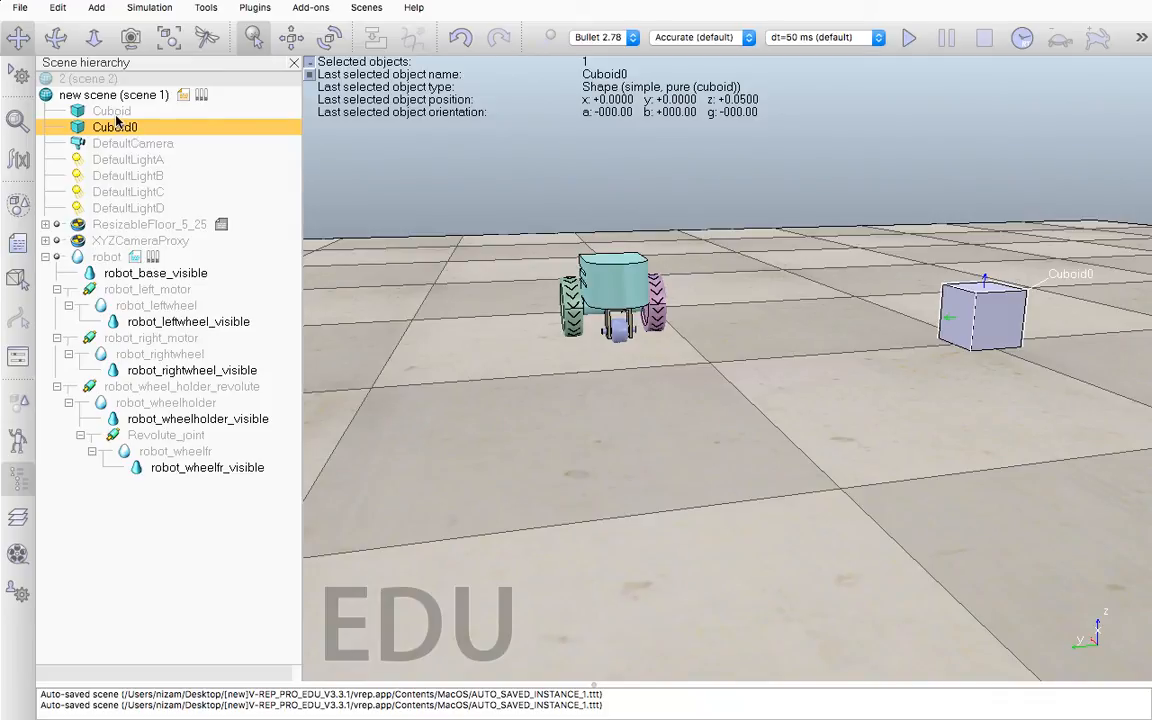
left_click(114, 112, "shift")
right_click(116, 115)
mouse_move(198, 178)
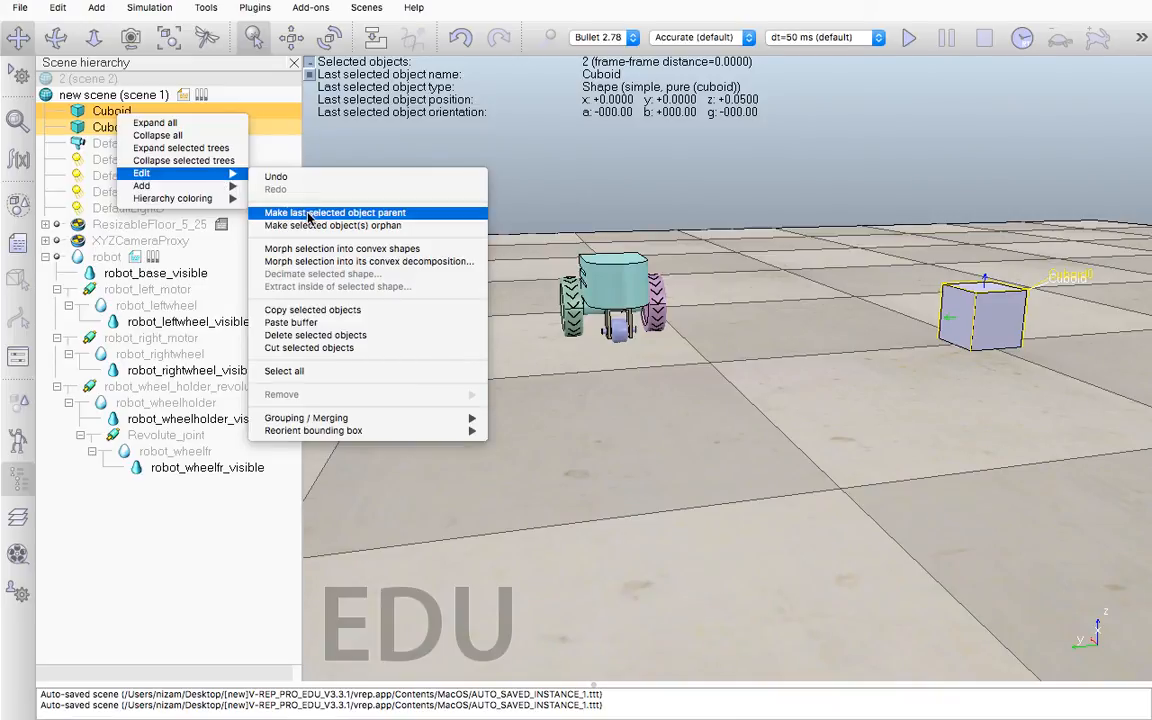
left_click(309, 215)
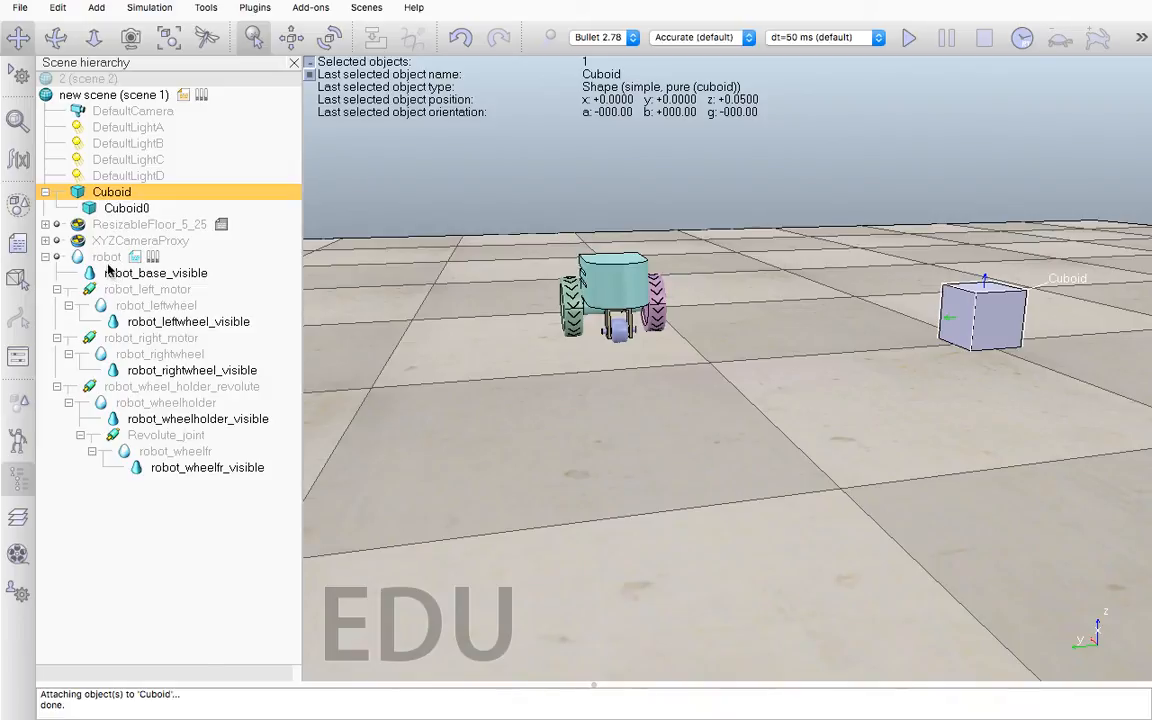
Examine how the robot's left wheel, right wheel and base visible shapes are attached in the hierarchy
left_click(147, 290)
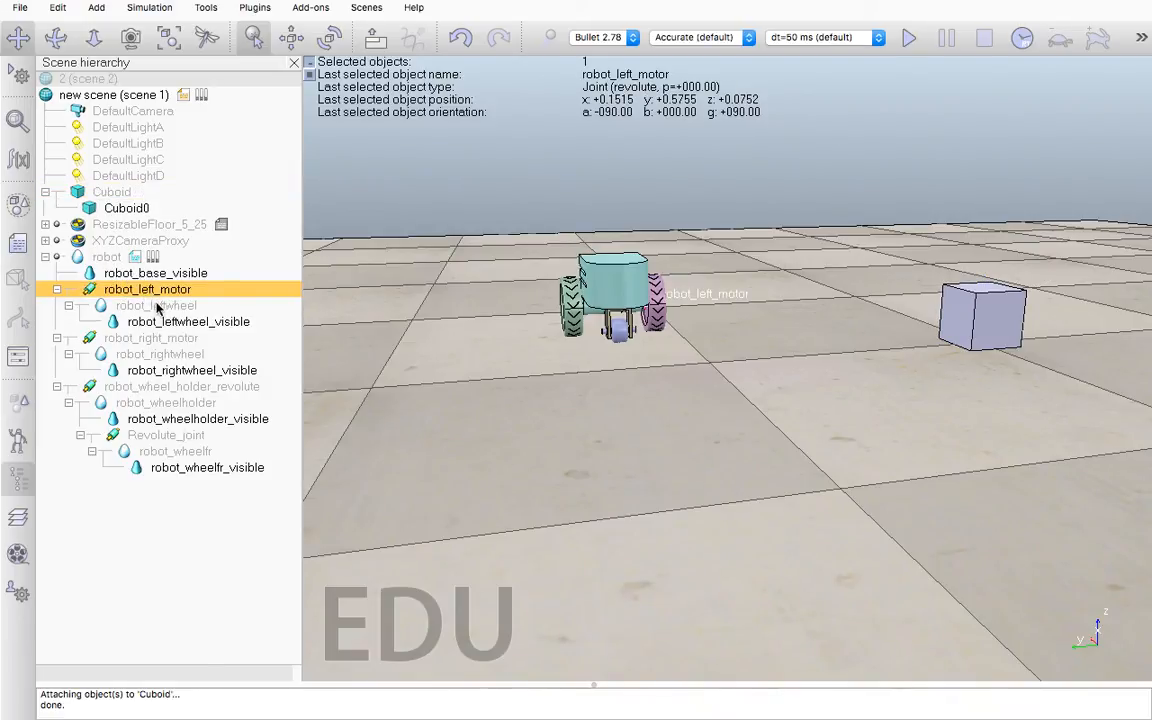
left_click(156, 305)
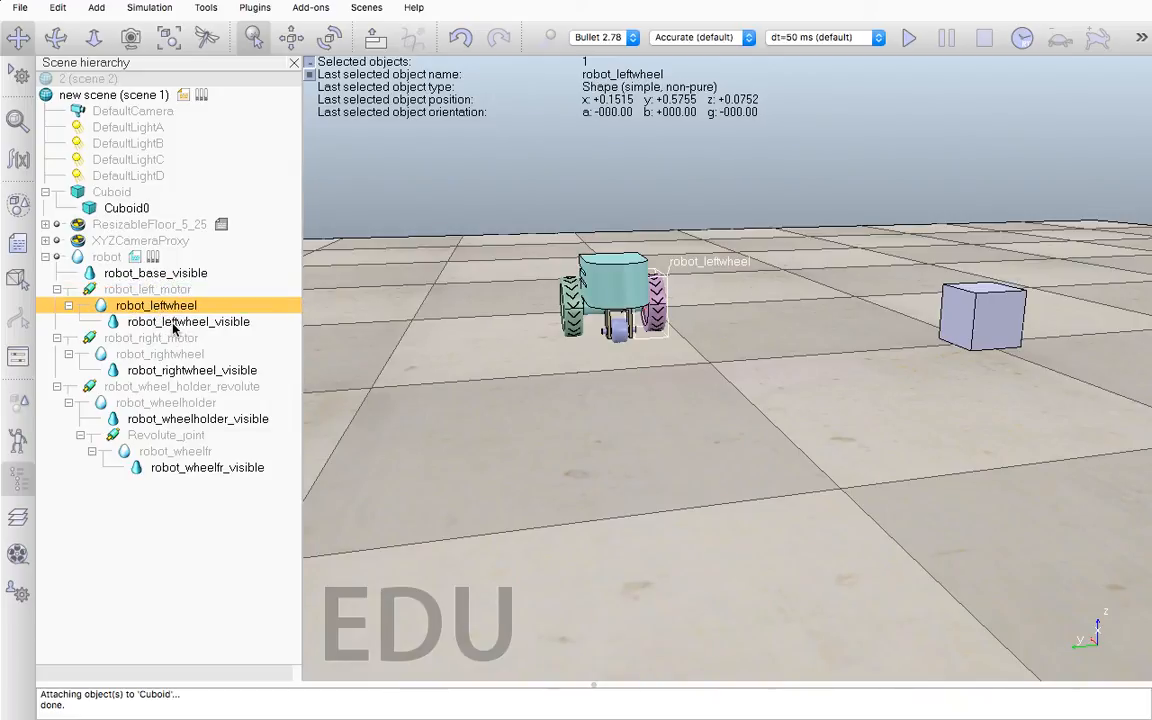
left_click(173, 322)
left_click(168, 354)
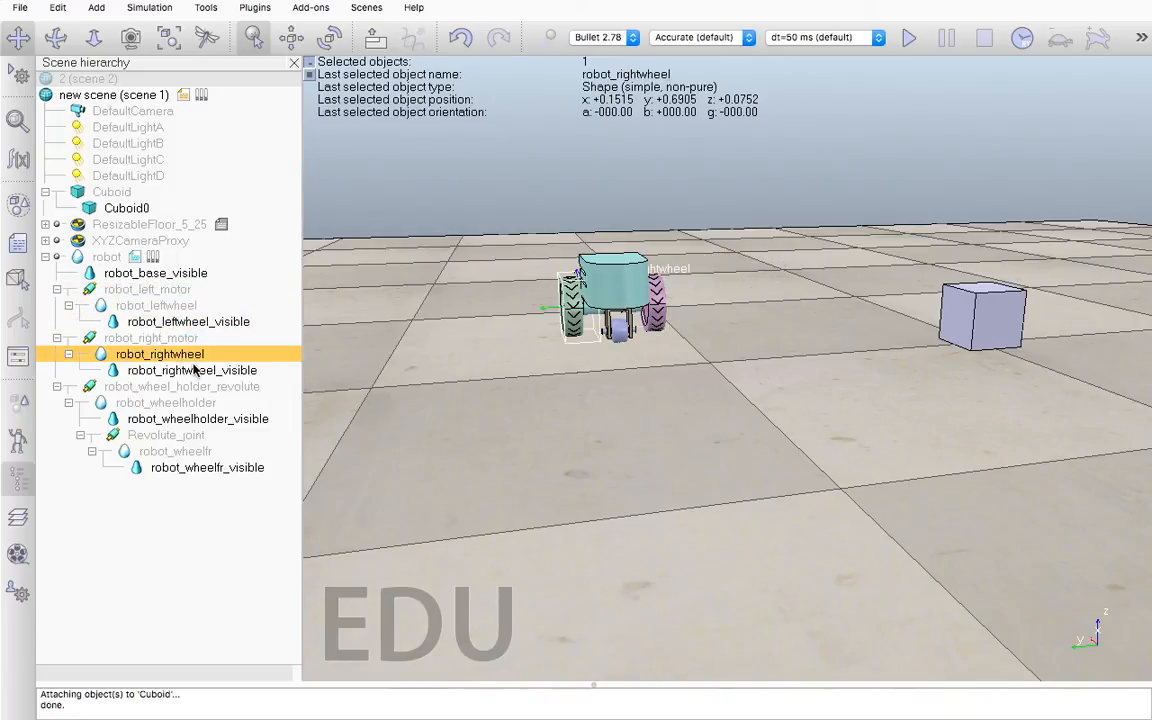
left_click(196, 370)
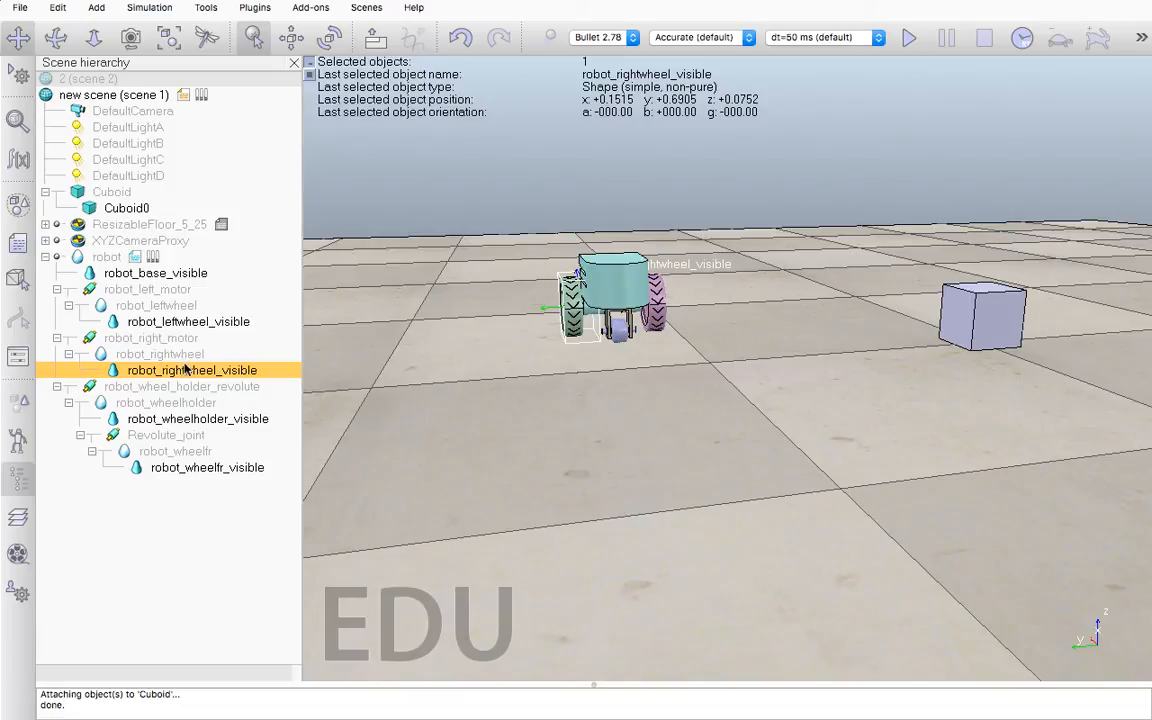
left_click(128, 270)
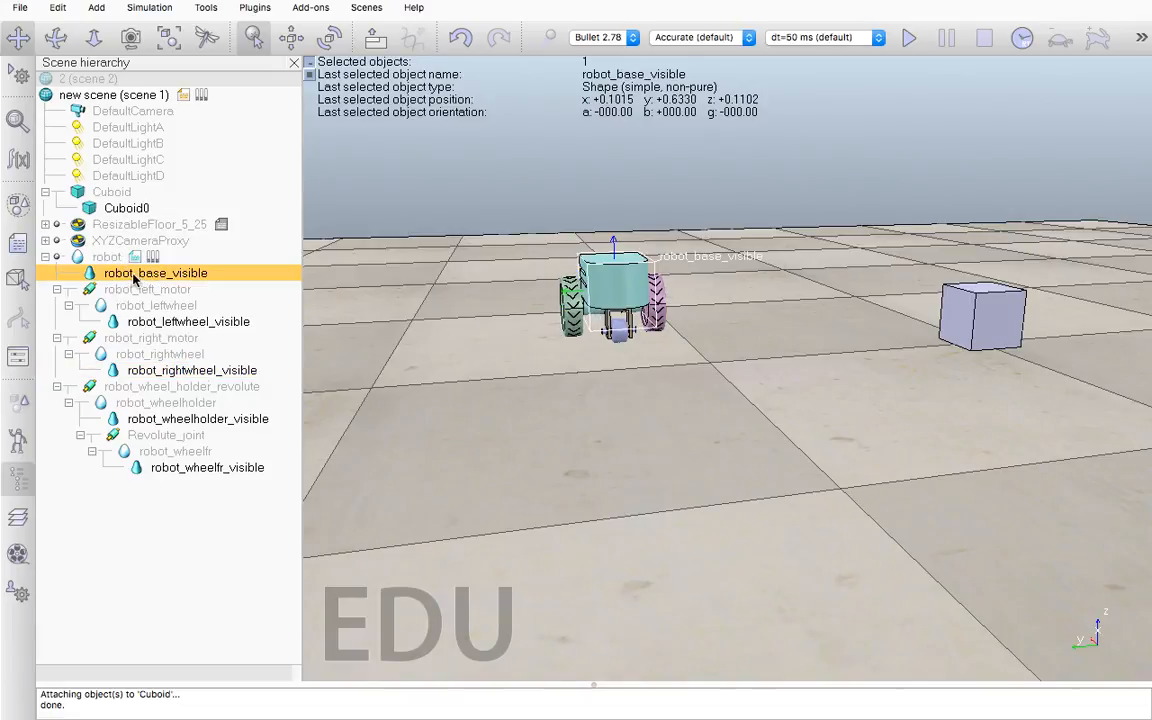
left_click(186, 319)
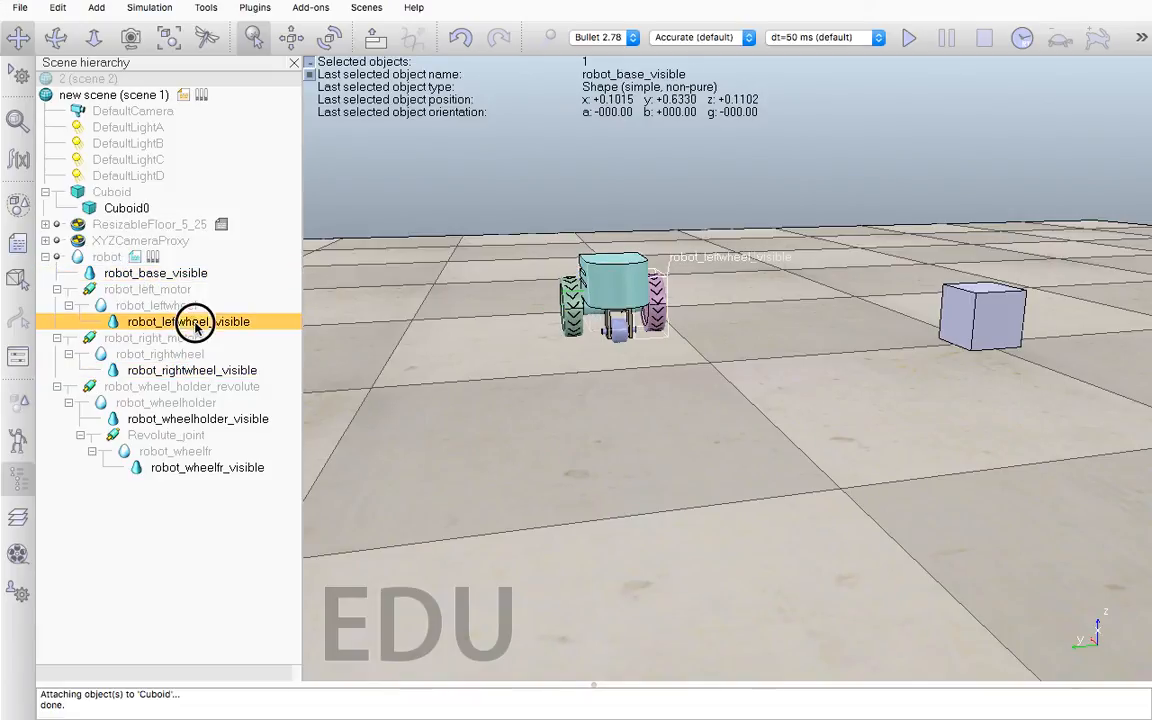
Inspect the left motor, right motor, wheel holder and Revolute_joint joints, and view the robot up close from the drive-wheel side
left_click(120, 294)
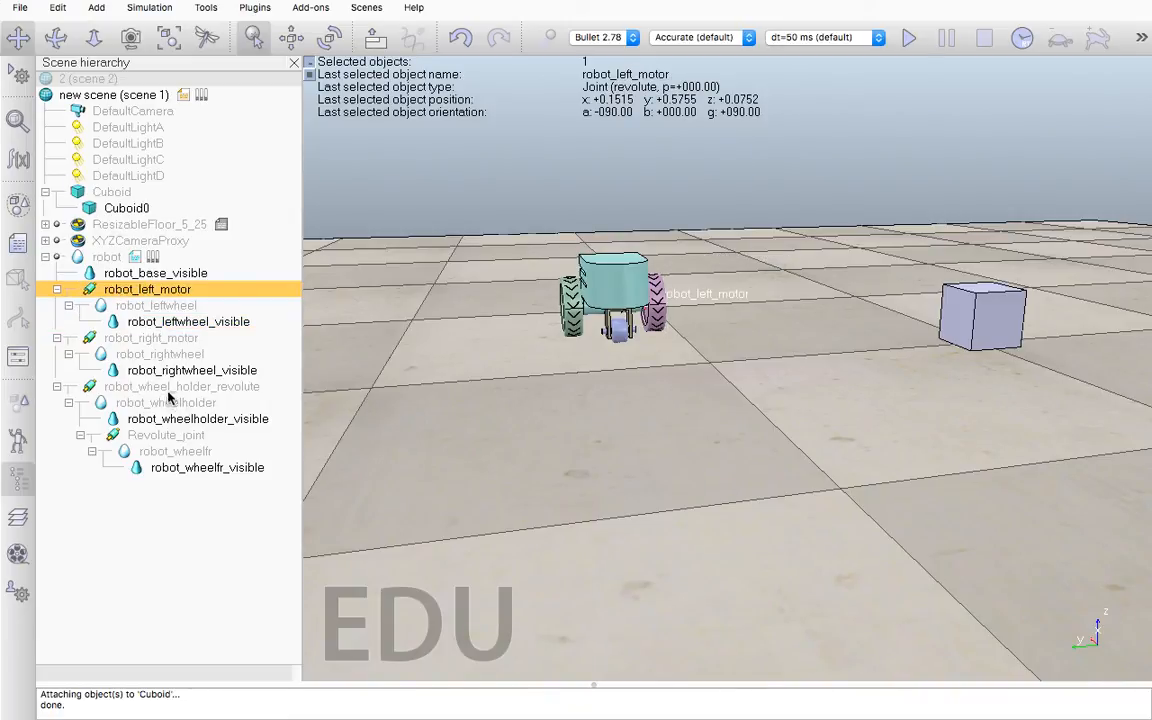
left_click(140, 338)
left_click(175, 389)
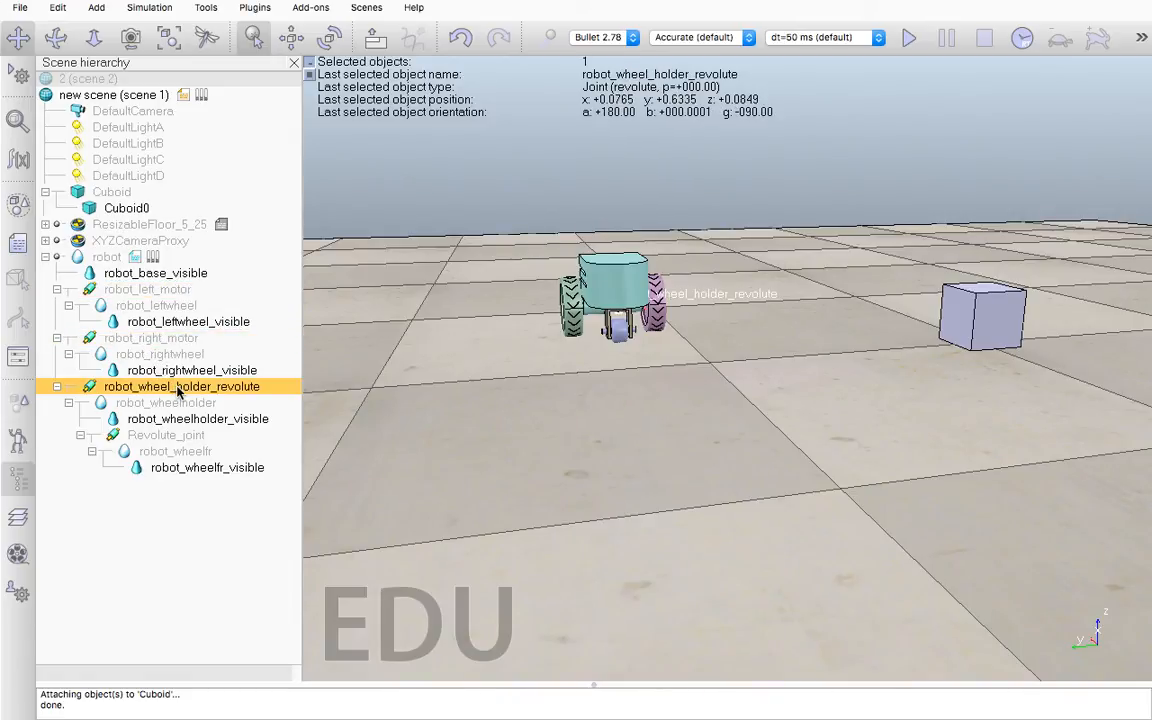
left_click(185, 437)
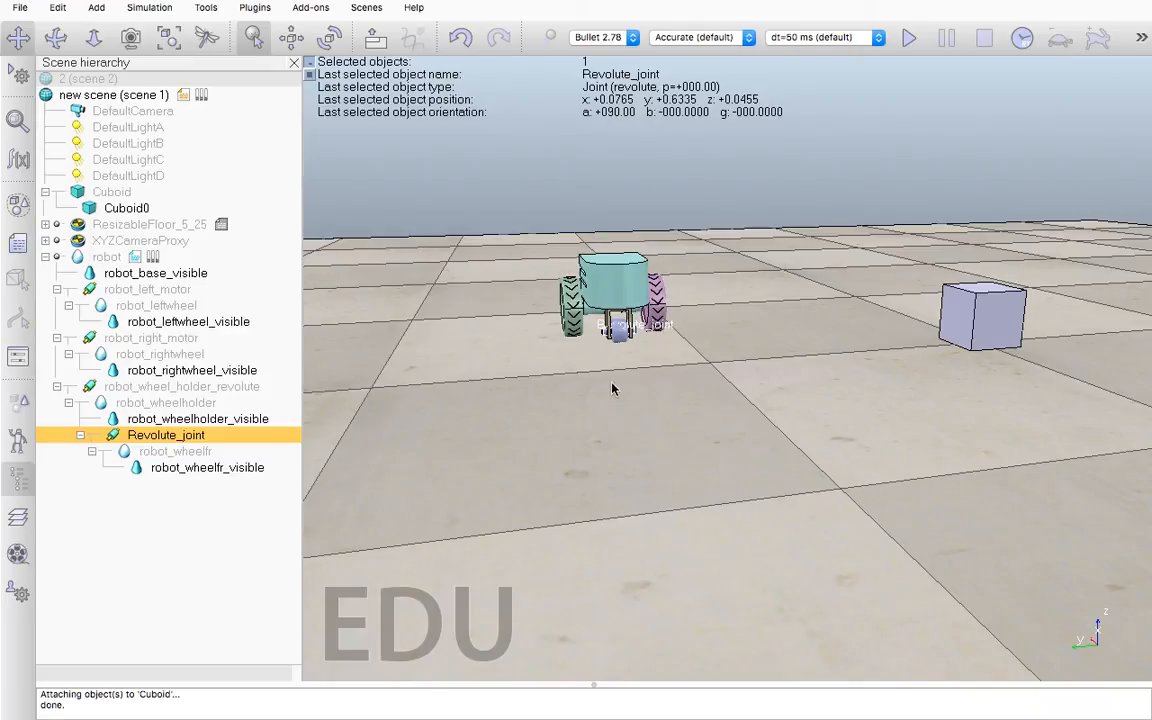
scroll(612, 316, "up", 2)
scroll(620, 320, "up", 3)
middle_click_drag(627, 319, 415, 394)
middle_click_drag(389, 395, 354, 396)
middle_click_drag(571, 365, 393, 322)
middle_click_drag(508, 365, 669, 330)
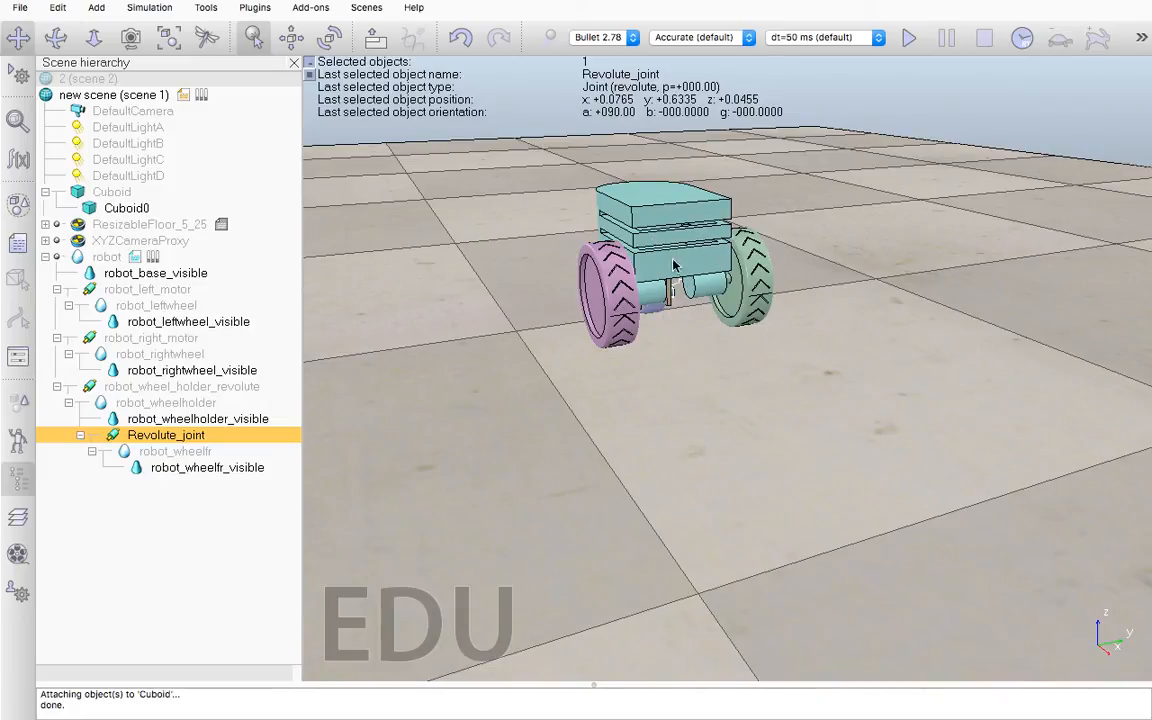
View the robot's threaded child script, close it, and return to the new scene
double_click(135, 258)
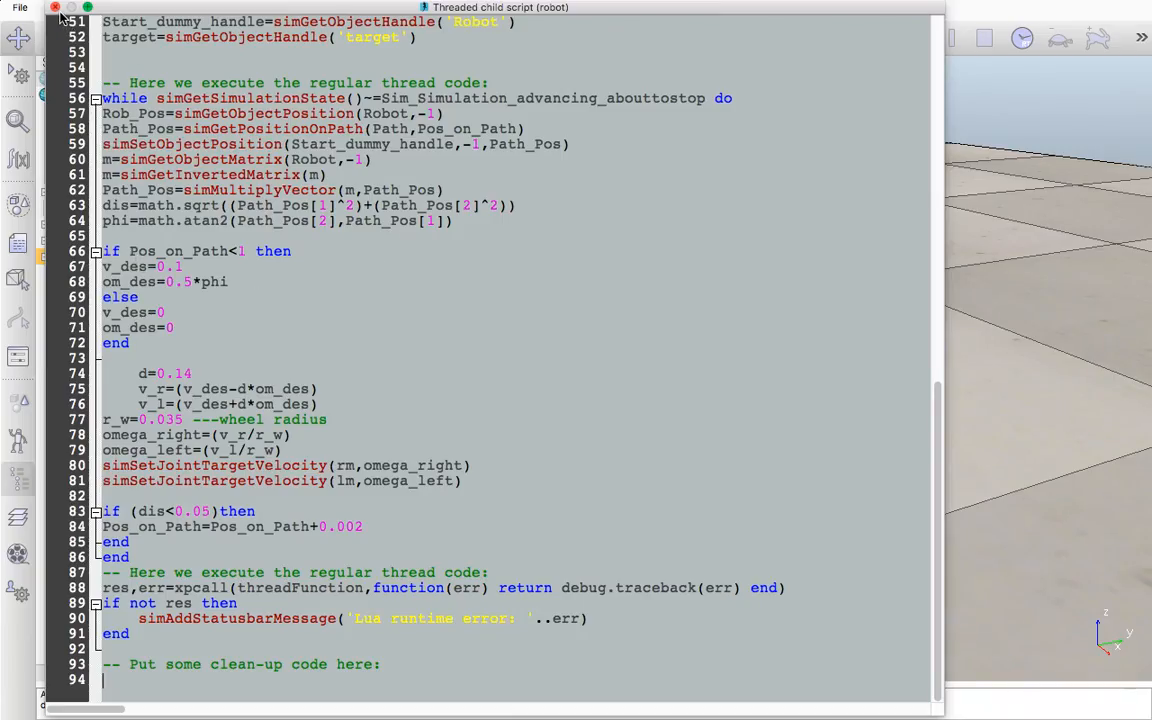
left_click(55, 8)
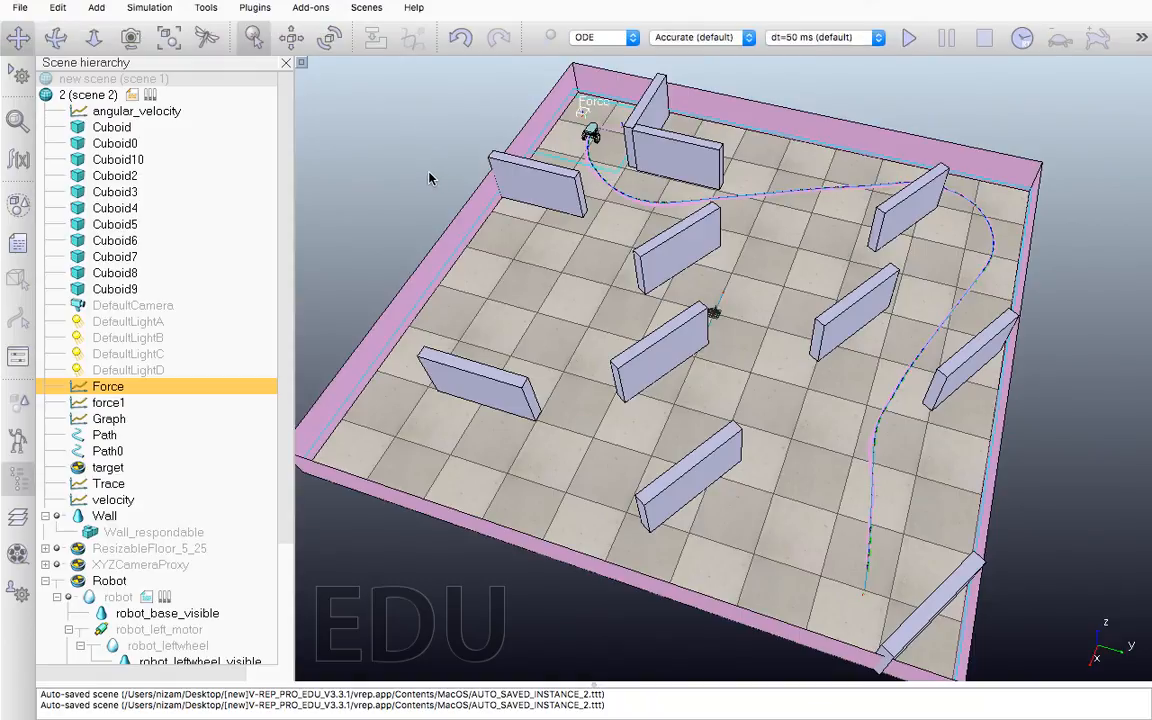
left_click(113, 78)
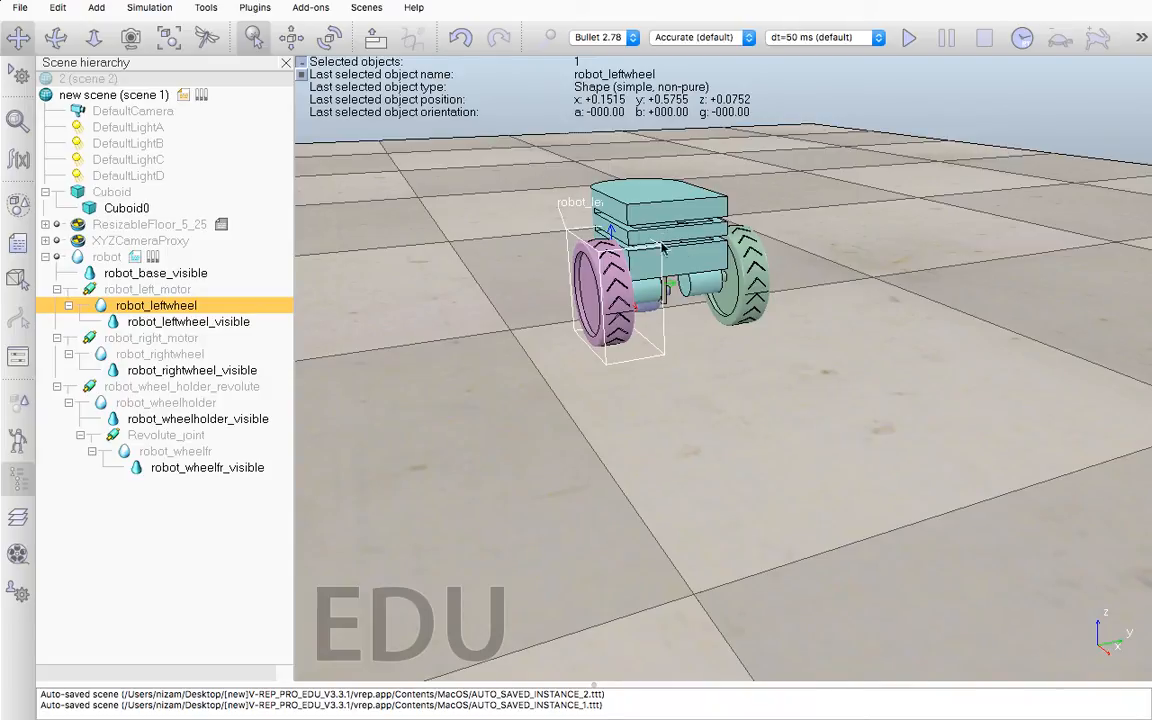
Open the robot shape's rigid body dynamic properties and arrange both property dialogs side by side, clear of the hierarchy
left_click(79, 259)
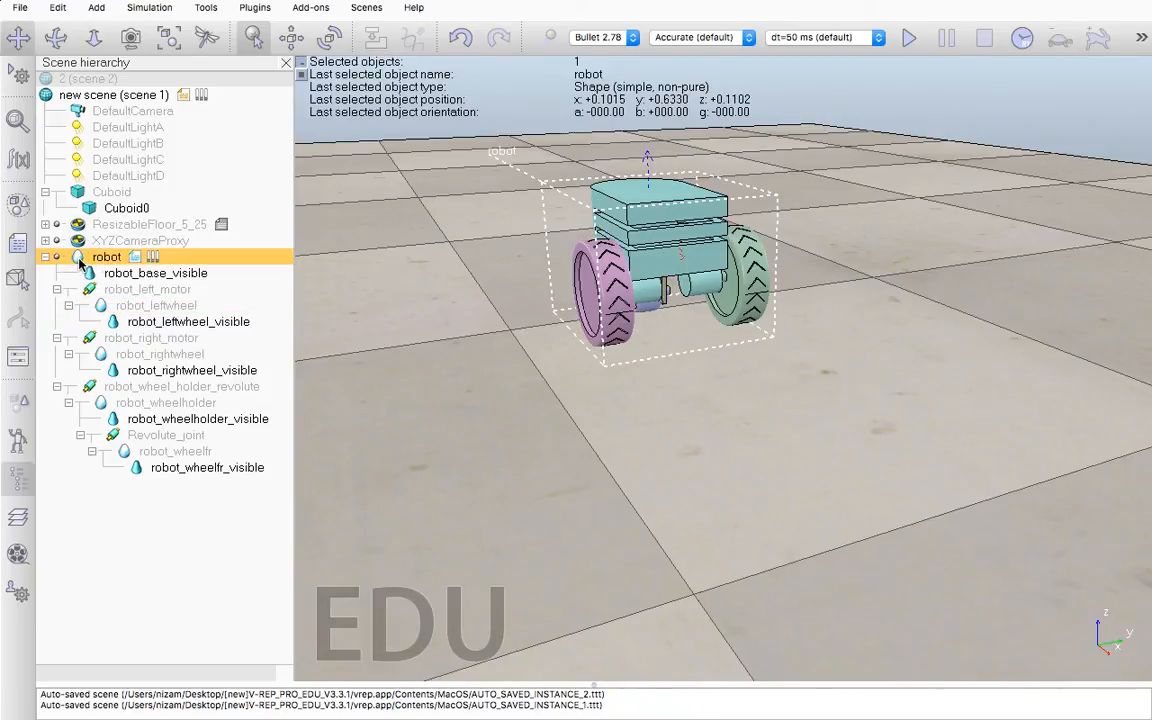
double_click(80, 258)
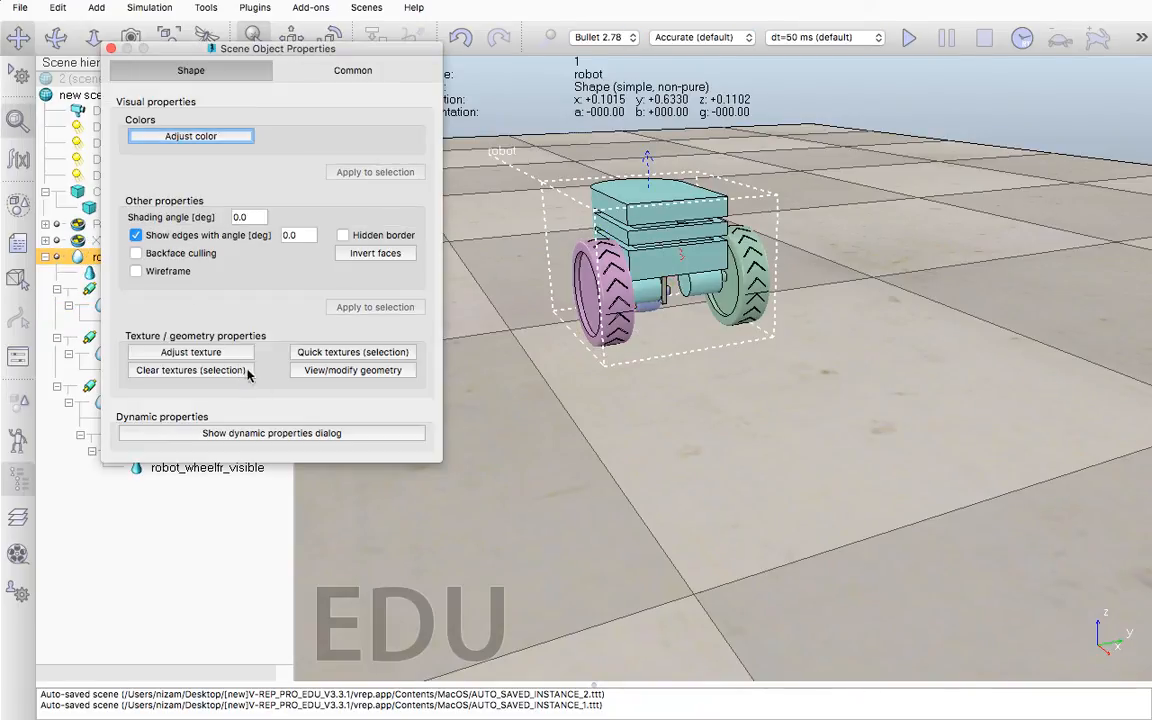
left_click(276, 434)
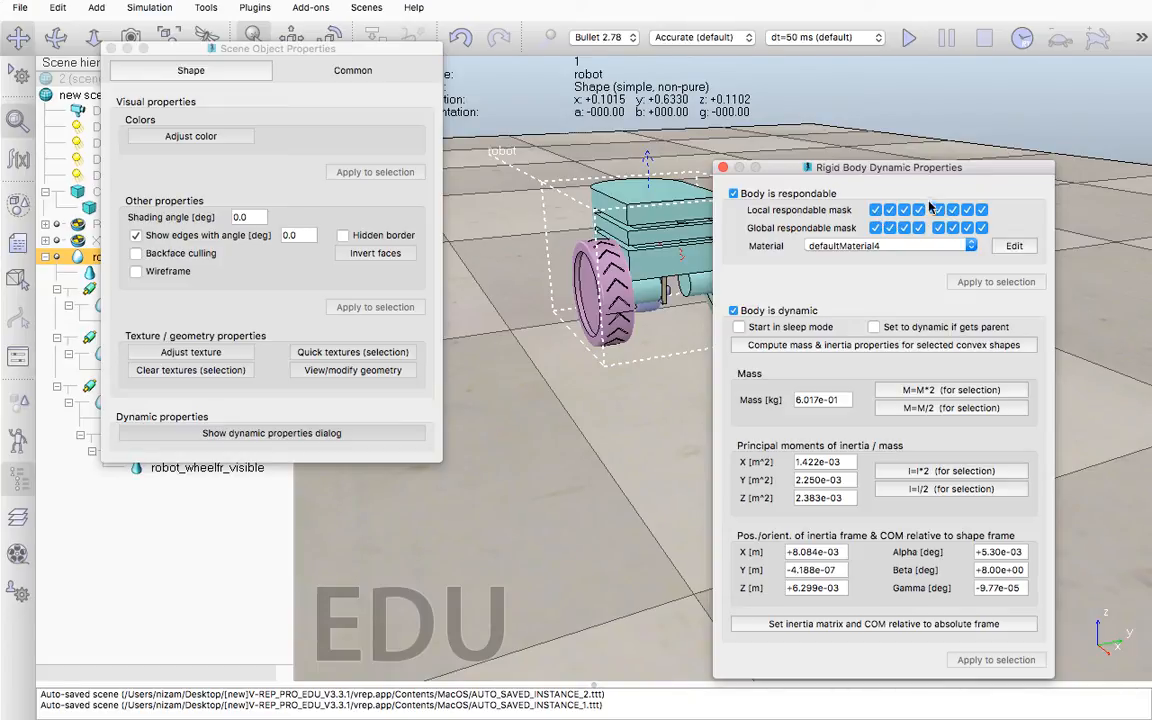
left_click_drag(850, 167, 669, 122)
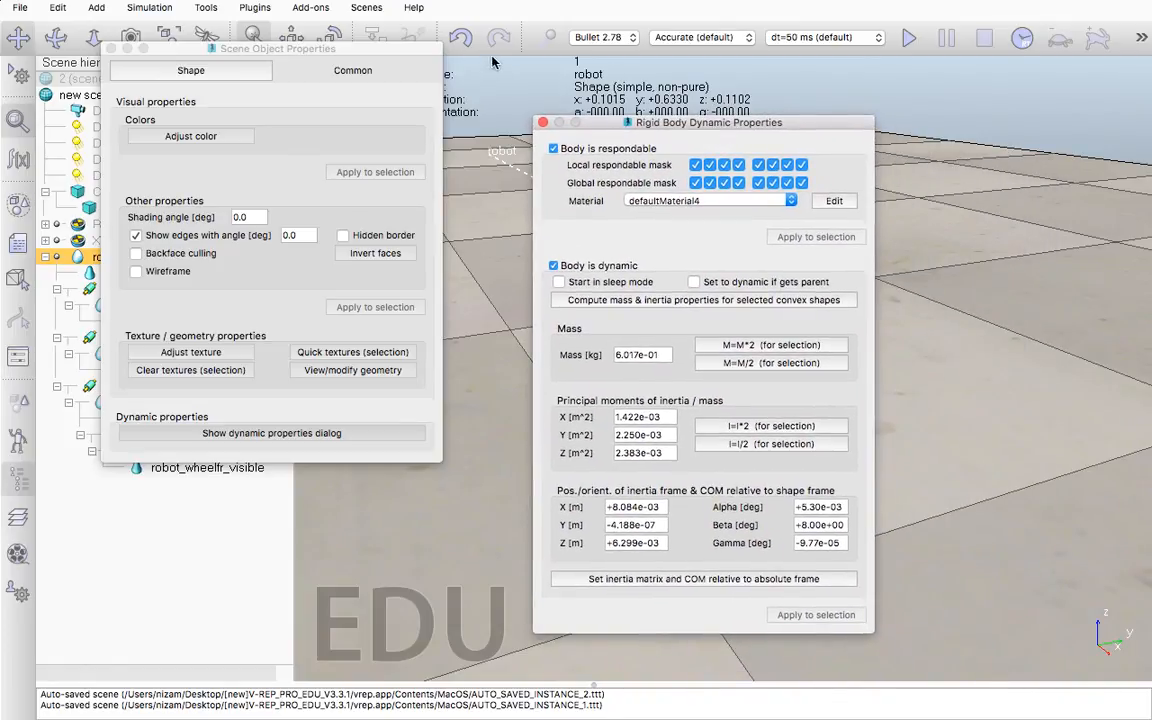
left_click_drag(400, 48, 976, 126)
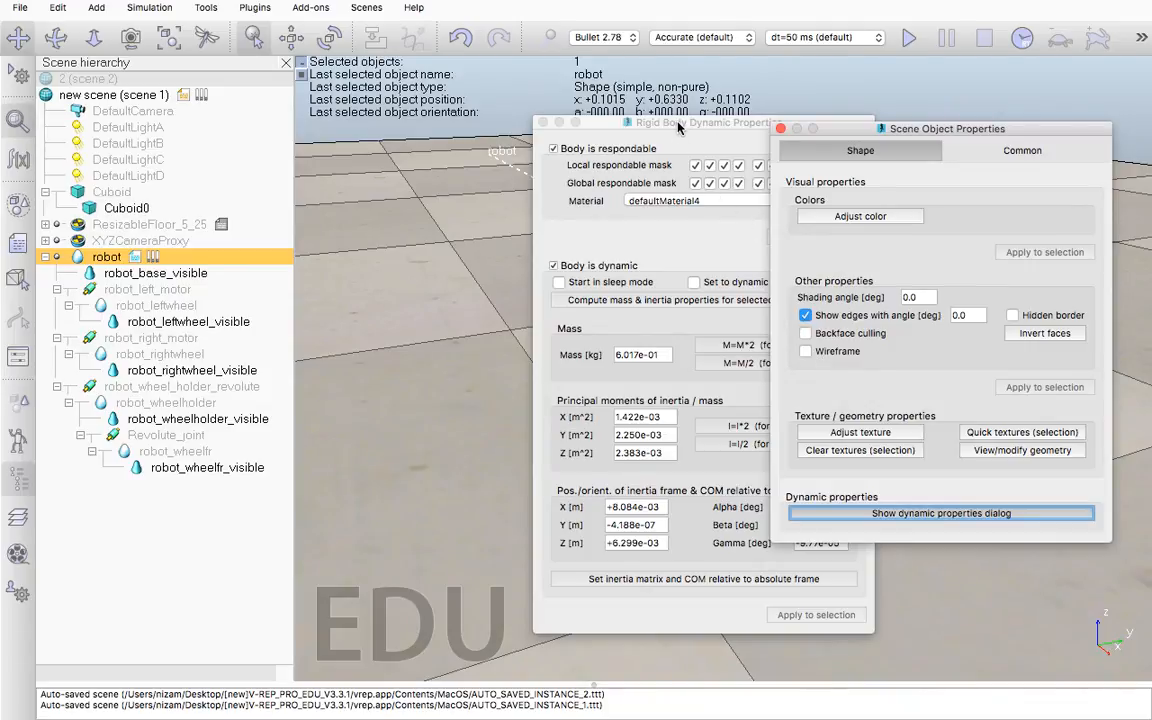
left_click_drag(678, 125, 557, 121)
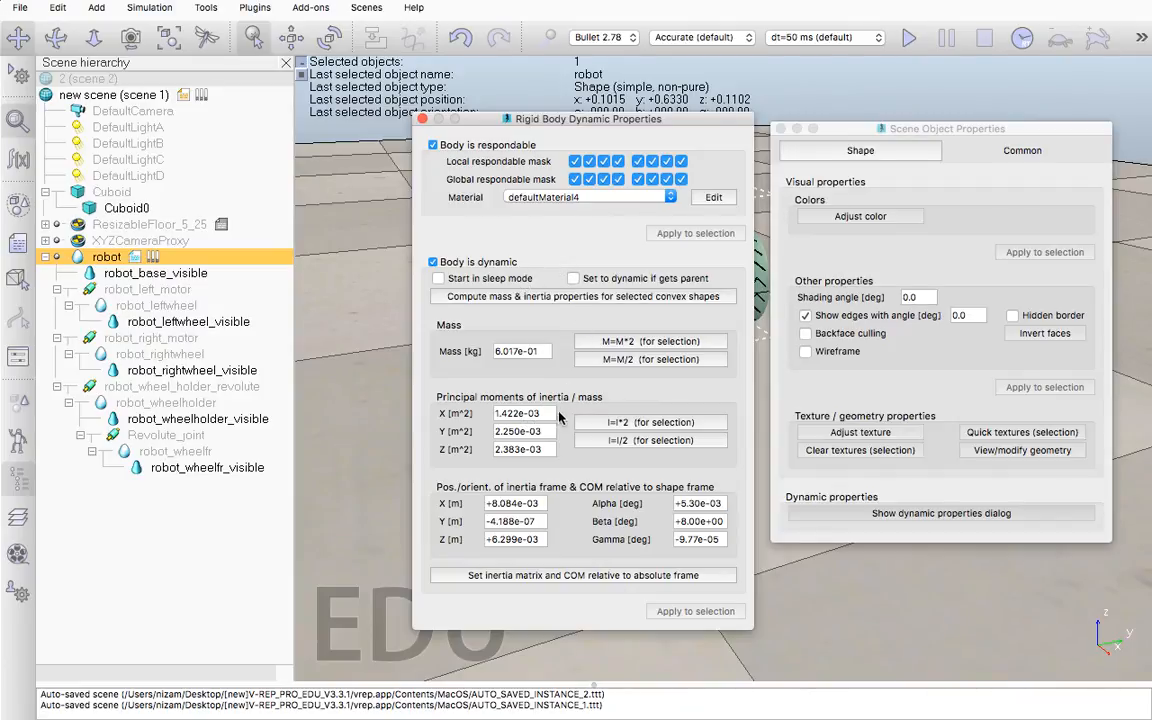
Compute the robot shape's mass and inertia properties with a uniform density of 1000
left_click_drag(549, 352, 496, 354)
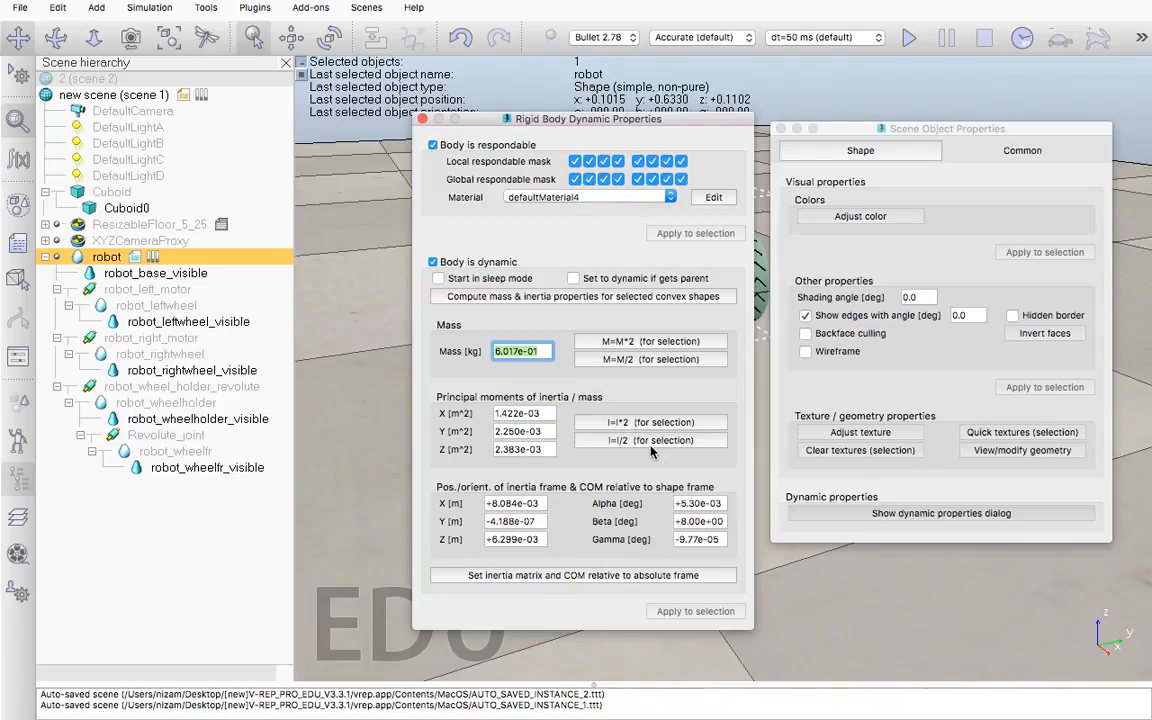
key("F2")
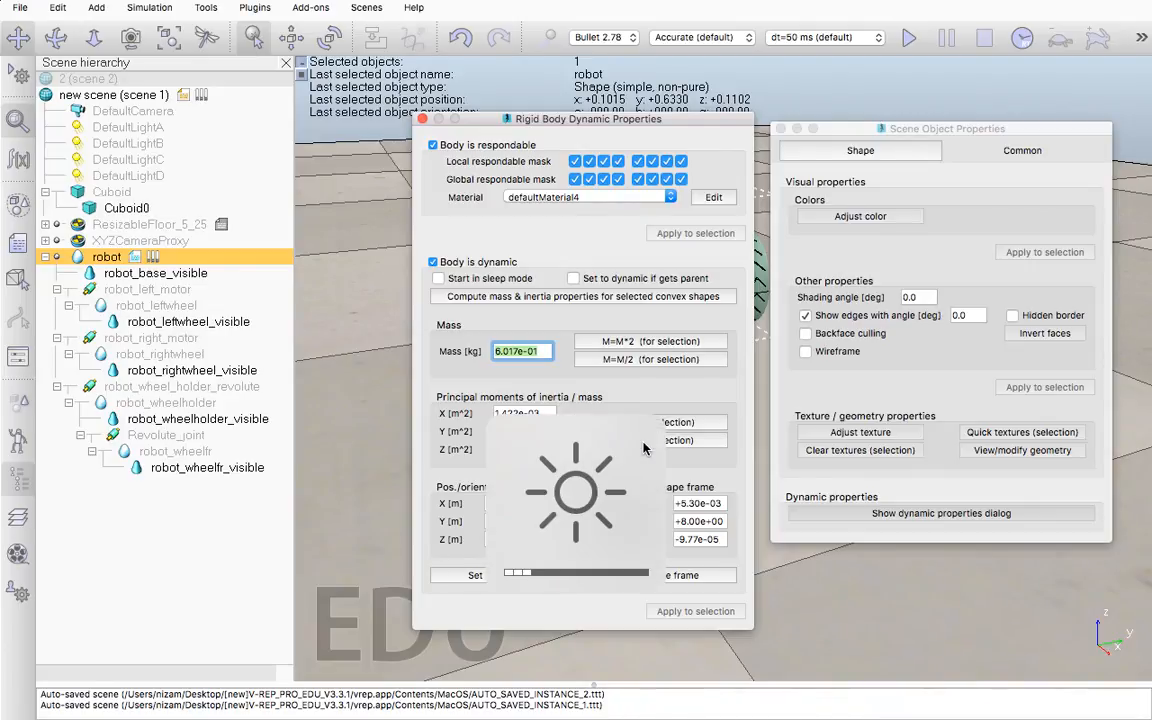
left_click(538, 297)
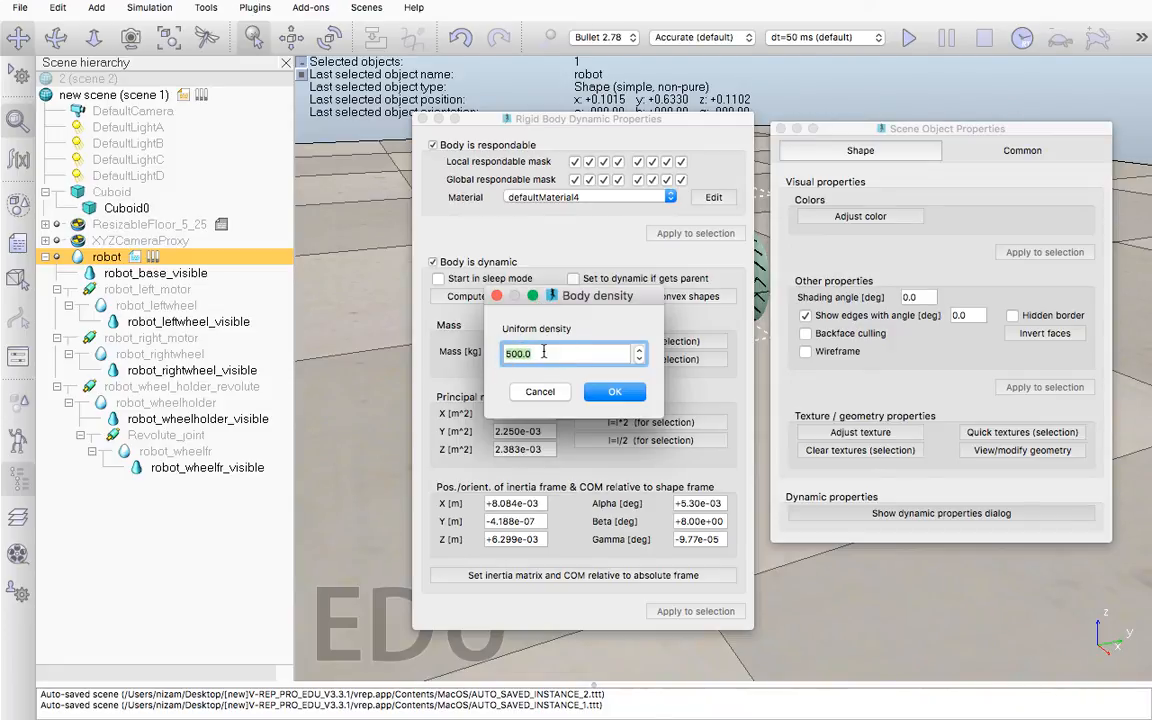
type("1000")
left_click(612, 391)
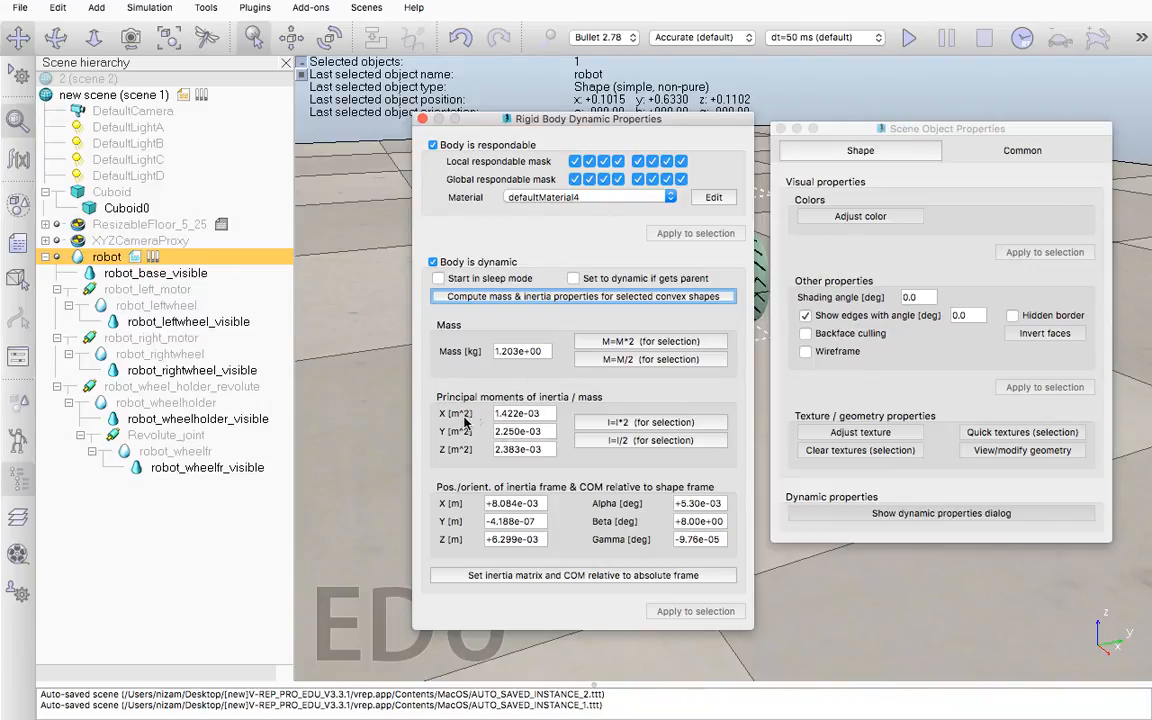
Review and accept the robot's inertia matrix and centre of mass relative to the absolute frame, and close the property dialogs
left_click(590, 576)
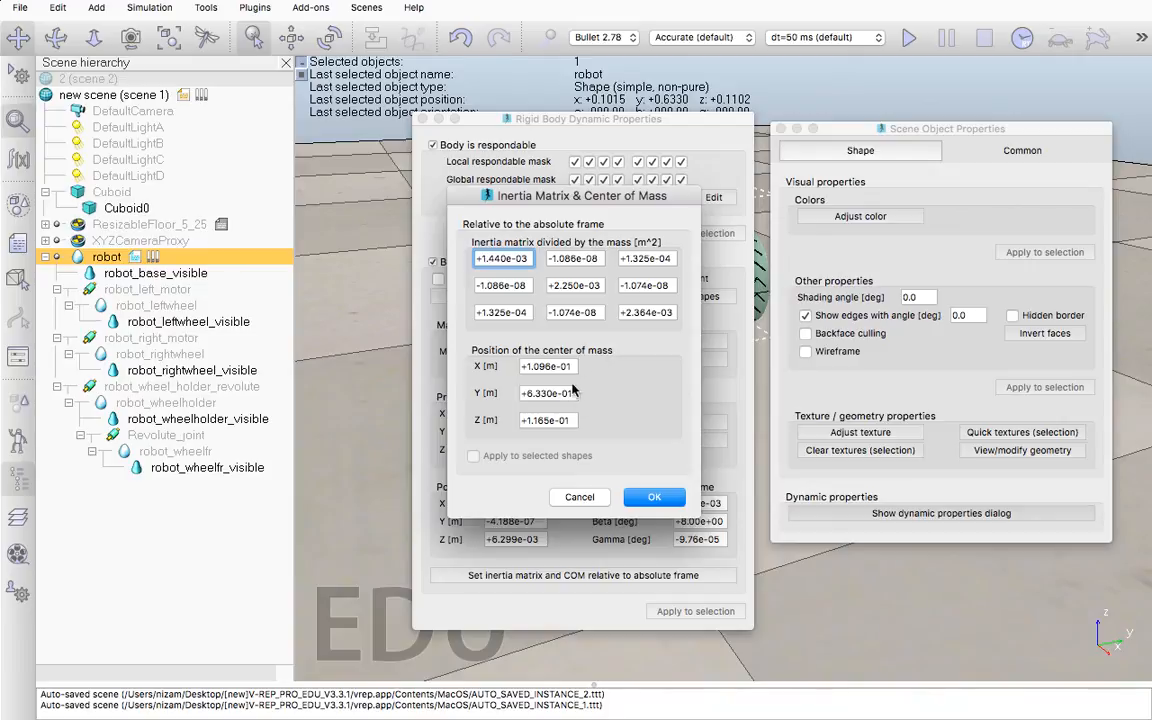
left_click(654, 497)
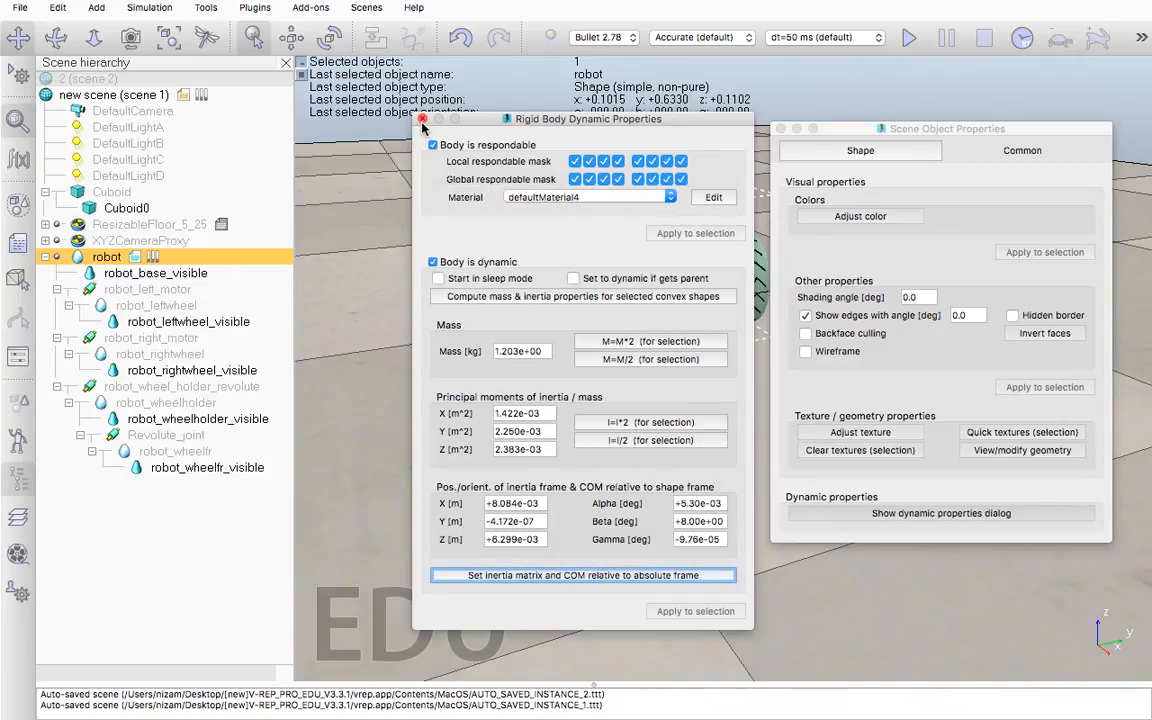
left_click(422, 119)
left_click(781, 128)
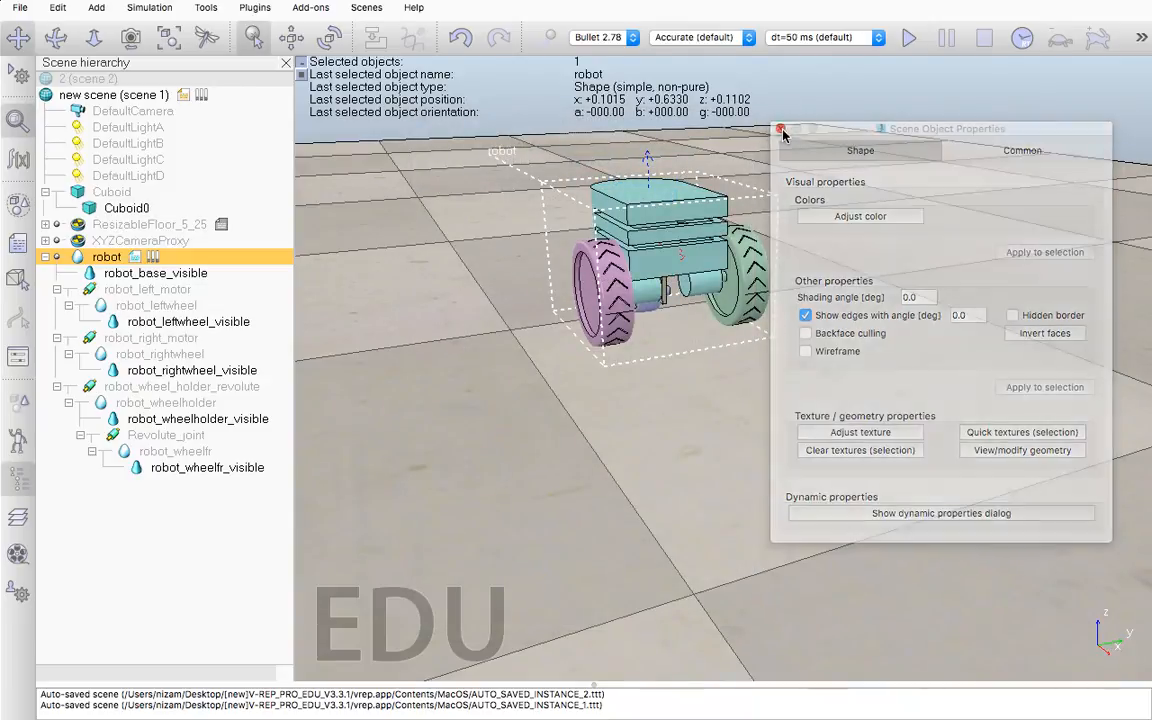
Switch to scene 2, run the robot's path-following simulation among the walls, and stop it
left_click(97, 82)
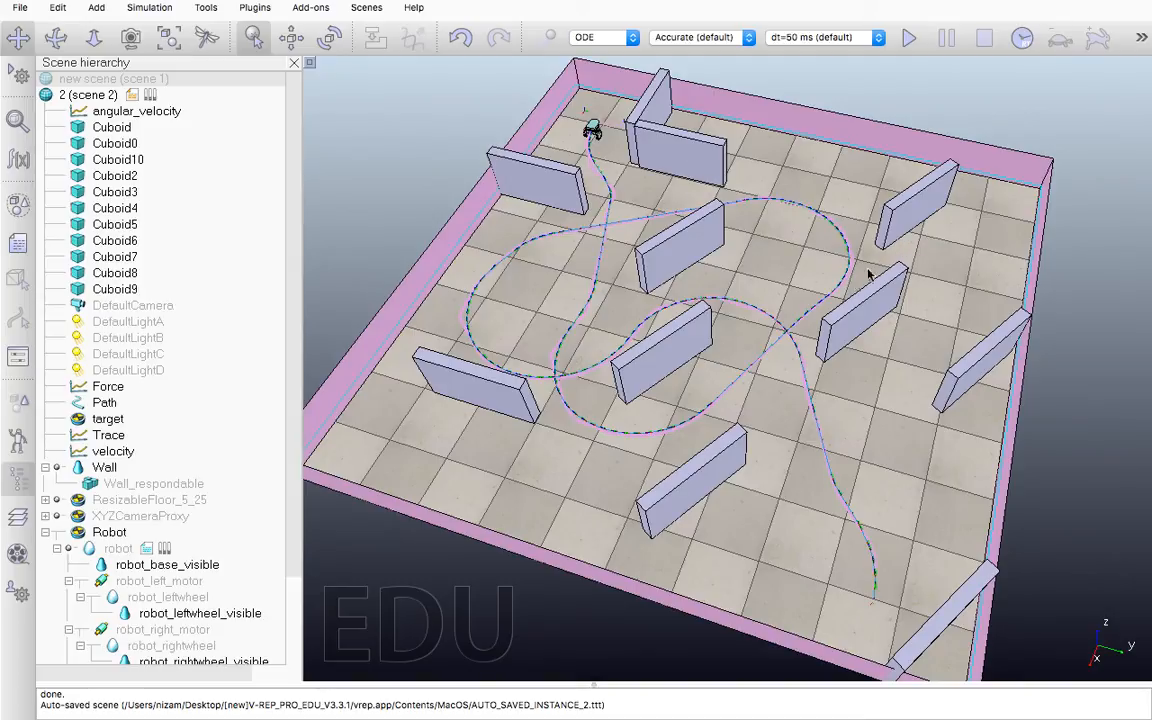
left_click(907, 38)
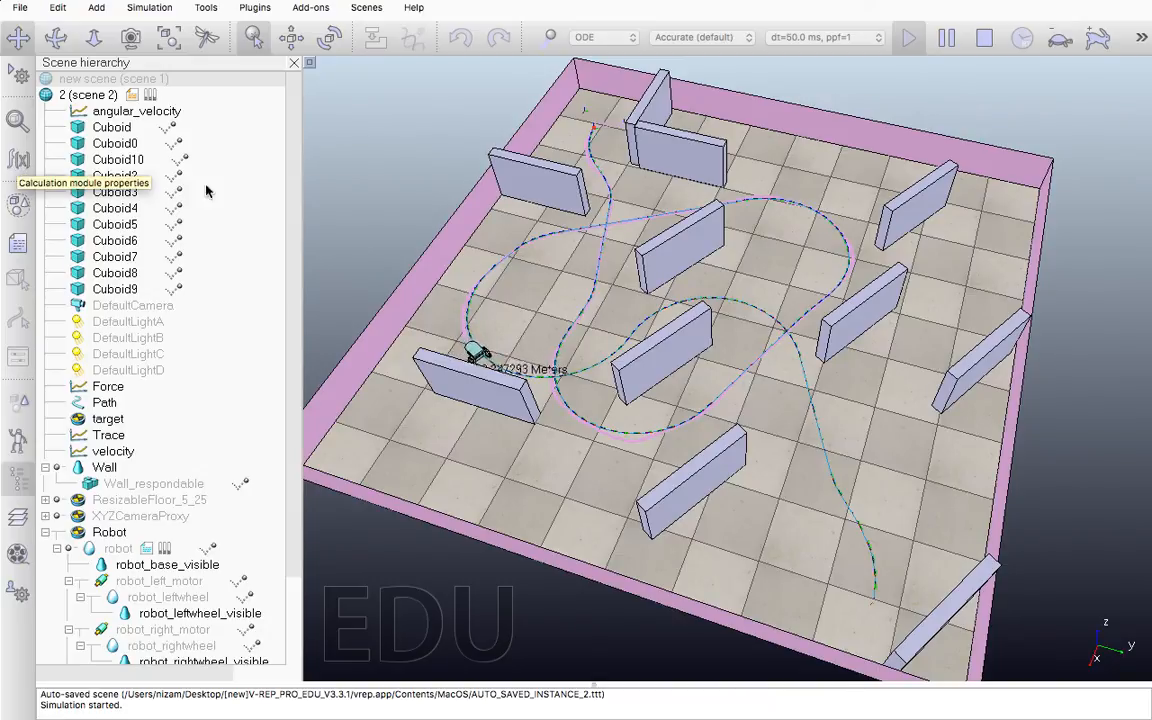
left_click(984, 42)
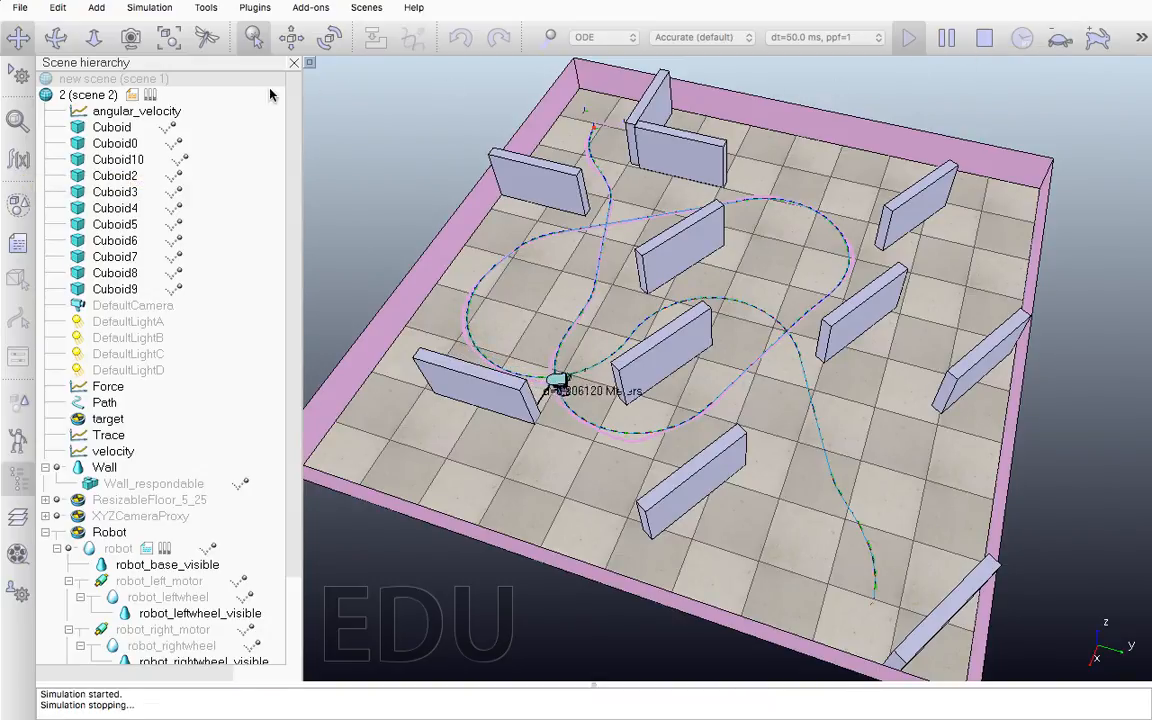
Start a new path planning task in the calculation modules and set its task type to Non-holonomic
left_click(19, 160)
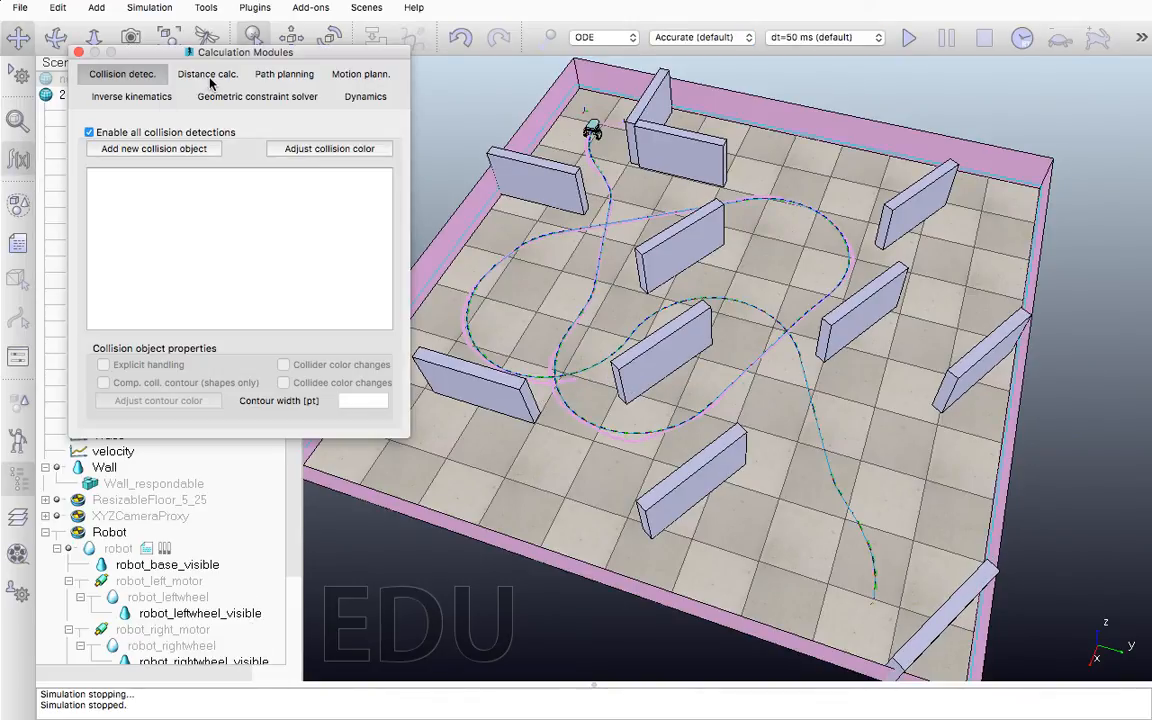
left_click(282, 75)
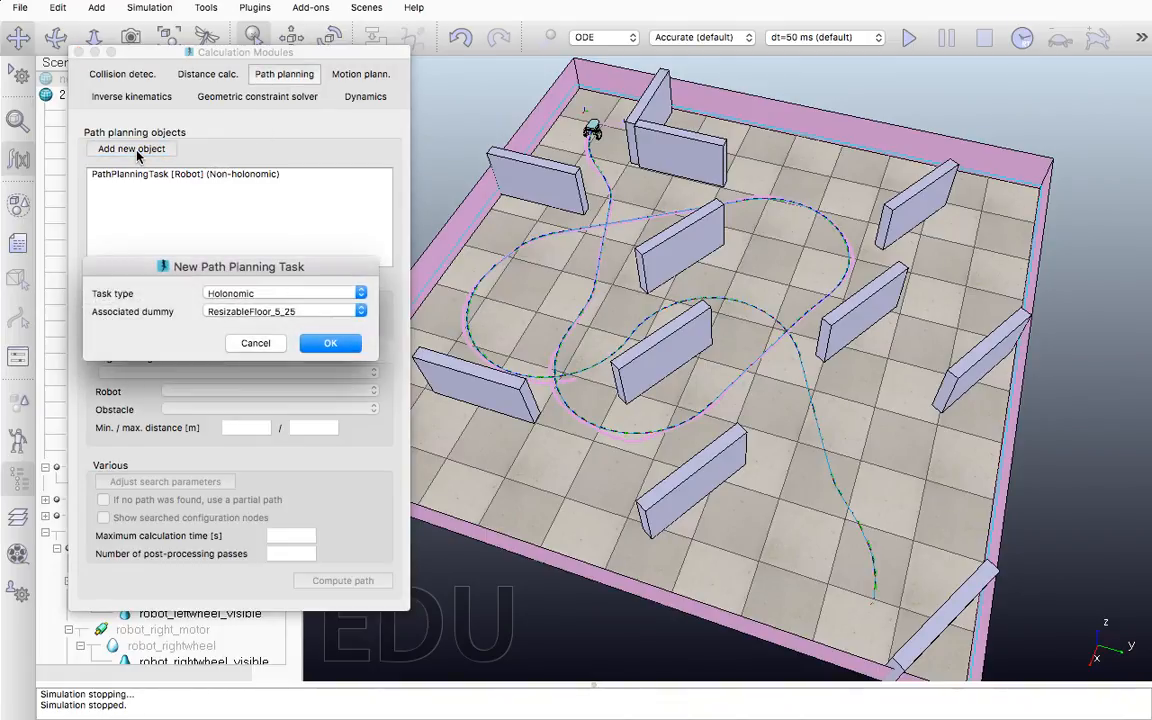
left_click(280, 296)
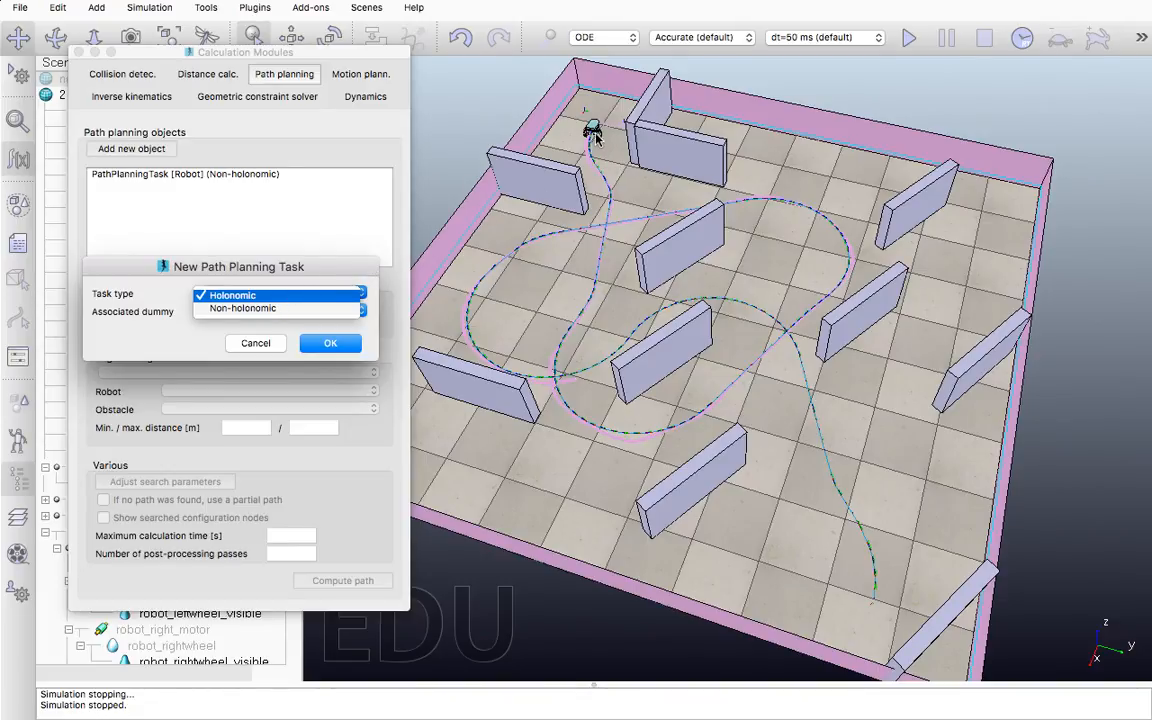
left_click(241, 309)
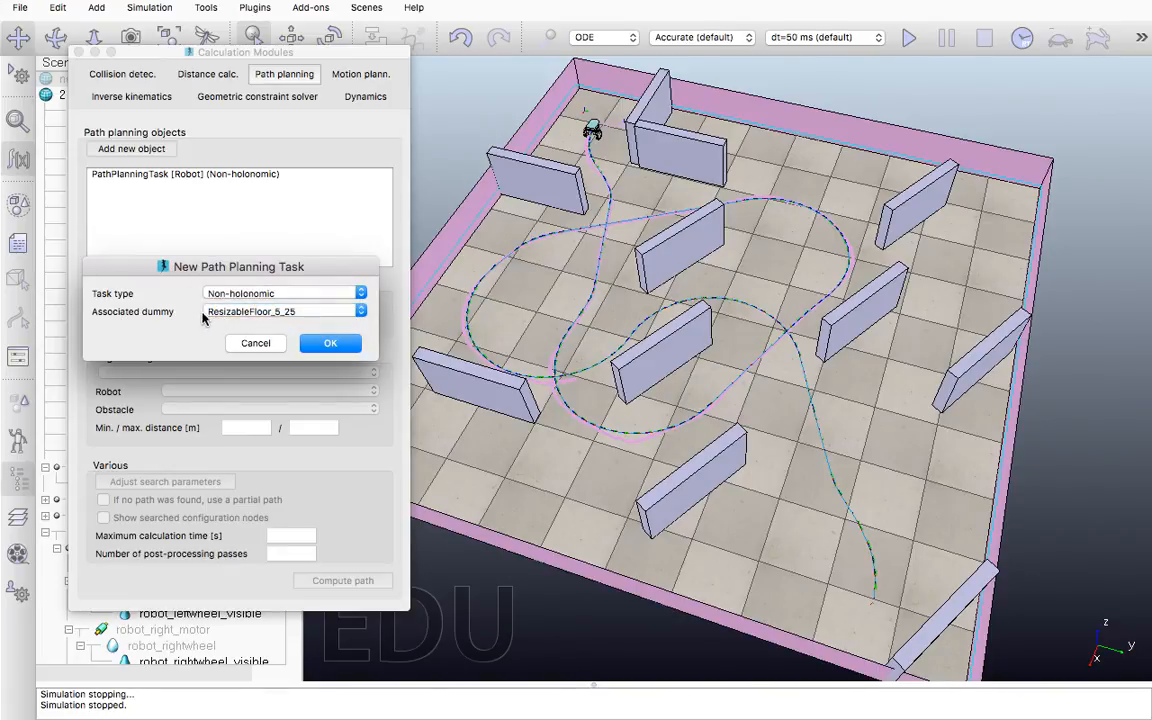
left_click(228, 312)
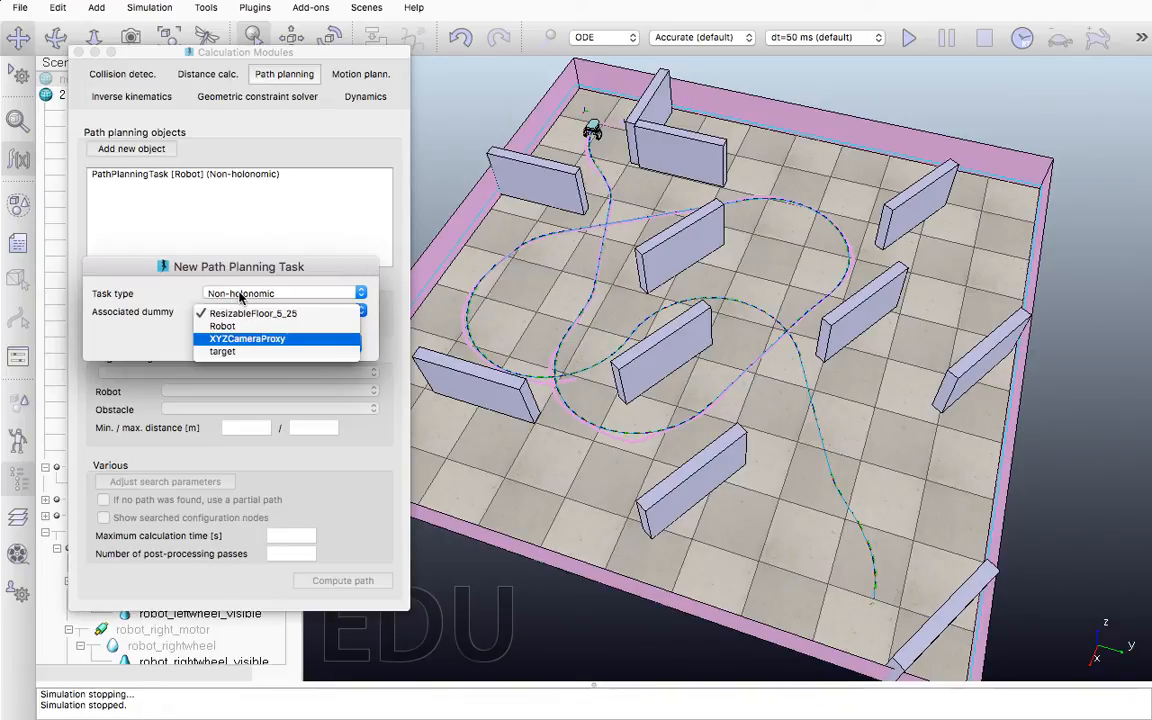
key("Up")
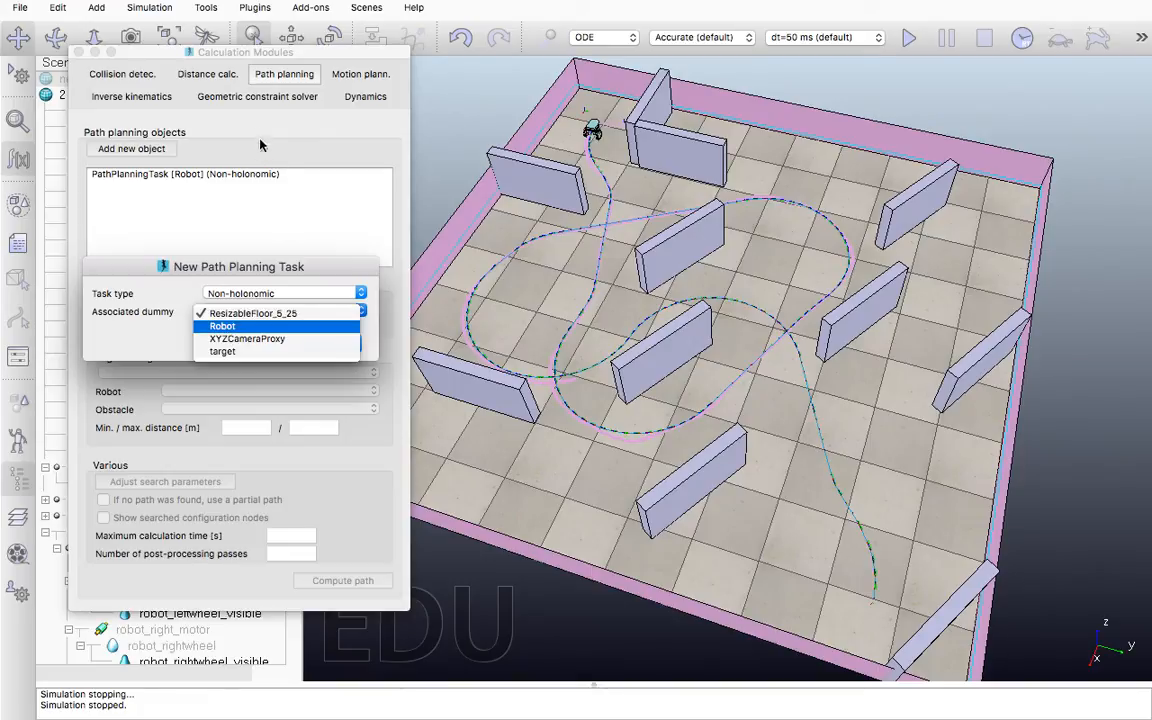
key("Up")
key("Return")
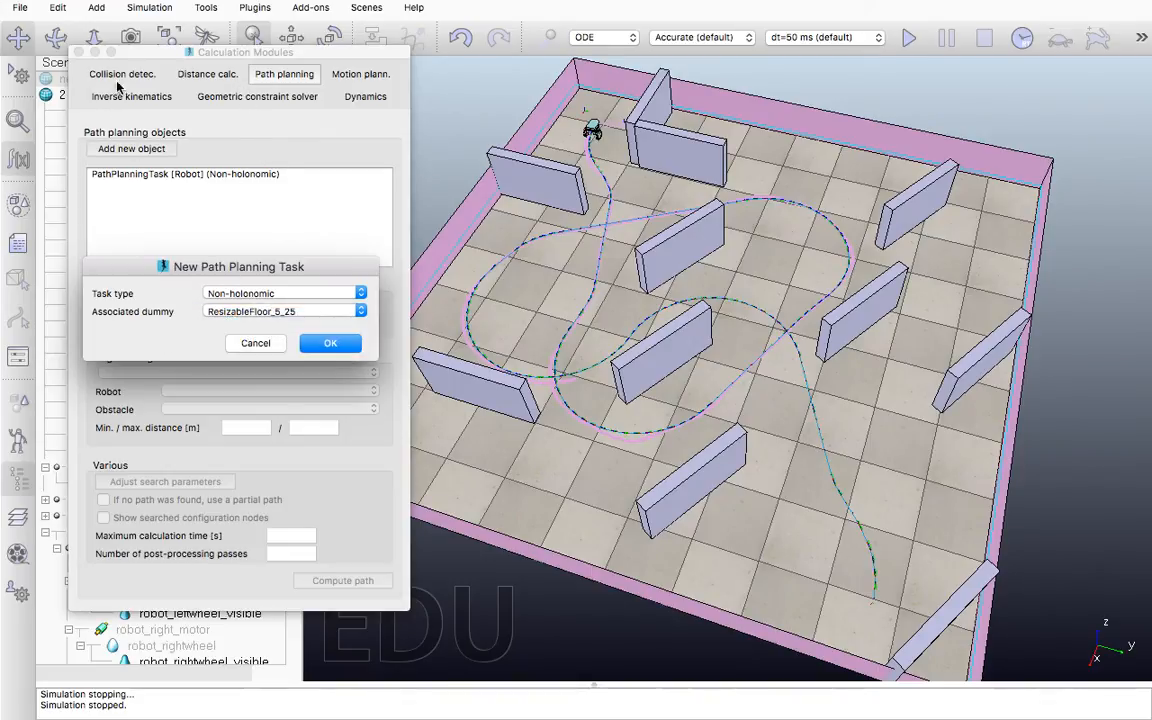
Place both dialogs clear of the scene hierarchy and create the path planning task with Robot as its associated dummy
left_click(155, 57)
left_click_drag(155, 57, 452, 95)
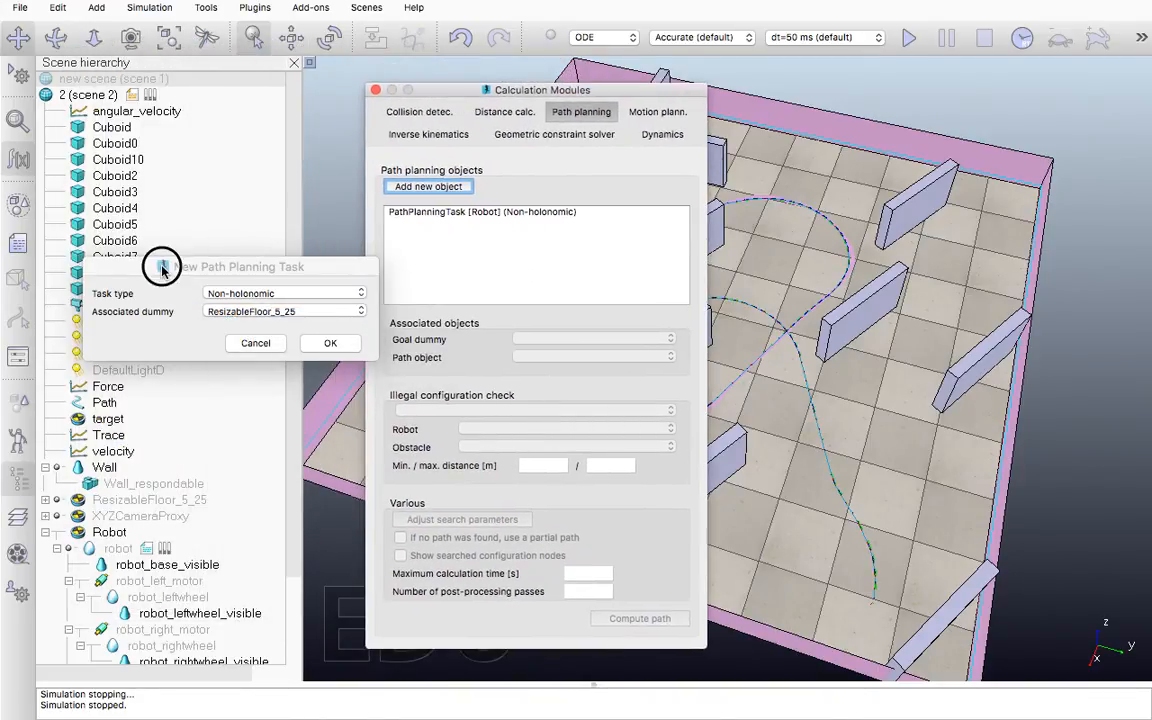
left_click_drag(159, 267, 432, 313)
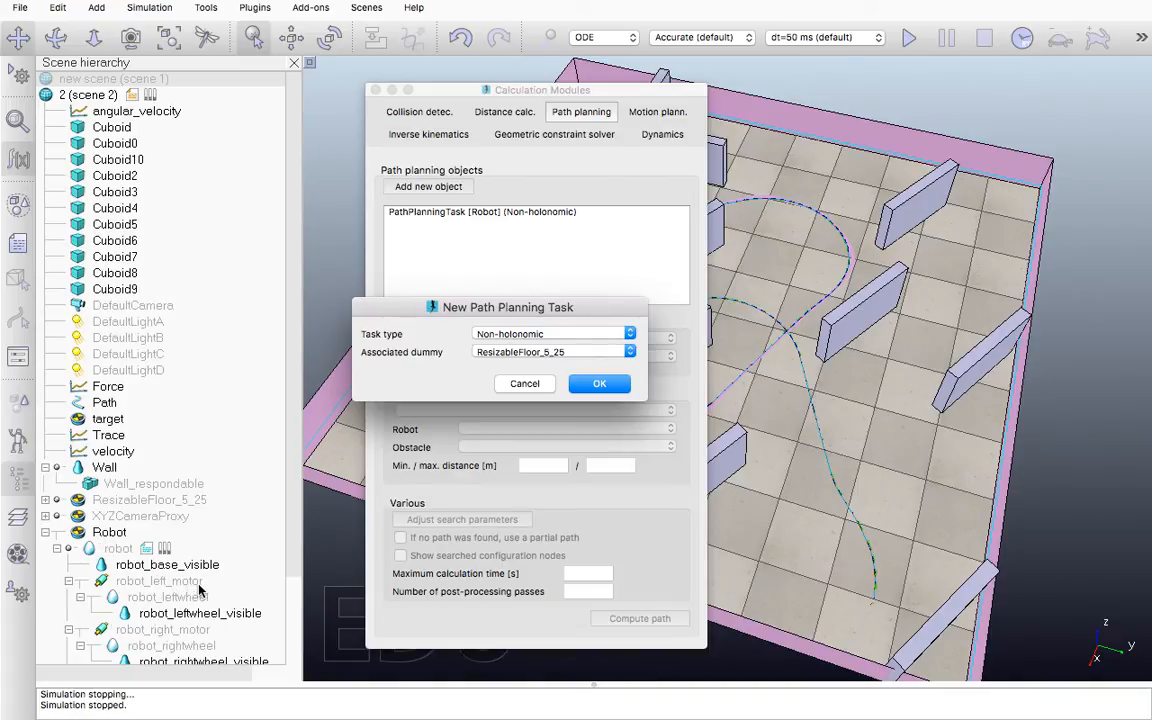
left_click(528, 353)
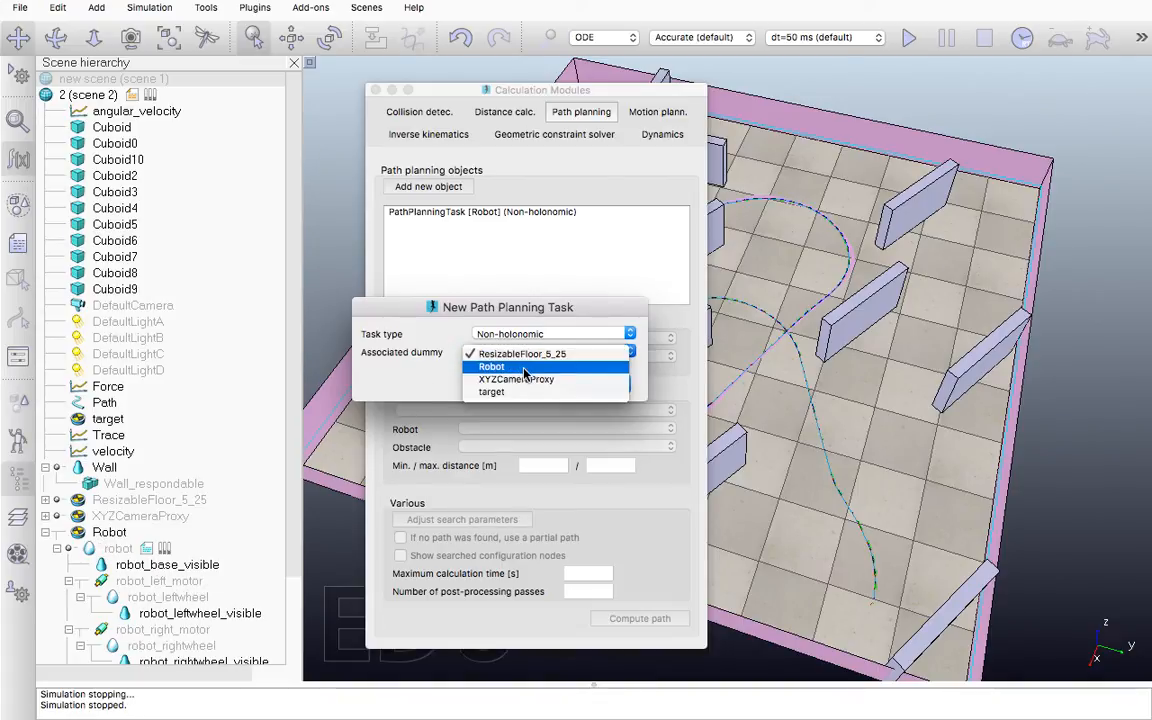
left_click(522, 367)
left_click(598, 383)
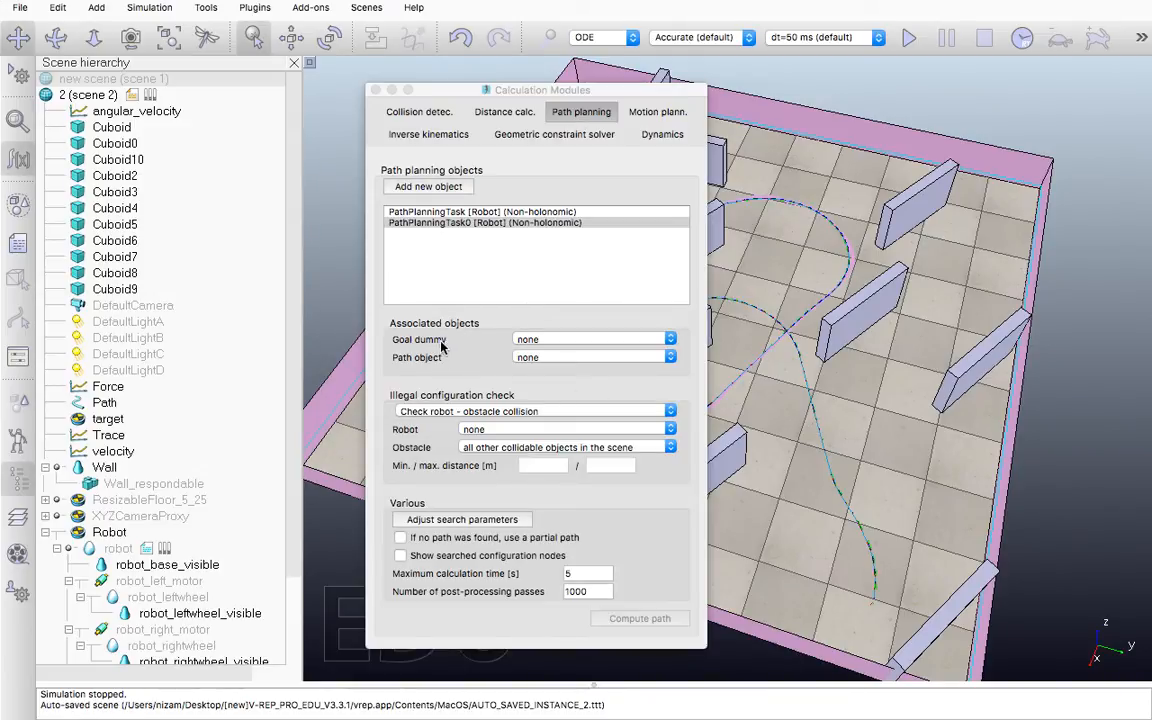
scroll(221, 355, "down", 5)
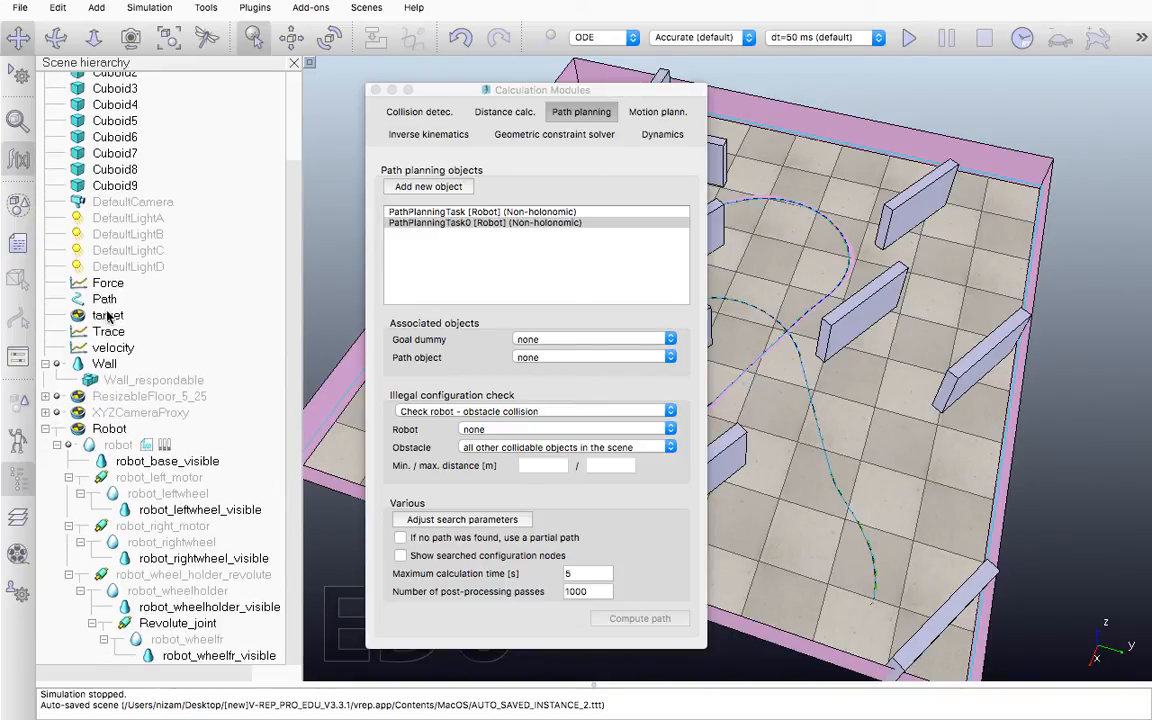
right_click(850, 373)
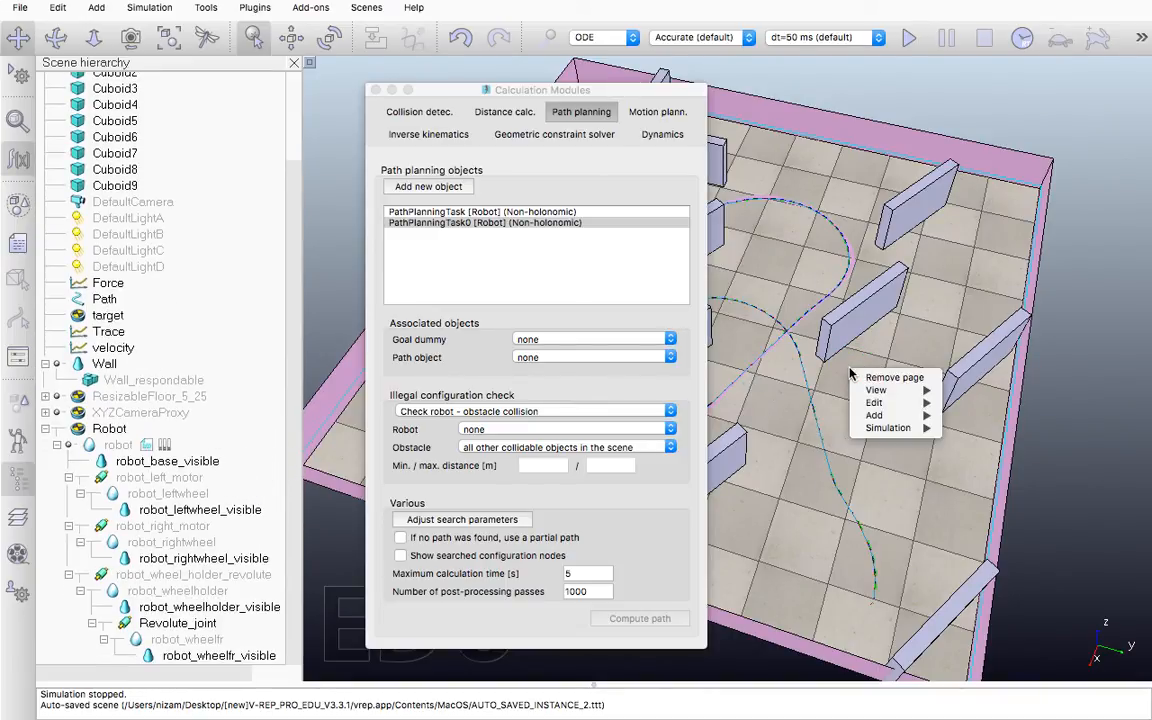
mouse_move(886, 397)
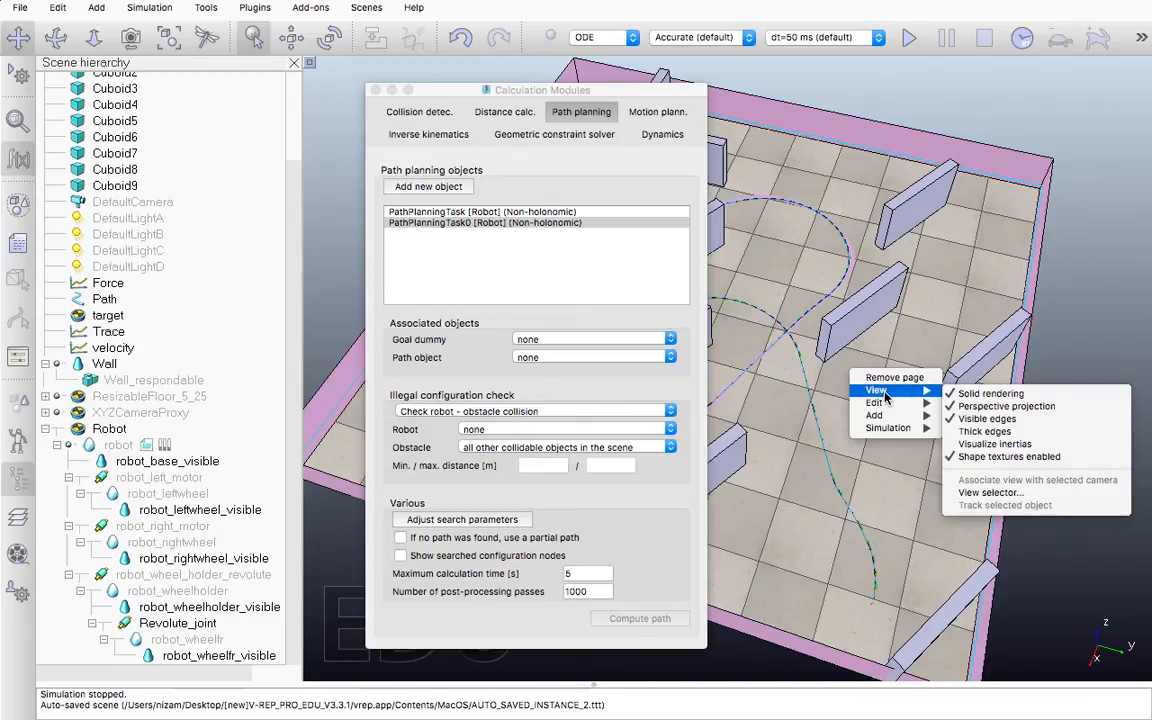
mouse_move(1010, 442)
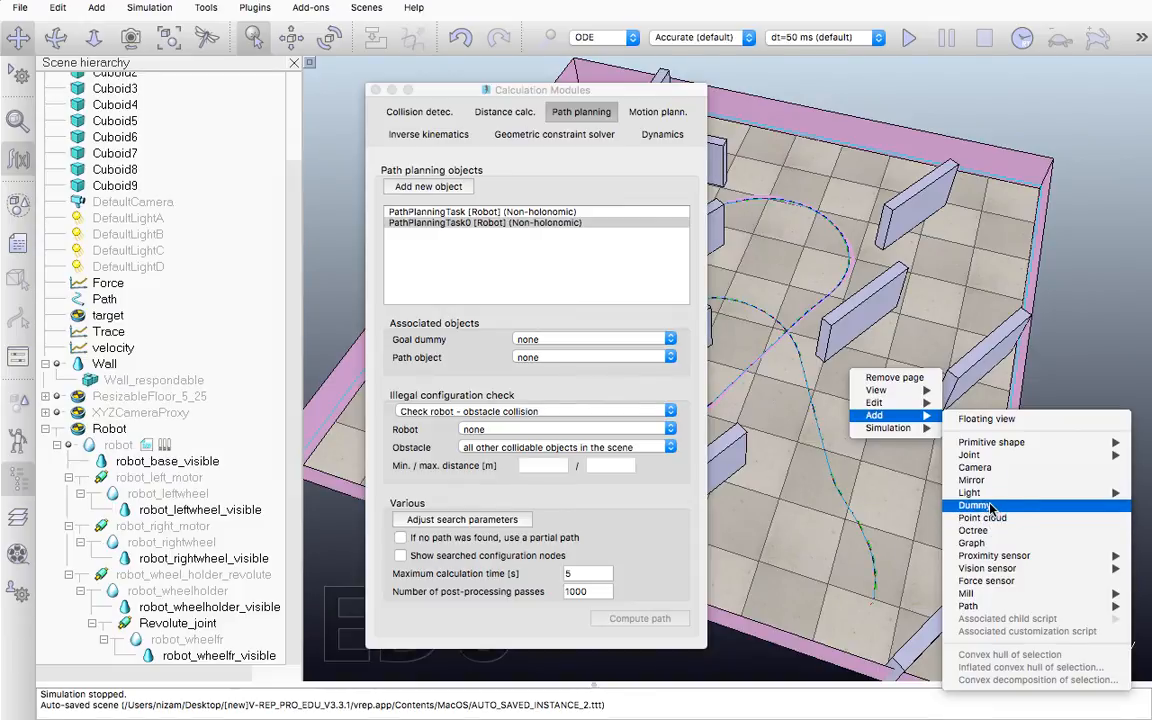
left_click(877, 520)
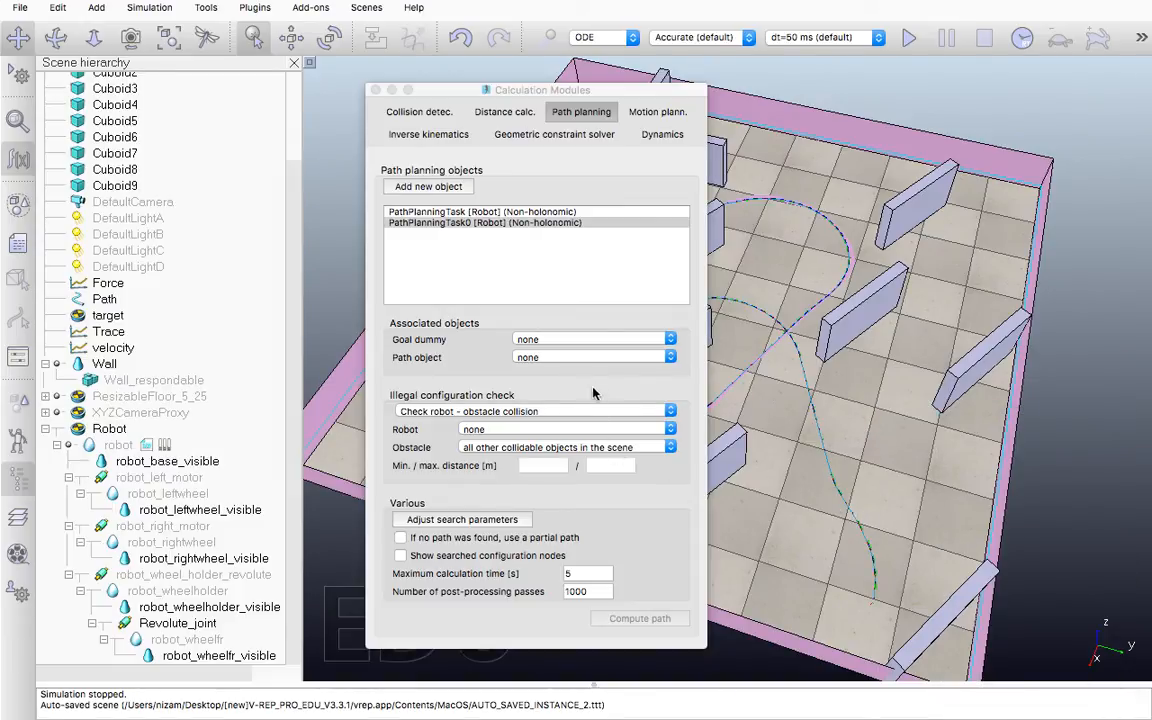
Set the new path planning task's goal dummy to target
left_click(560, 340)
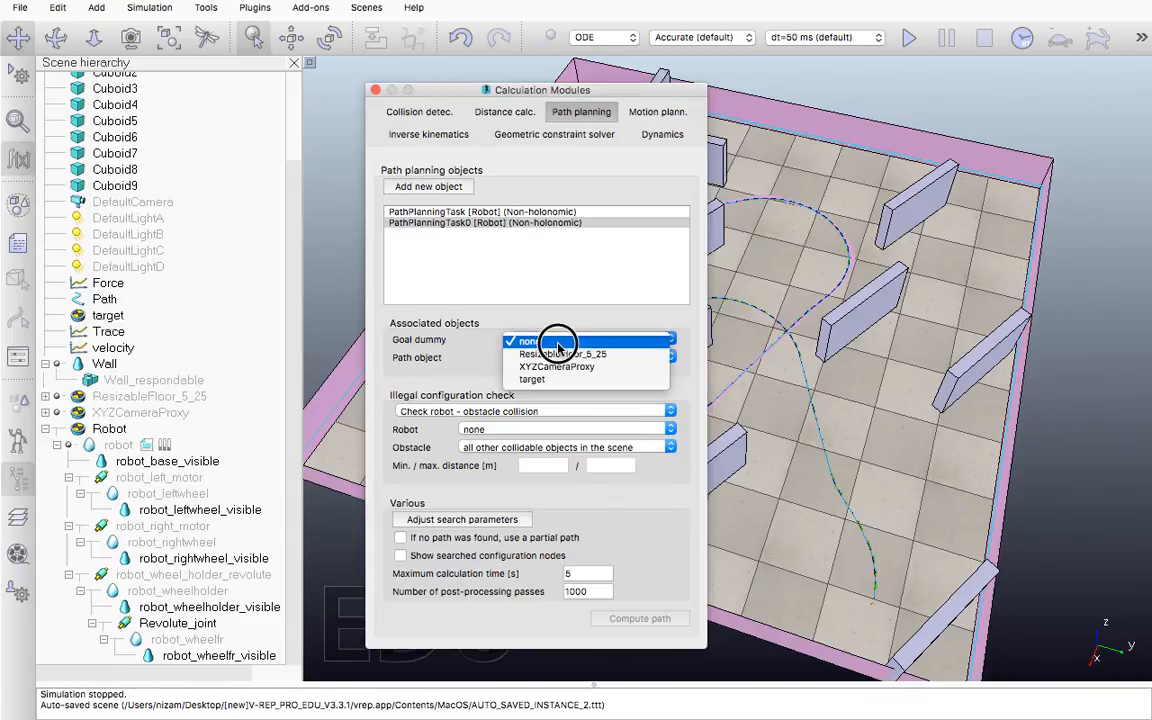
left_click(546, 380)
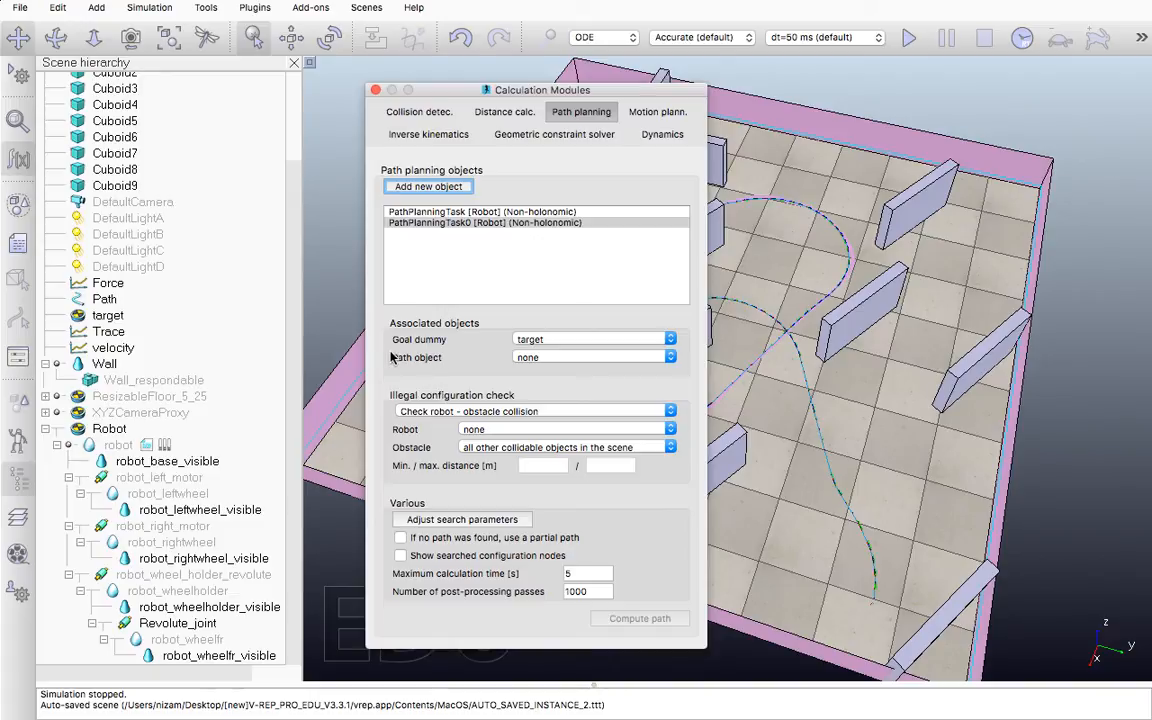
Add a segment-type path to the scene and assign Path0 as the new task's path object
right_click(801, 382)
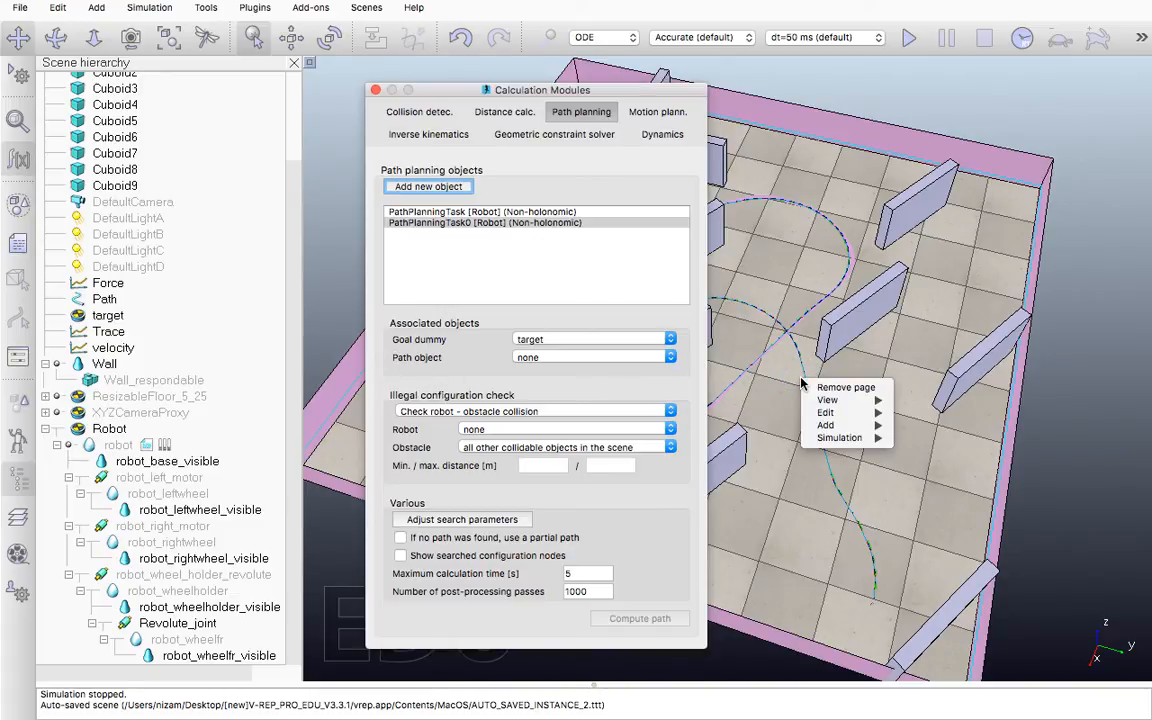
mouse_move(826, 425)
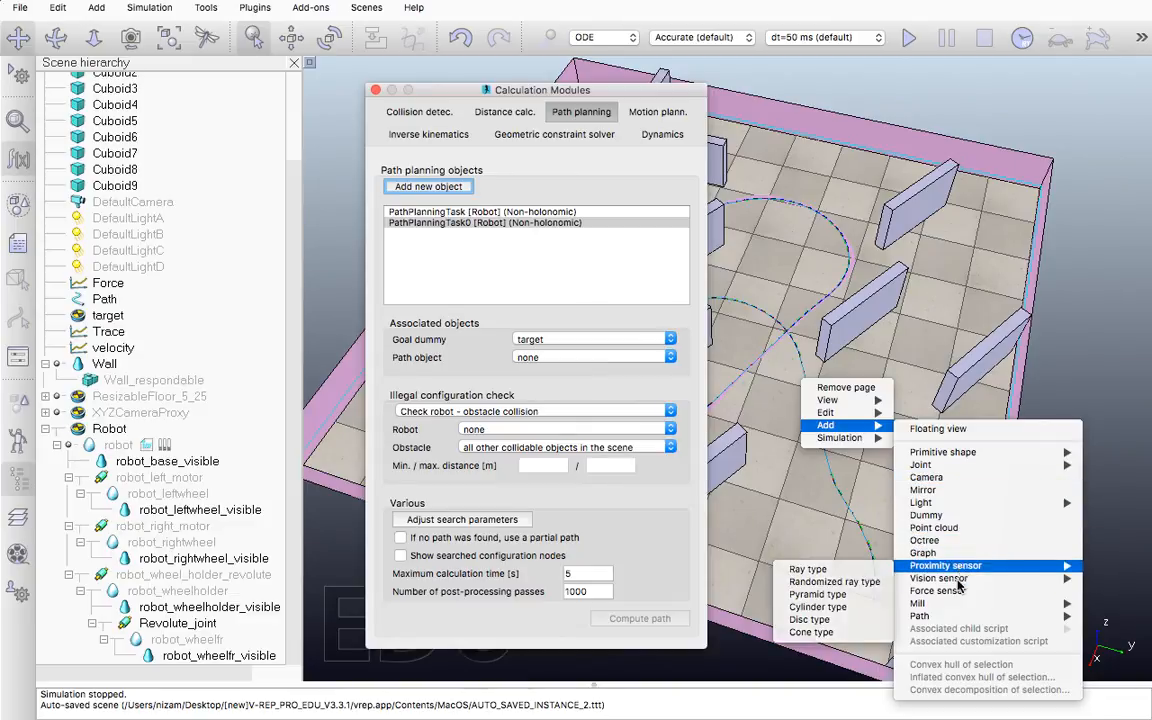
mouse_move(940, 618)
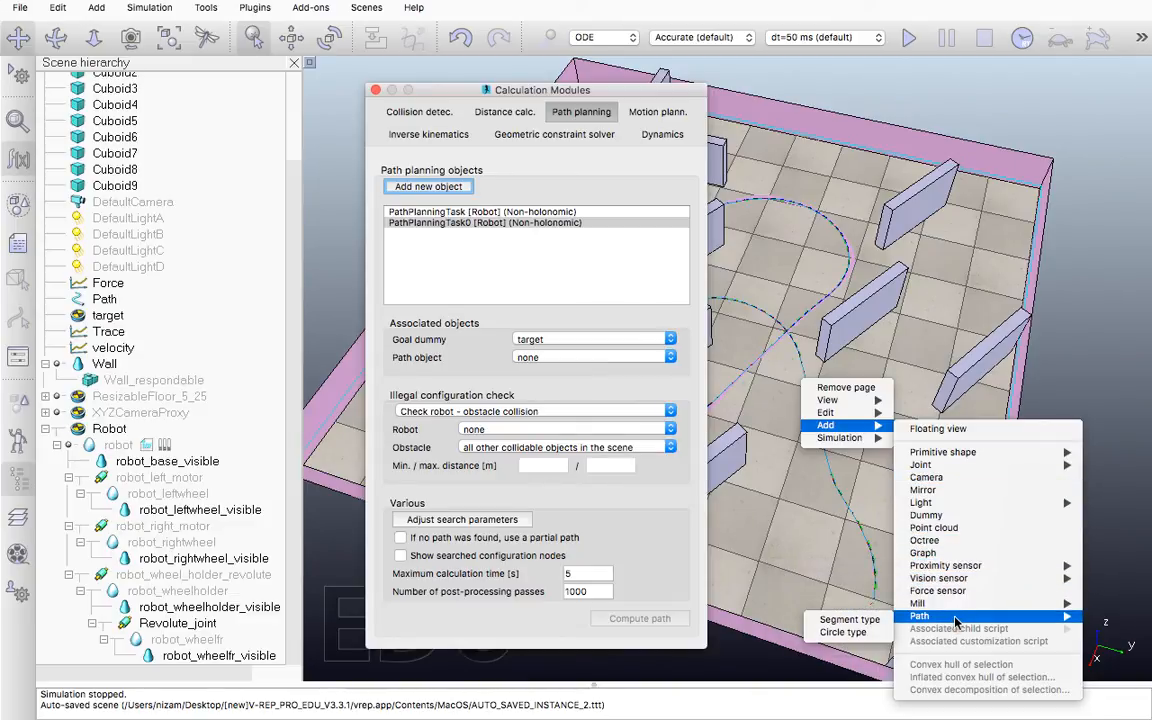
left_click(849, 620)
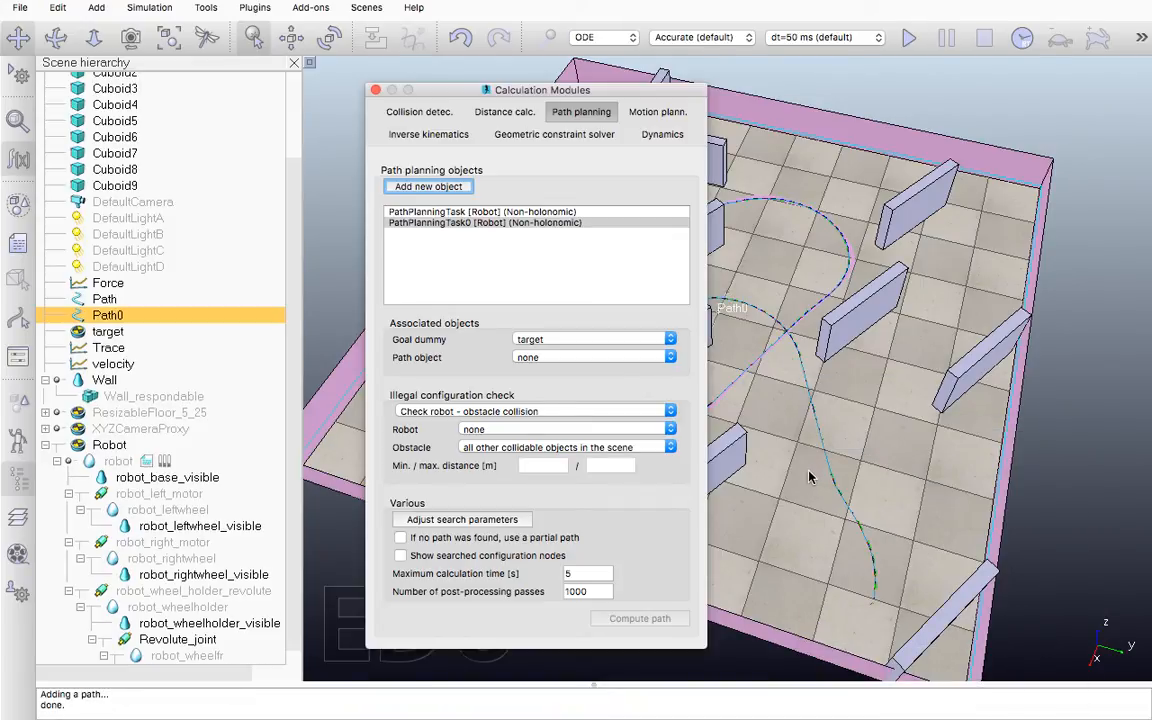
left_click(518, 357)
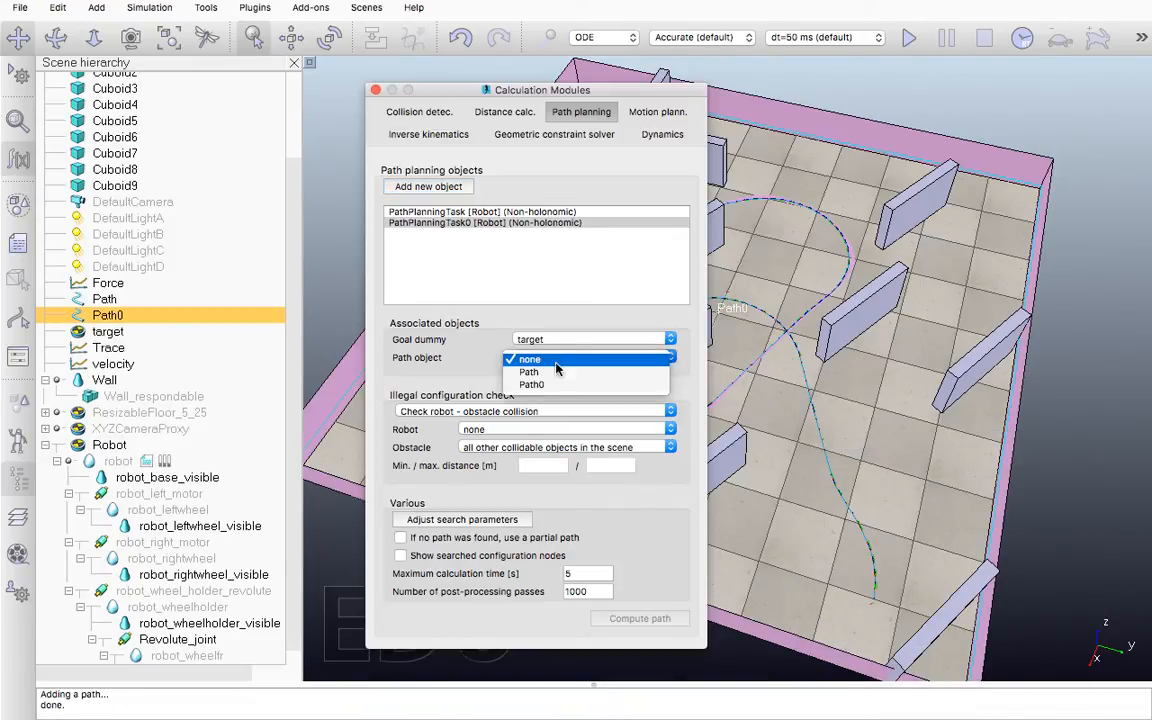
left_click(566, 384)
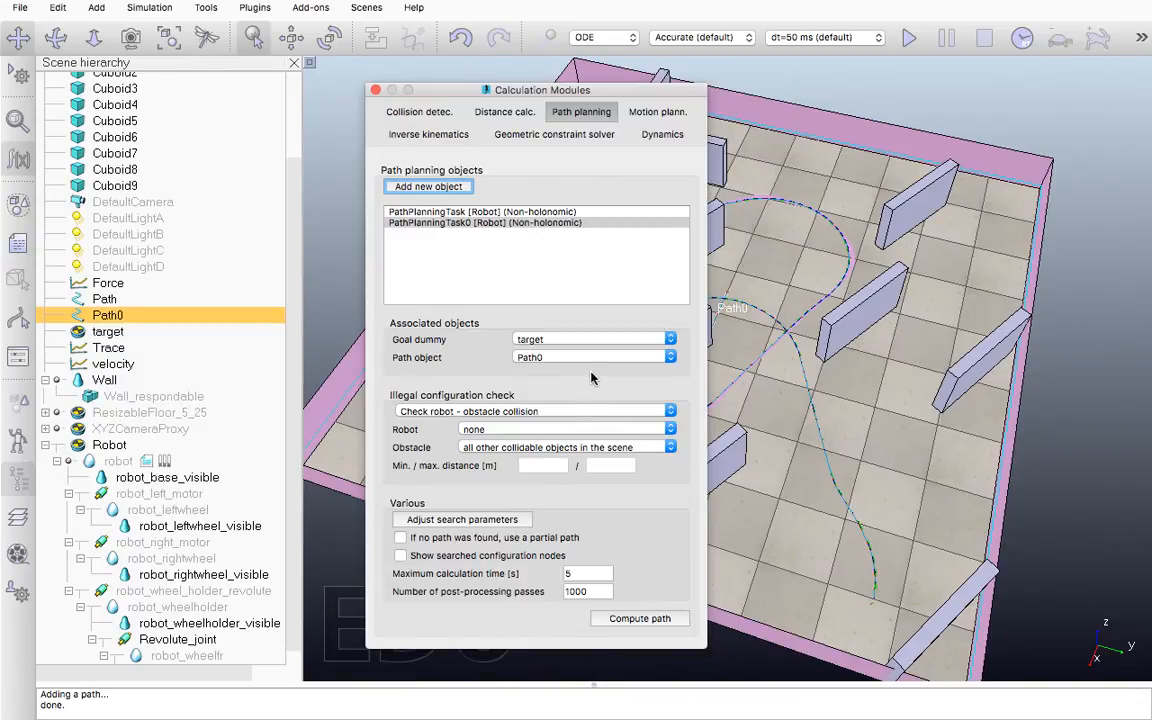
Review the new task's search parameters, including step size and search area, and close the calculation modules
left_click(478, 522)
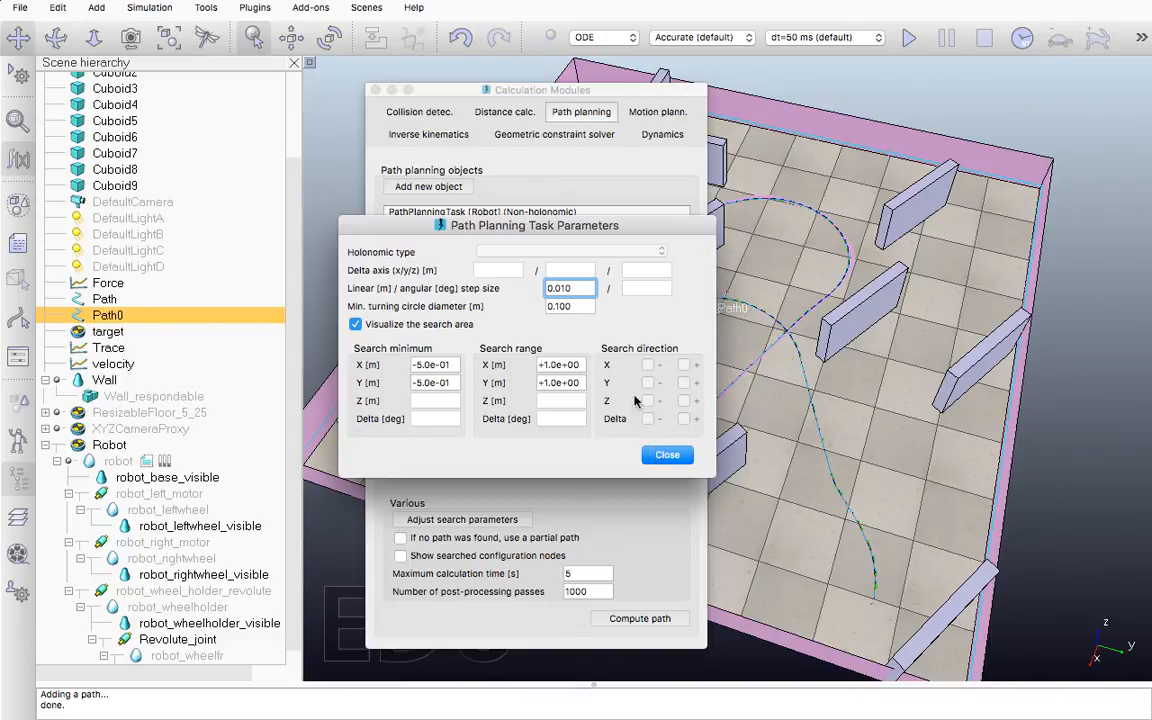
left_click(668, 455)
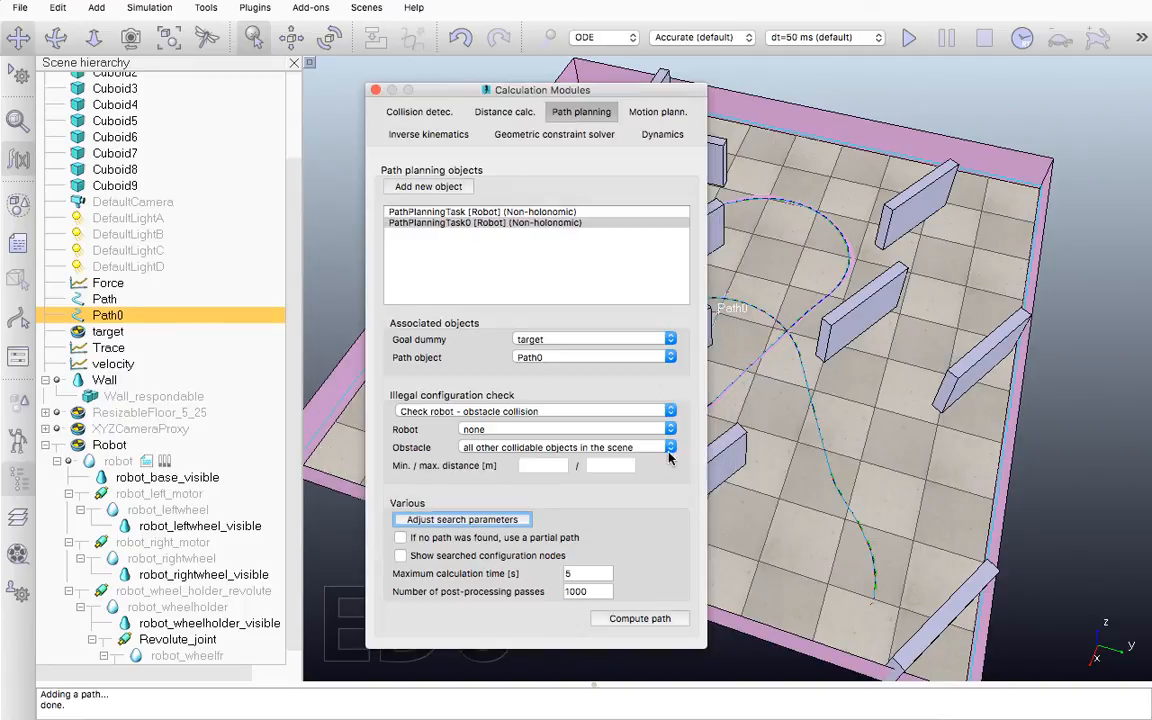
left_click(376, 91)
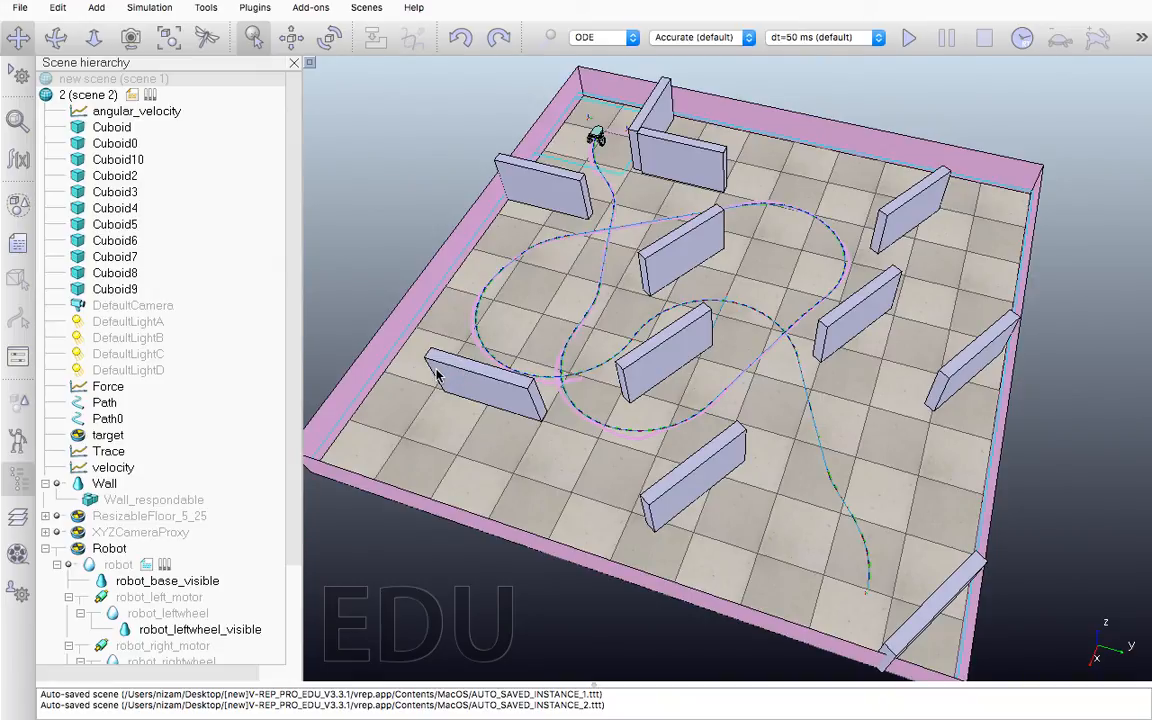
Examine the cuboid obstacles and the existing collection's composing elements, and close the collections dialog with nothing selected
left_click(19, 207)
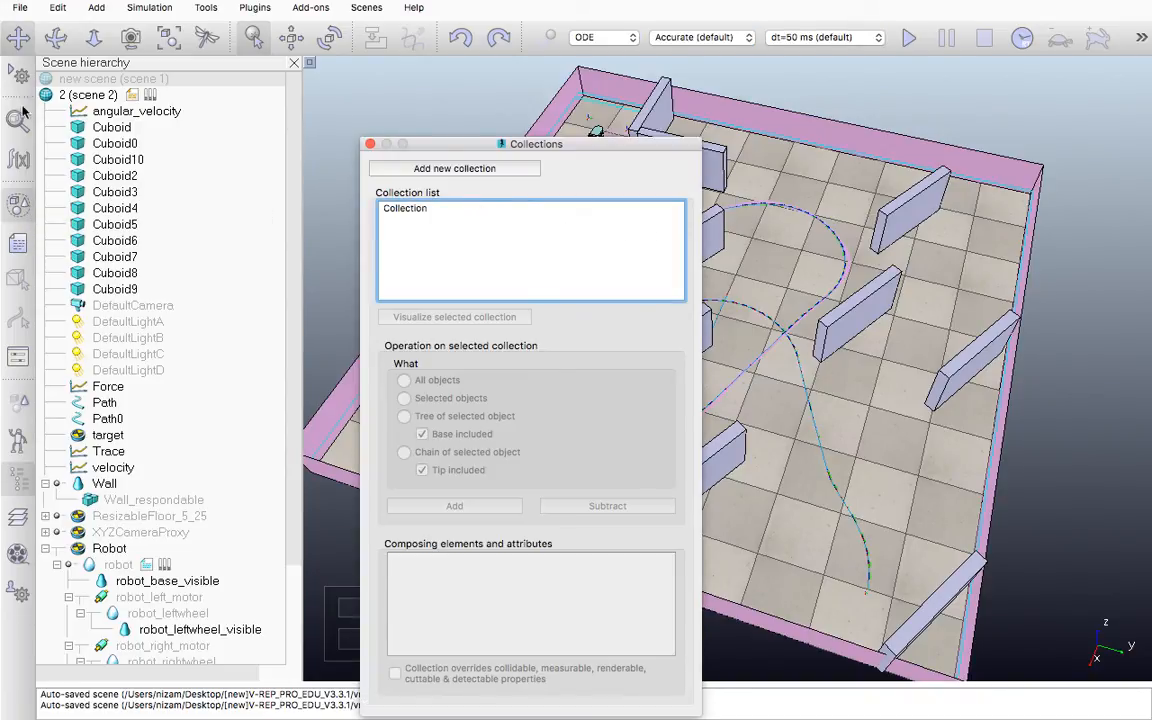
left_click(105, 127)
left_click(115, 143)
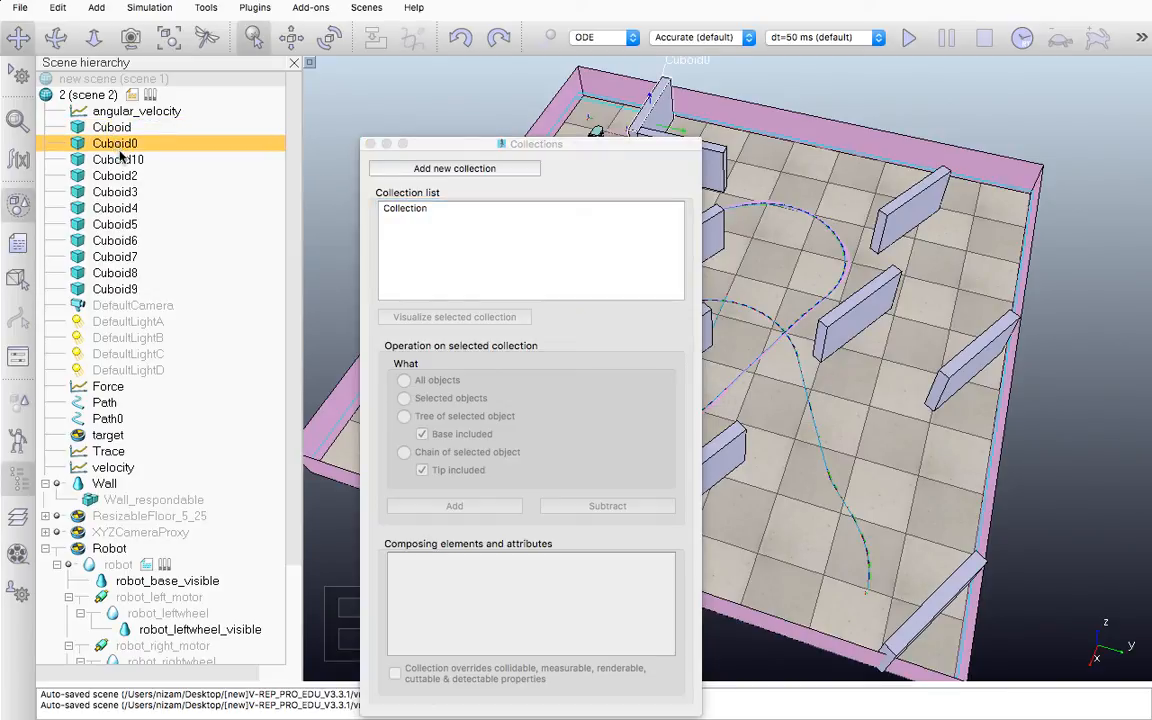
left_click(118, 161)
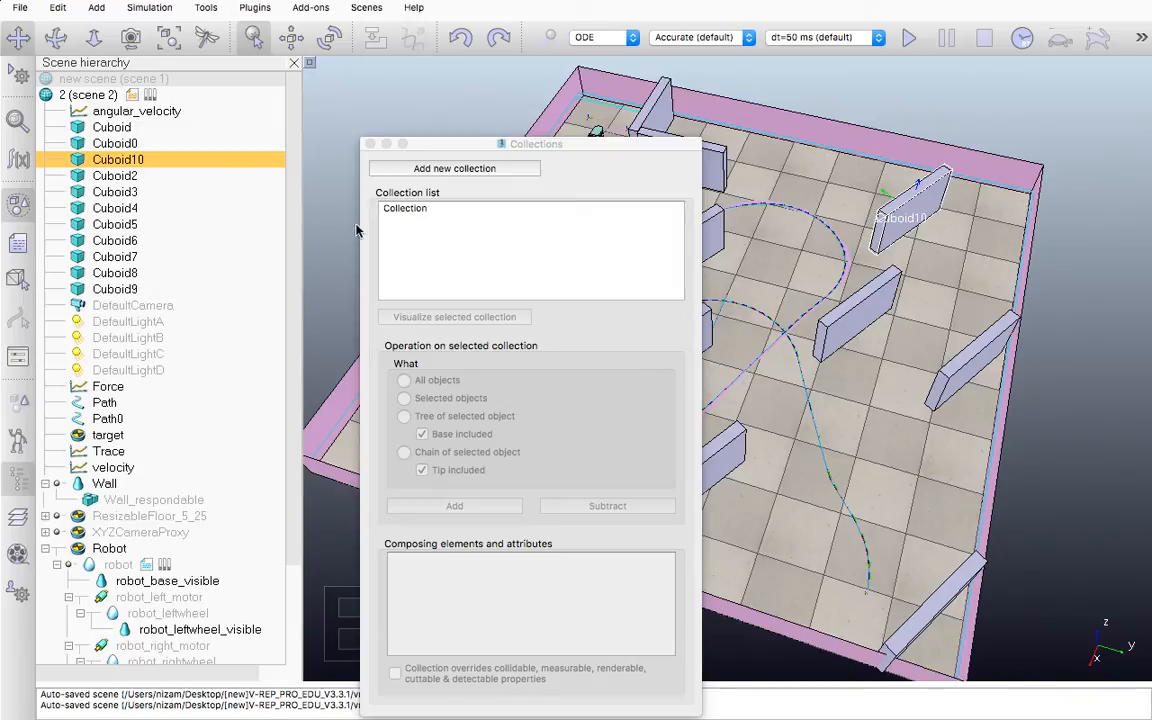
left_click(401, 212)
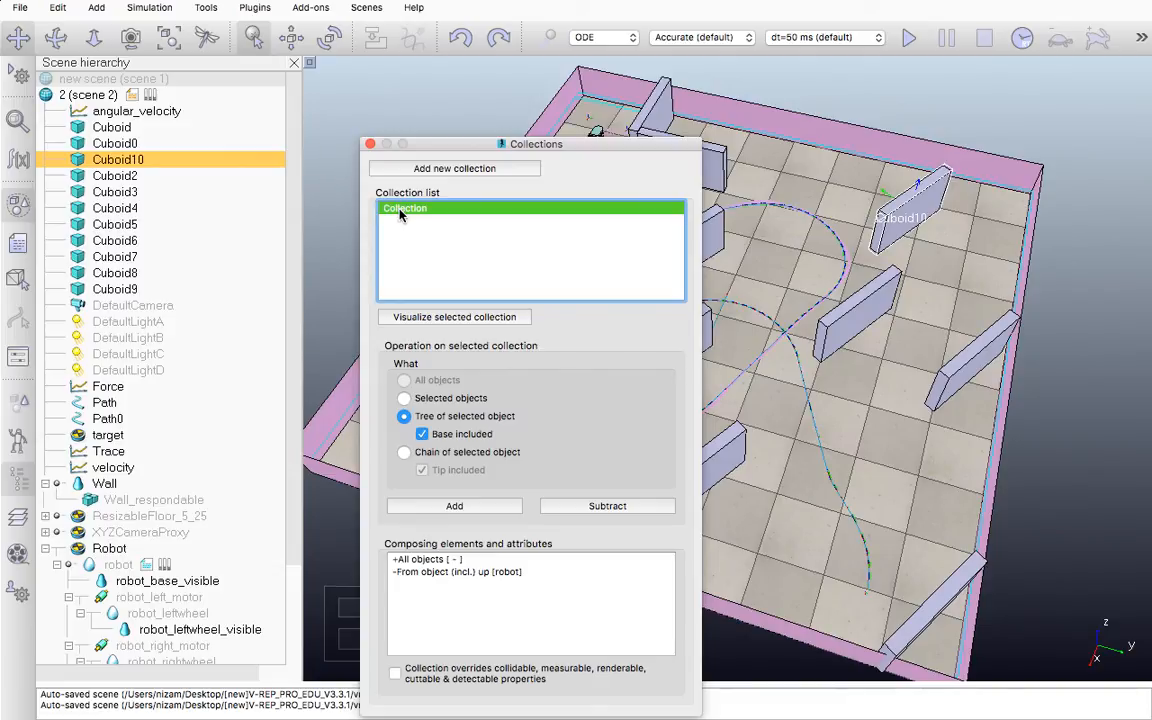
left_click(397, 561)
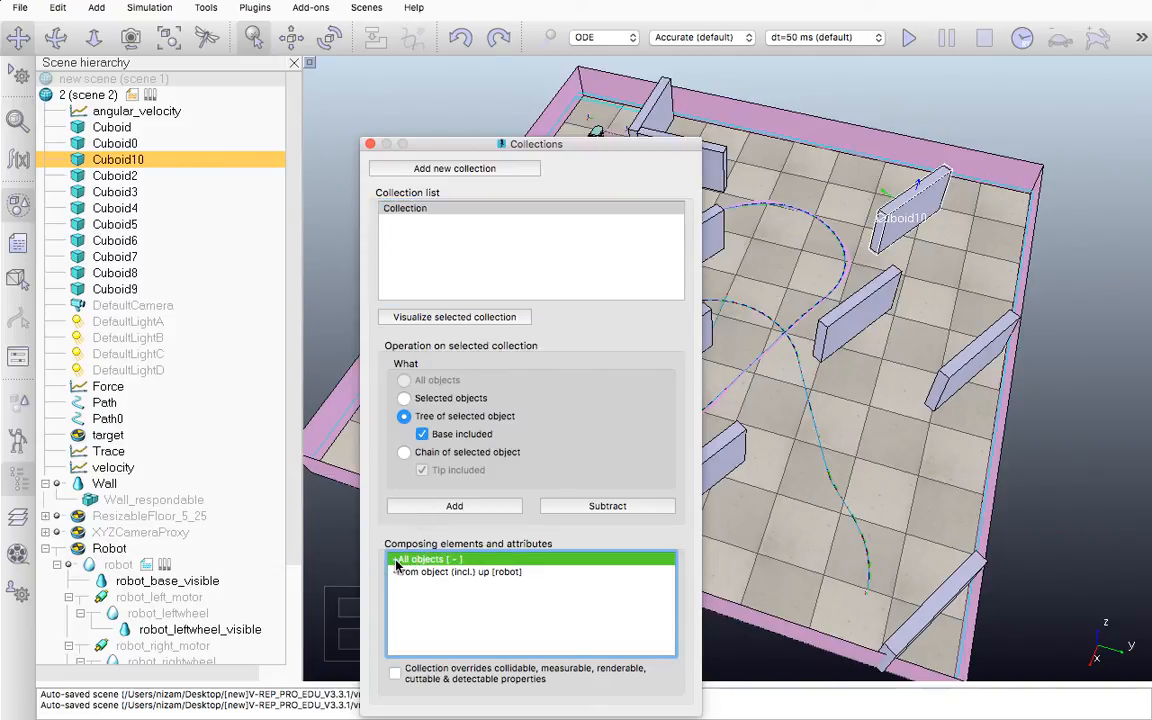
left_click(460, 572)
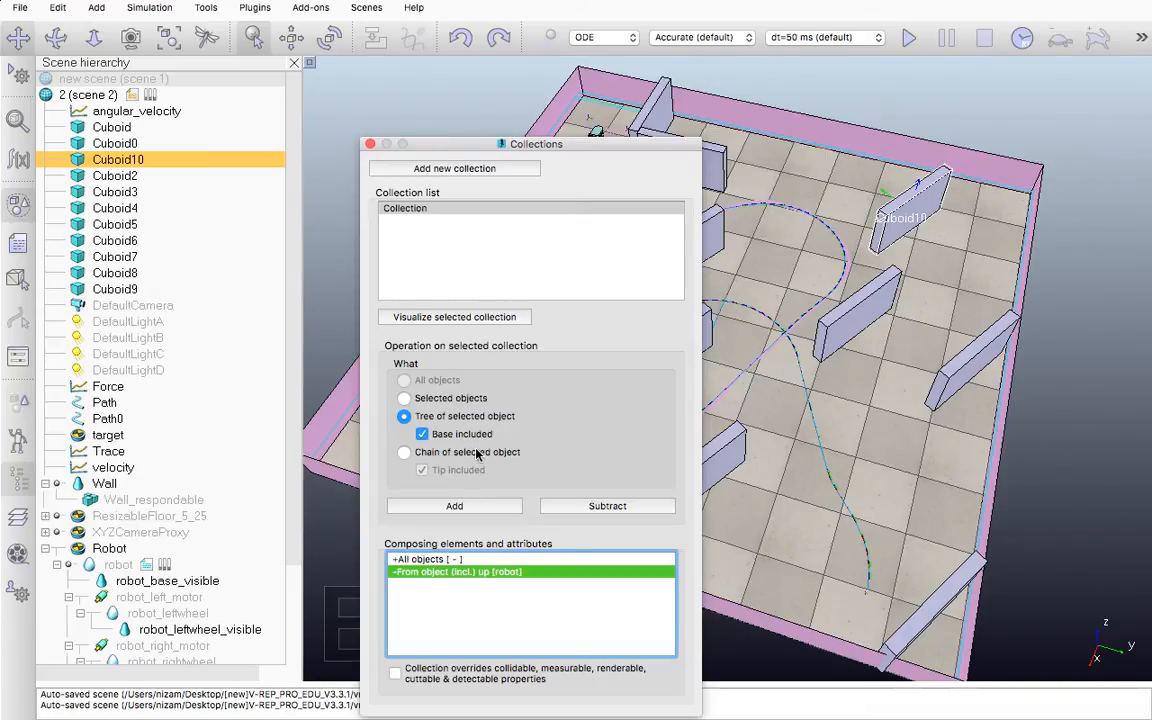
left_click(756, 424)
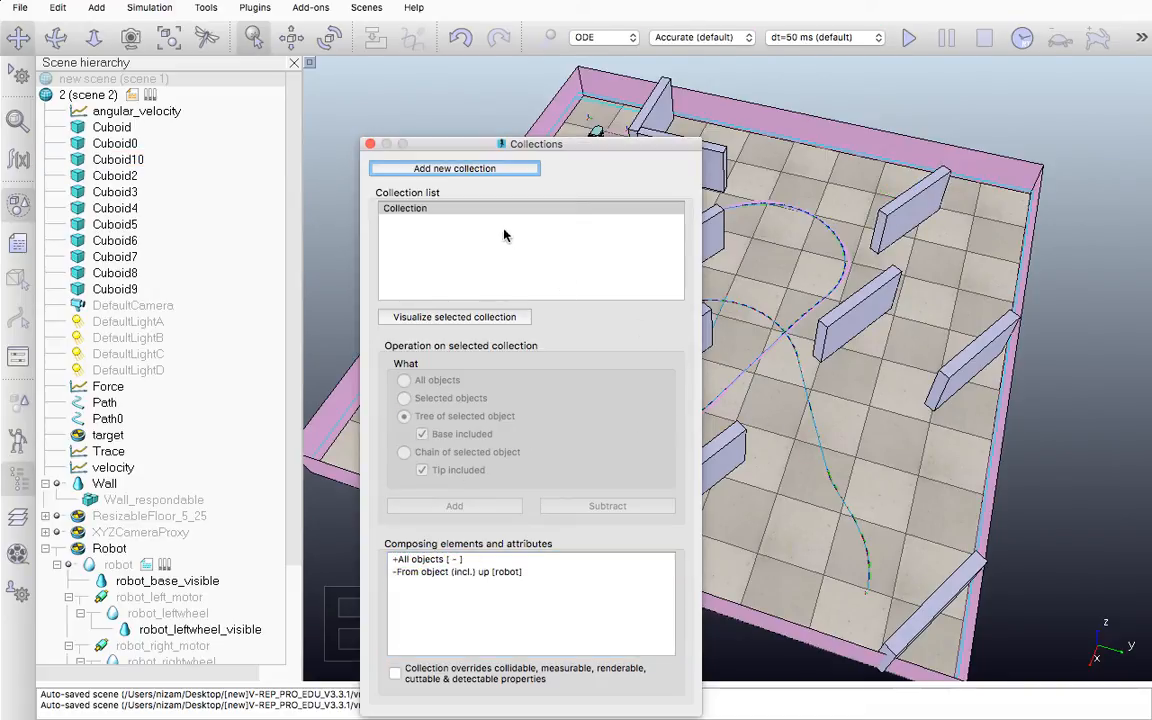
left_click(370, 145)
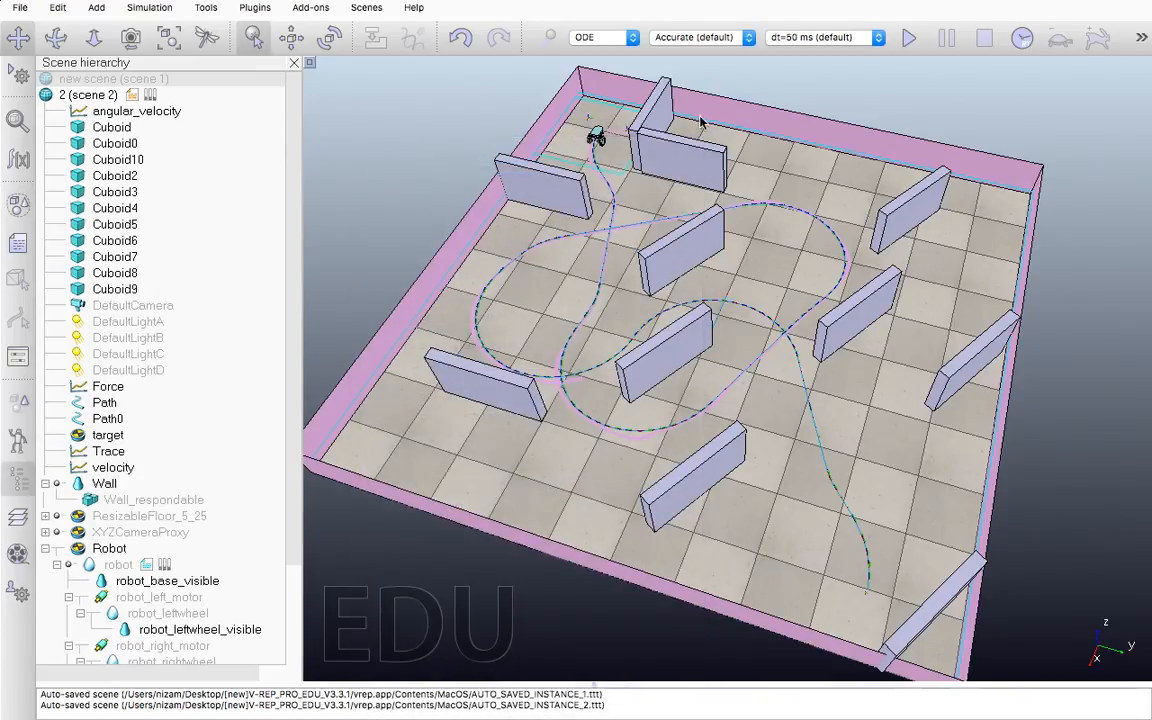
Examine several cuboid obstacles and the robot in the scene by selecting them one after another, ending with the robot selected
left_click(656, 123)
left_click(689, 145)
left_click(573, 172)
left_click(689, 246)
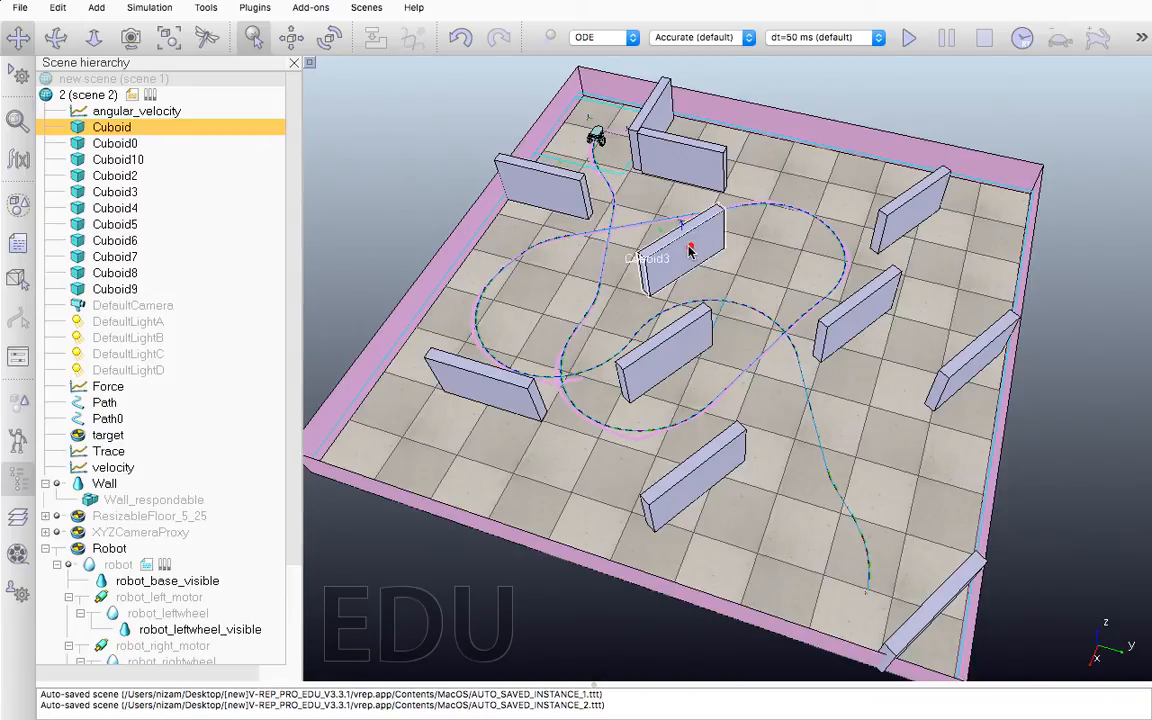
left_click(455, 353)
left_click(596, 139)
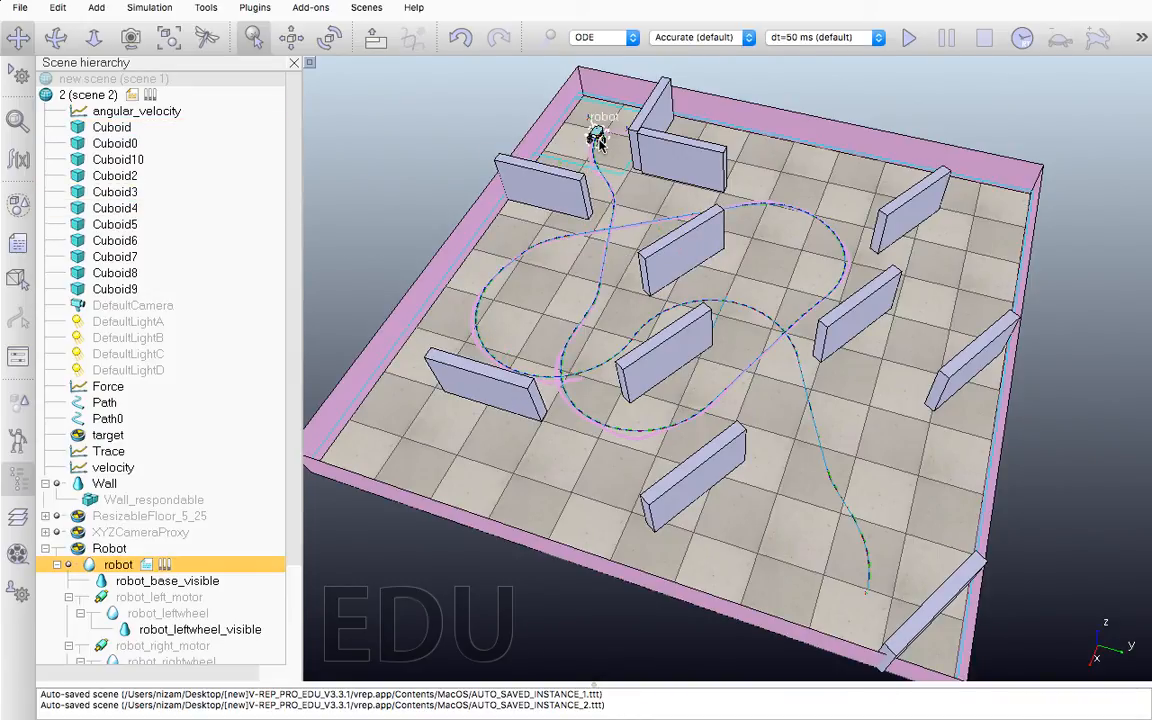
Select PathPlanningTask0 in the path planning calculations and use the robot-obstacle collision check as its illegal configuration check
left_click(20, 152)
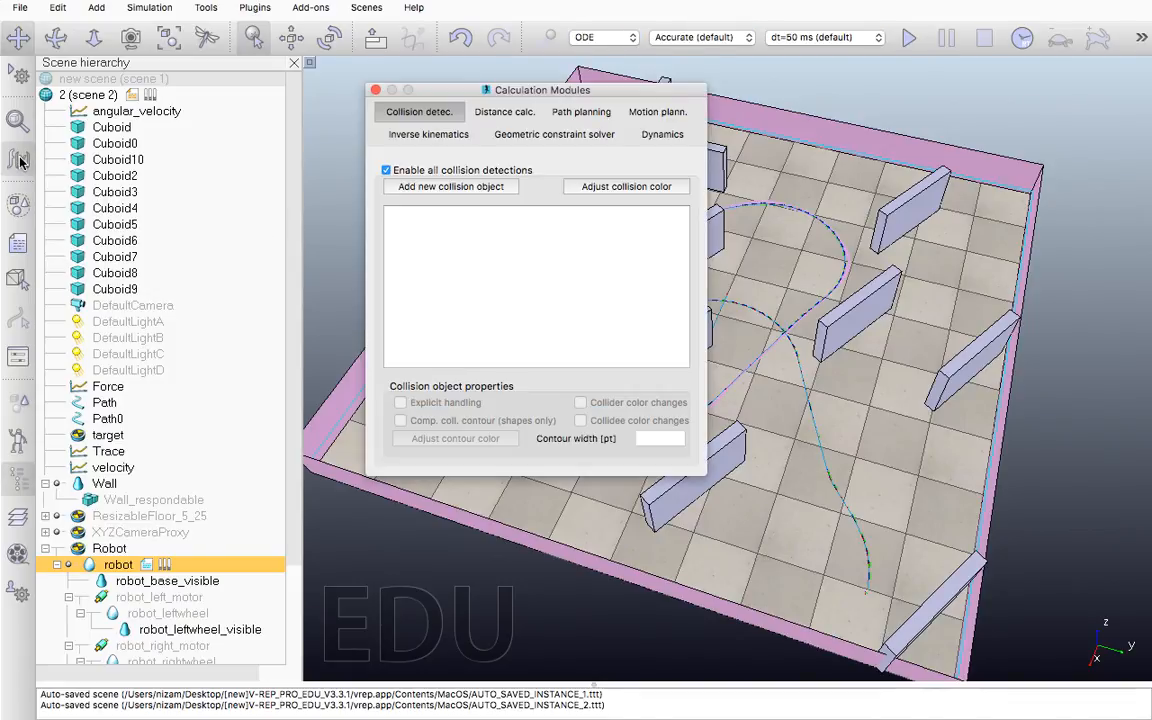
left_click(575, 111)
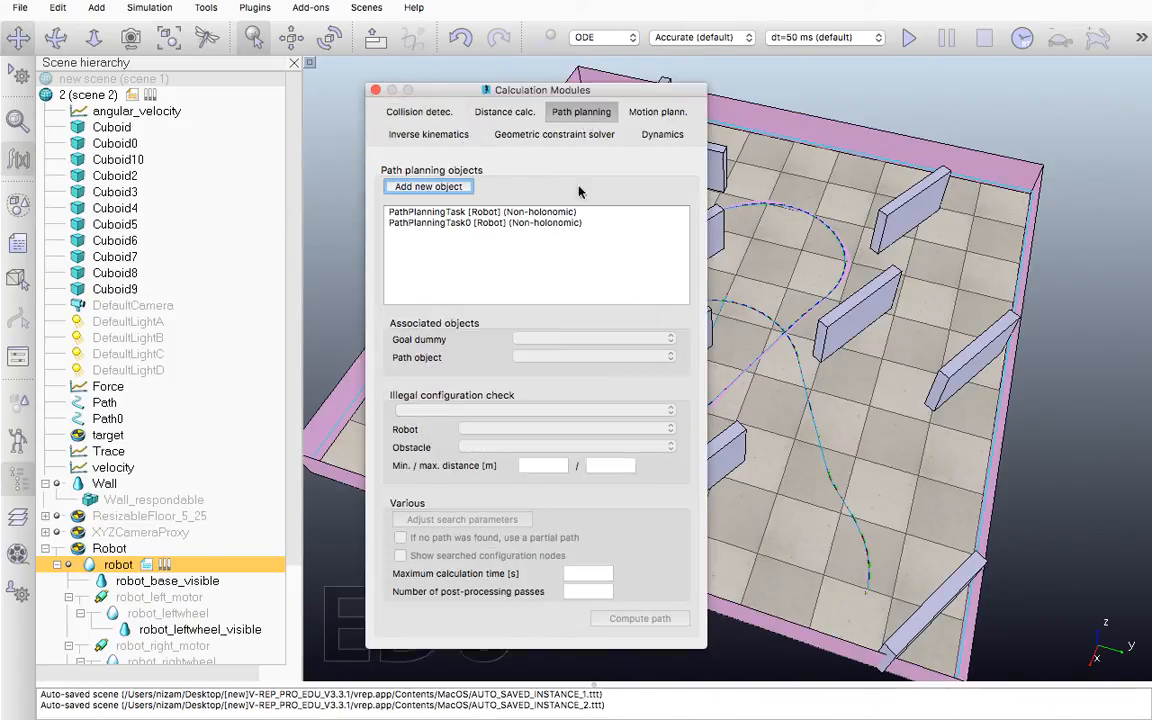
left_click(491, 224)
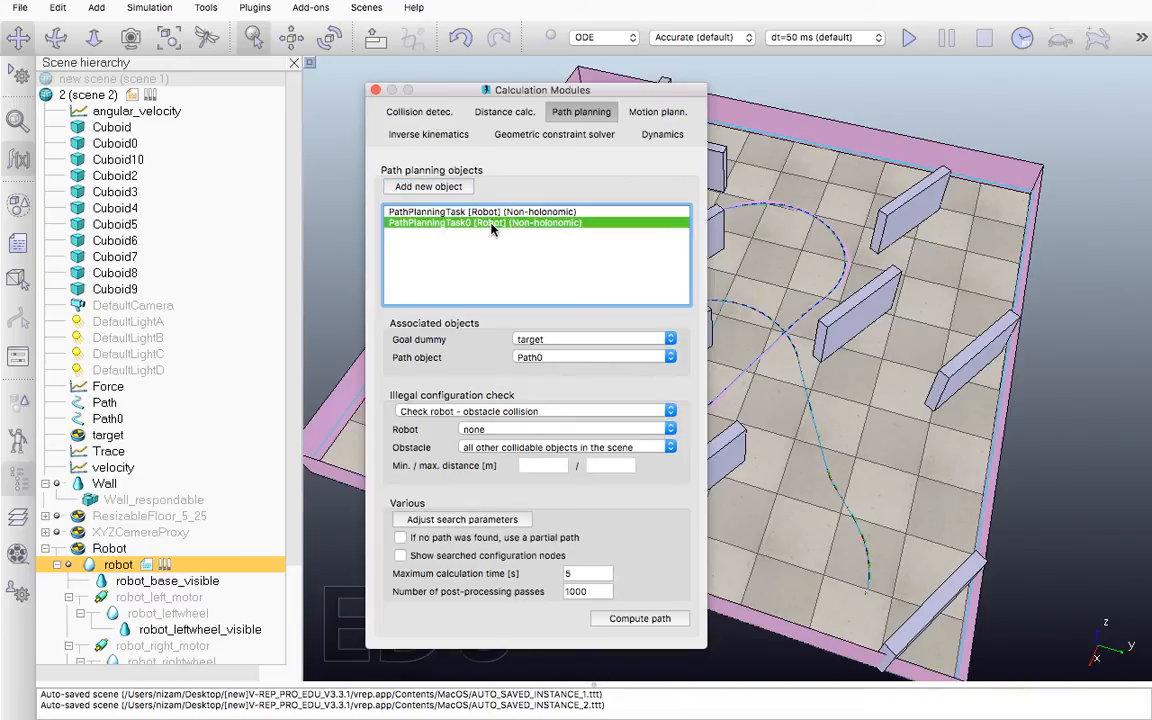
left_click(498, 413)
left_click(498, 414)
left_click(477, 412)
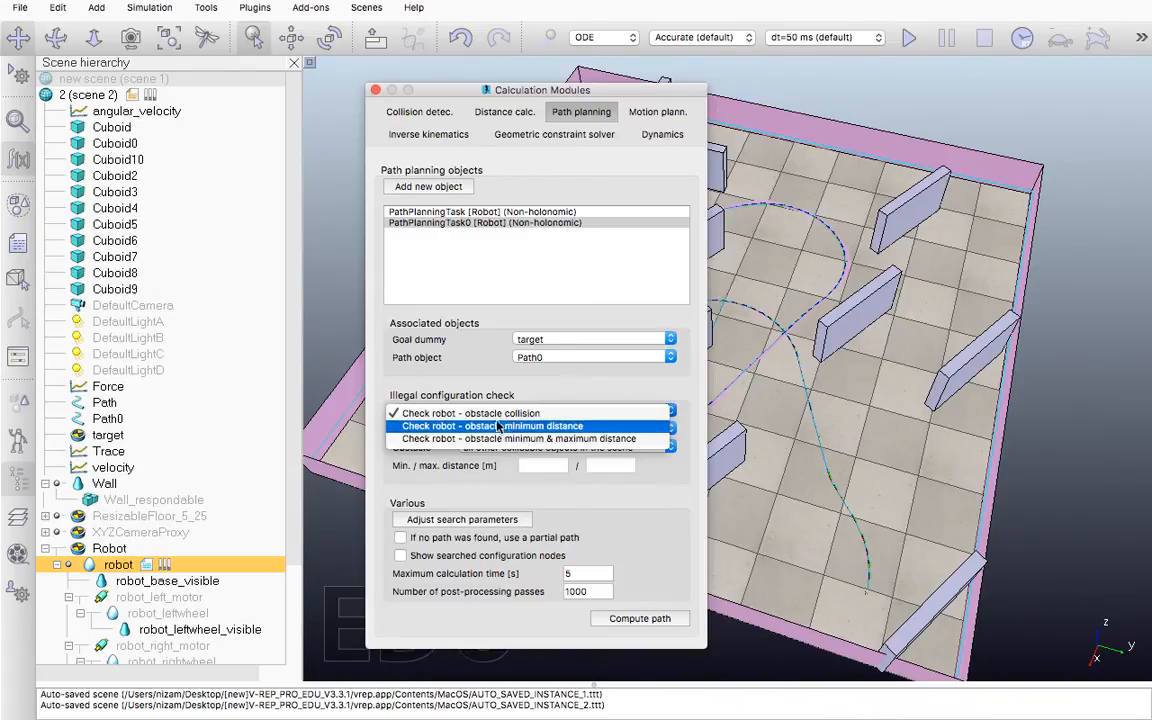
left_click(494, 416)
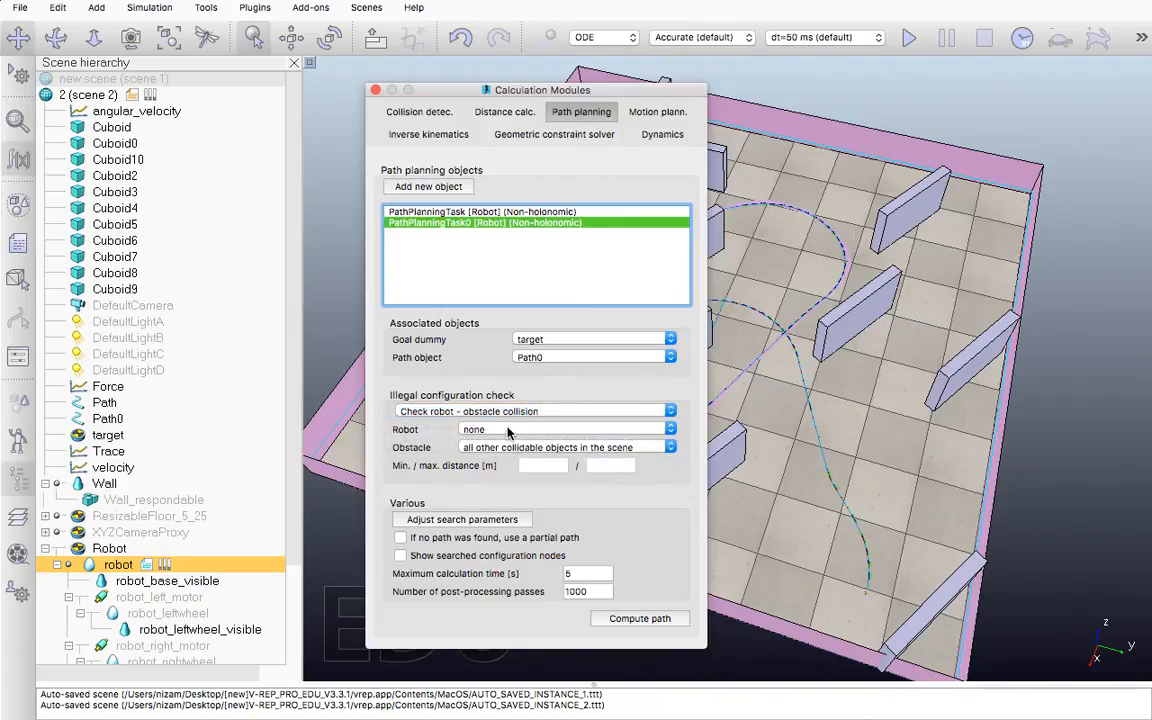
Set the collision check's robot to the robot_base_visible shape and its obstacle to the collection
left_click(507, 430)
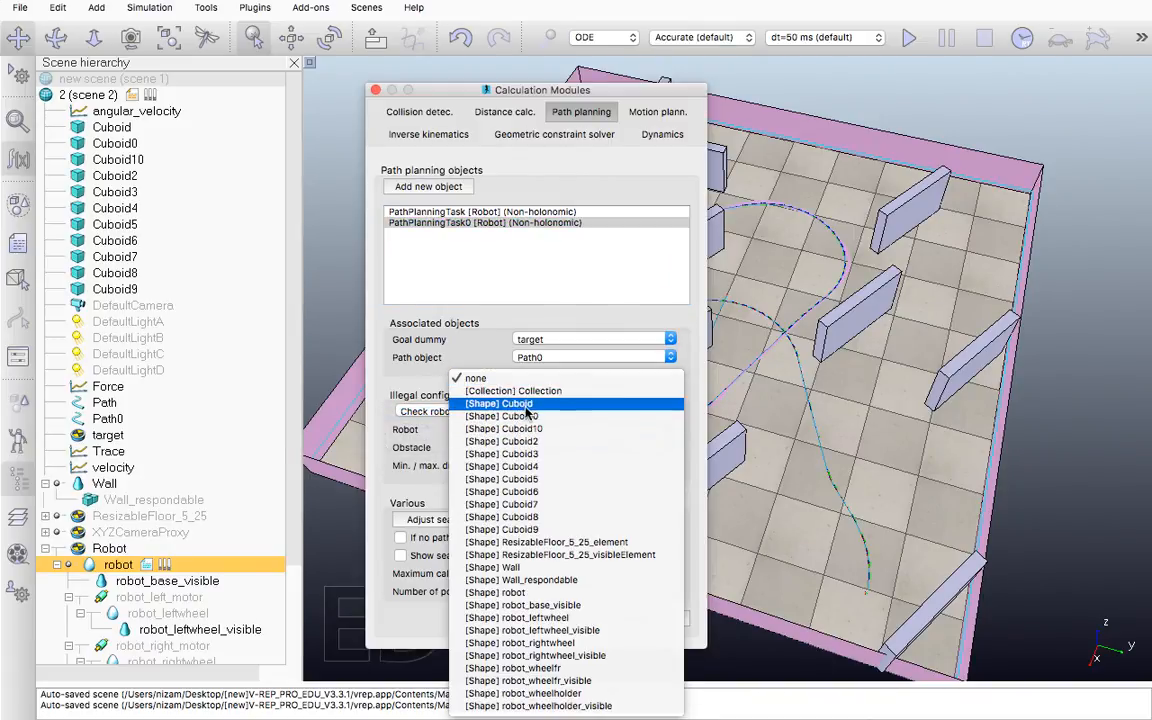
left_click(529, 392)
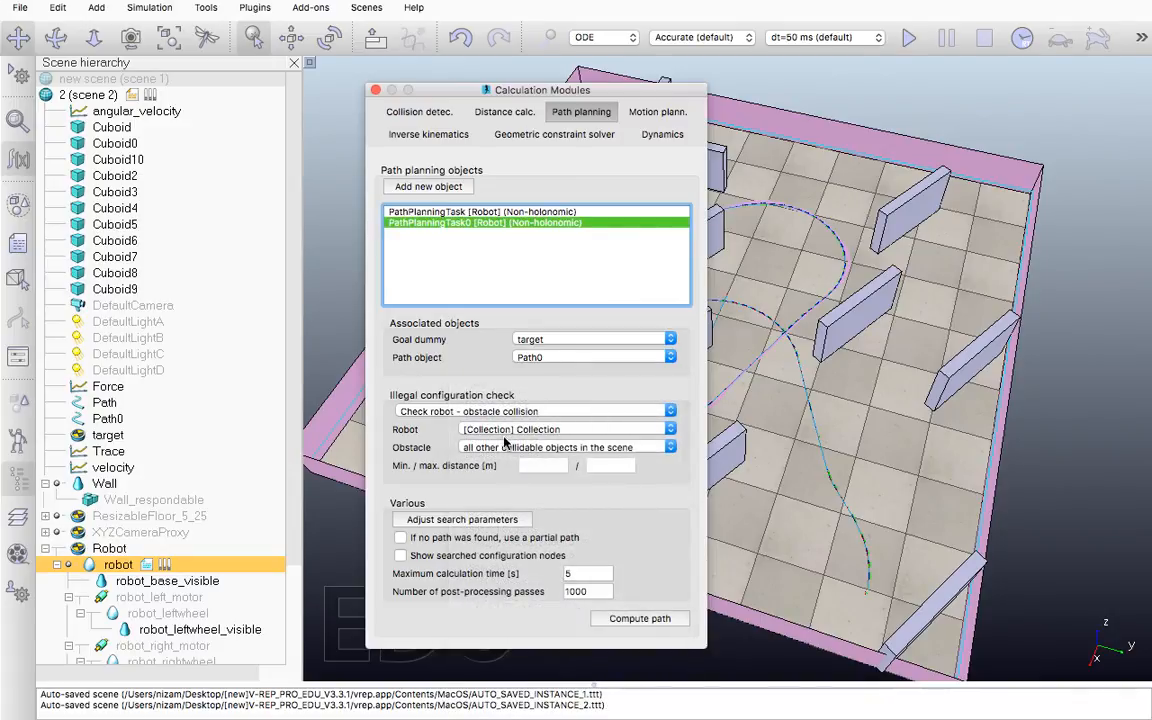
left_click(570, 430)
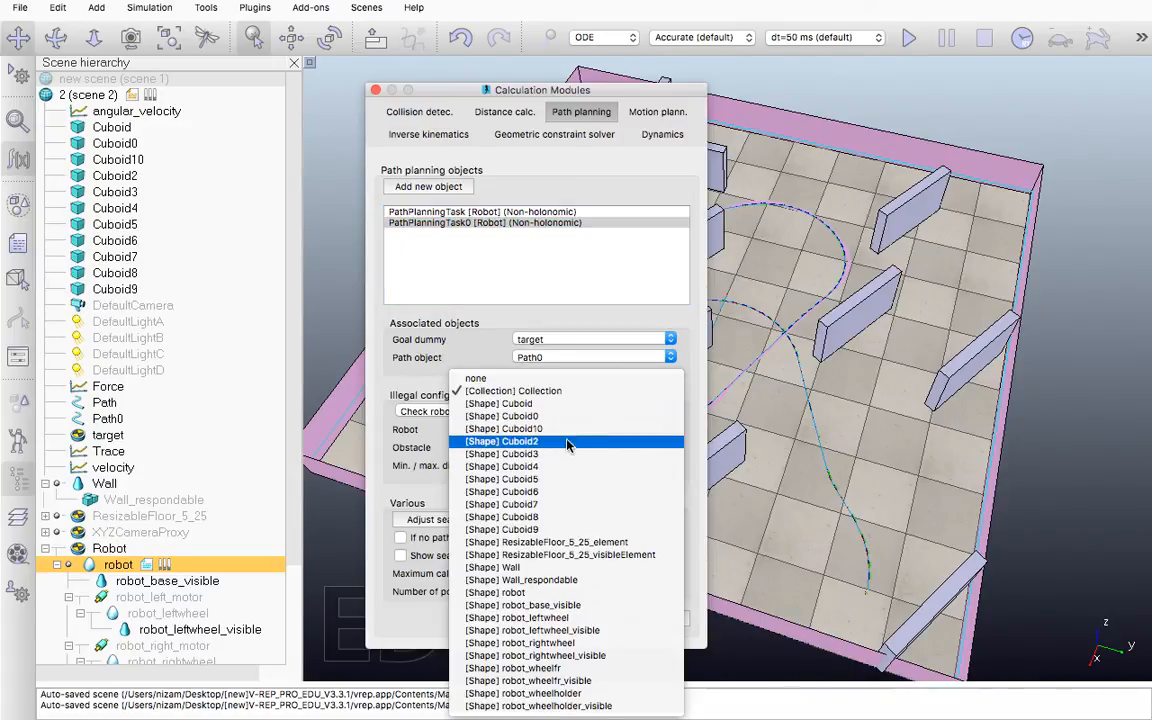
left_click(563, 607)
left_click(505, 452)
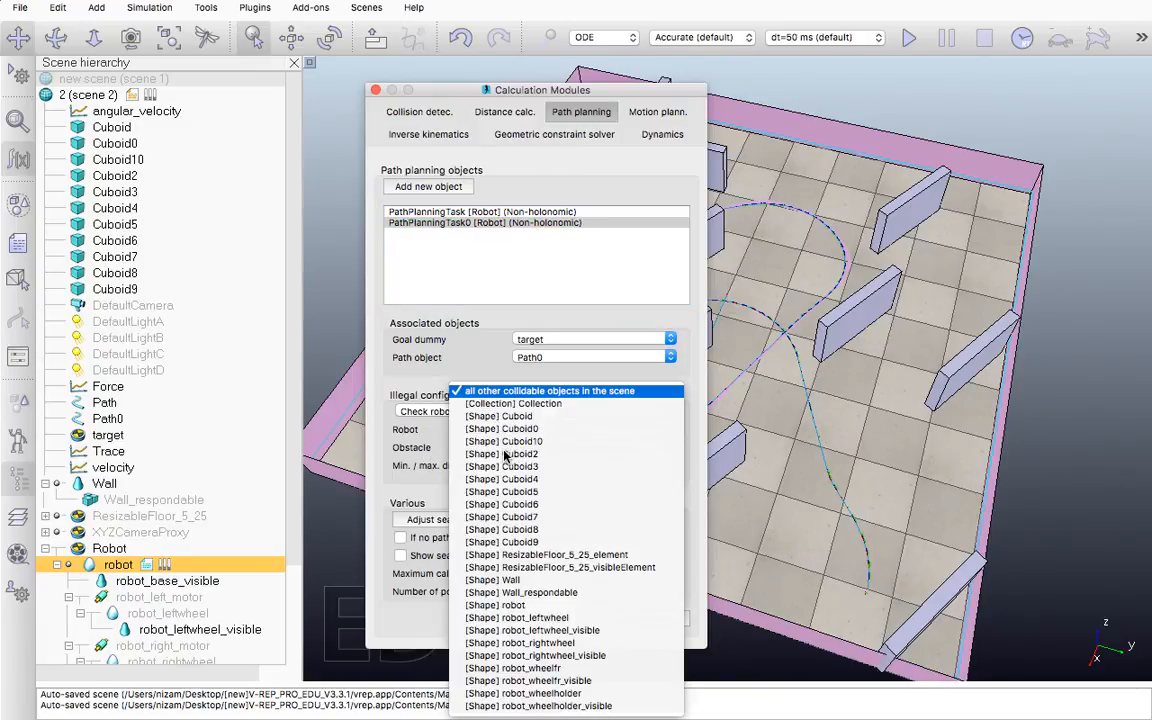
left_click(513, 404)
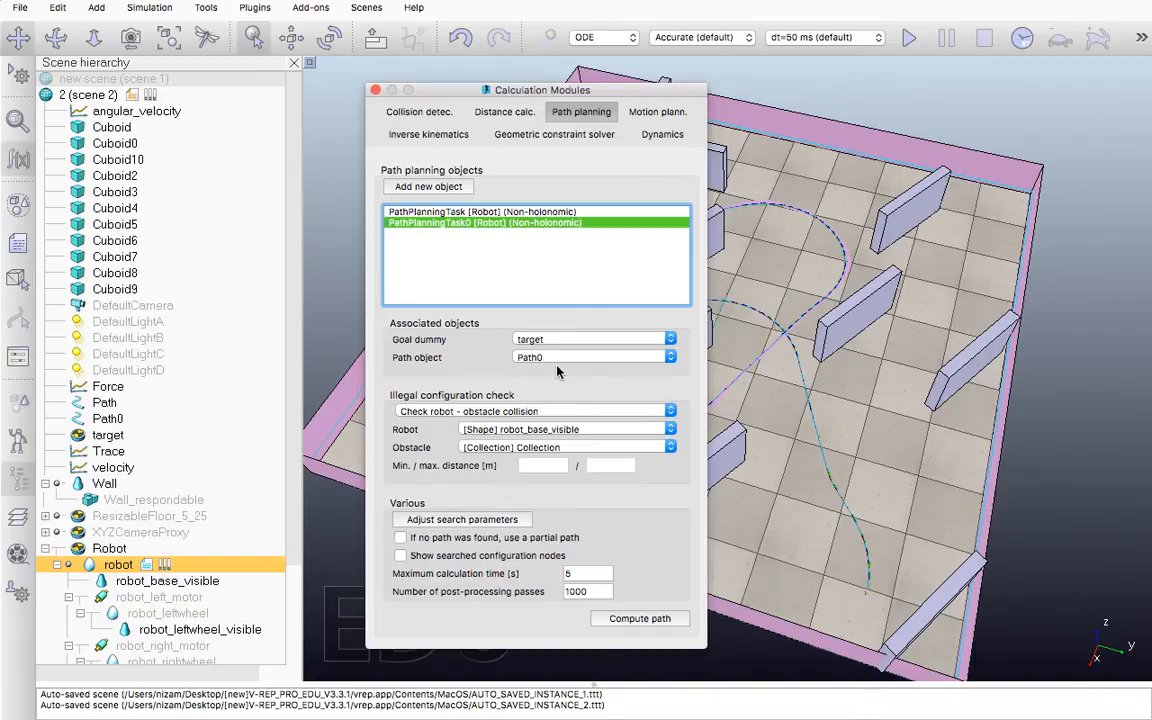
Review the task's obstacle options beside the scene, inspect several cuboids belonging to the obstacle collection, and clear the selection
left_click_drag(512, 88, 229, 69)
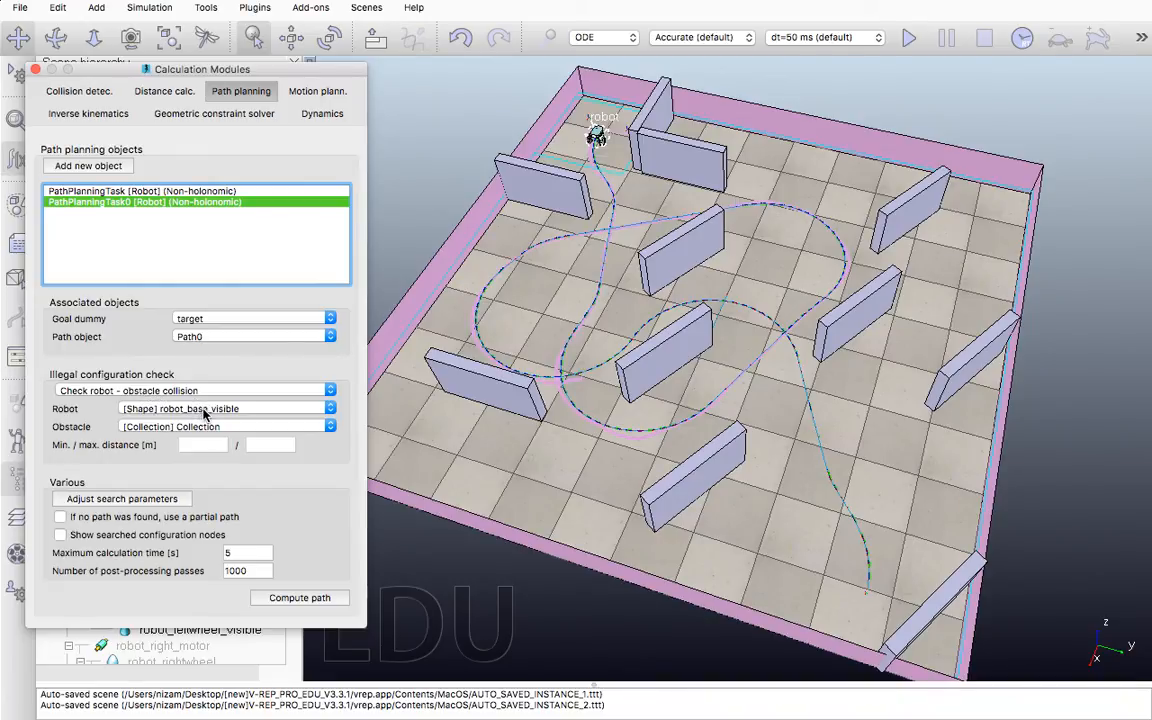
left_click(208, 426)
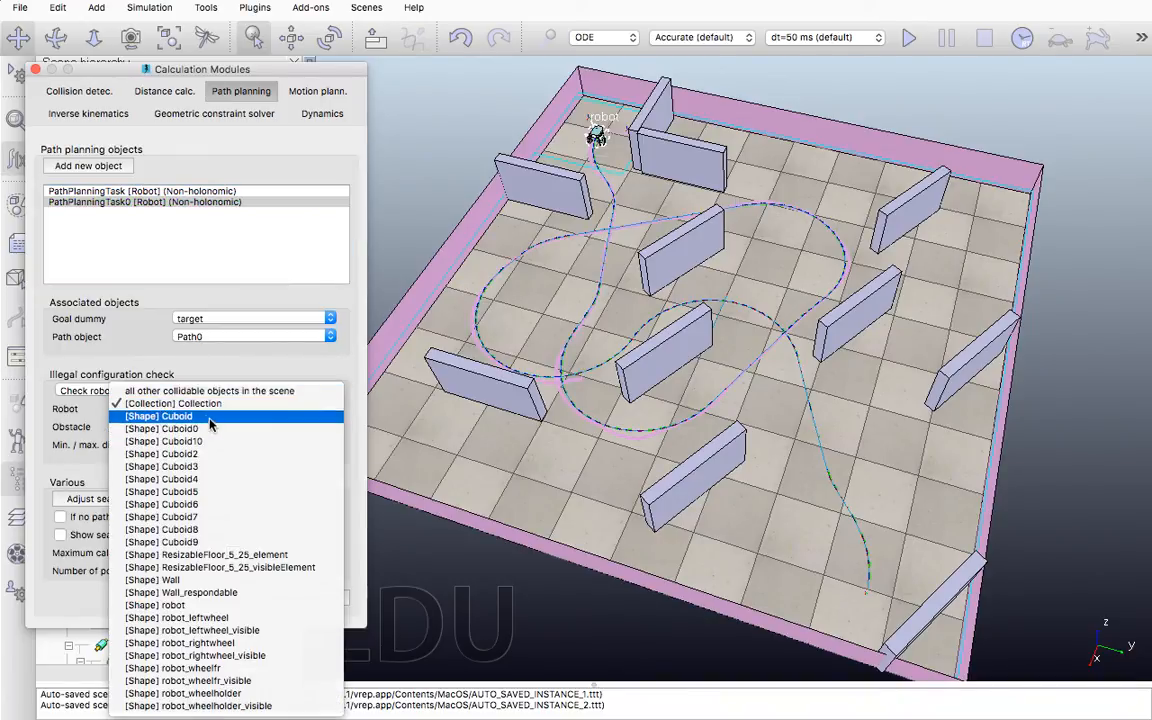
left_click(190, 403)
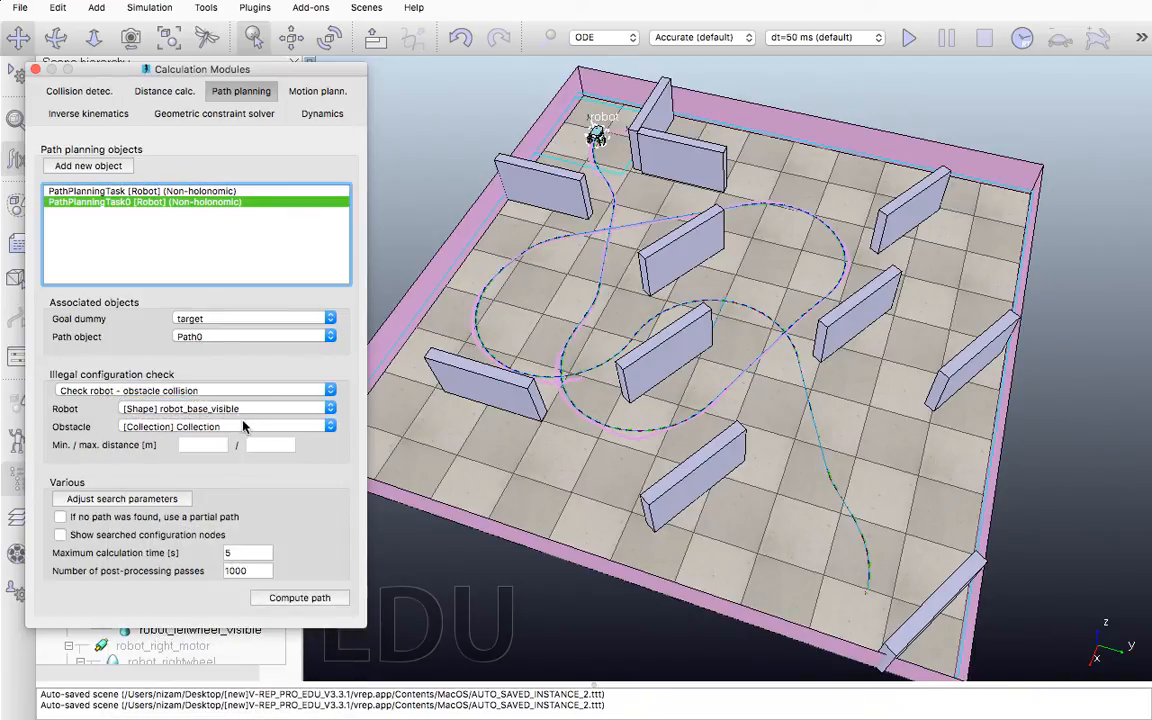
left_click(676, 263)
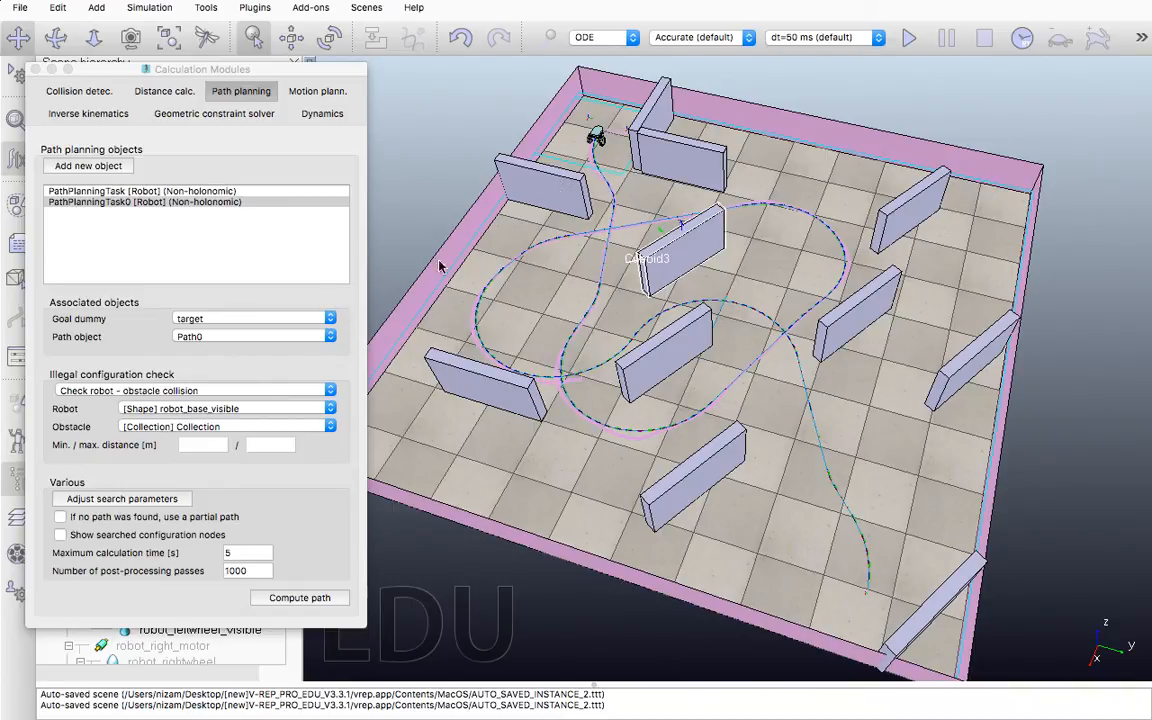
left_click(962, 368)
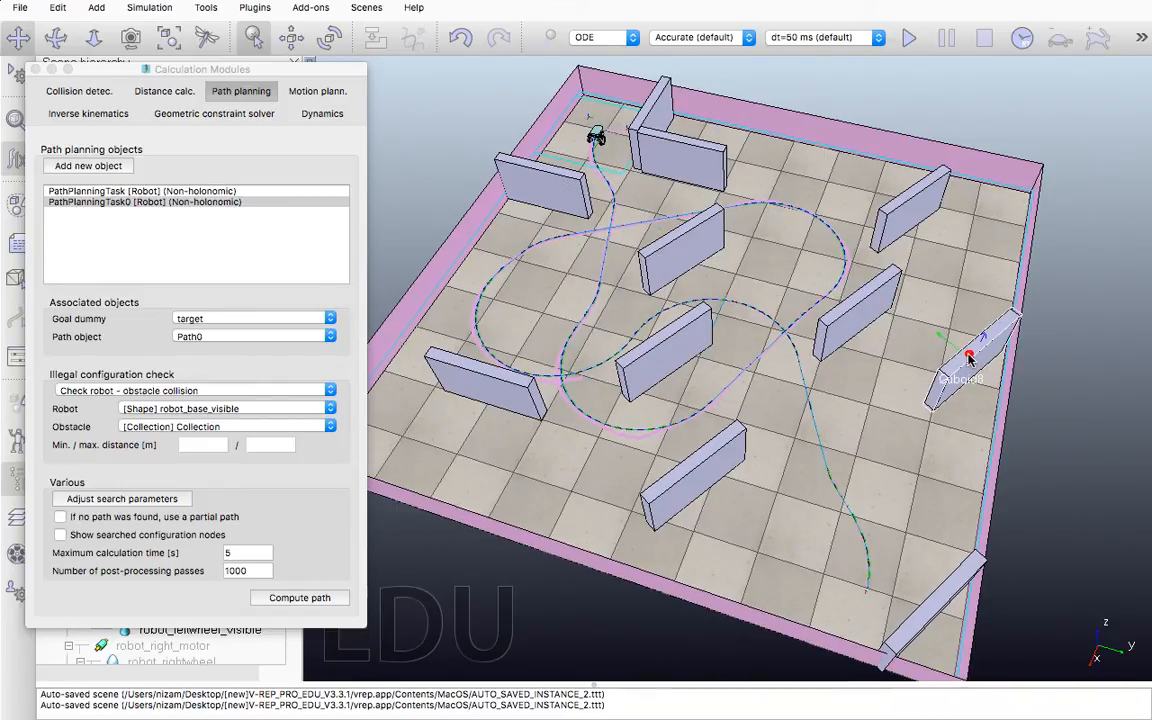
left_click(680, 470)
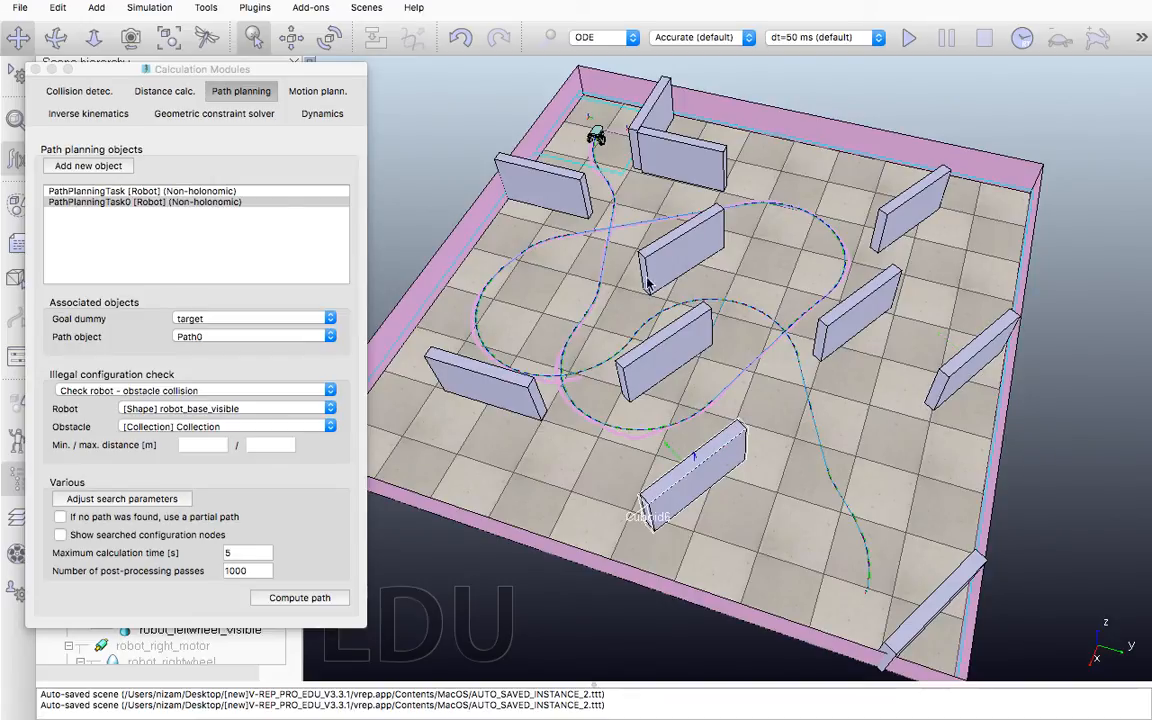
left_click(745, 117)
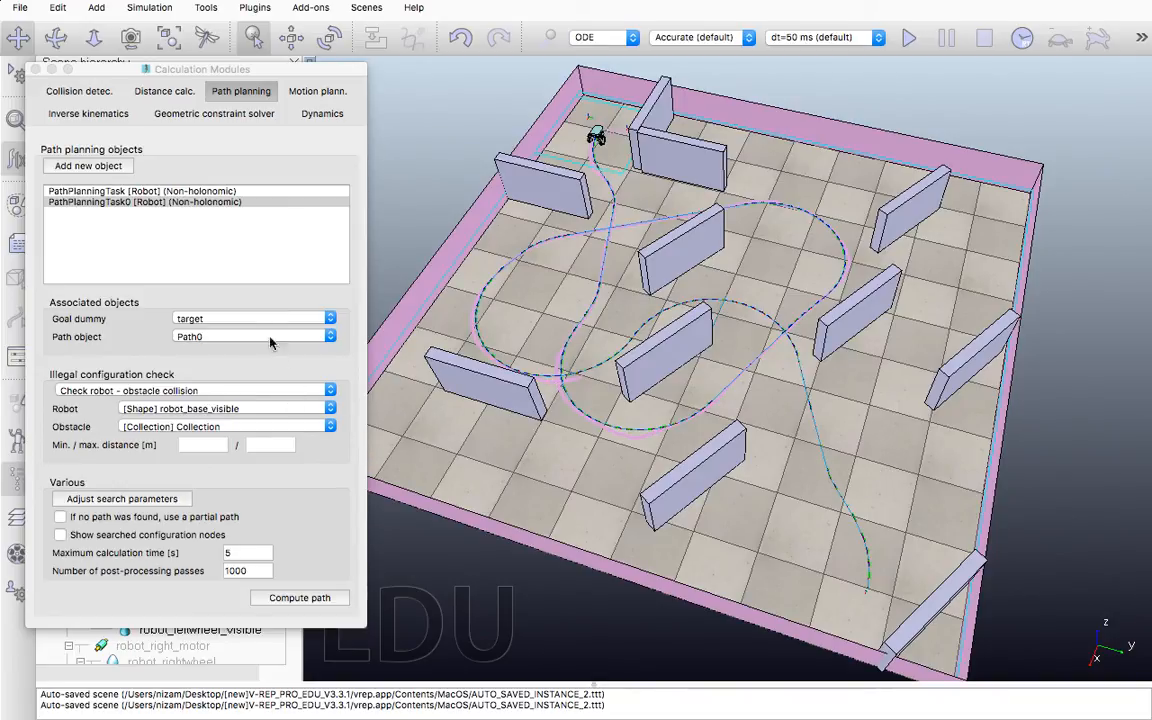
Compute the path of the first task, PathPlanningTask, several times to generate alternative routes, and close the calculation modules
left_click(134, 192)
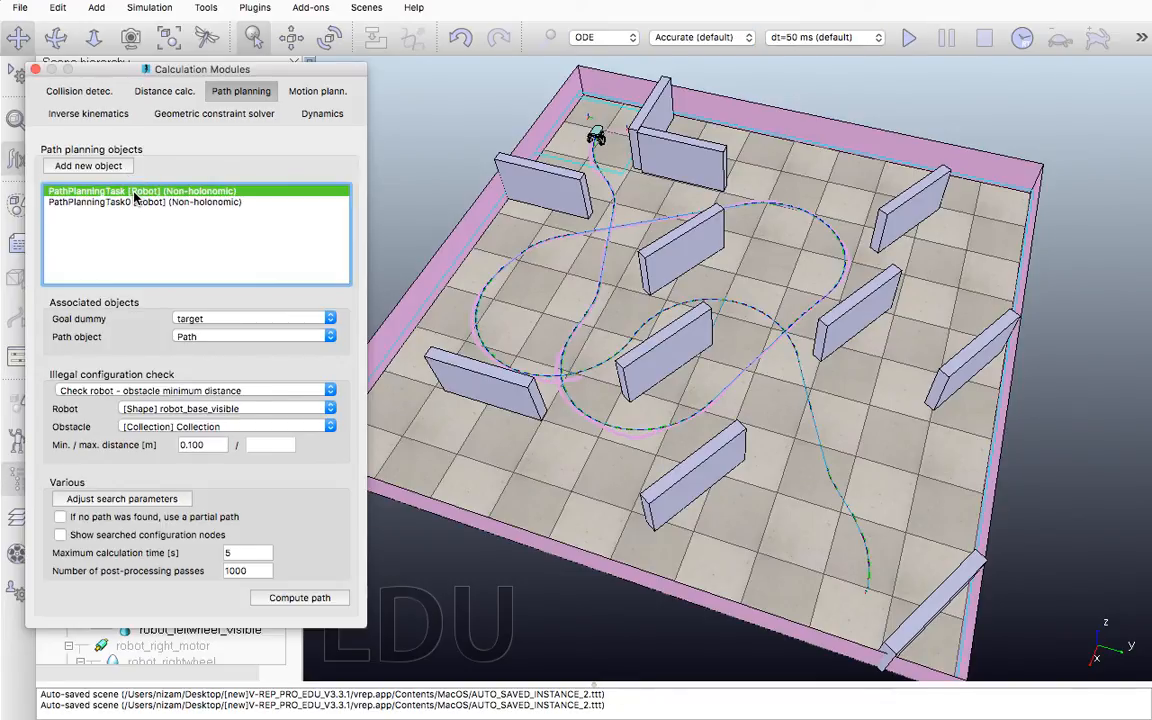
left_click(299, 598)
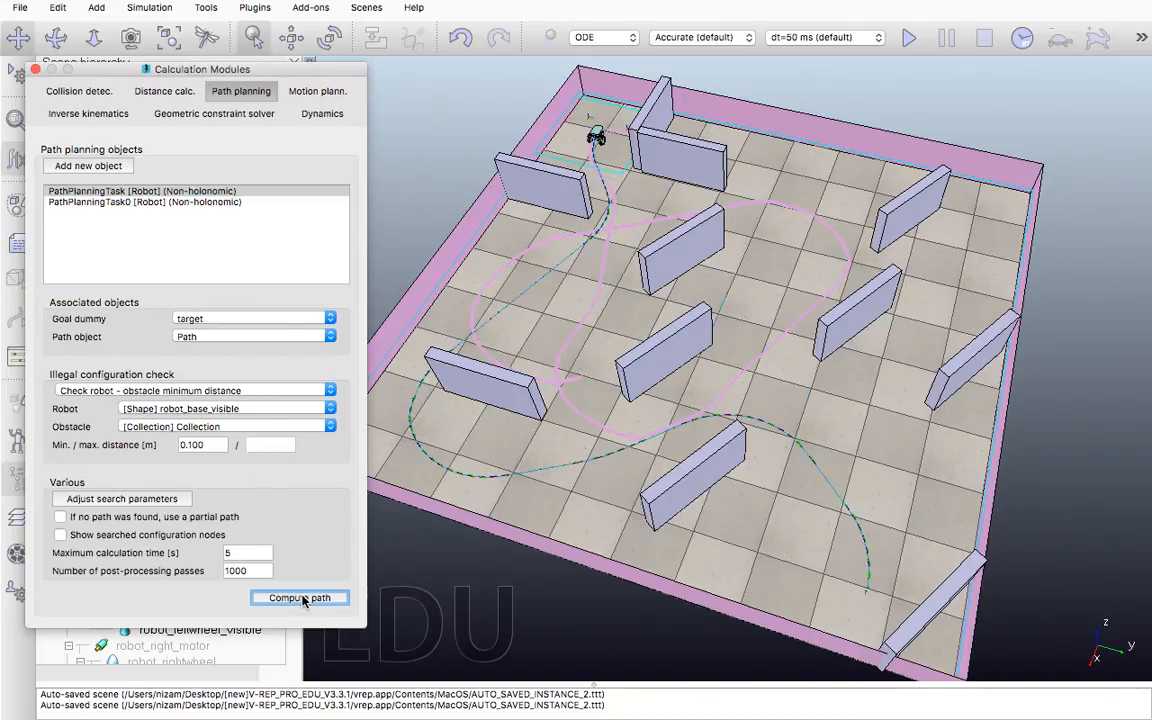
left_click(303, 599)
left_click(303, 599)
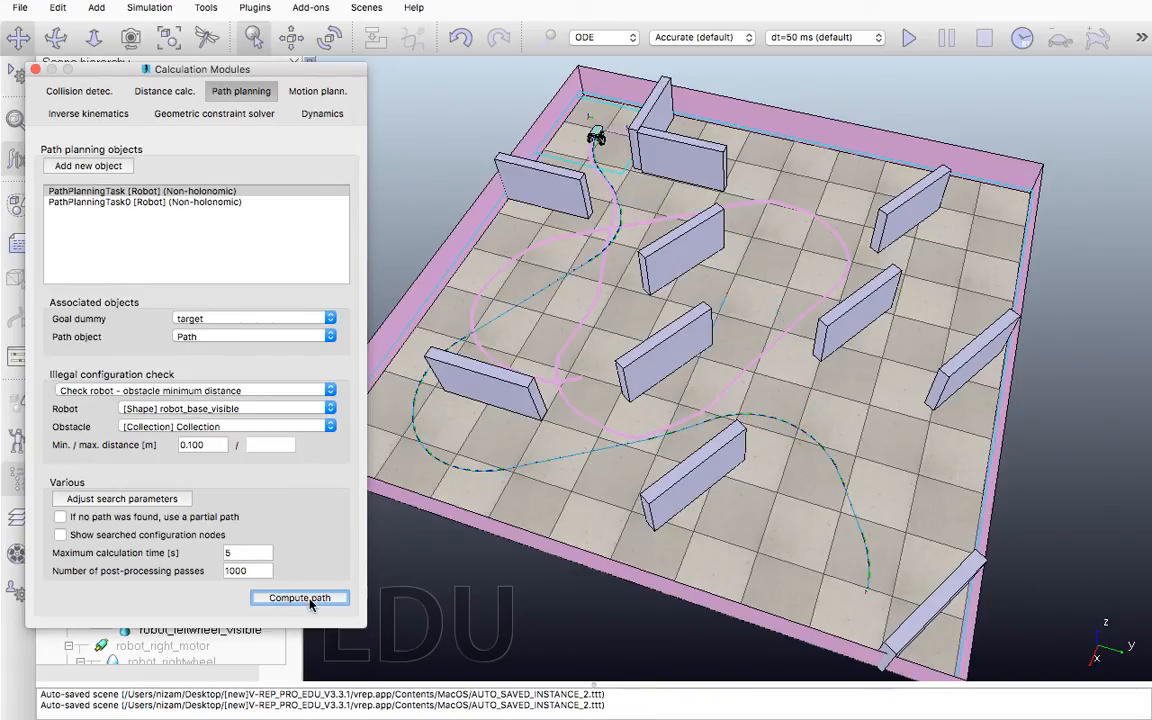
left_click(310, 600)
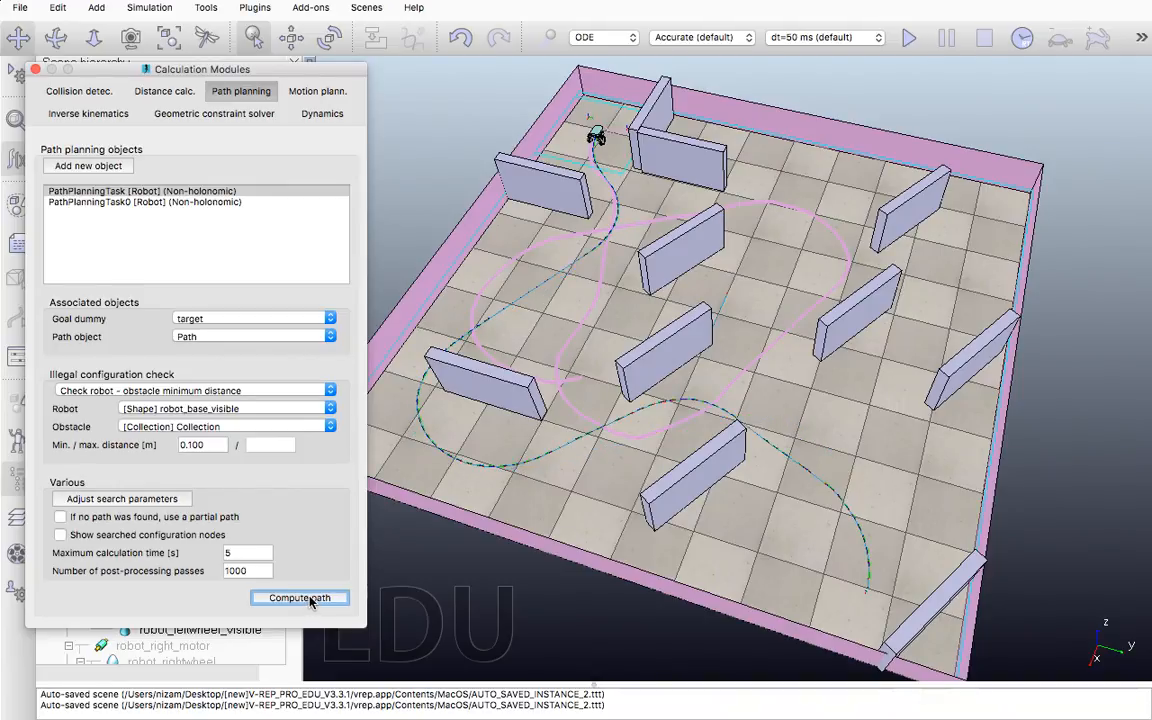
left_click(310, 599)
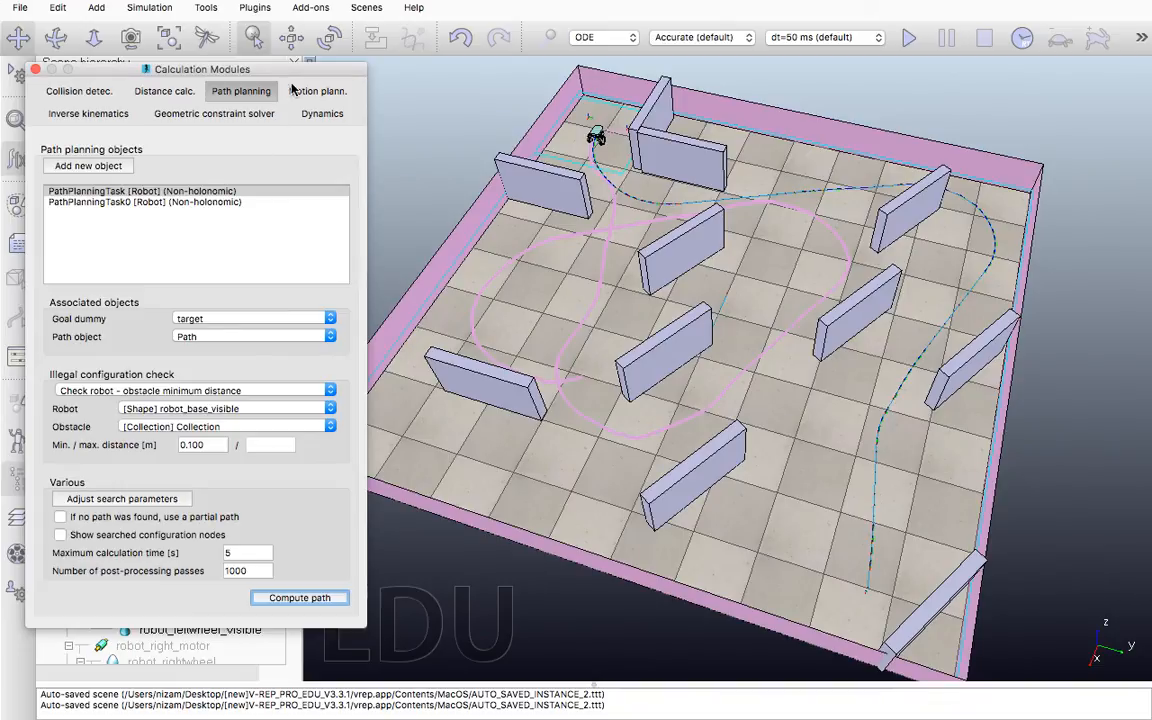
left_click(35, 69)
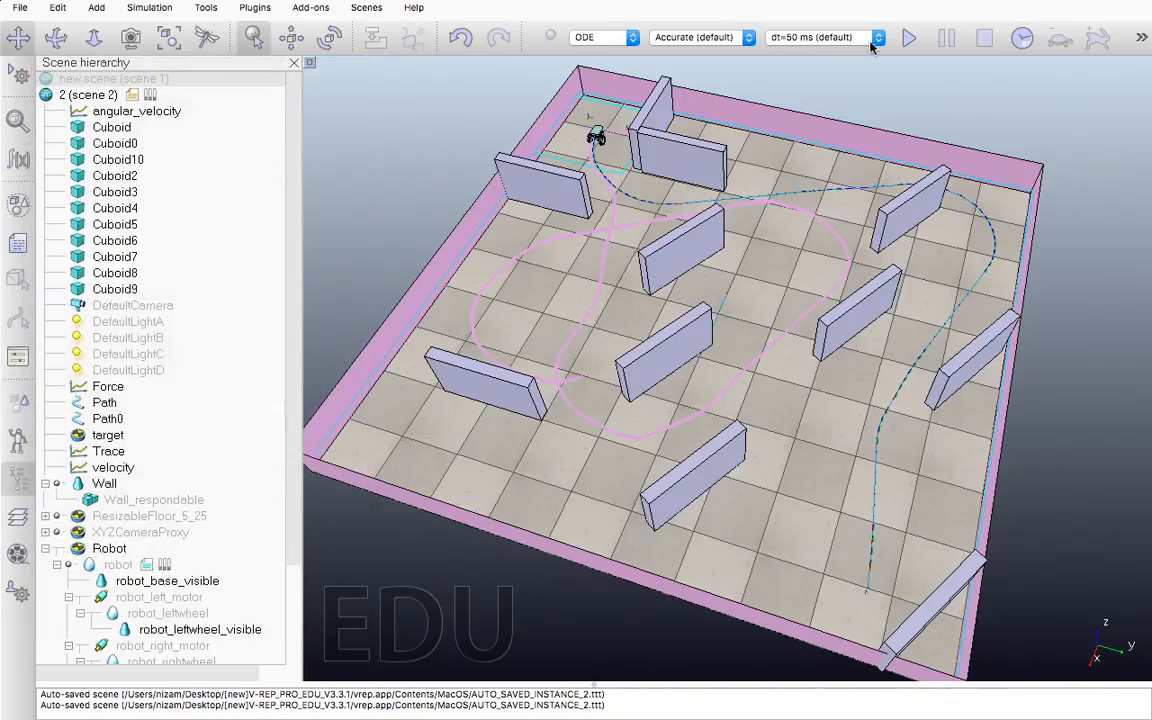
Run the simulation so the robot follows the computed path, select the target dummy near its goal, and stop the simulation
left_click(908, 37)
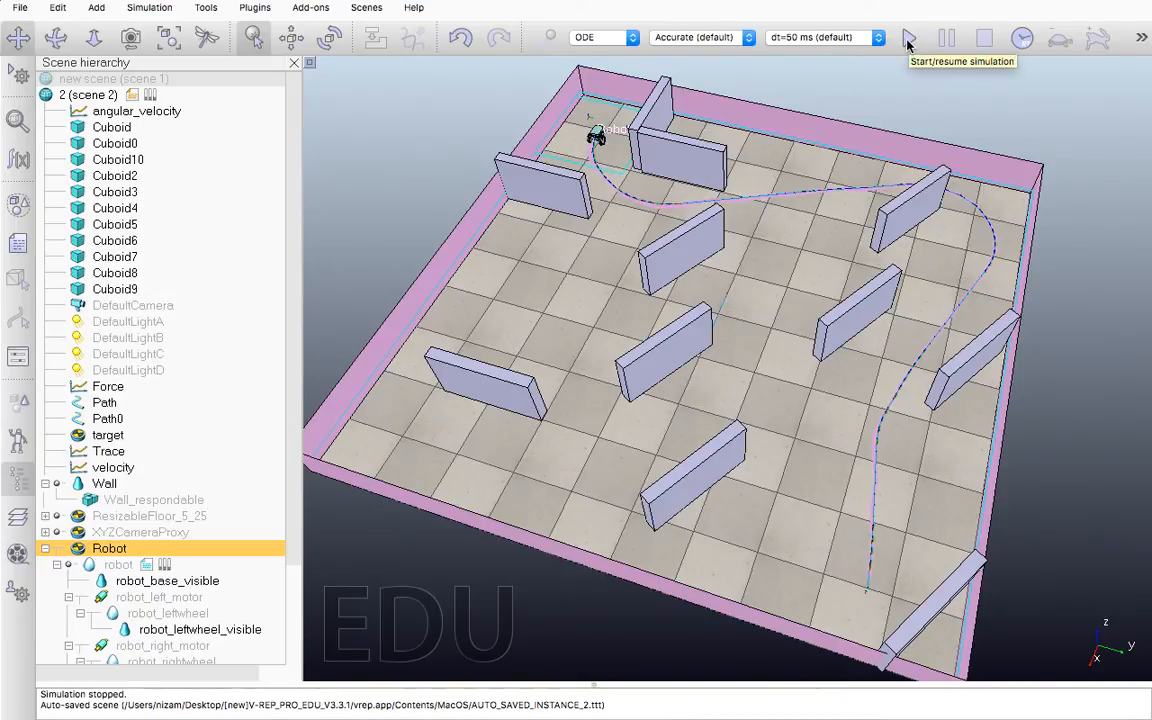
left_click(908, 37)
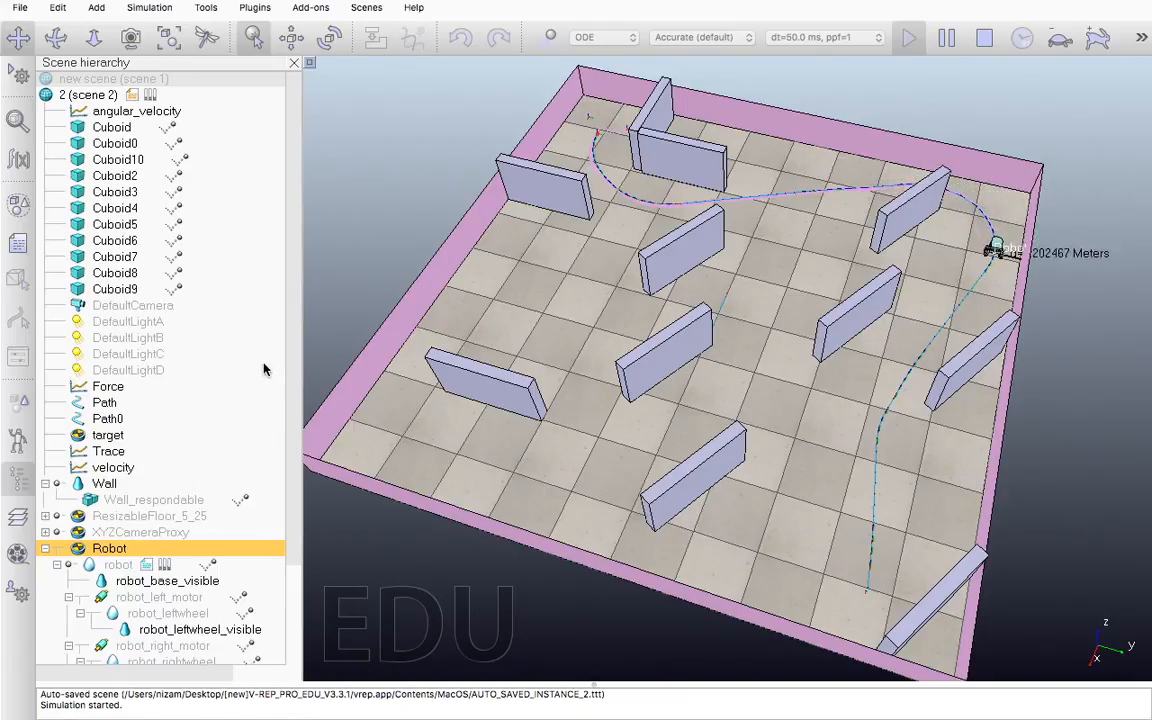
scroll(288, 455, "down", 3)
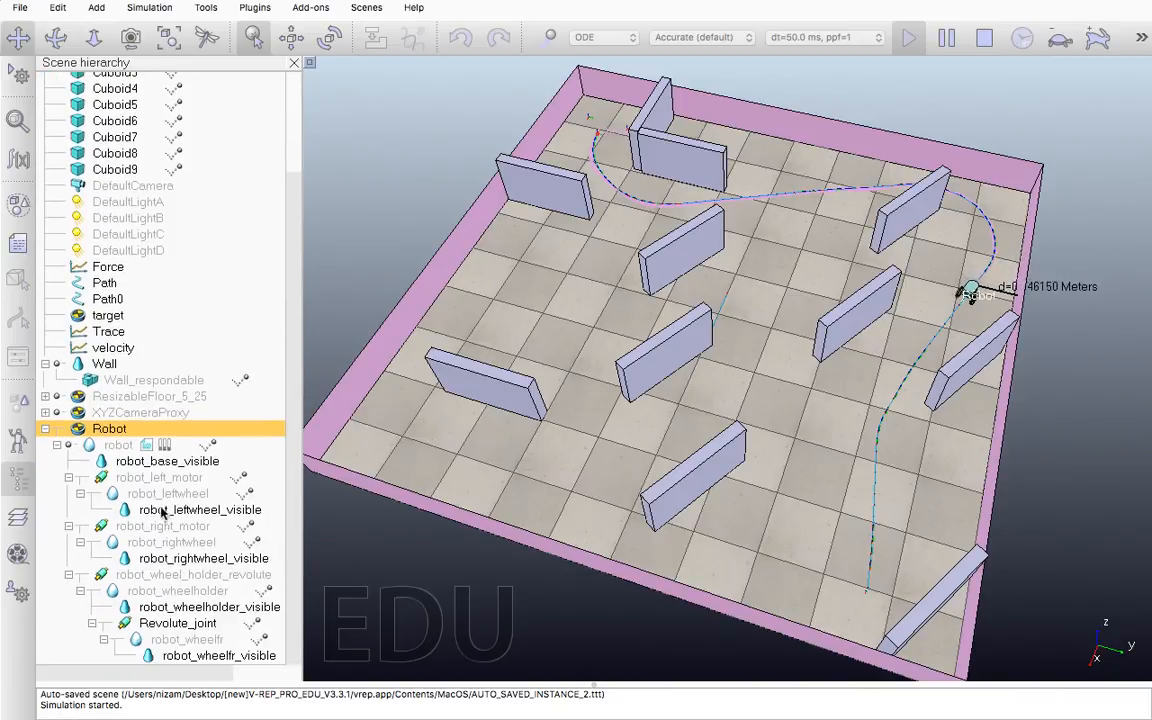
left_click(105, 315)
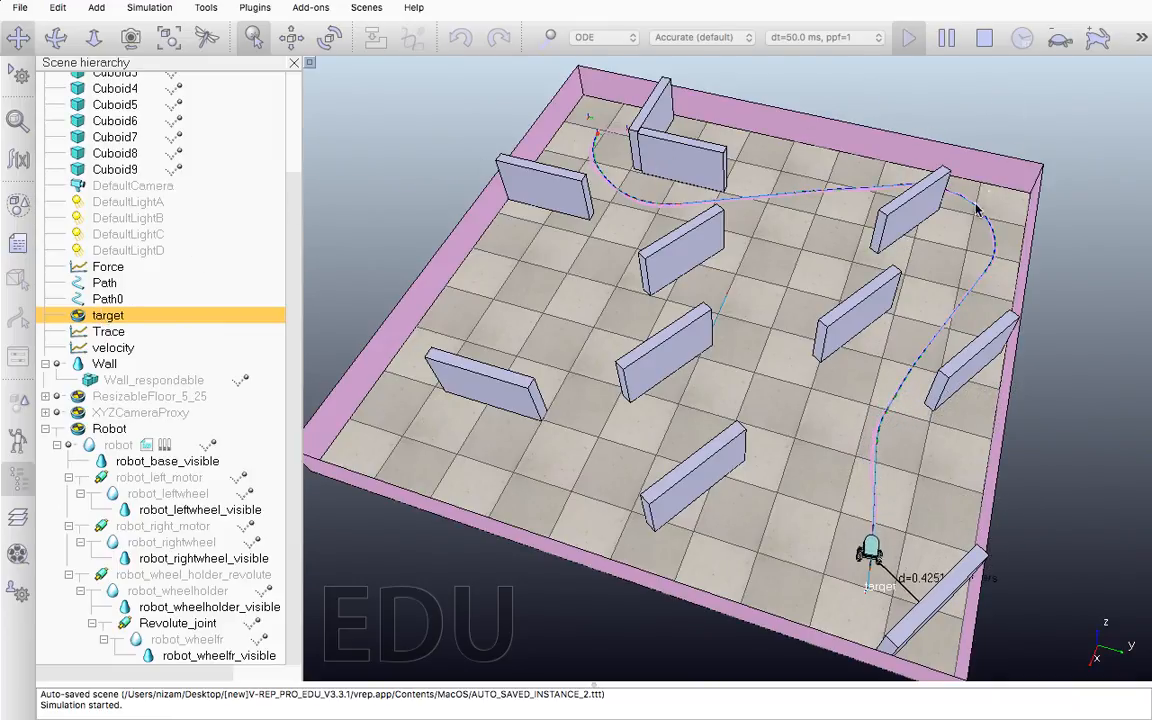
left_click(985, 38)
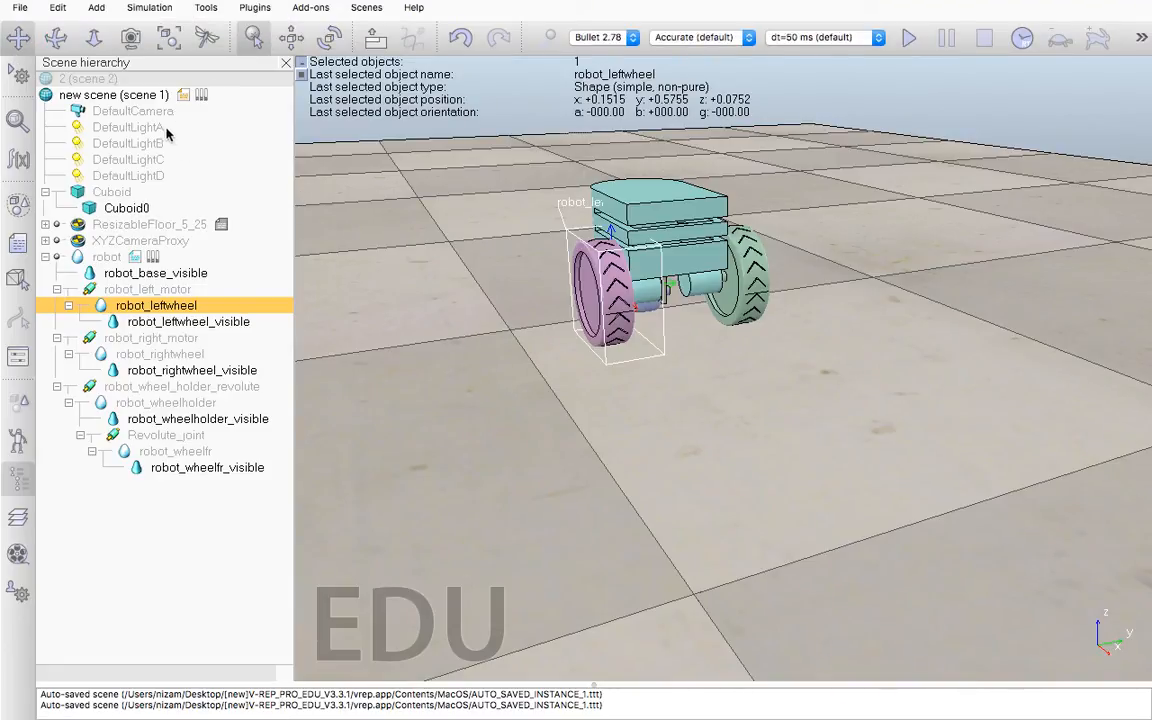
Switch back to scene 2 and add a graph object to it
left_click(105, 82)
left_click(106, 83)
left_click(88, 79)
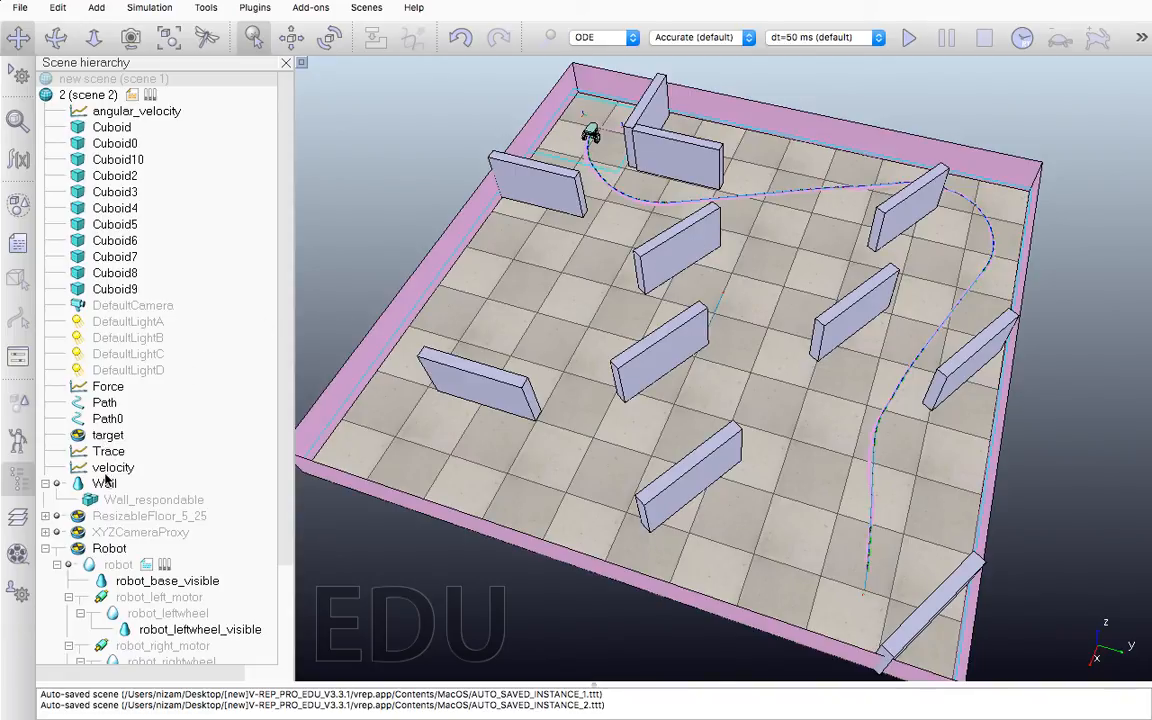
right_click(747, 297)
mouse_move(770, 338)
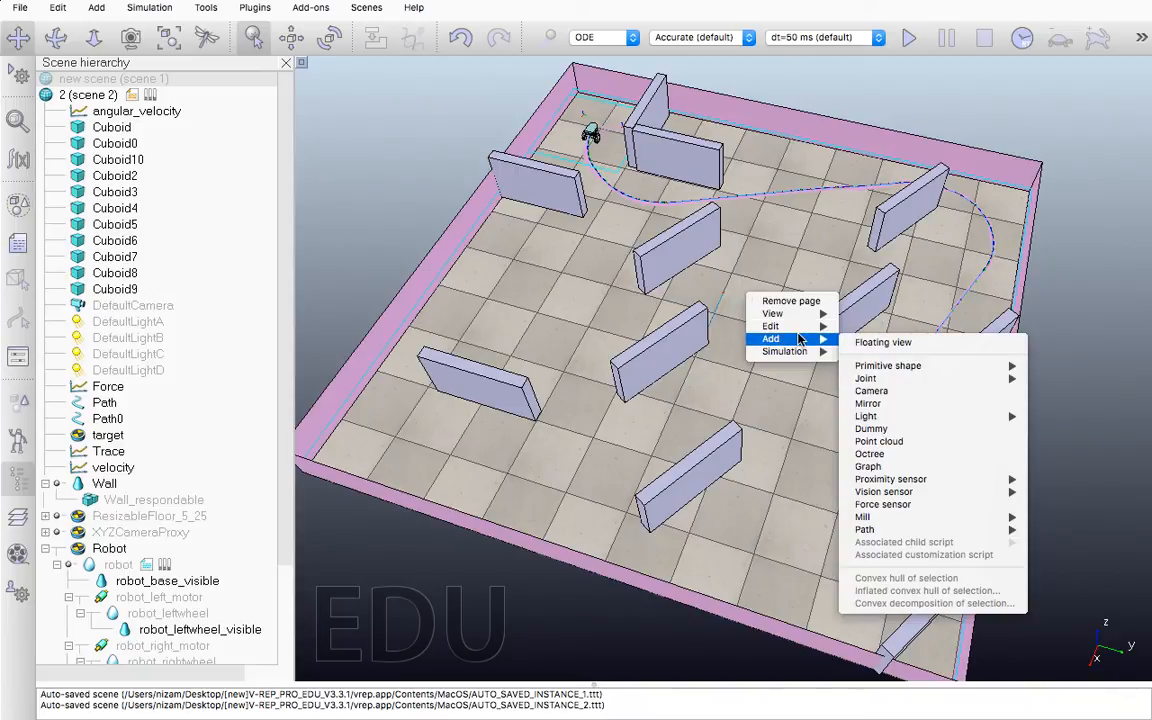
left_click(880, 466)
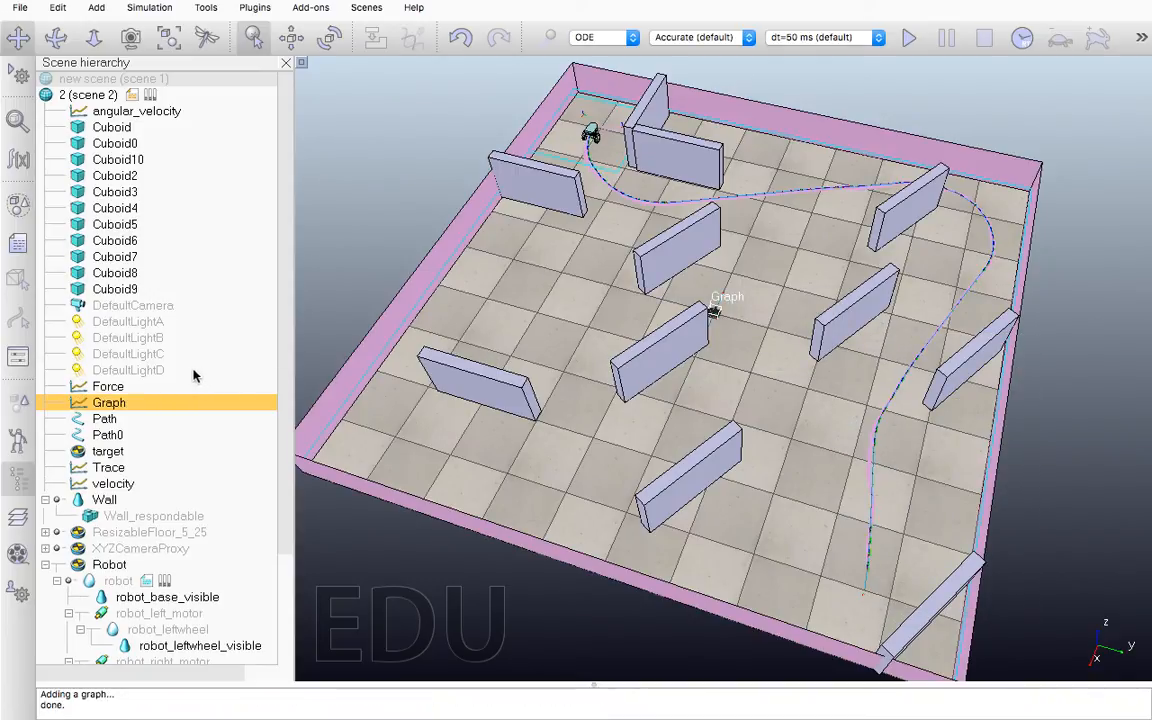
Rename the new graph as force1 and open its graph properties beside the scene hierarchy
double_click(104, 405)
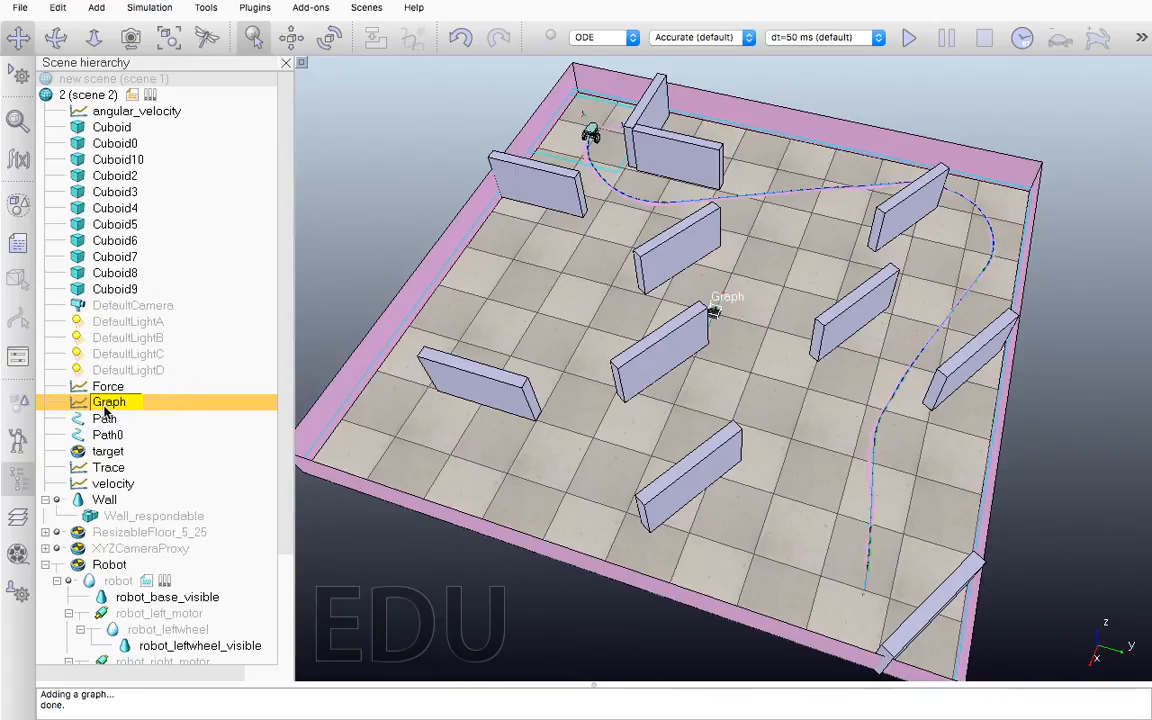
key("BackSpace")
key("BackSpace")
key("BackSpace")
key("BackSpace")
key("BackSpace")
key("Return")
double_click(78, 401)
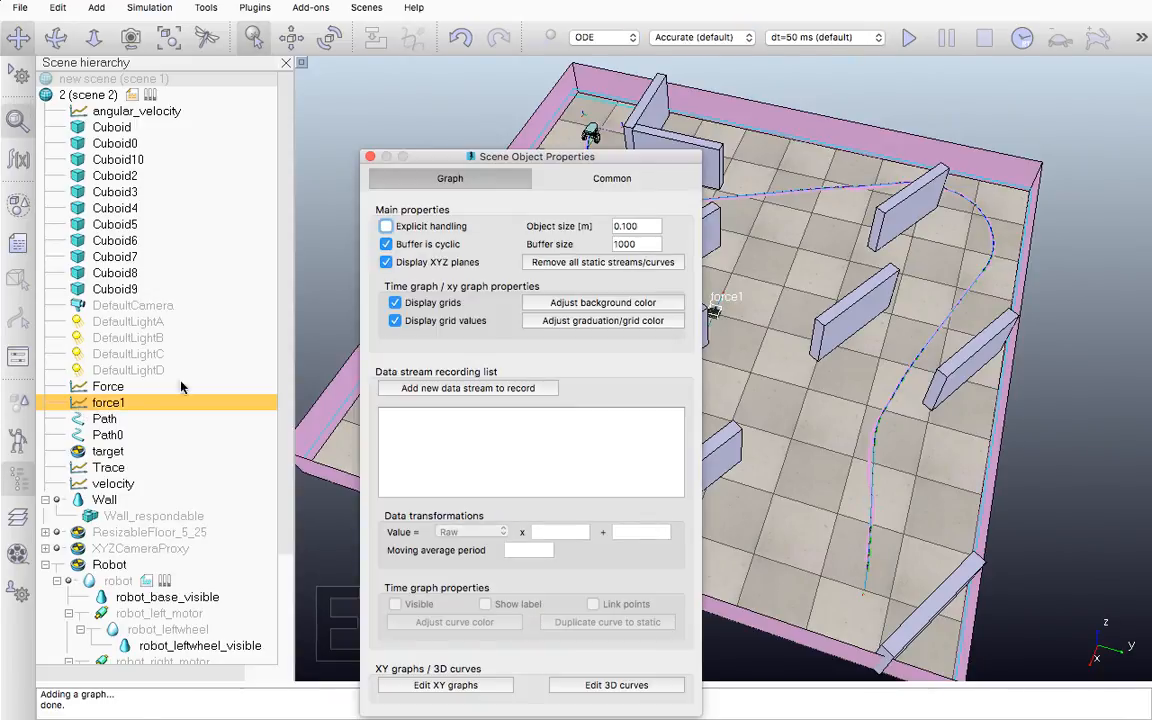
left_click_drag(470, 156, 633, 72)
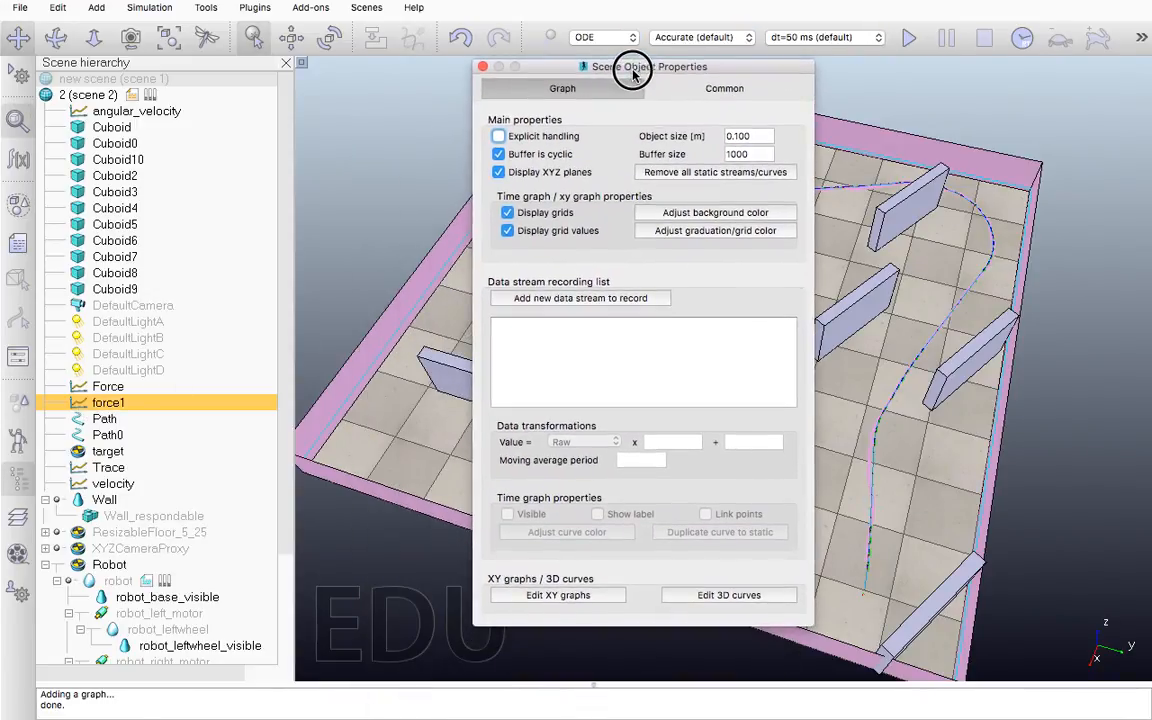
Add a floating view, associate it with the selected force1 graph, and swap the graph into the main view
left_click_drag(758, 155, 738, 155)
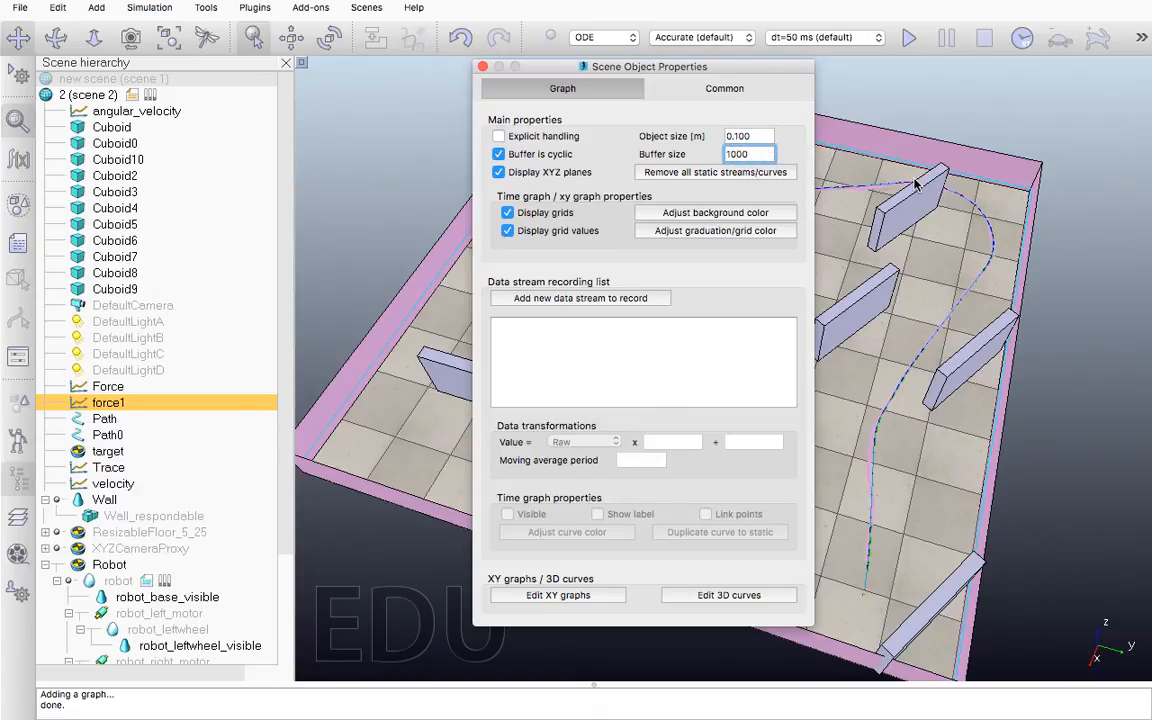
right_click(993, 208)
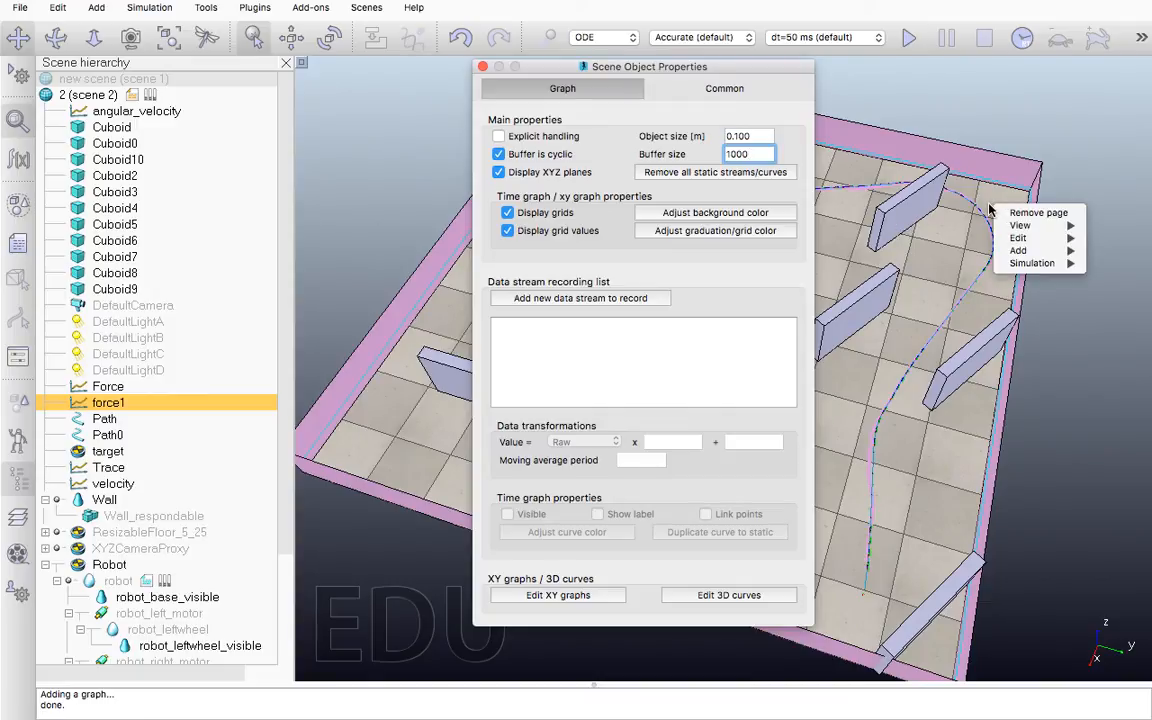
mouse_move(1018, 250)
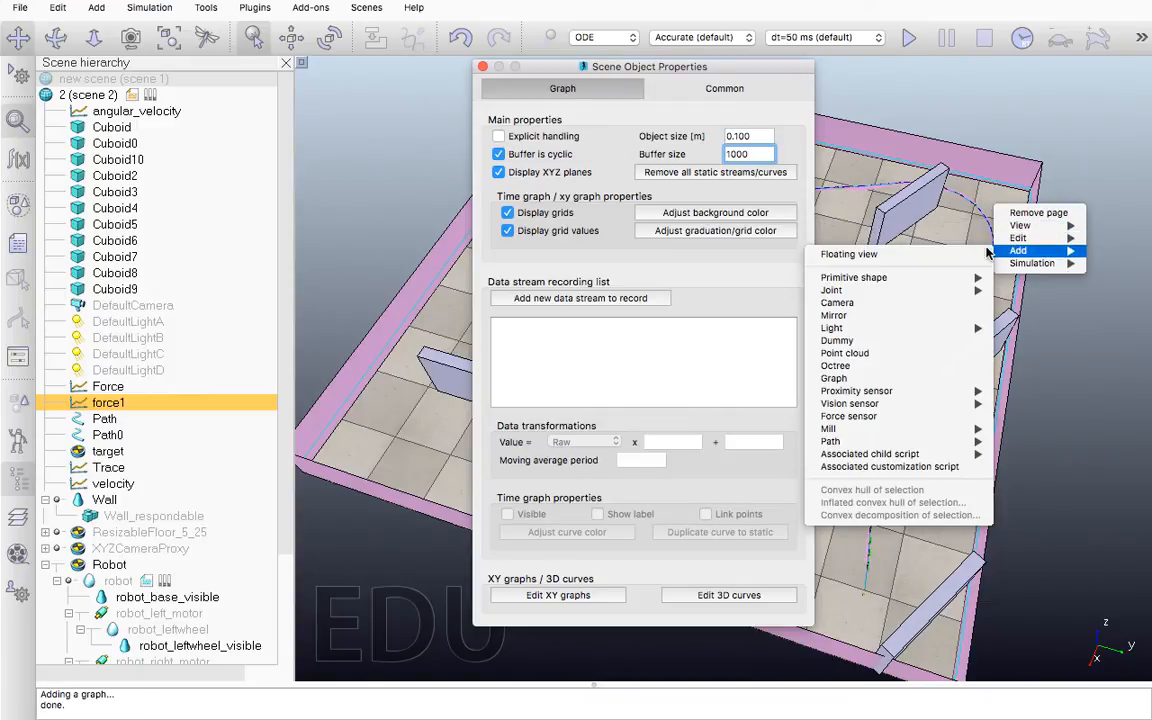
left_click(933, 256)
right_click(951, 172)
mouse_move(978, 196)
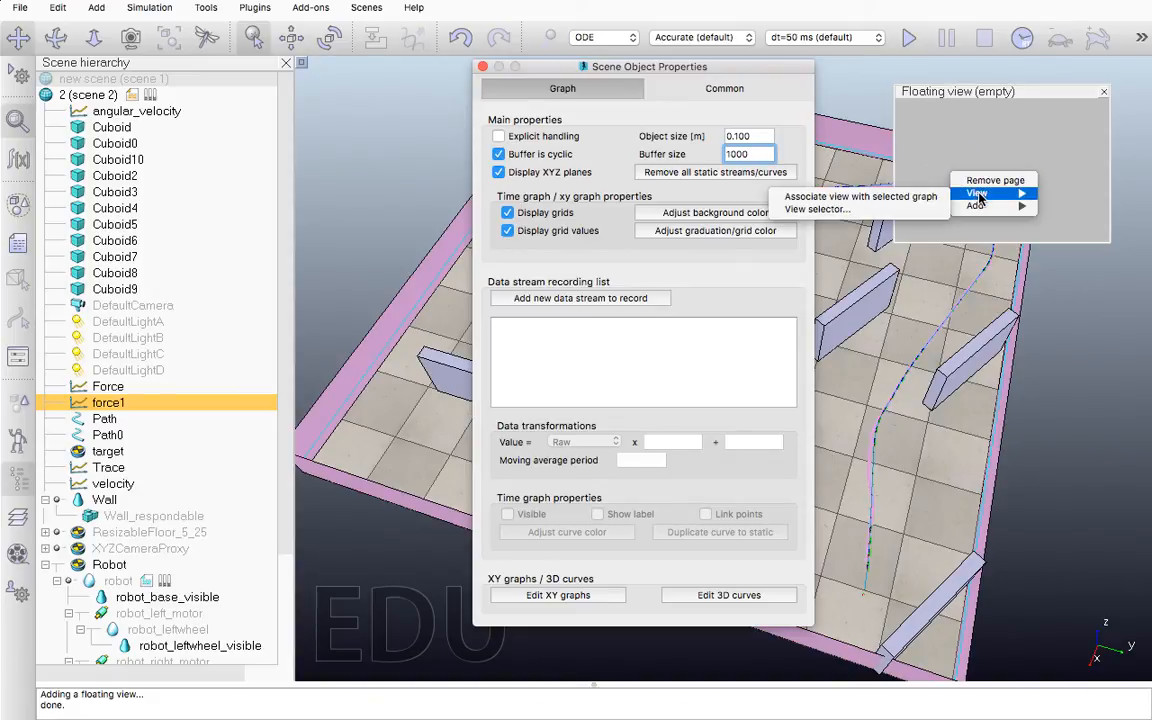
left_click(923, 198)
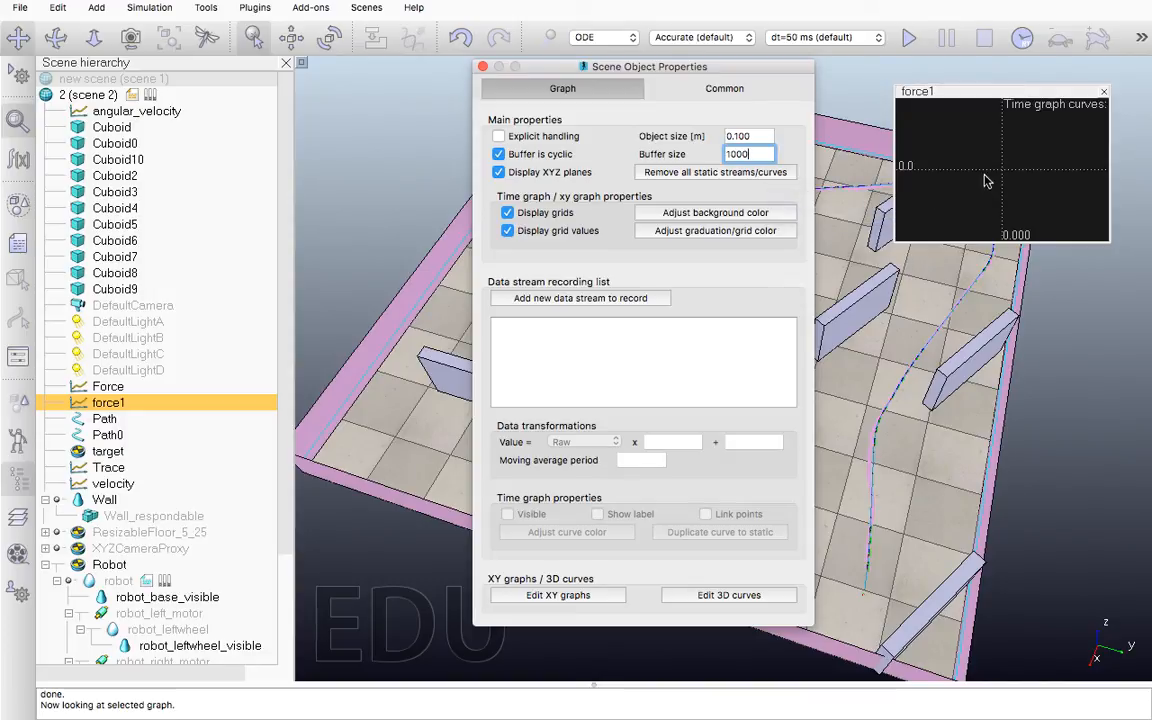
double_click(984, 172)
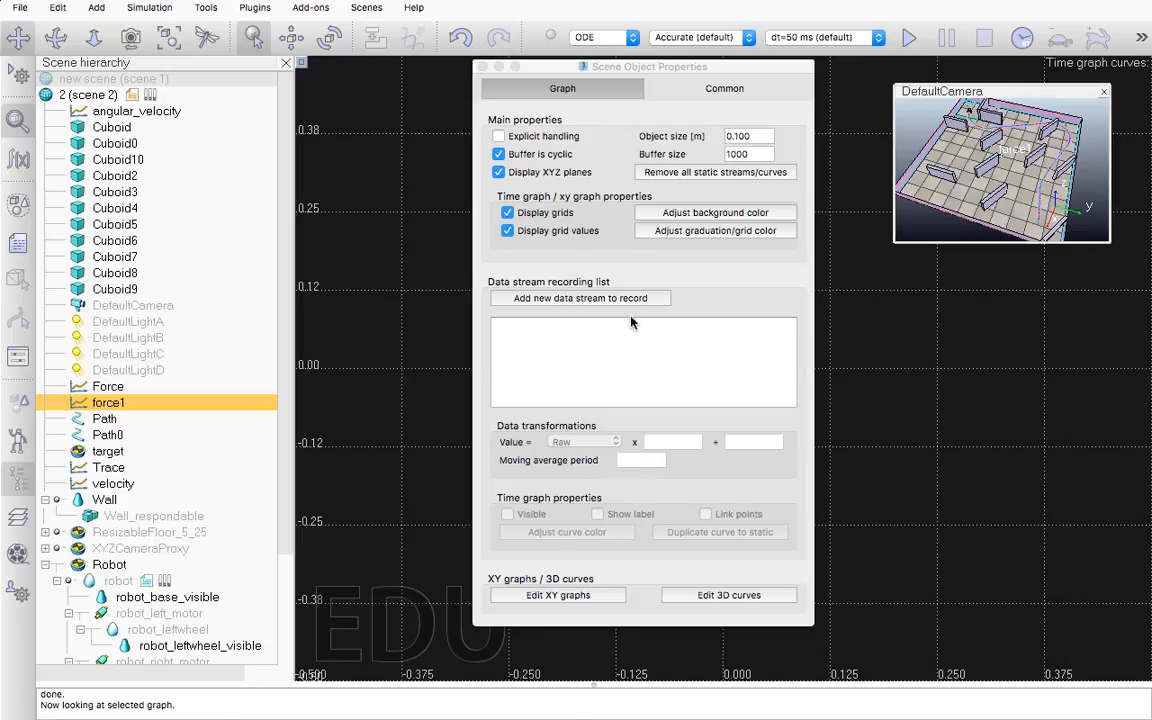
Set the force1 graph's background color to white, with red, green and blue at 1.00
left_click(694, 215)
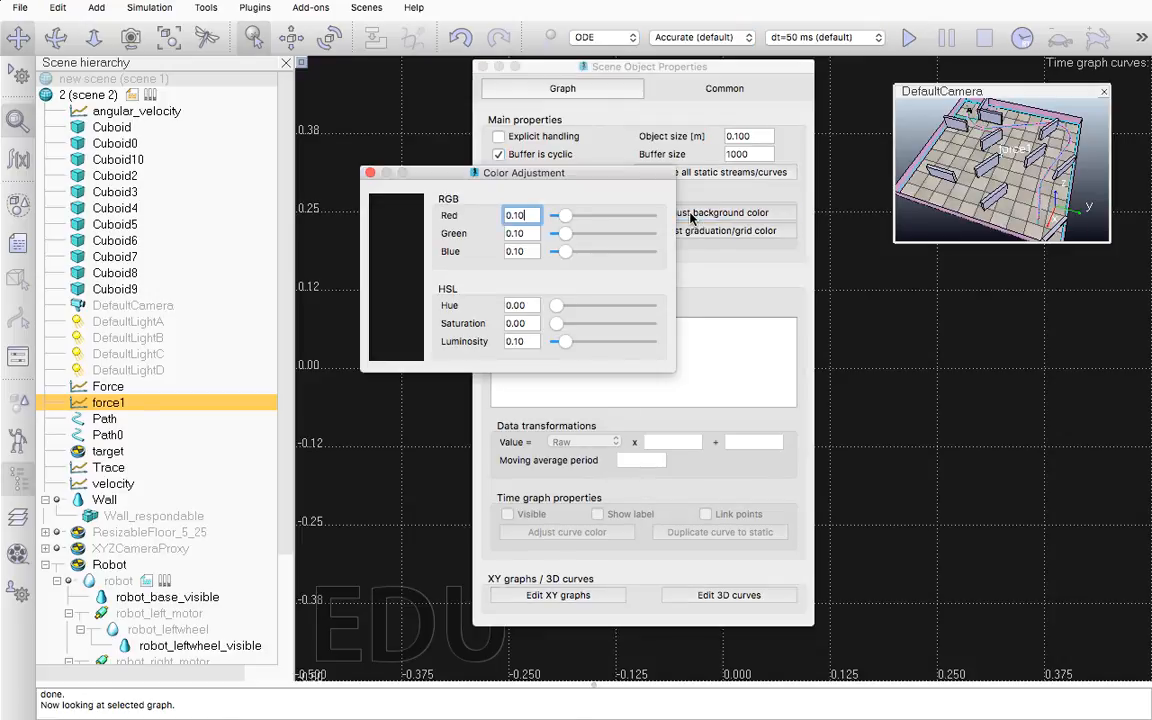
left_click_drag(570, 215, 642, 216)
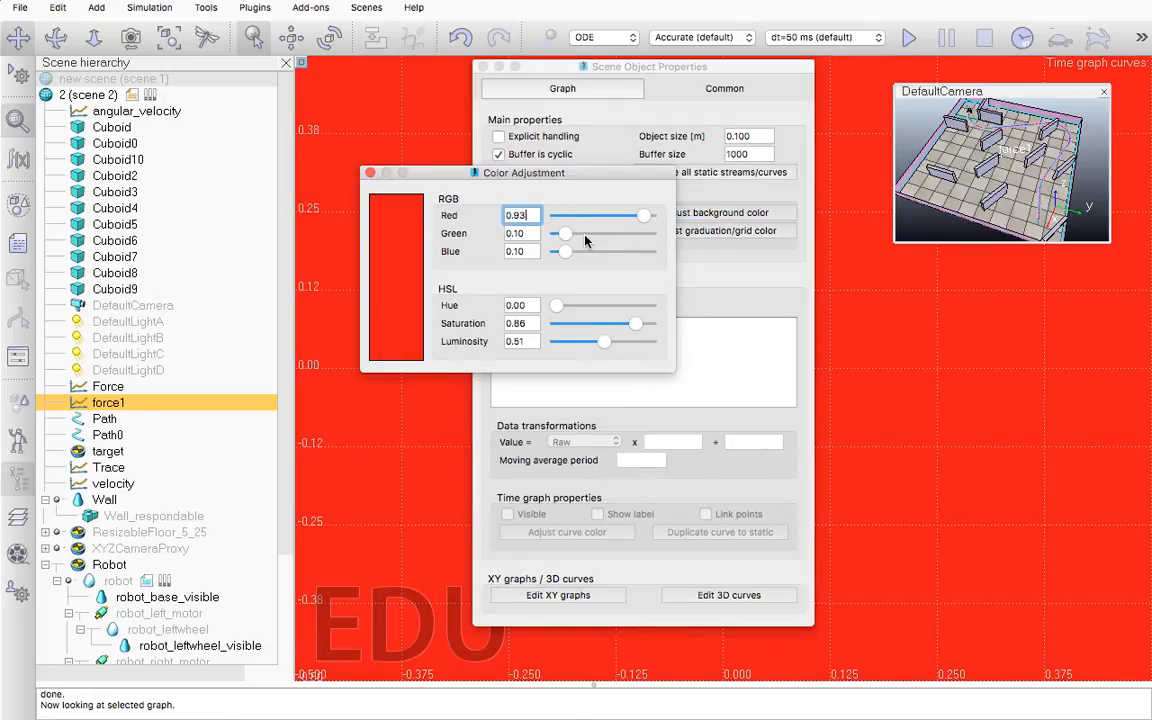
left_click_drag(566, 233, 655, 233)
left_click_drag(566, 251, 665, 222)
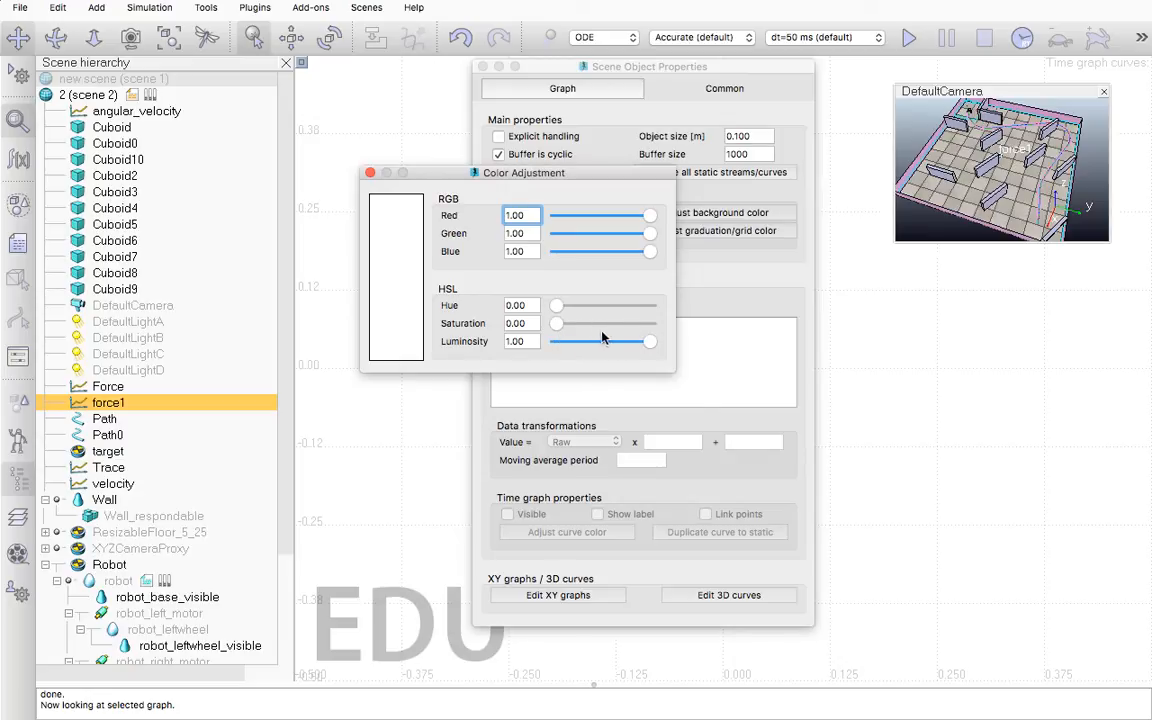
mouse_move(649, 342)
left_mouse_down()
mouse_move(603, 342)
mouse_move(654, 345)
left_mouse_up()
left_click(371, 173)
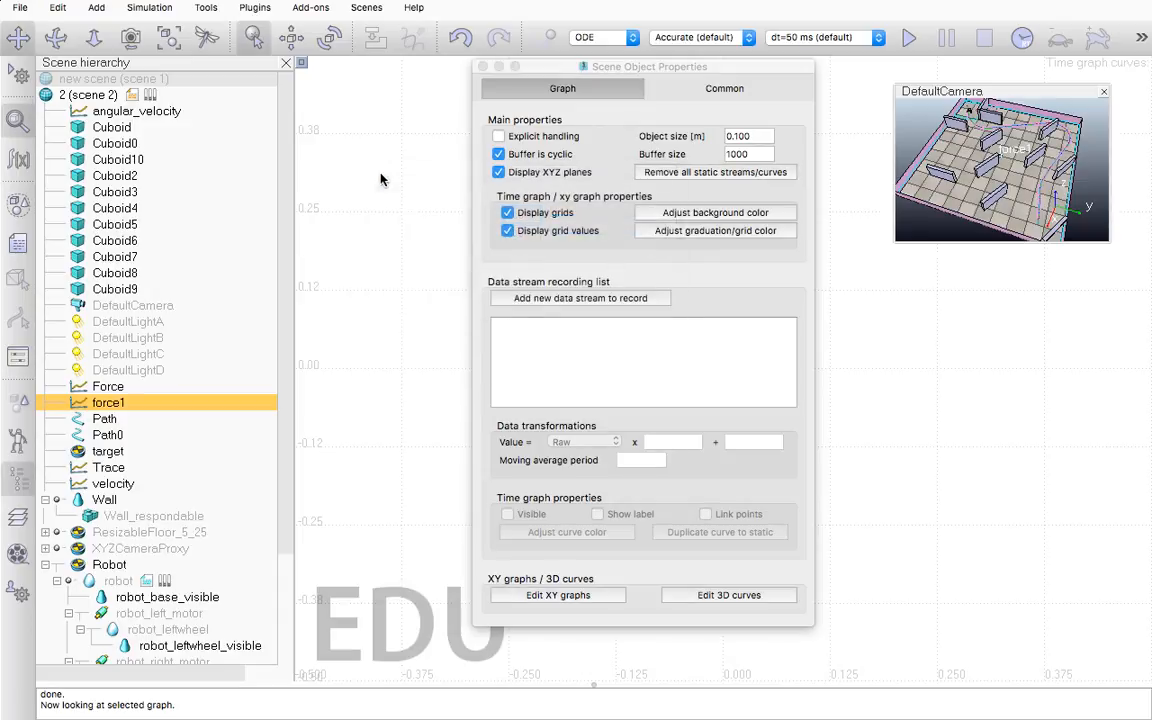
Set the force1 graph's graduation/grid color to black, with red, green and blue at 0.00
left_click(700, 234)
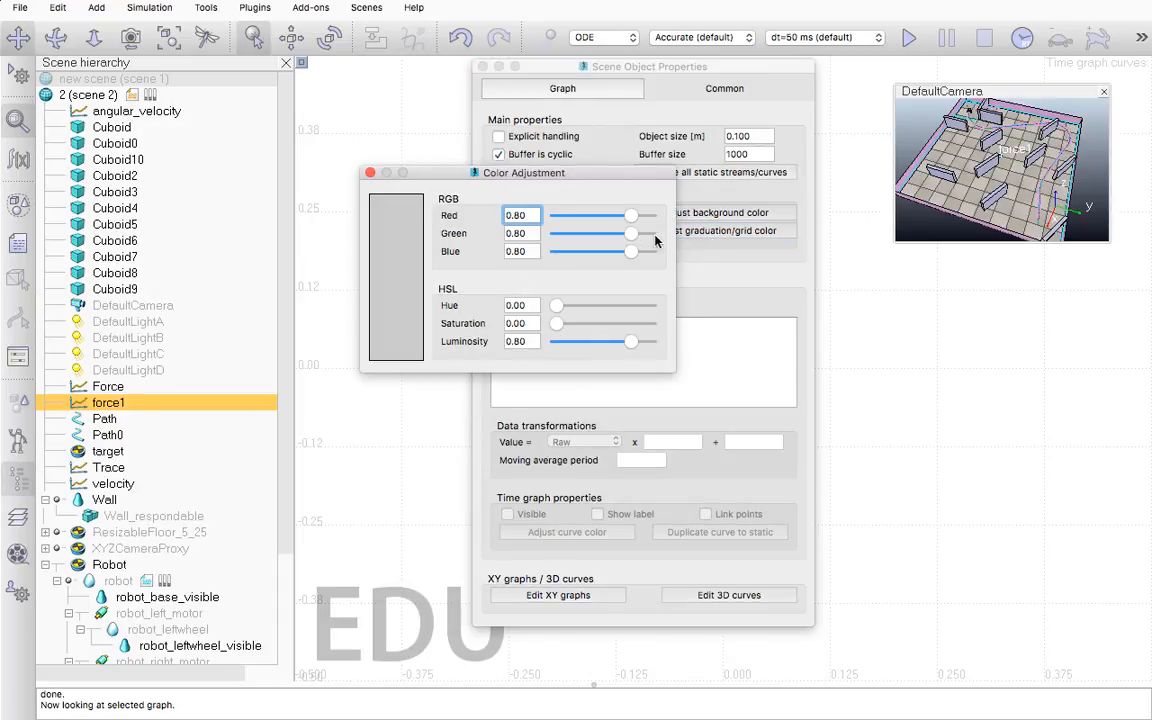
left_click_drag(630, 216, 558, 216)
left_click_drag(632, 236, 548, 260)
left_click(581, 253)
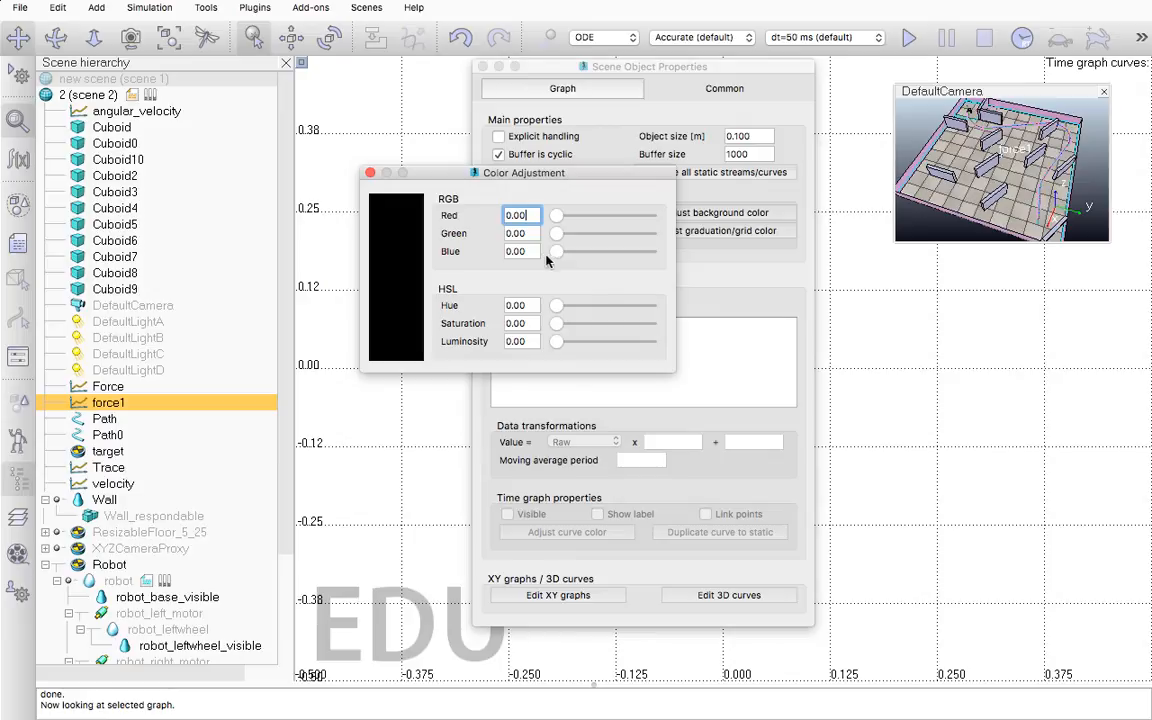
left_click(370, 172)
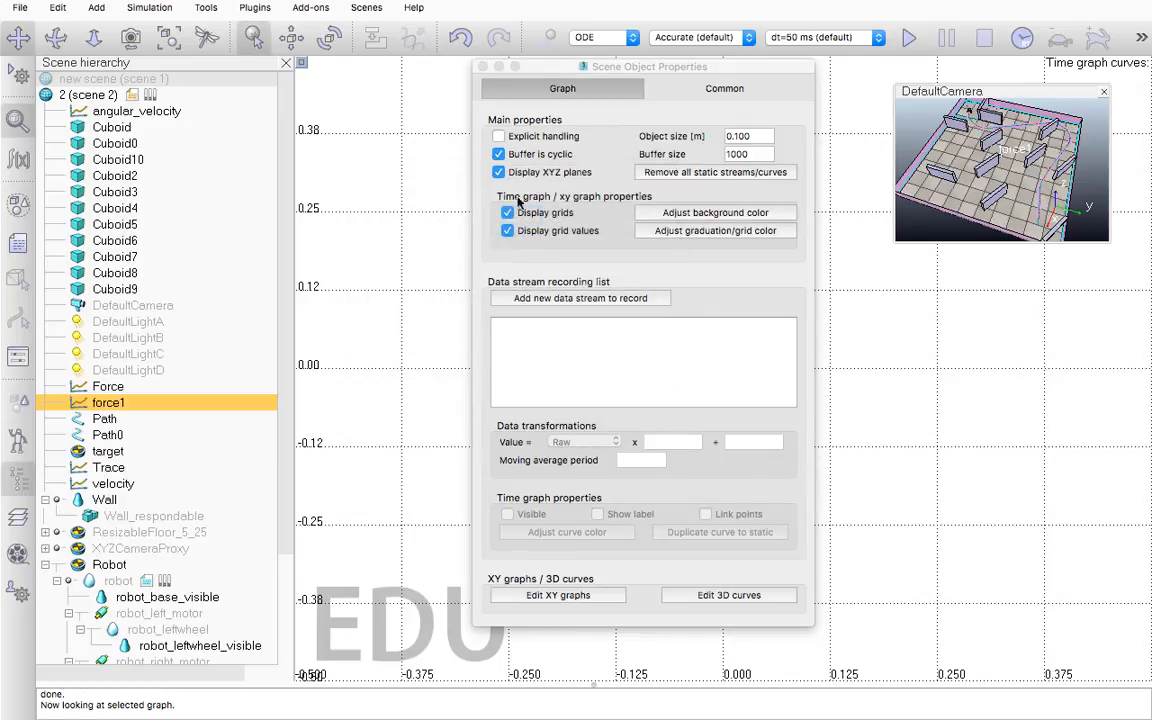
Add a data stream of type Collision: overall calculation time to force1, recording the Overall calculation time item
left_click(626, 299)
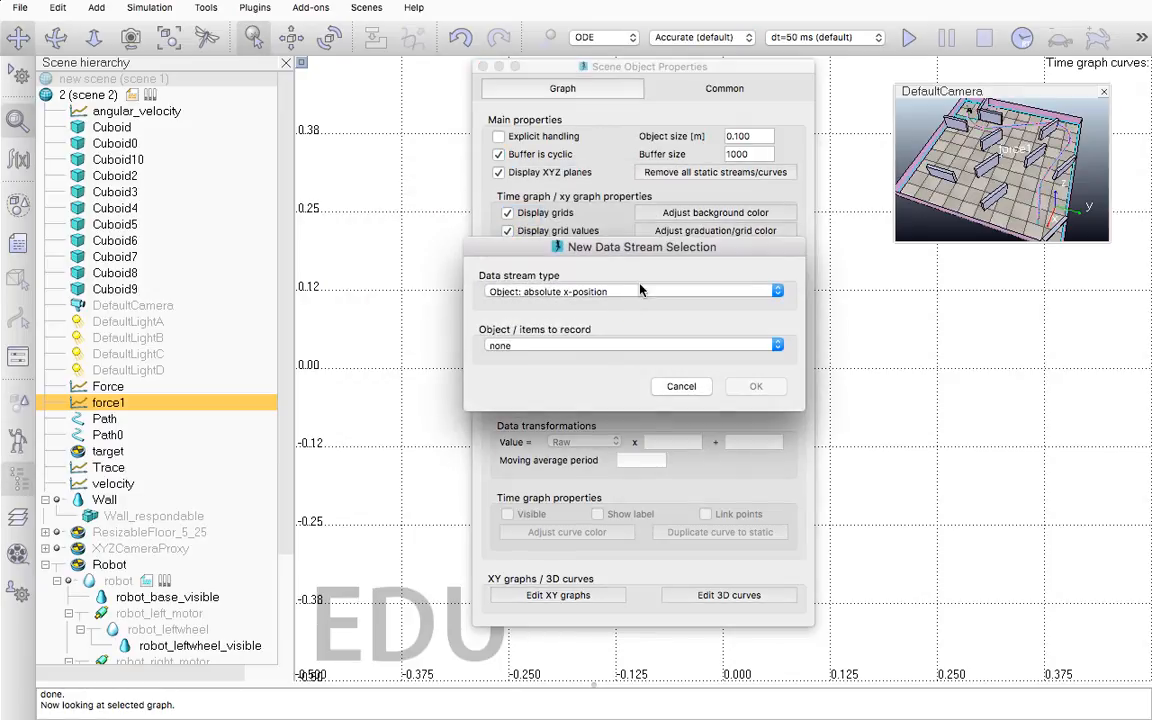
left_click_drag(623, 249, 645, 346)
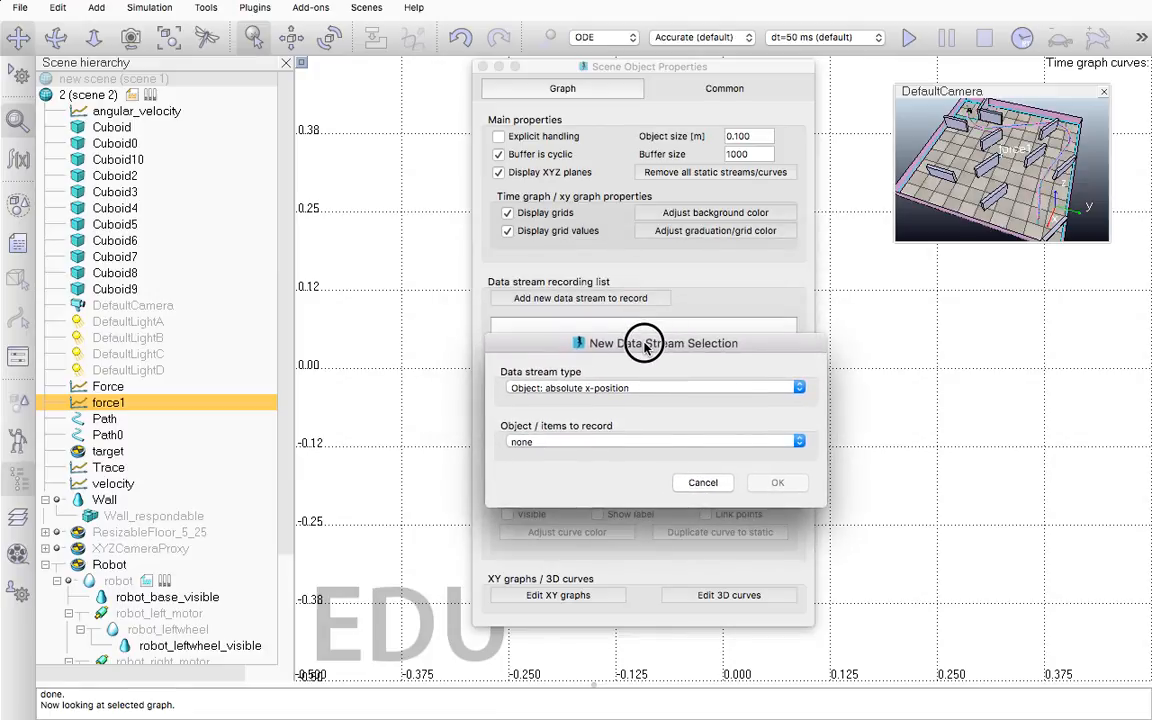
left_click_drag(645, 343, 627, 201)
left_click(660, 247)
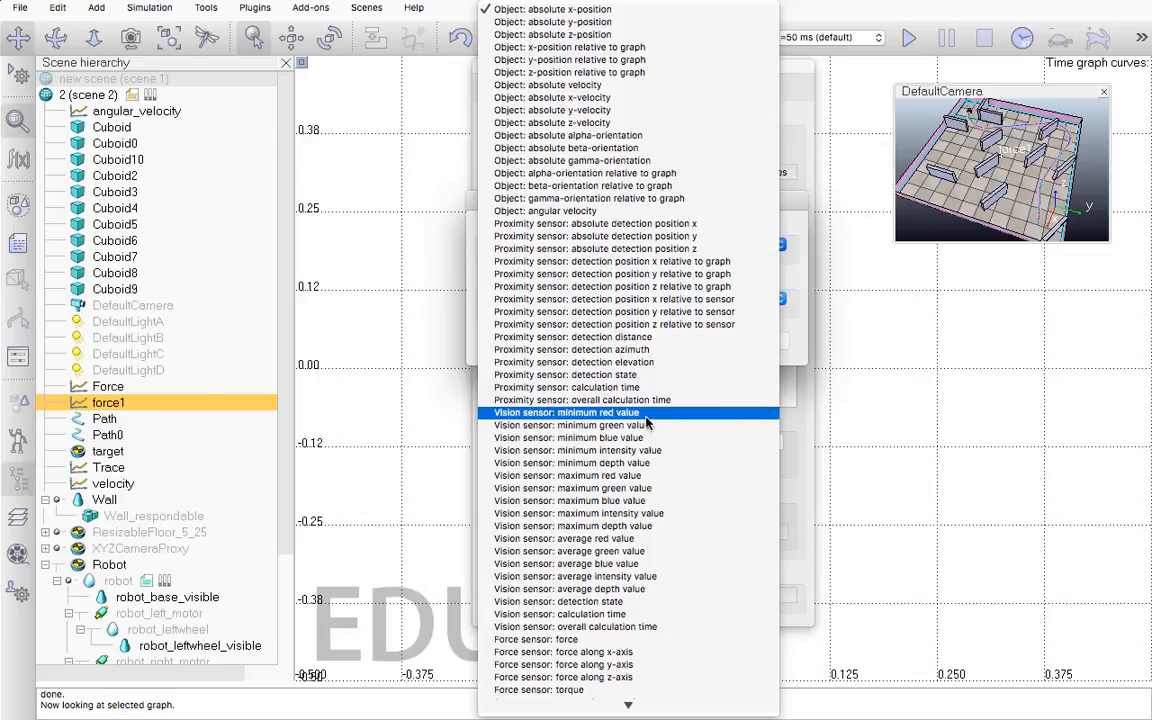
mouse_move(628, 706)
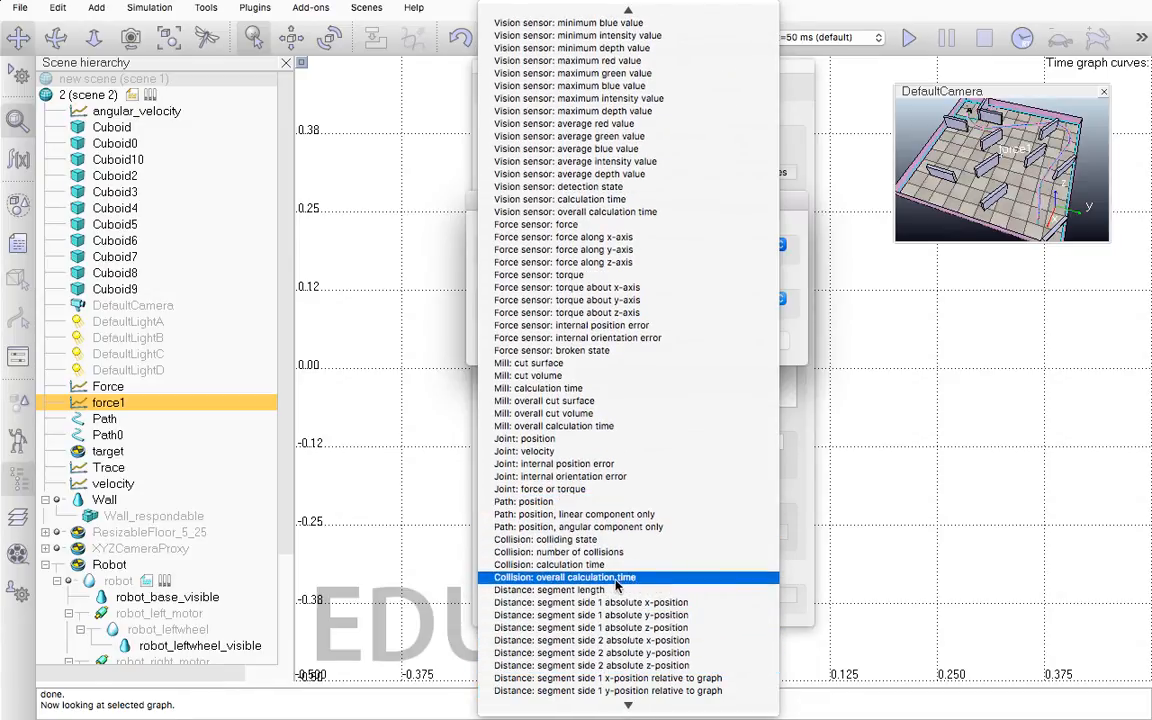
left_click(628, 579)
left_click(587, 304)
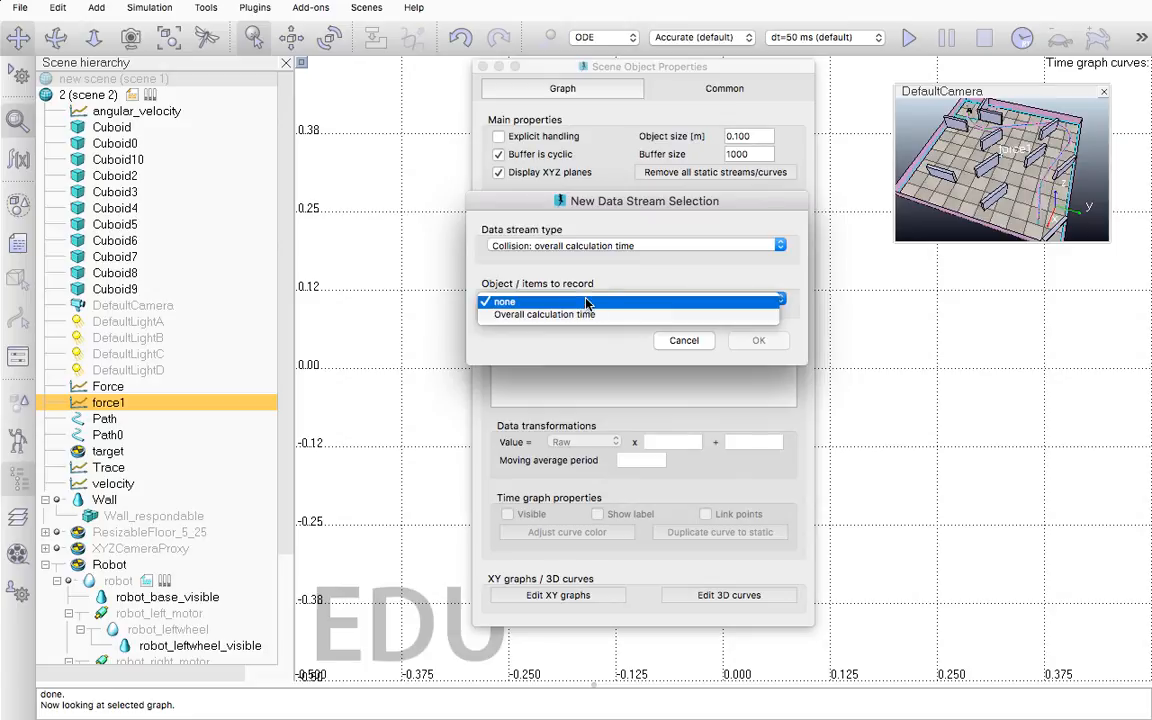
left_click(590, 317)
left_click(754, 341)
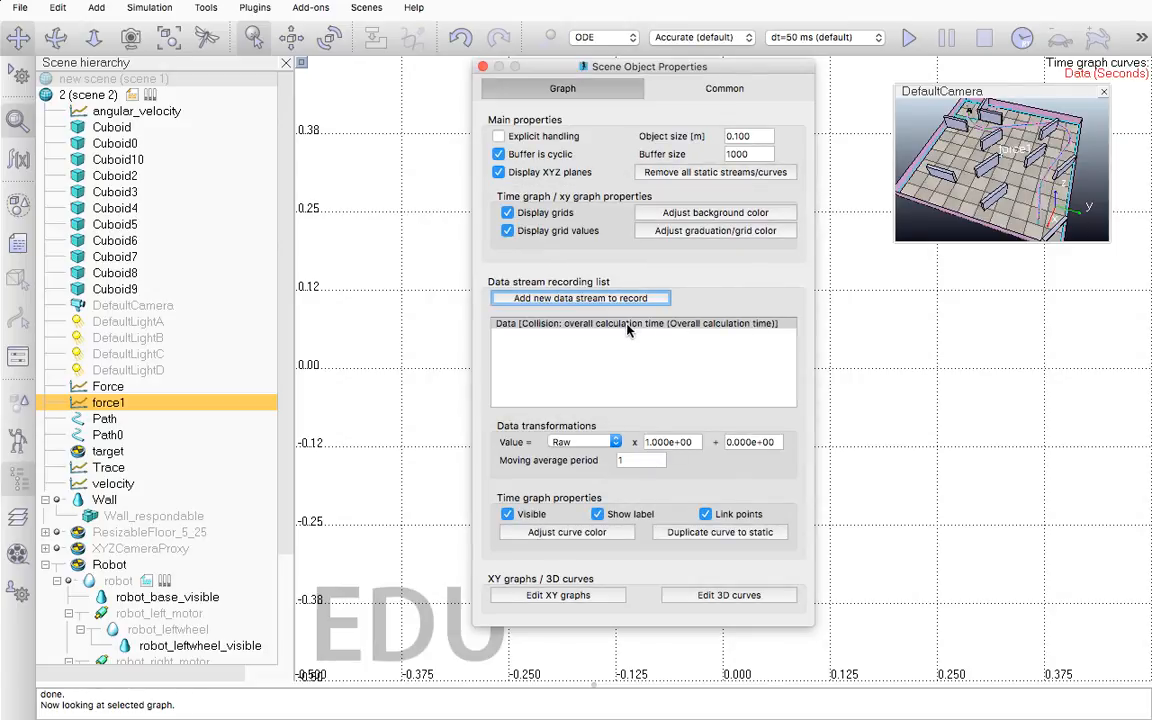
Set the force1 graph's buffer size to 10 with the graph shown in the main view
left_click(755, 155)
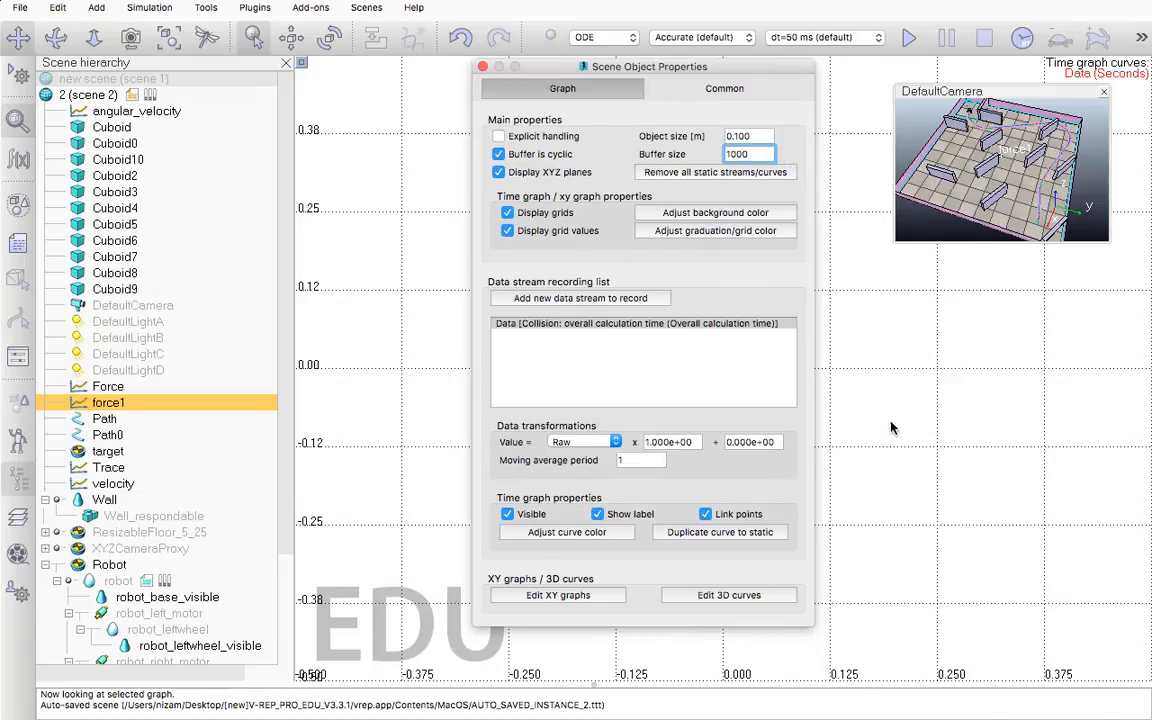
left_click(995, 178)
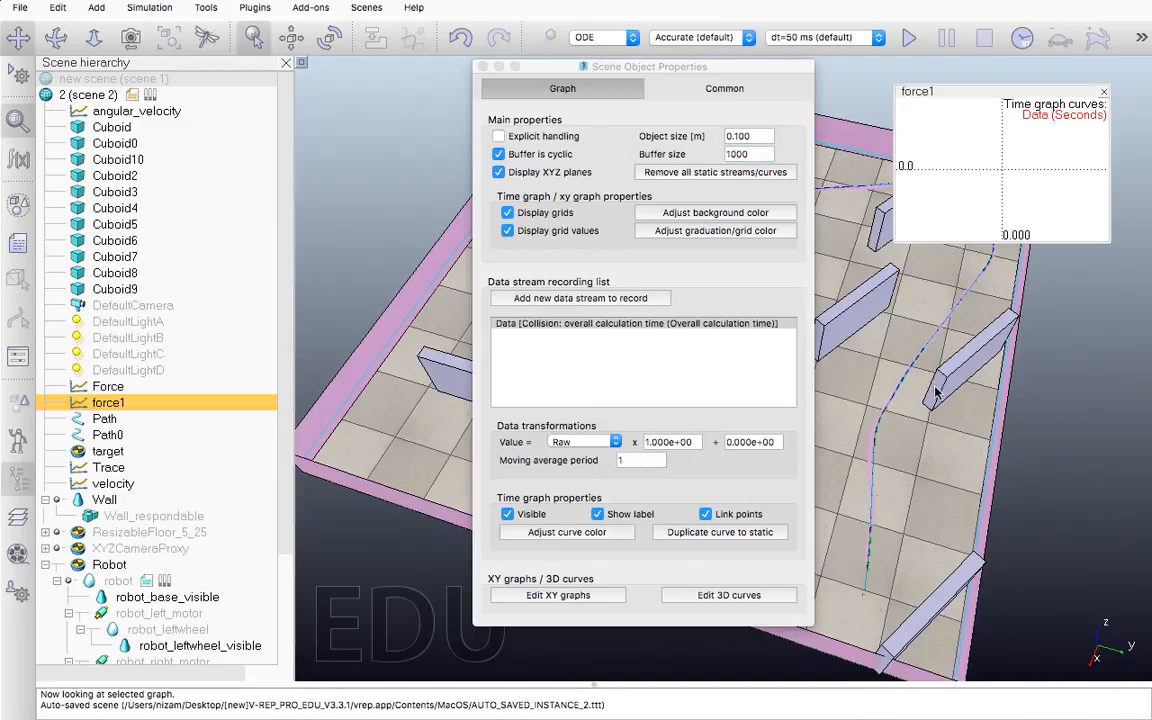
left_click(483, 67)
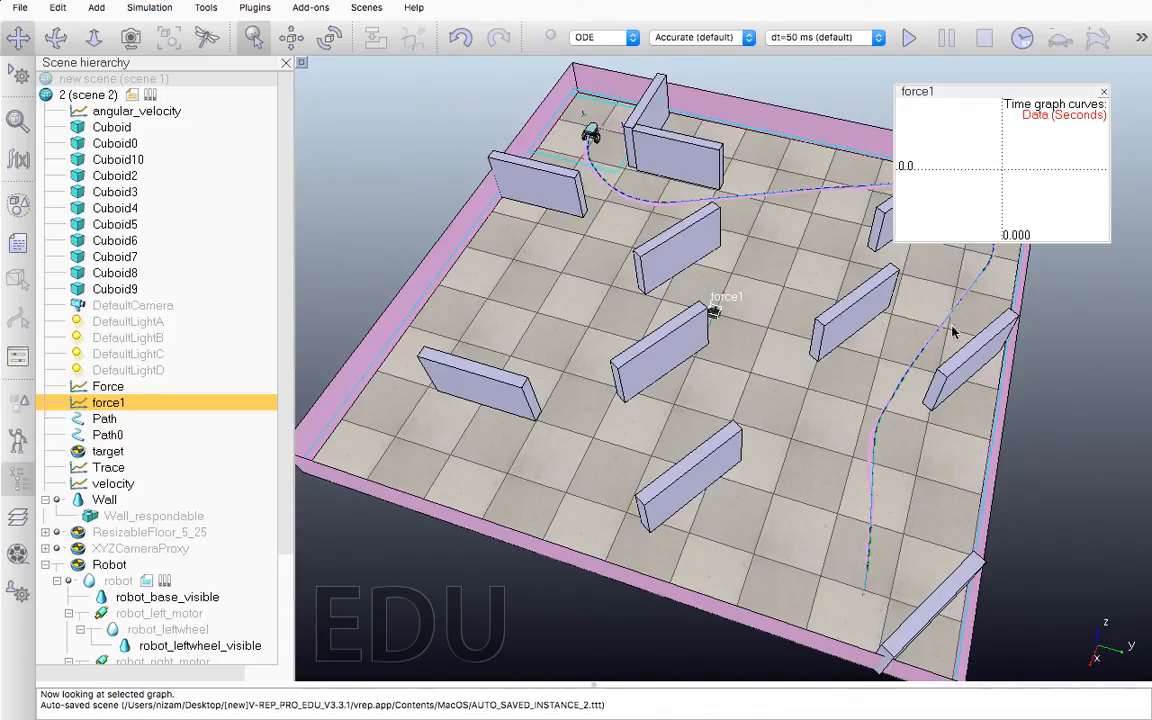
left_click(979, 192)
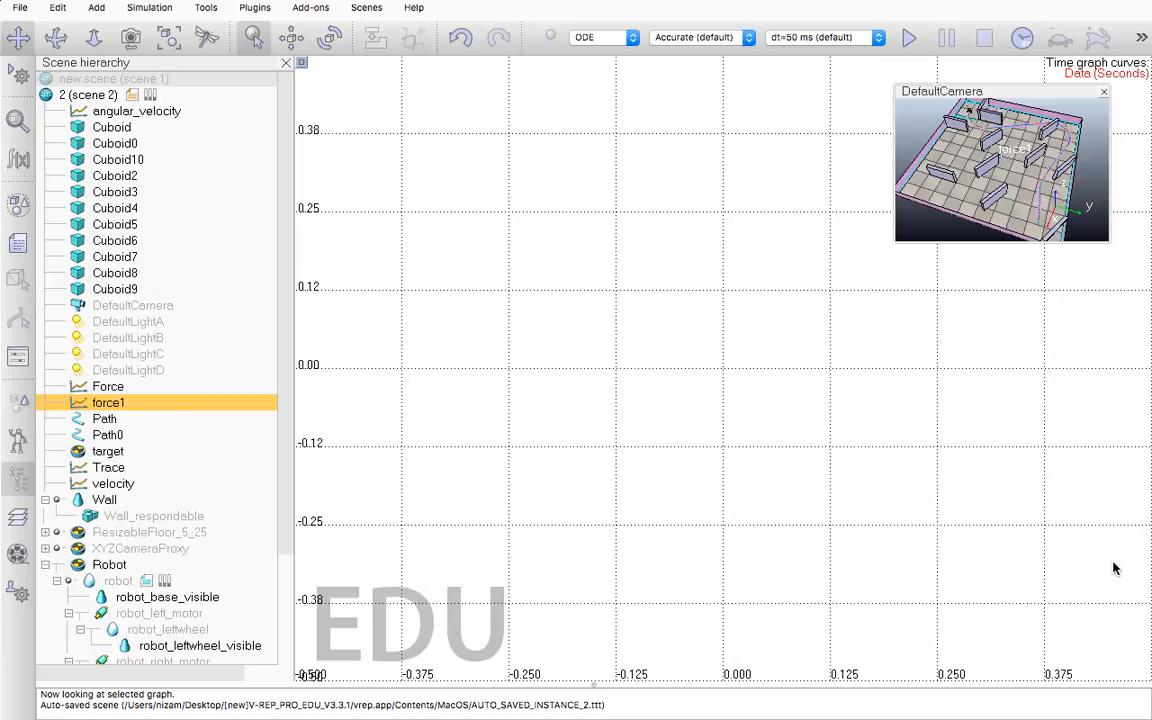
double_click(86, 404)
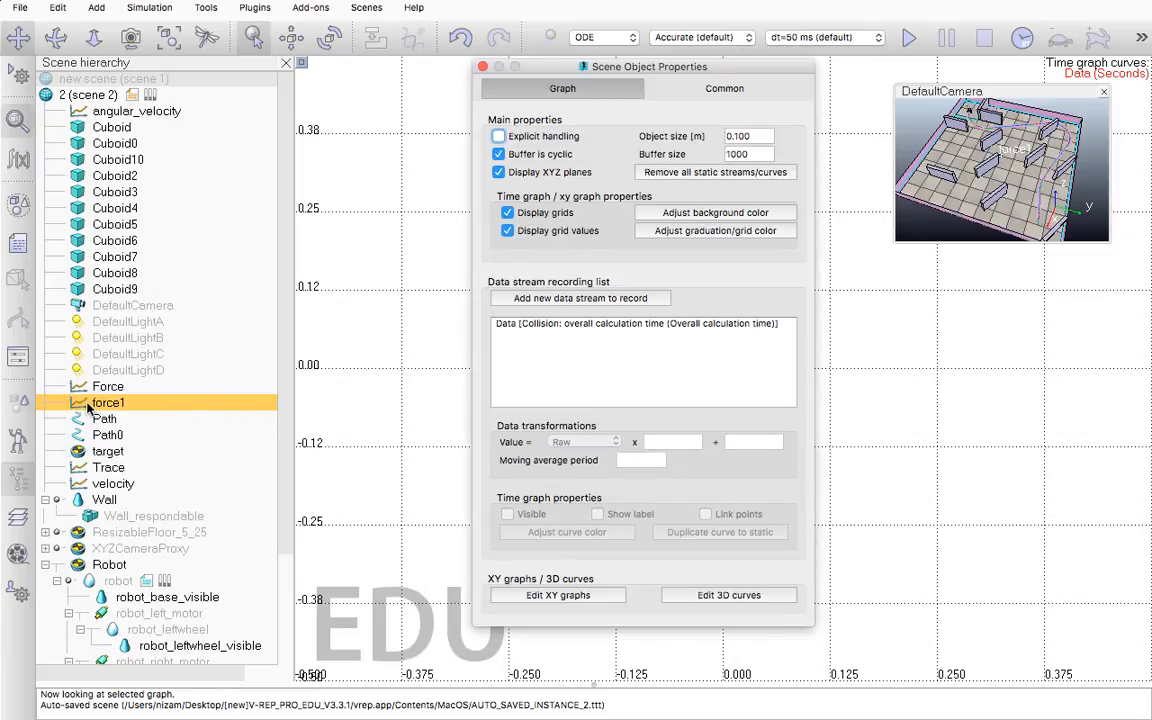
left_click(765, 154)
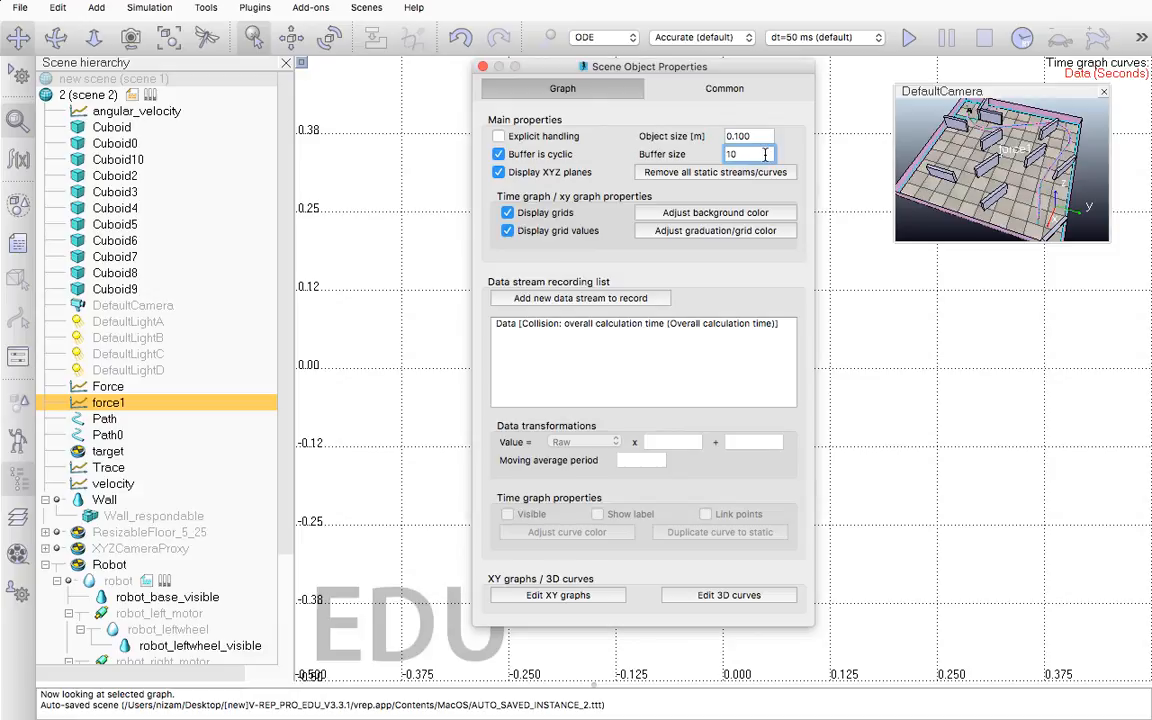
Run the simulation with force1 recording, swap the scene into the main view, and stop it when the robot nears its goal
left_click(903, 40)
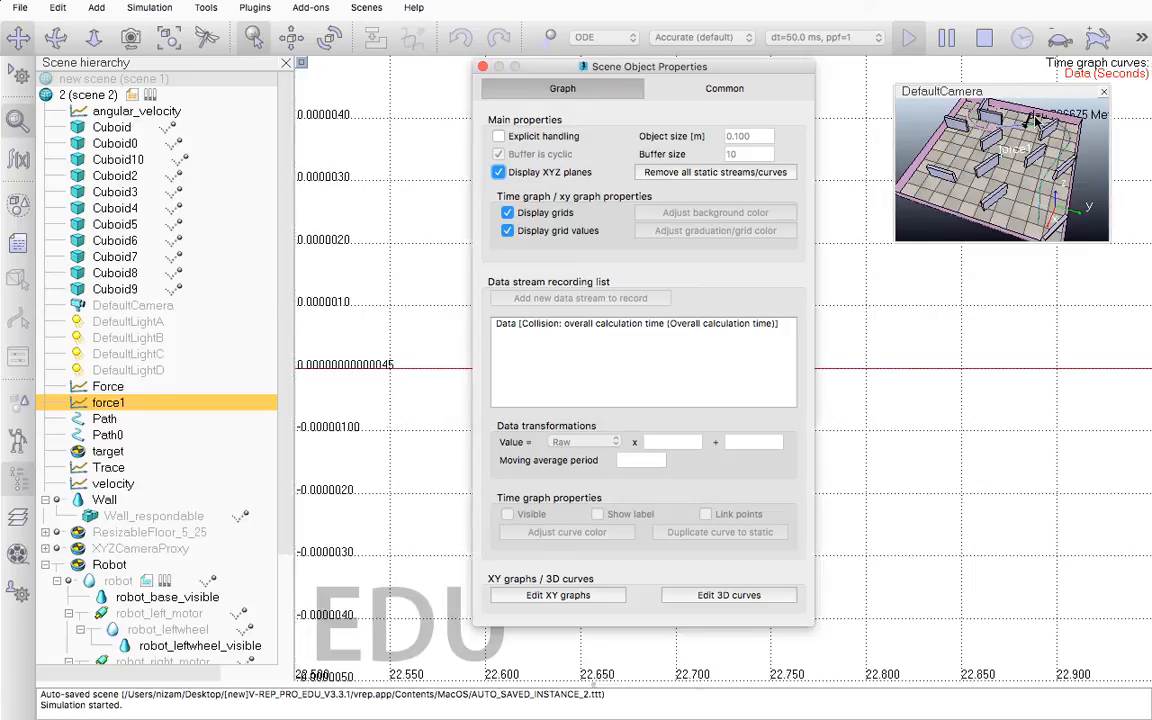
double_click(1031, 147)
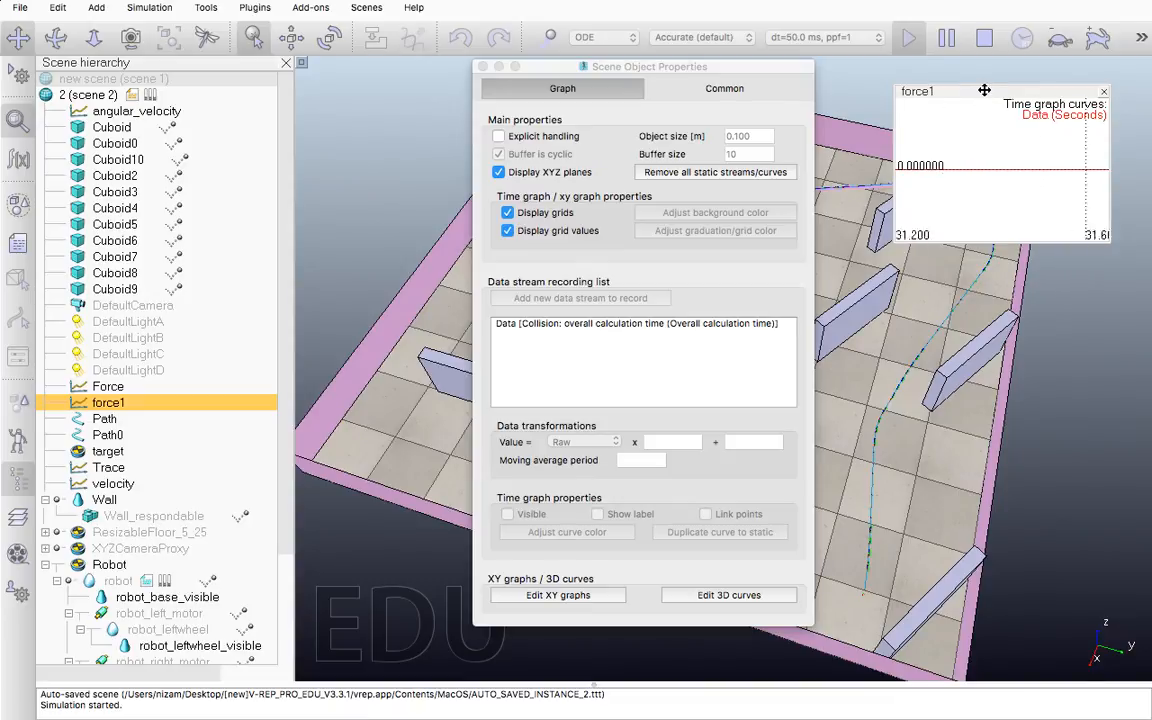
left_click_drag(992, 106, 1012, 85)
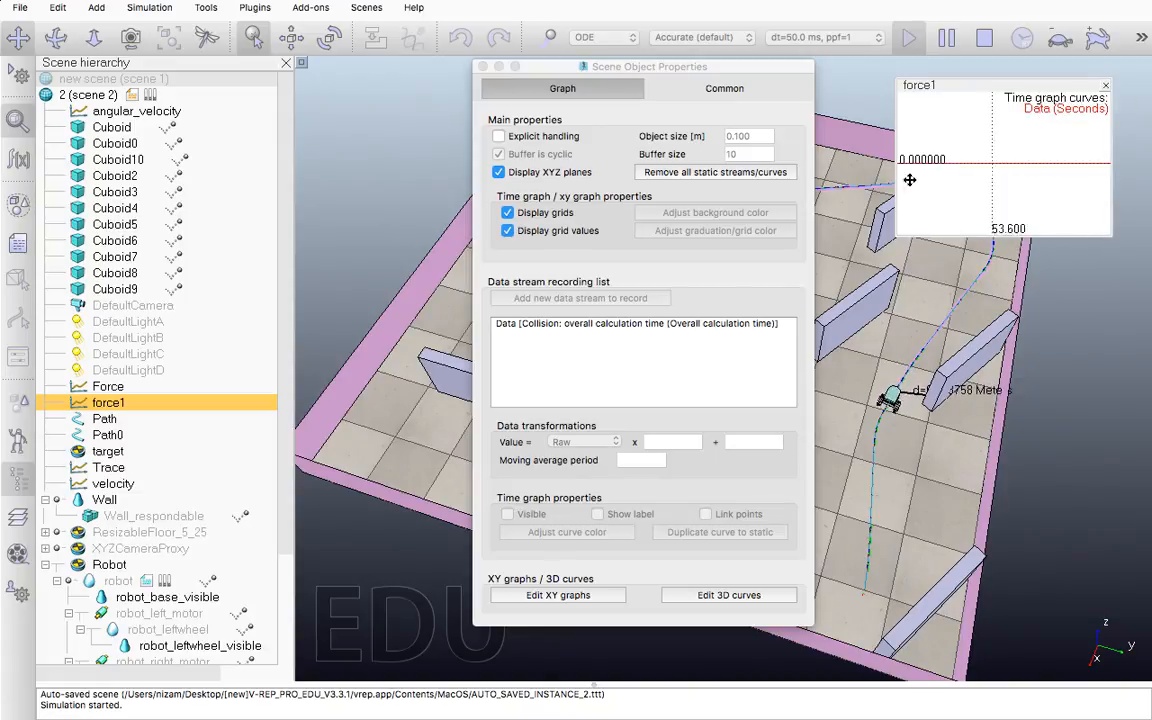
left_click(980, 40)
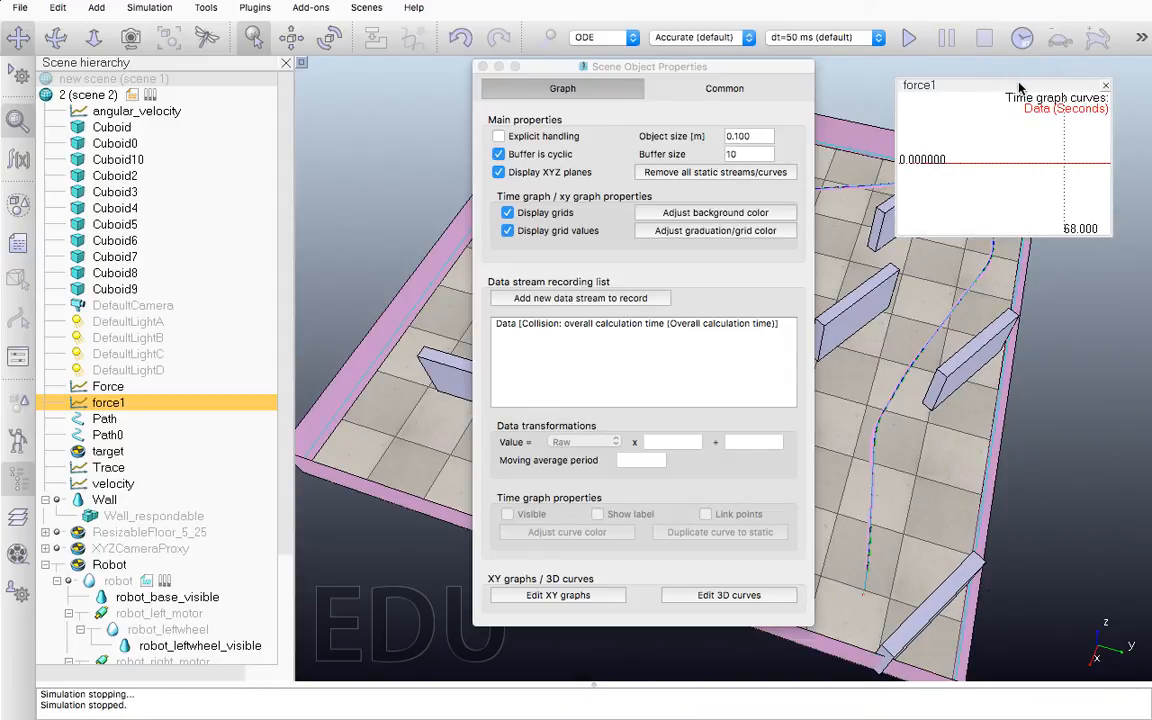
Swap the force1 graph back into the main view, close its properties, and inspect the first point of the recorded curve
double_click(915, 125)
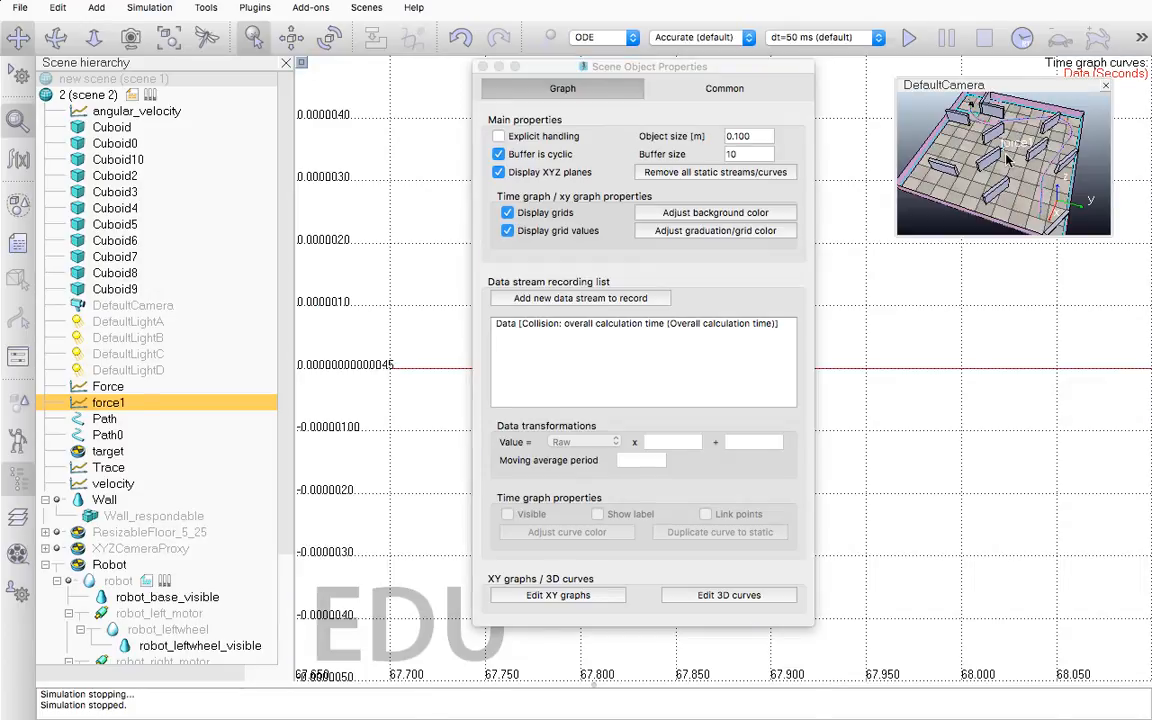
scroll(965, 337, "down", 5)
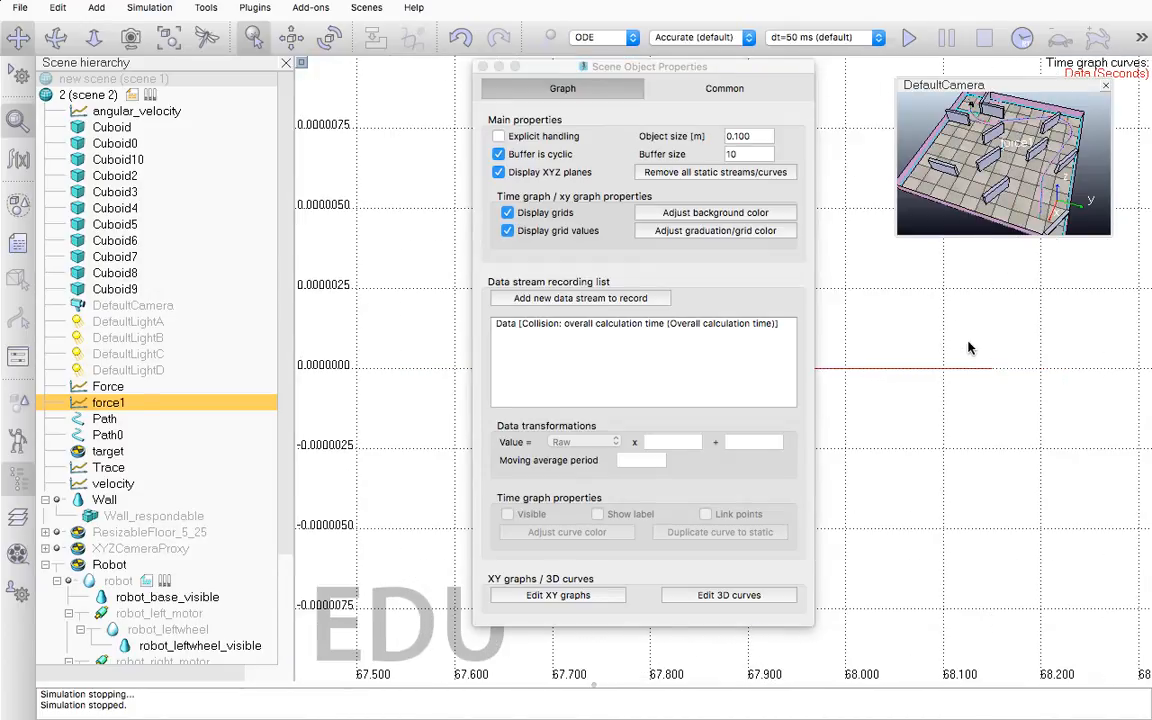
scroll(968, 349, "up", 1)
left_click(970, 352)
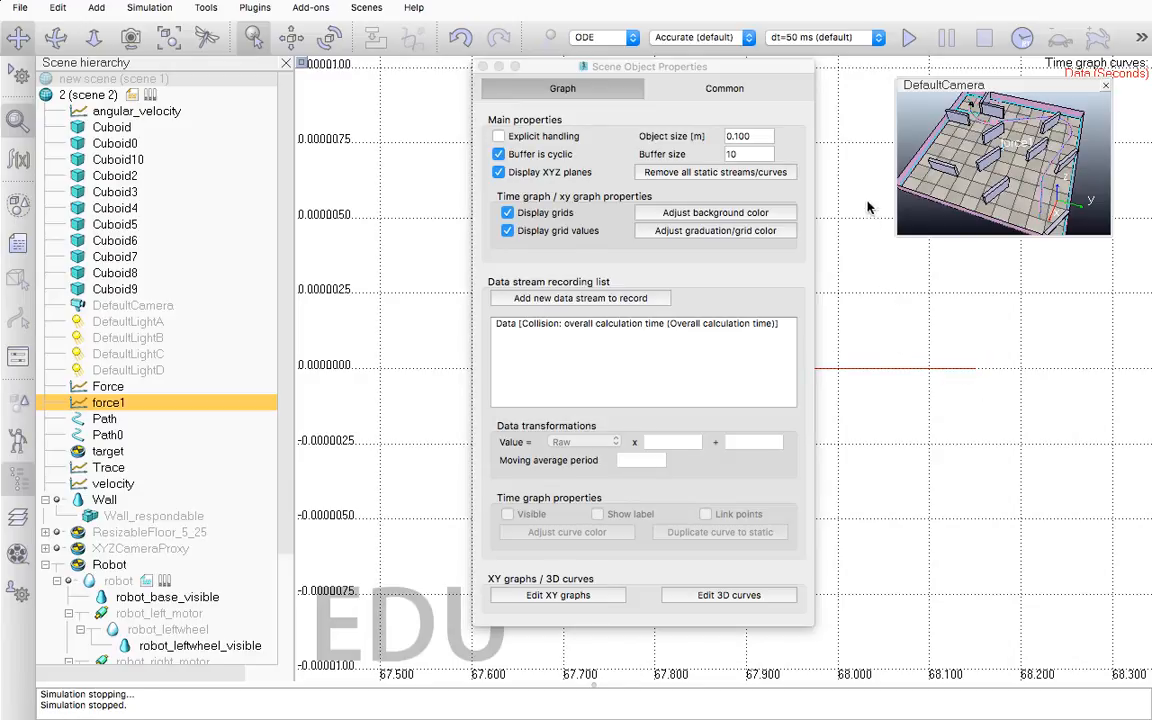
left_click(483, 66)
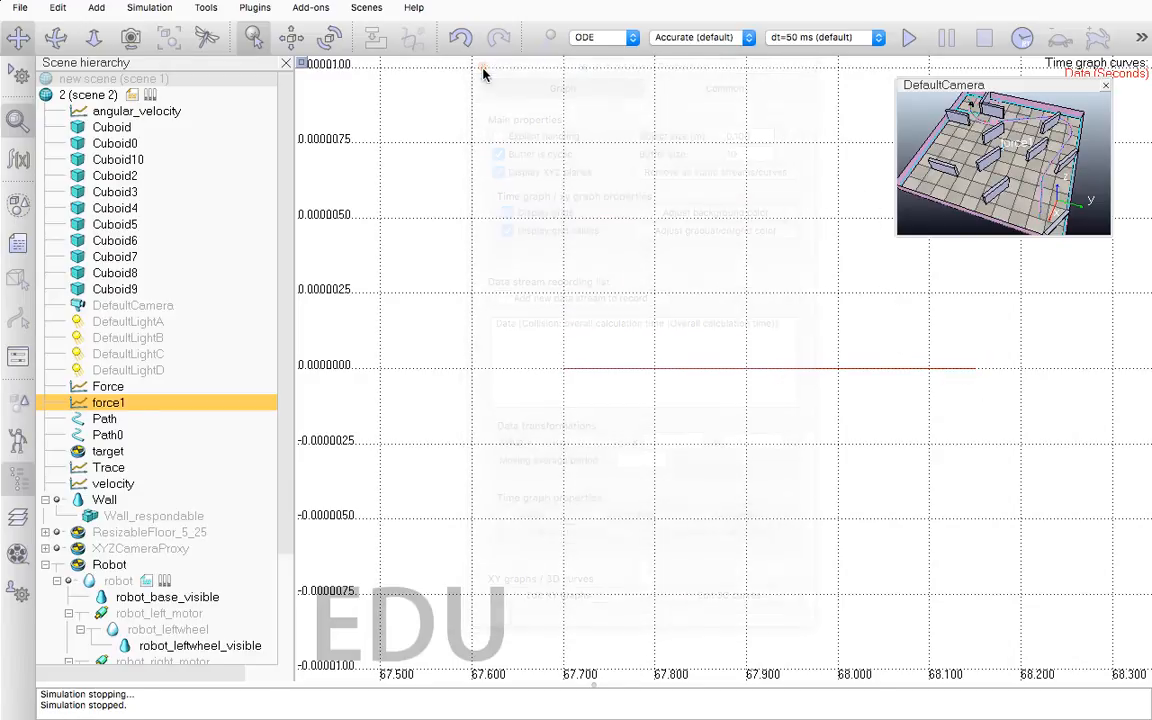
mouse_move(568, 368)
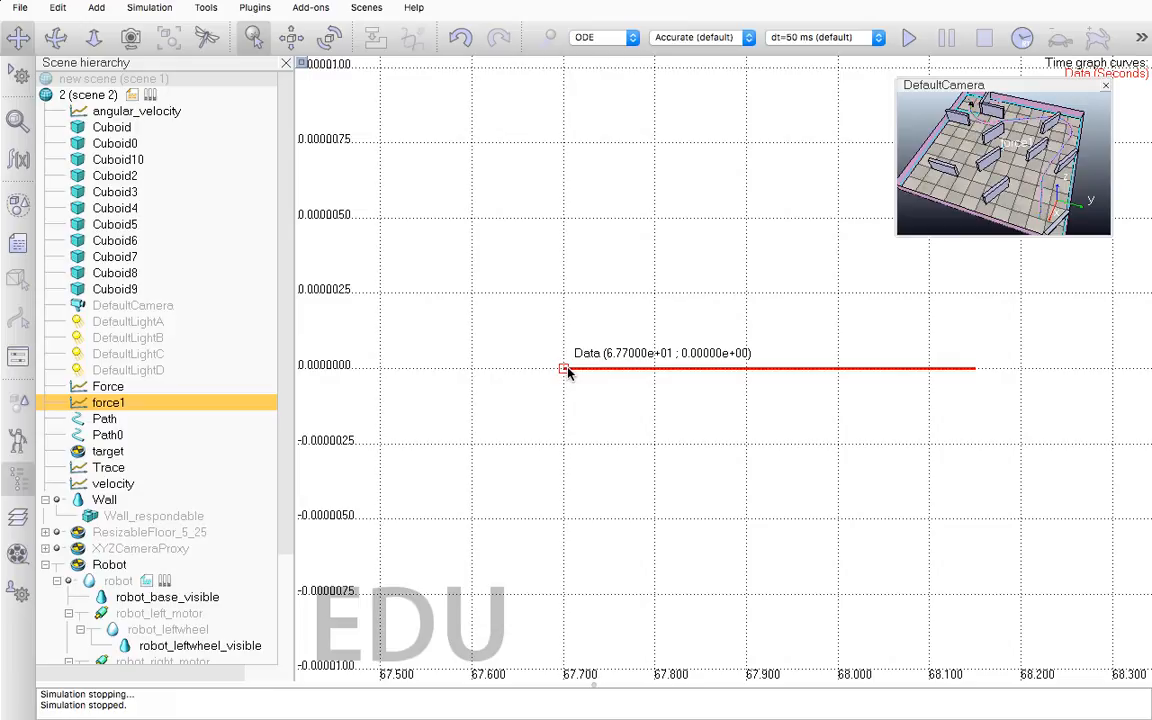
Reopen the force1 graph's properties and set the buffer size to 3000
double_click(77, 403)
left_click(743, 155)
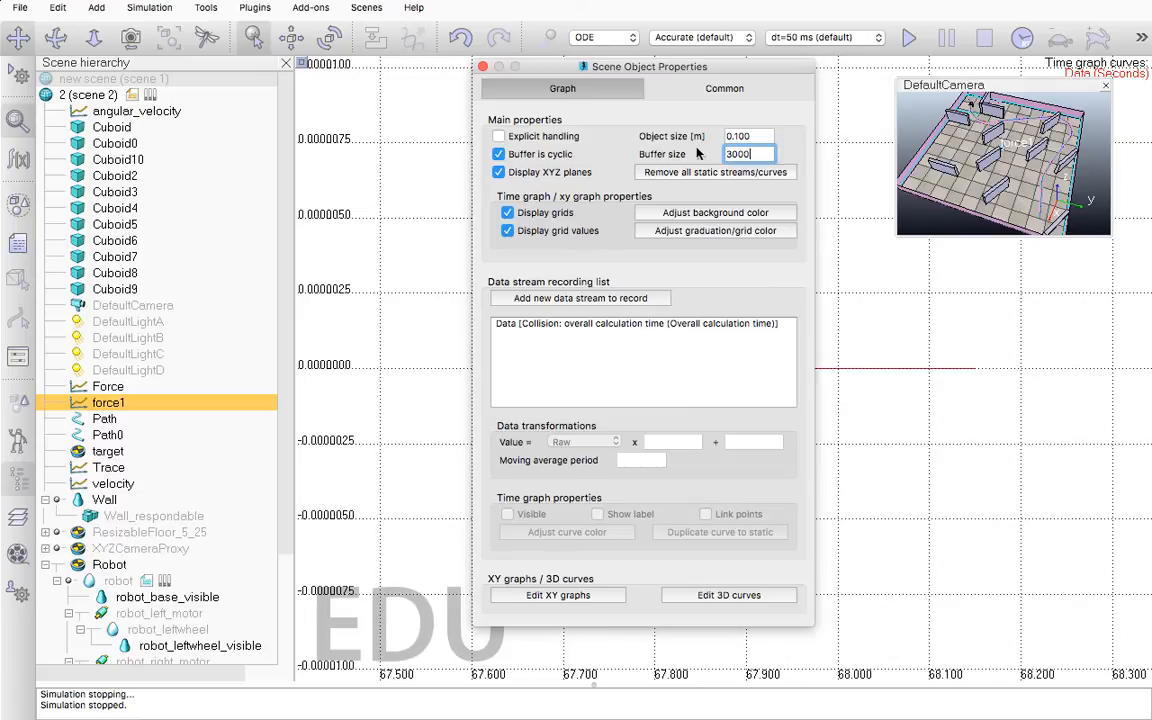
Close the properties, swap the scene into the main view, and run the simulation with threaded rendering until the robot nears its goal
left_click(483, 66)
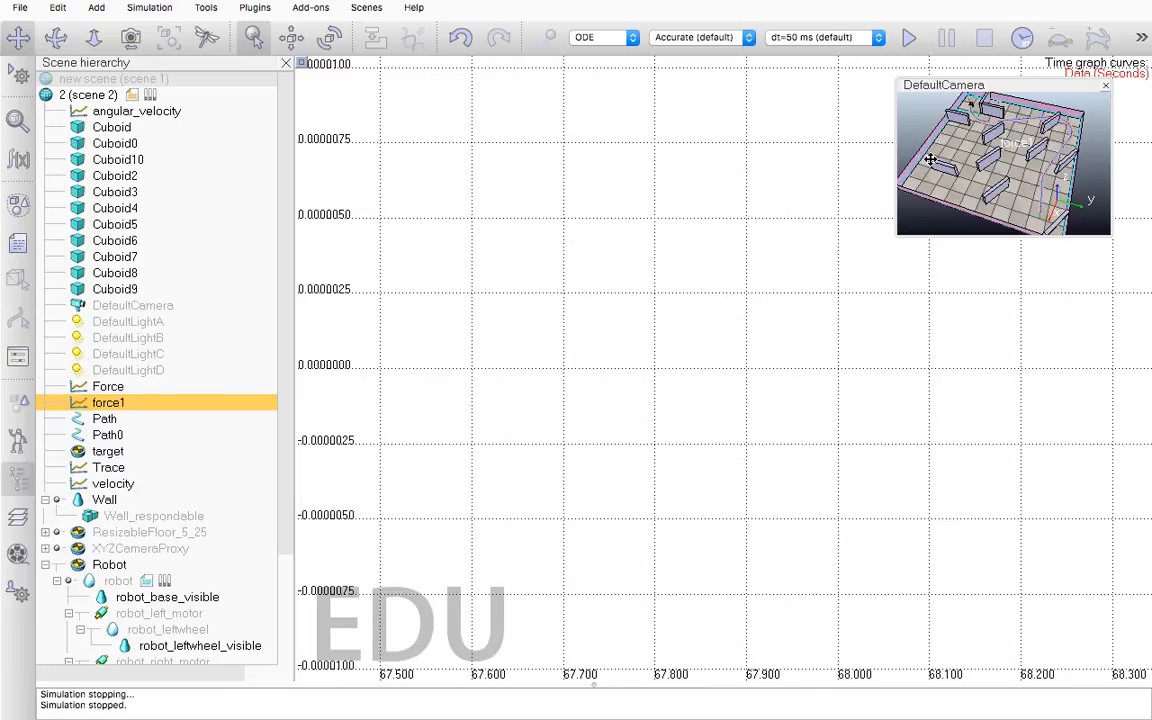
double_click(926, 154)
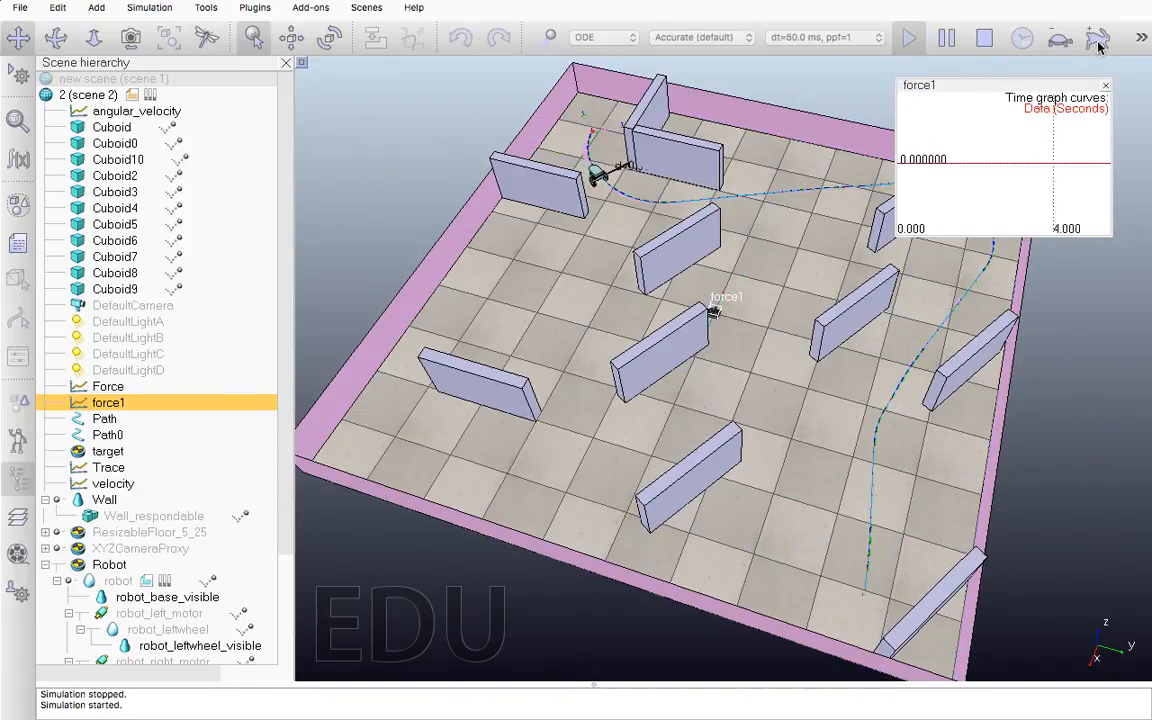
left_click(1141, 38)
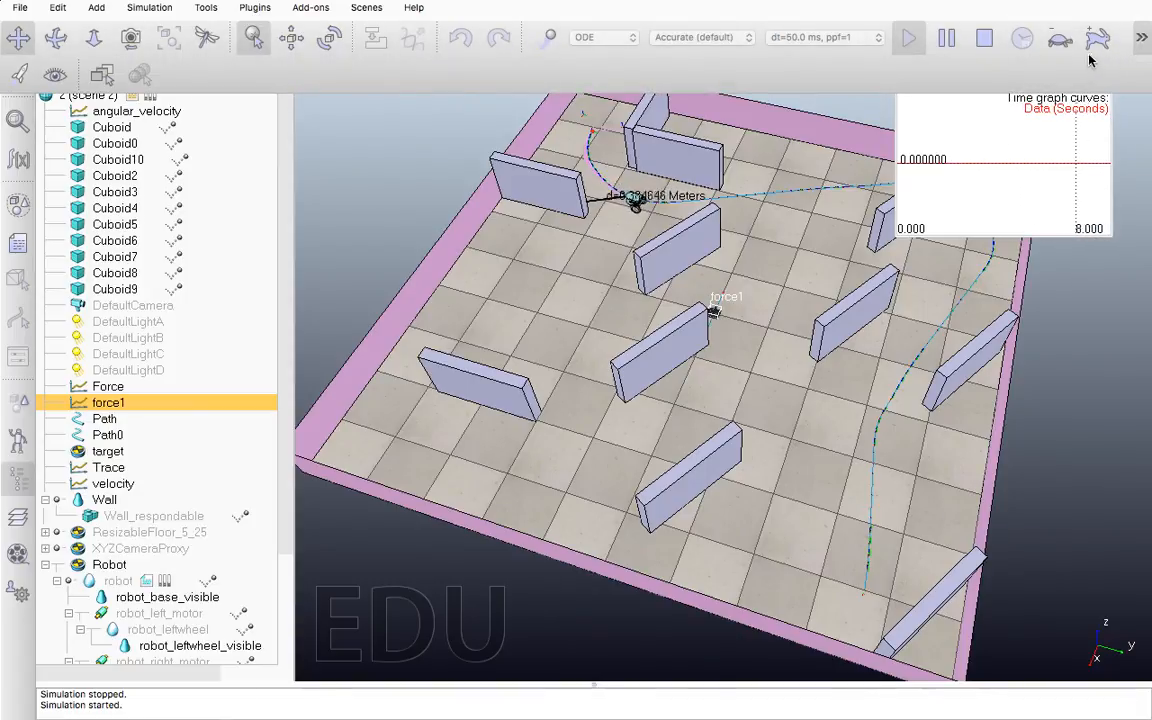
left_click(22, 78)
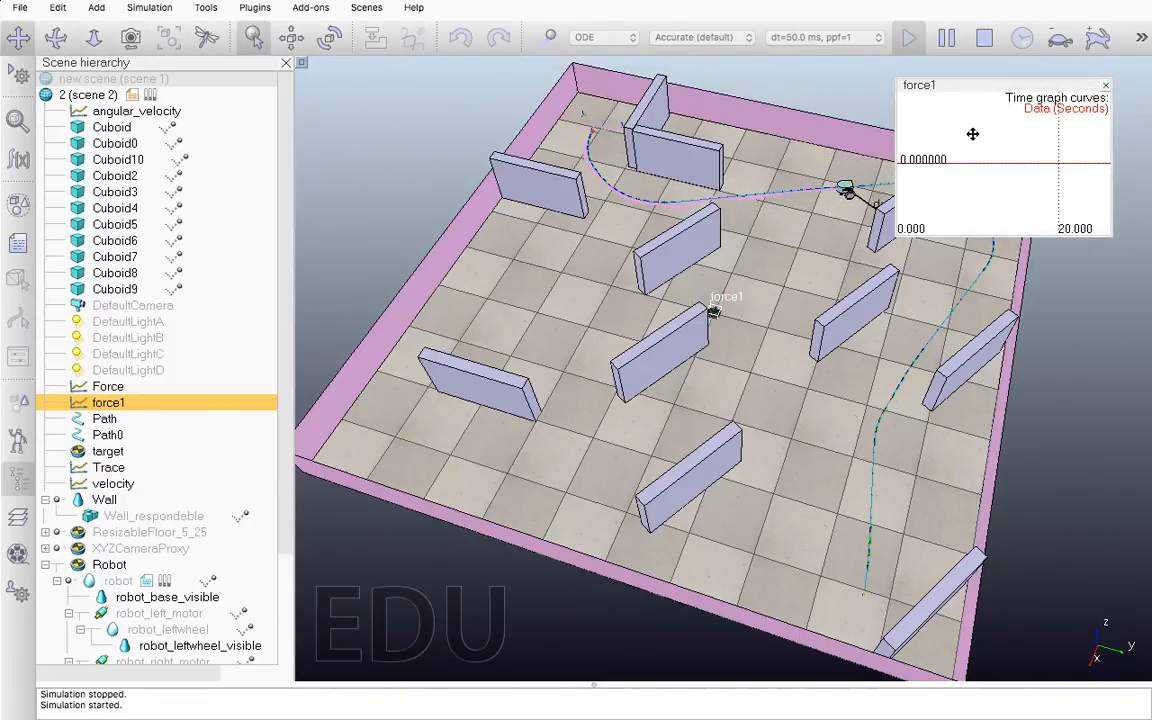
left_click_drag(985, 86, 530, 150)
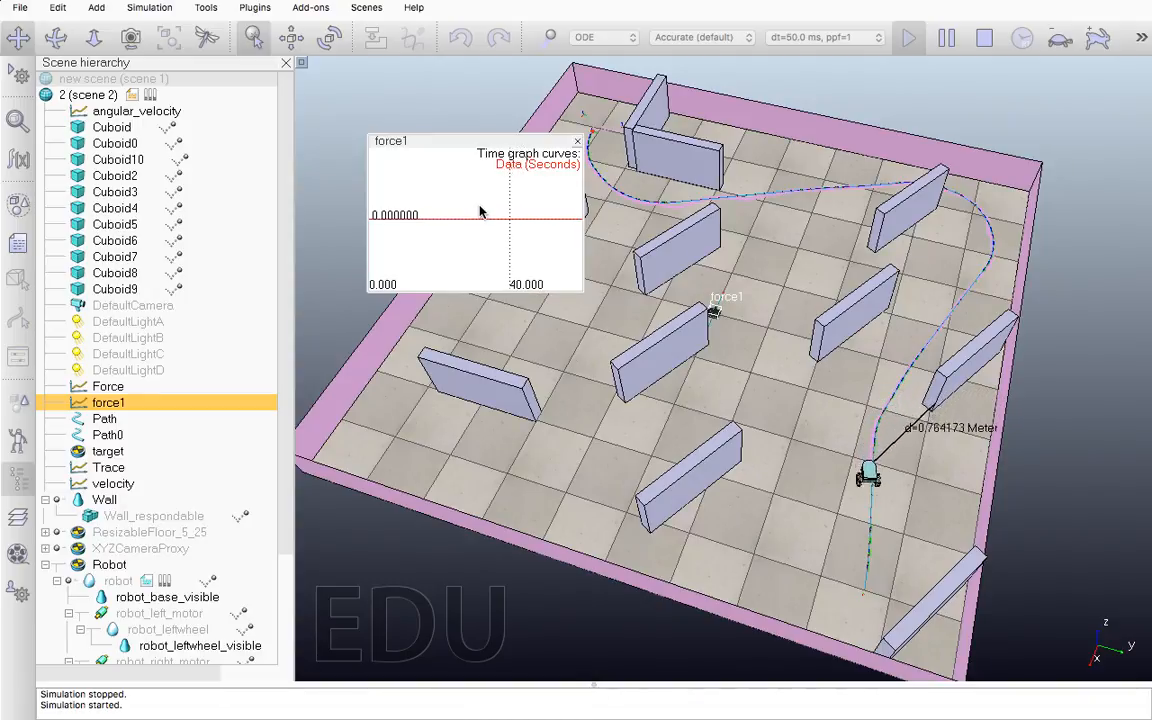
left_click(987, 44)
Swap the force1 graph into the main view and inspect the first point of the recorded curve
double_click(453, 222)
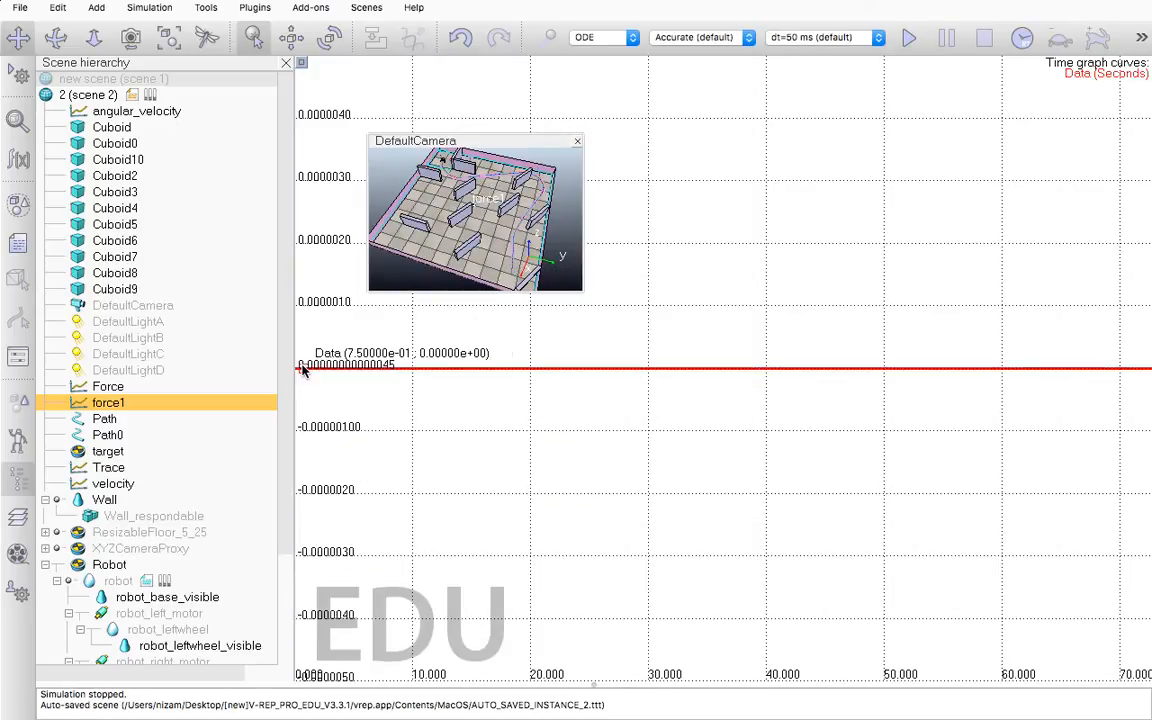
scroll(419, 447, "down", 1)
scroll(419, 447, "down", 1)
mouse_move(369, 370)
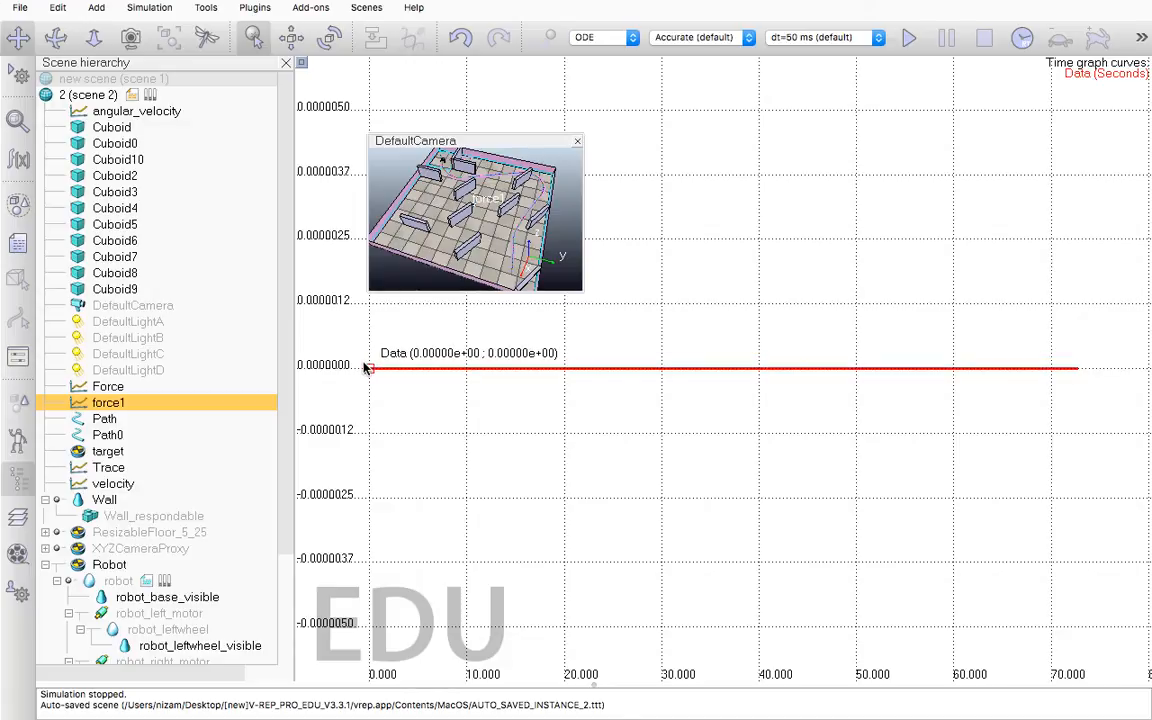
Return the scene to the main view and close the floating force1 graph view
double_click(462, 232)
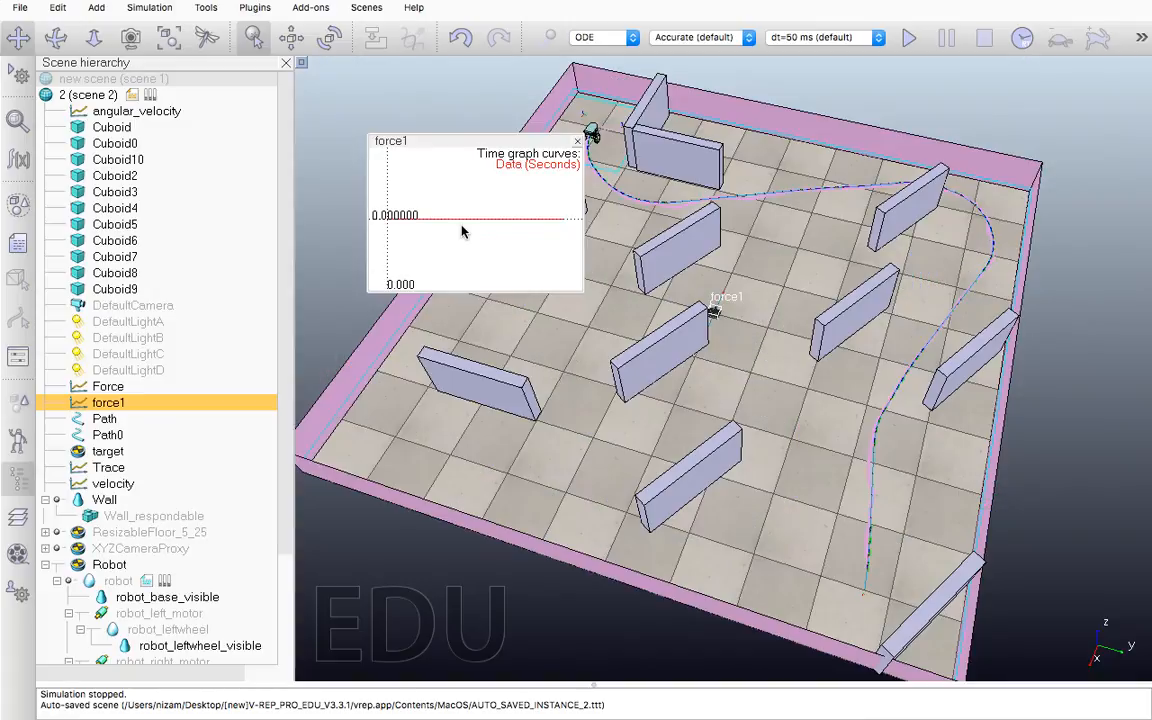
left_click_drag(522, 143, 450, 127)
left_click(504, 127)
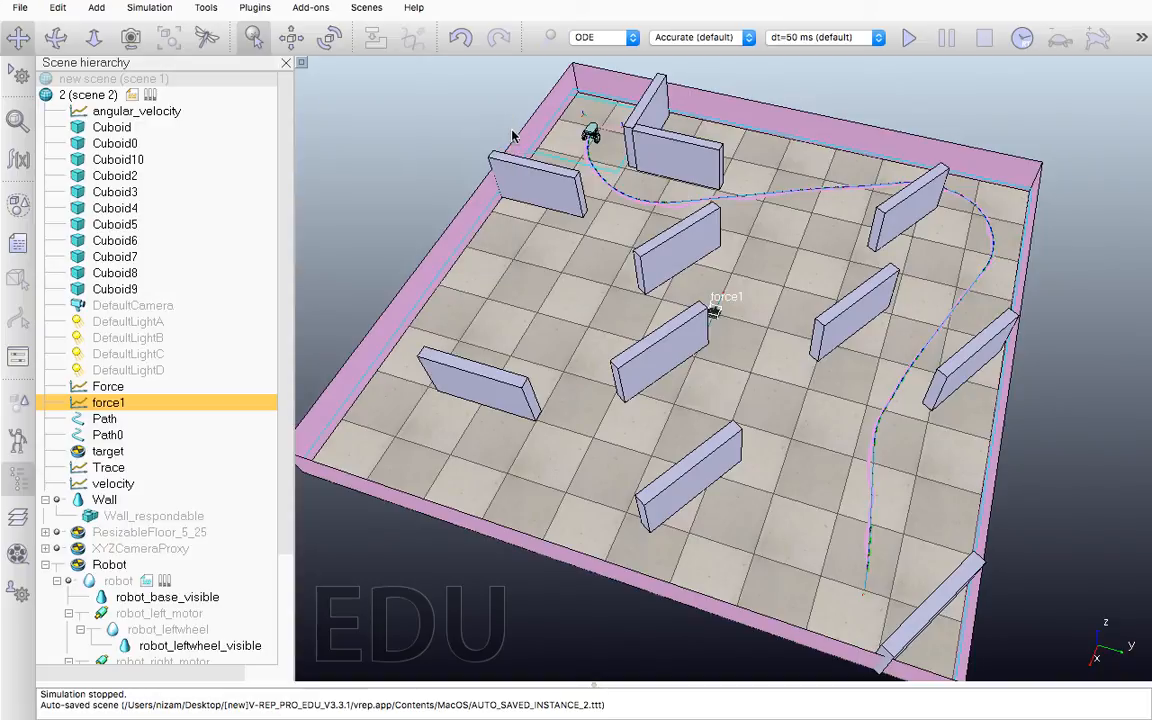
Open the Trace graph's properties and move the dialog aside so the robot's path is uncovered
left_click(108, 386)
left_click(104, 467)
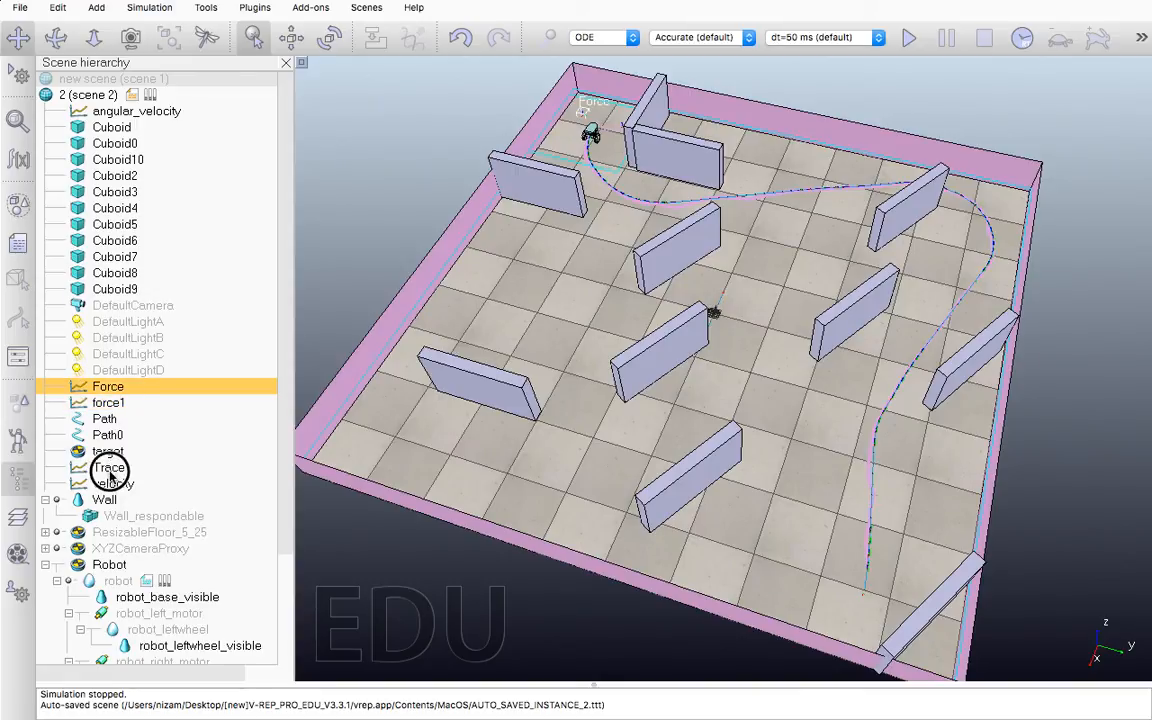
left_click(113, 484)
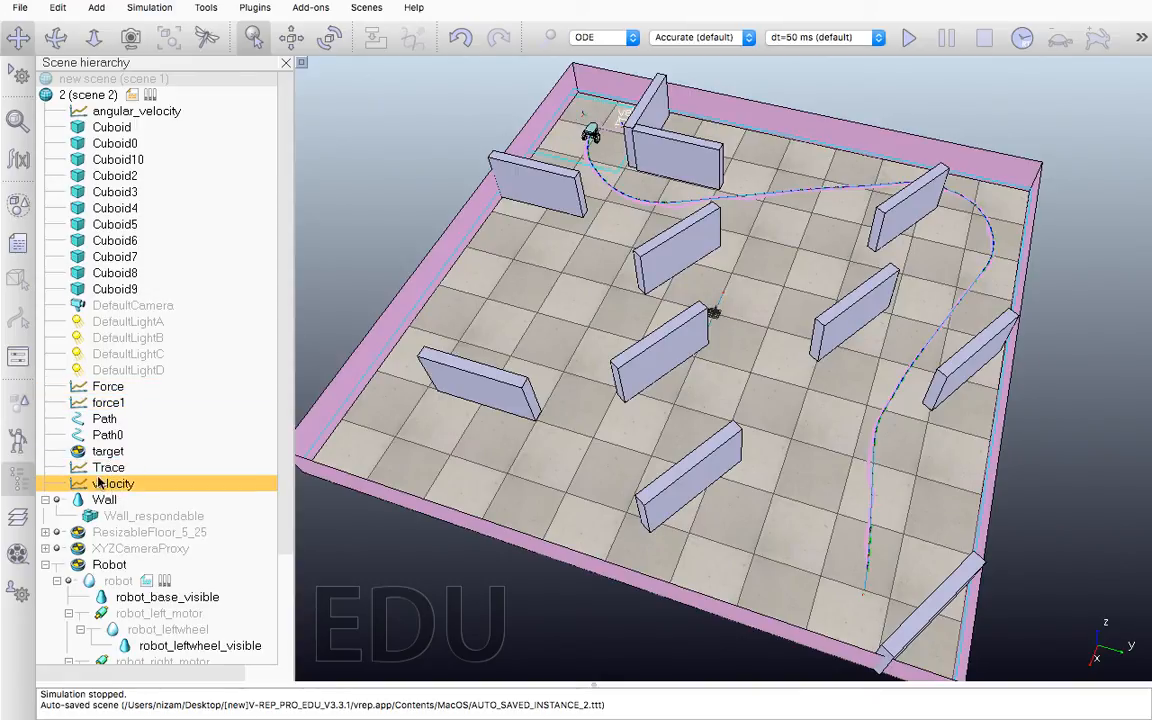
left_click(106, 467)
double_click(77, 467)
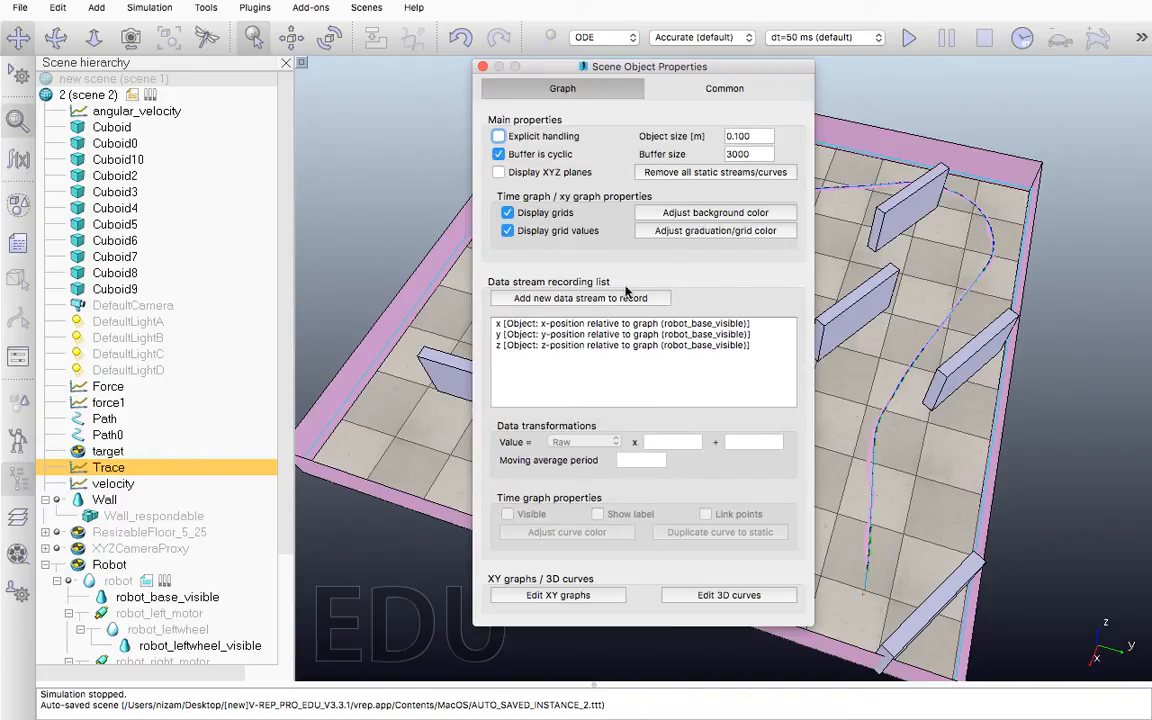
left_click_drag(670, 73, 298, 55)
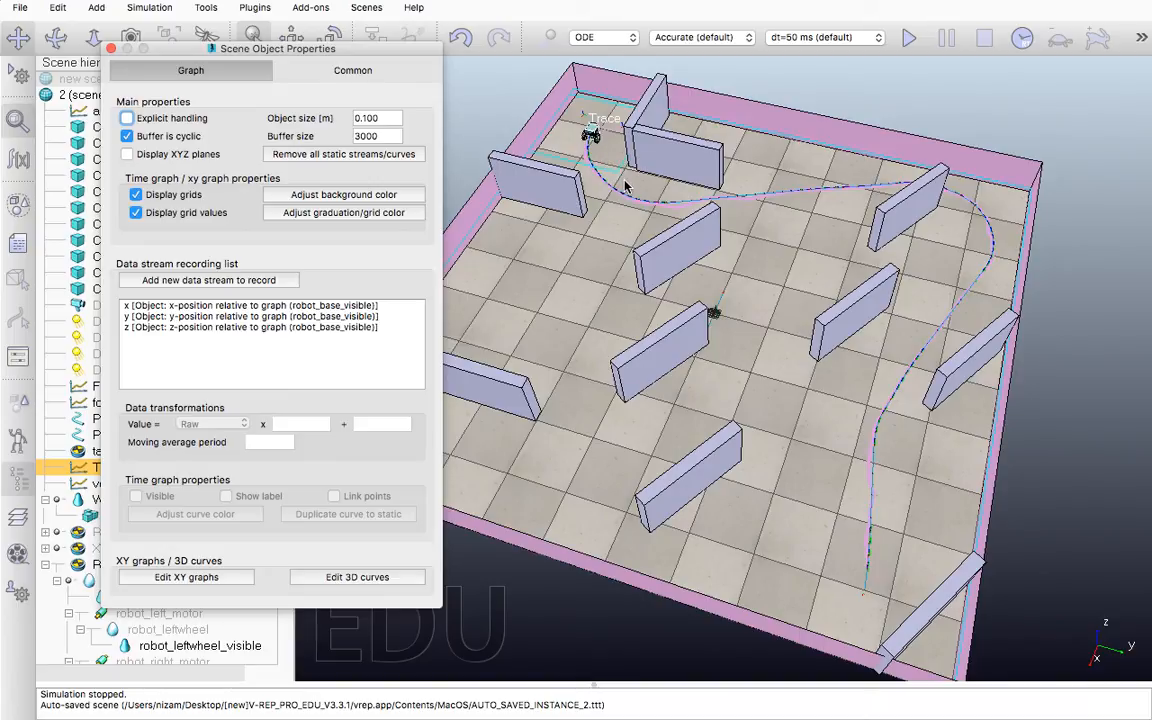
Review the available data stream types and the transformation options for the Trace graph's x stream without changing them
left_click(252, 281)
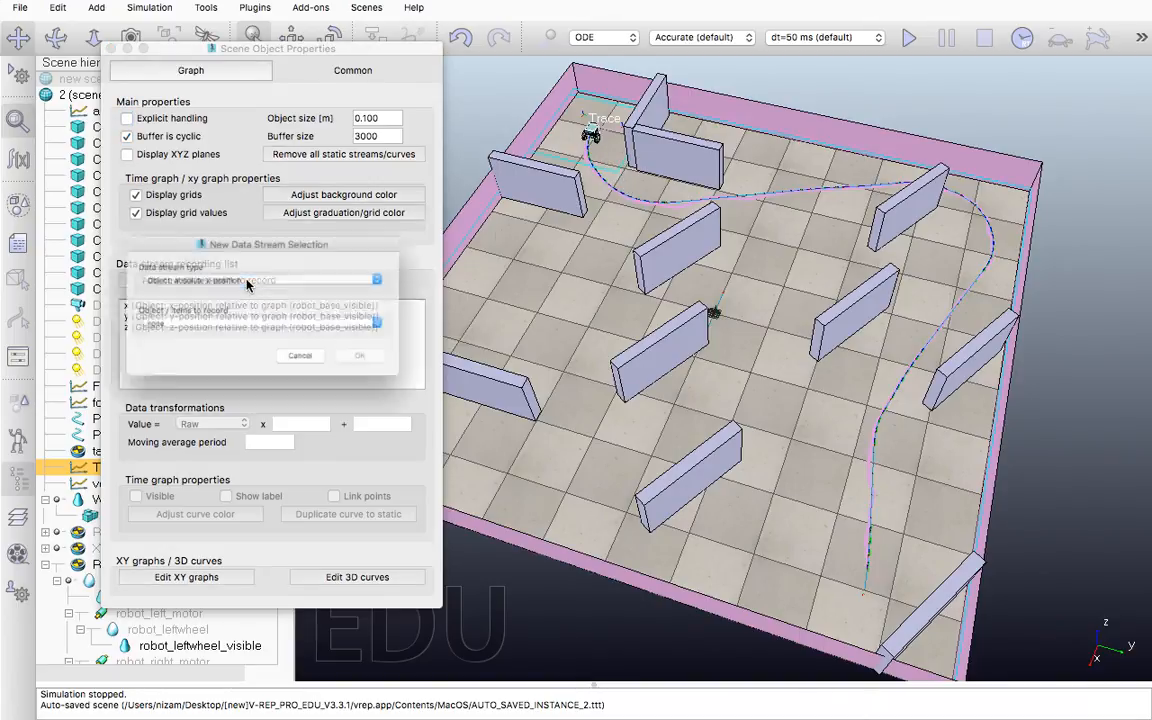
left_click(247, 275)
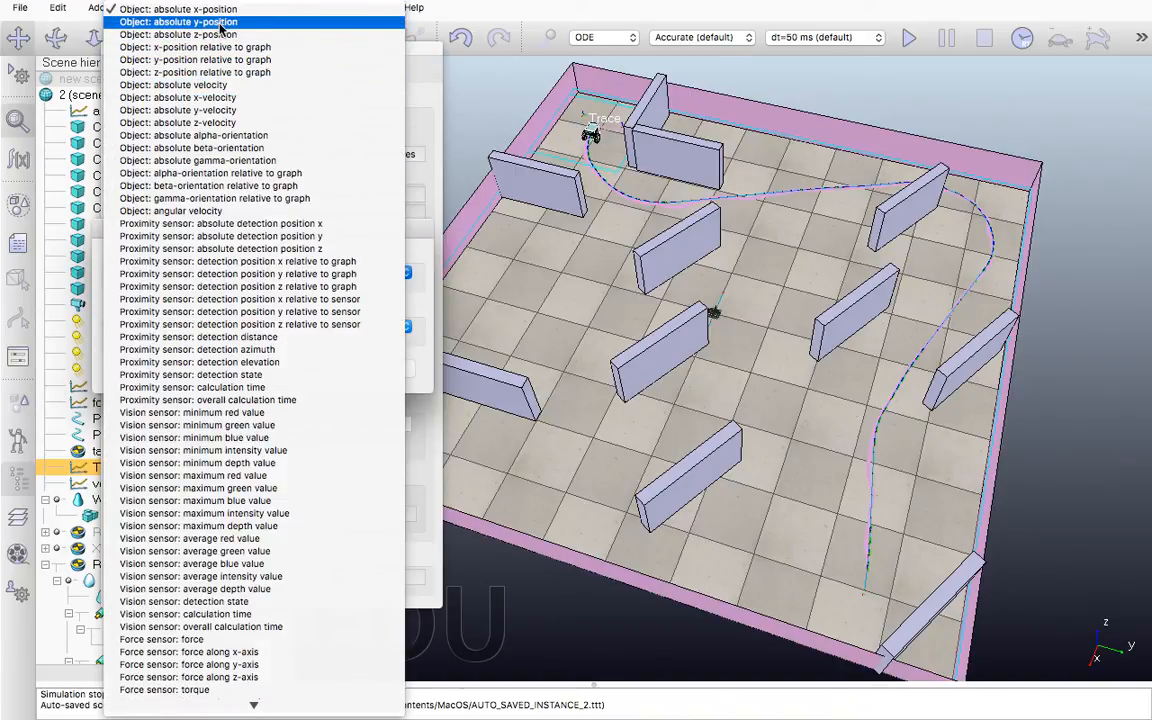
left_click(423, 145)
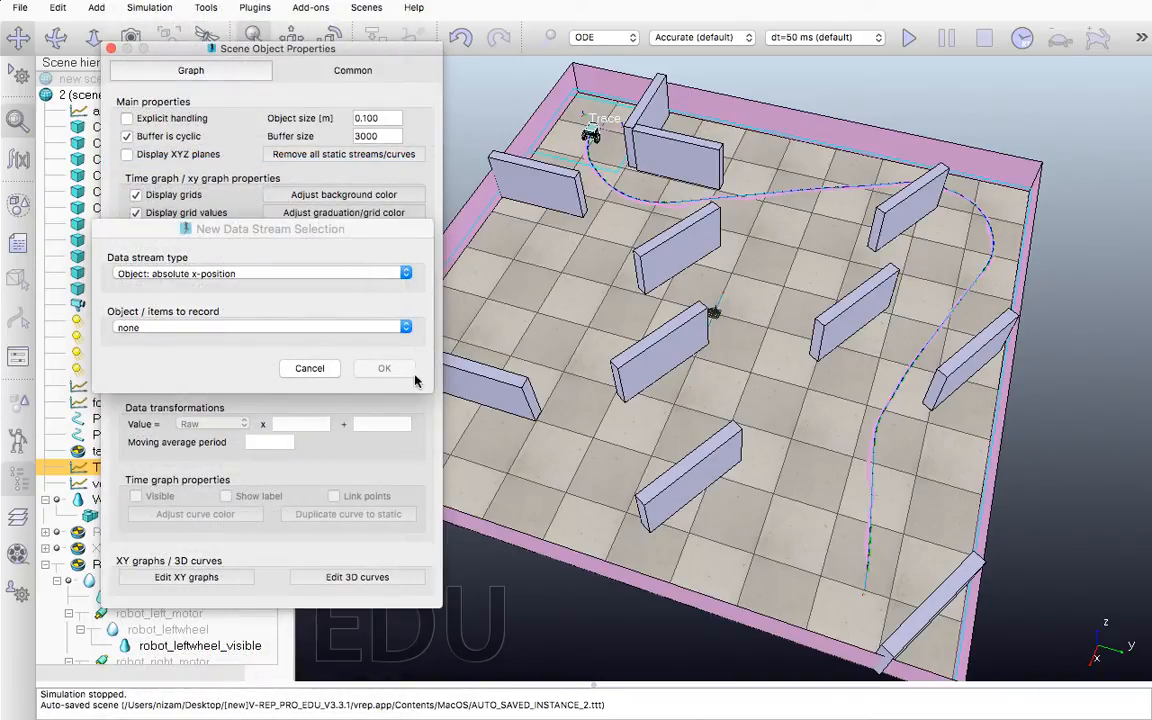
left_click(309, 368)
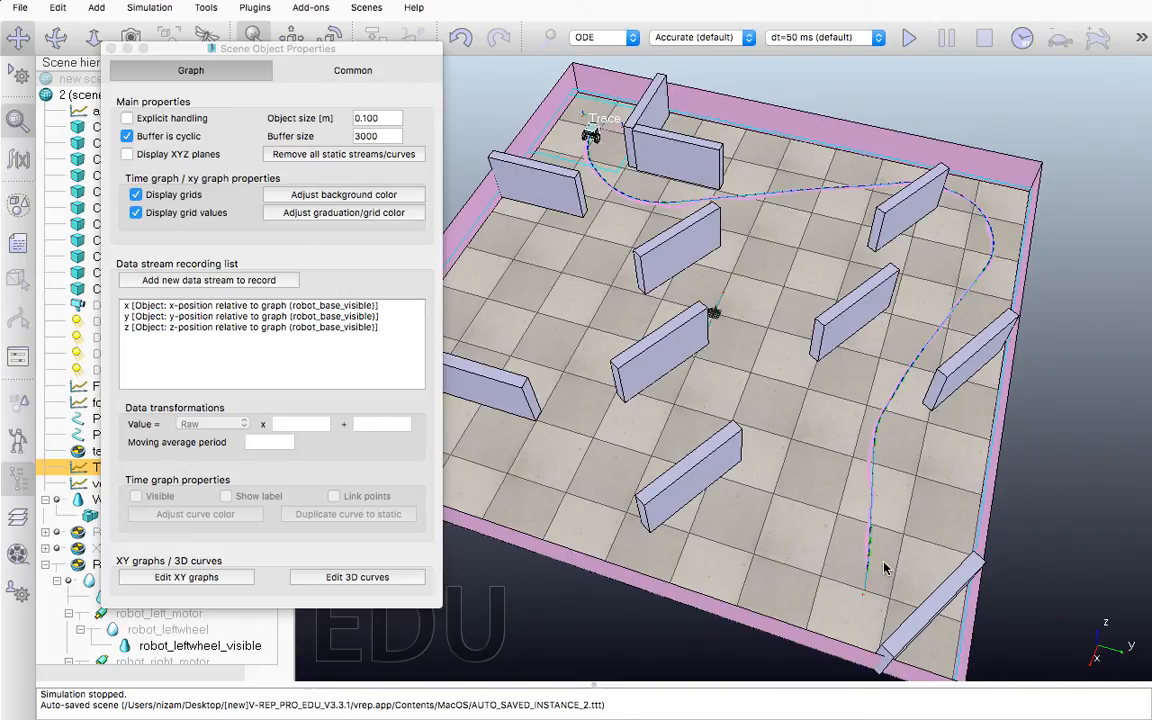
left_click(187, 306)
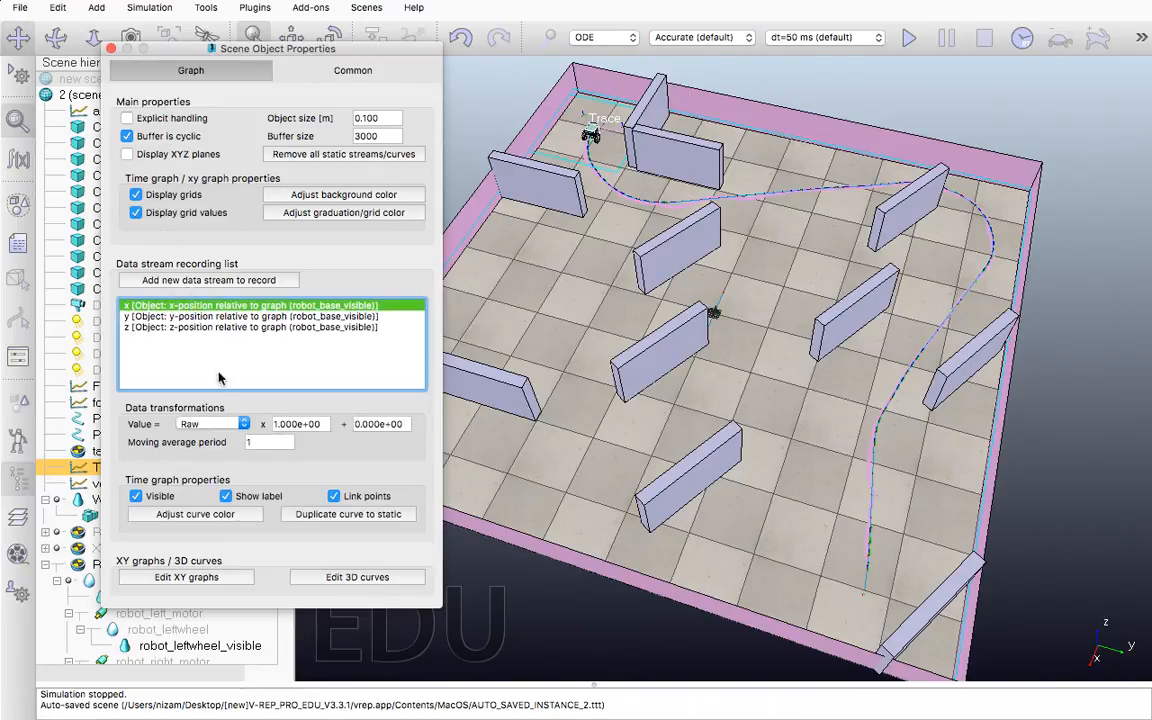
left_click(243, 424)
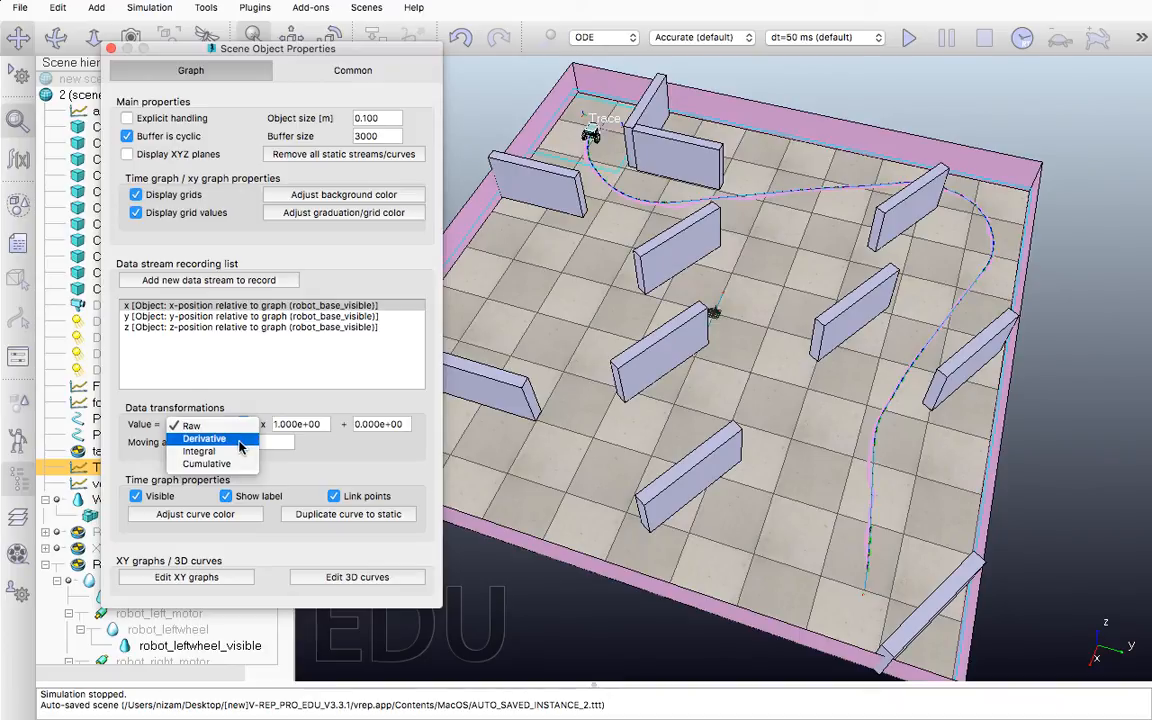
left_click(290, 469)
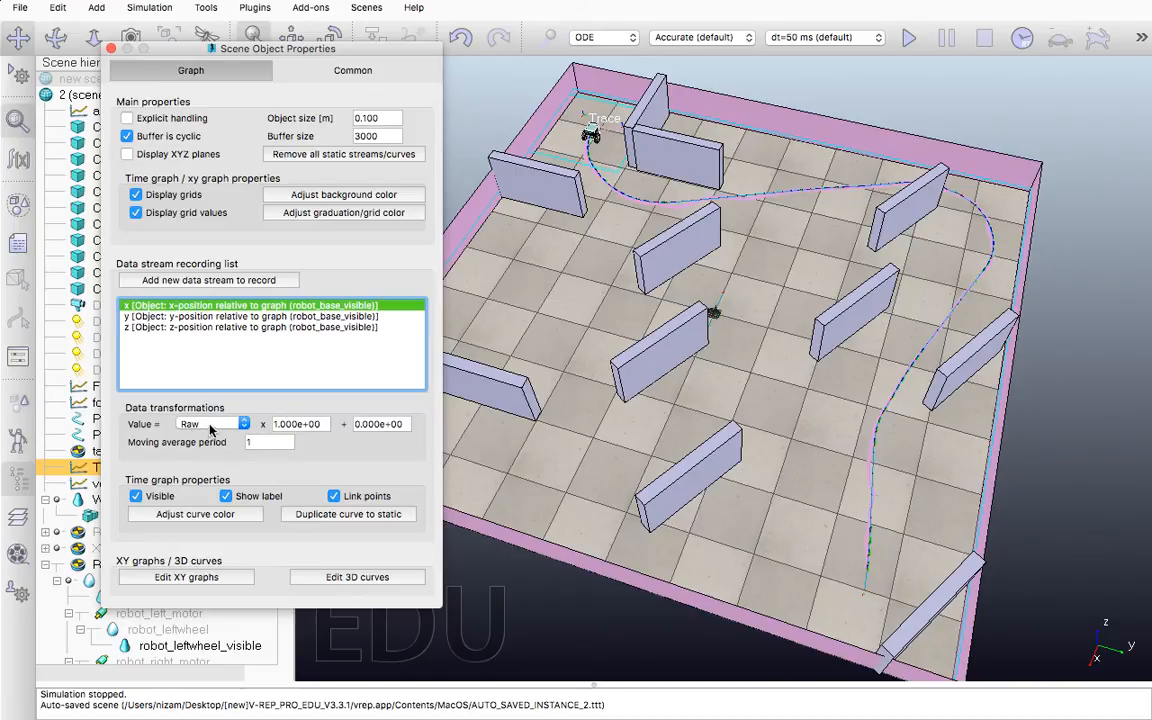
Add a data stream to the Trace graph that records the absolute x-velocity of robot_base_visible
left_click(206, 282)
left_click(212, 273)
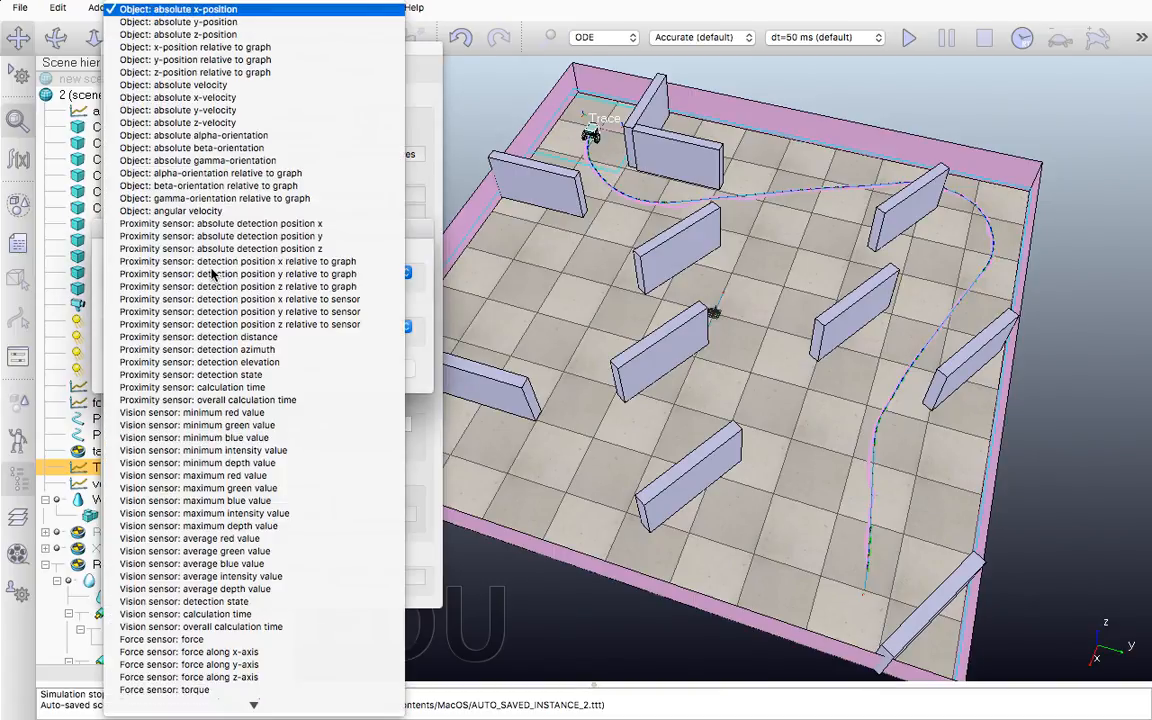
left_click(226, 100)
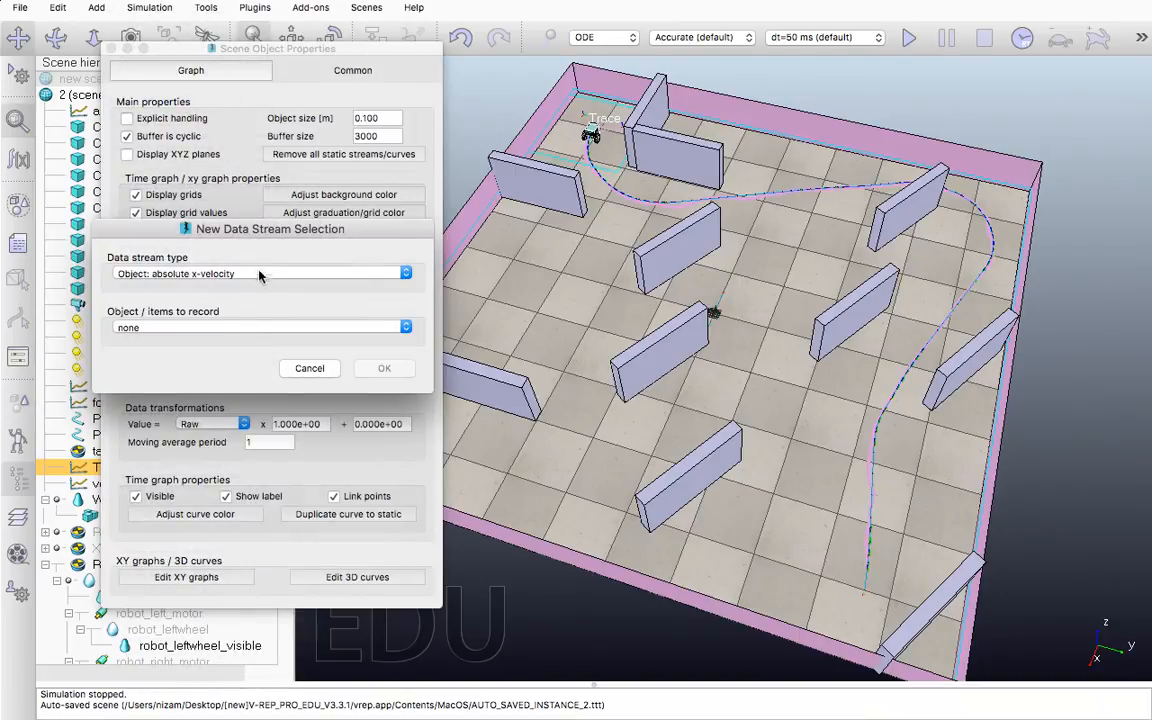
left_click(252, 328)
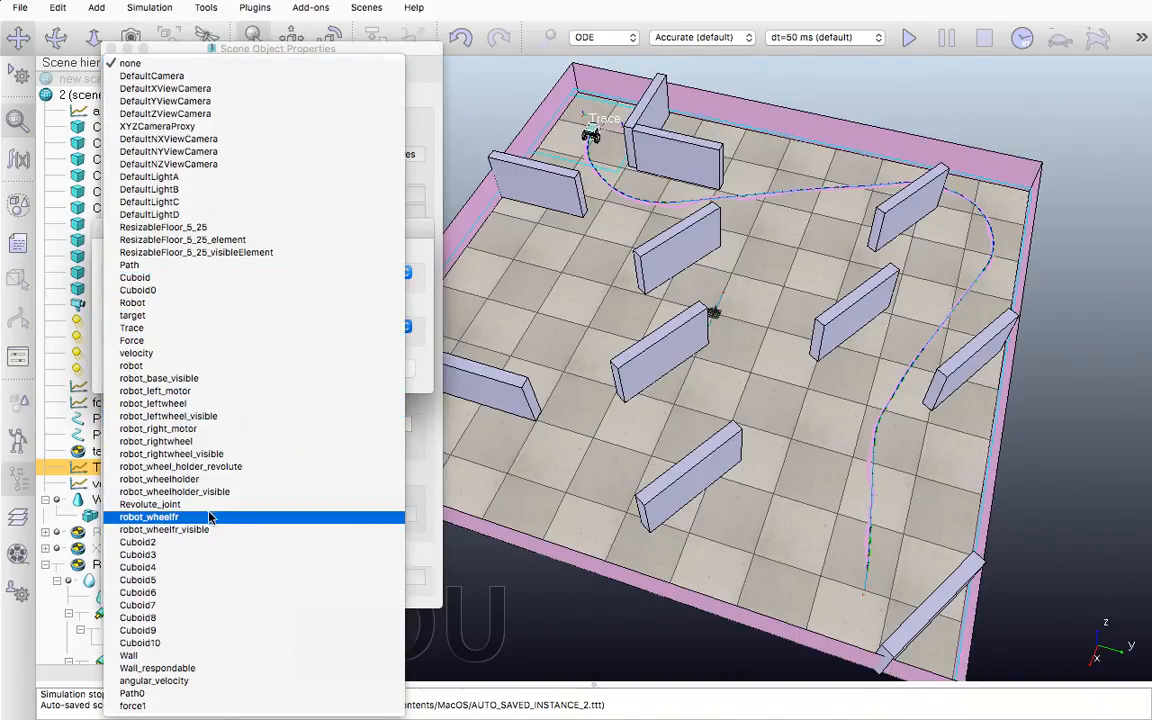
left_click(198, 381)
left_click(378, 370)
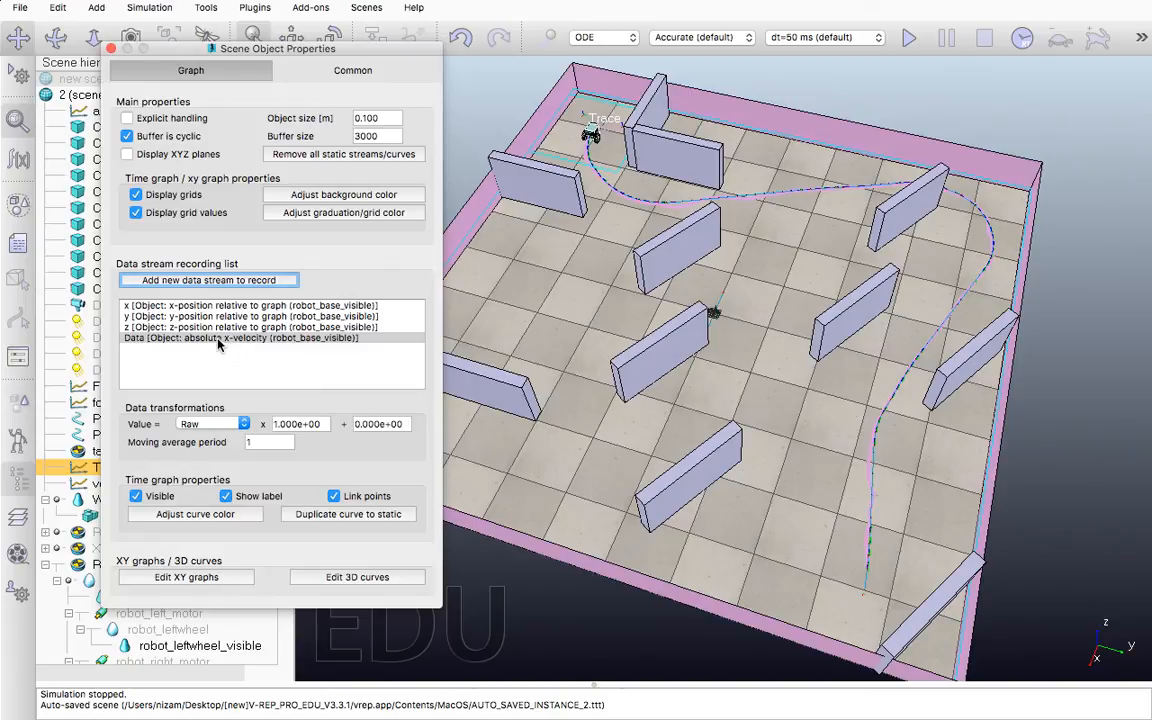
Rename the new x-velocity stream to accelearation and set its data transformation to Derivative
double_click(208, 338)
type("a")
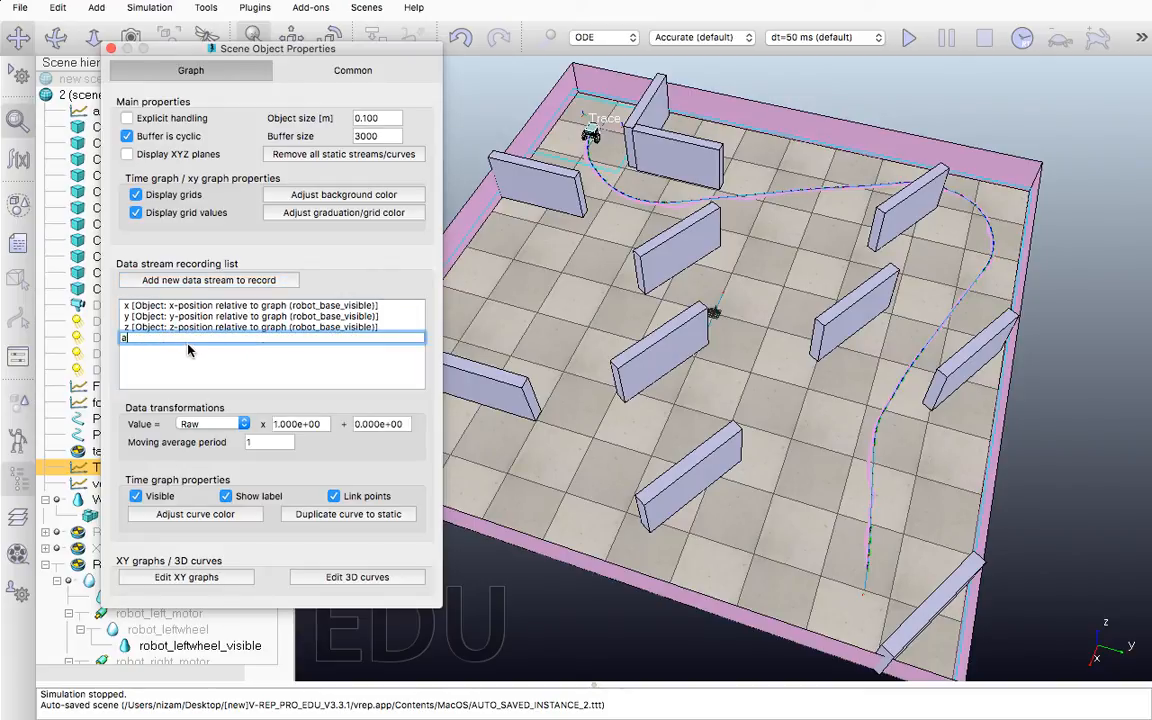
type("ccelearat")
key("BackSpace")
type("n")
key("Return")
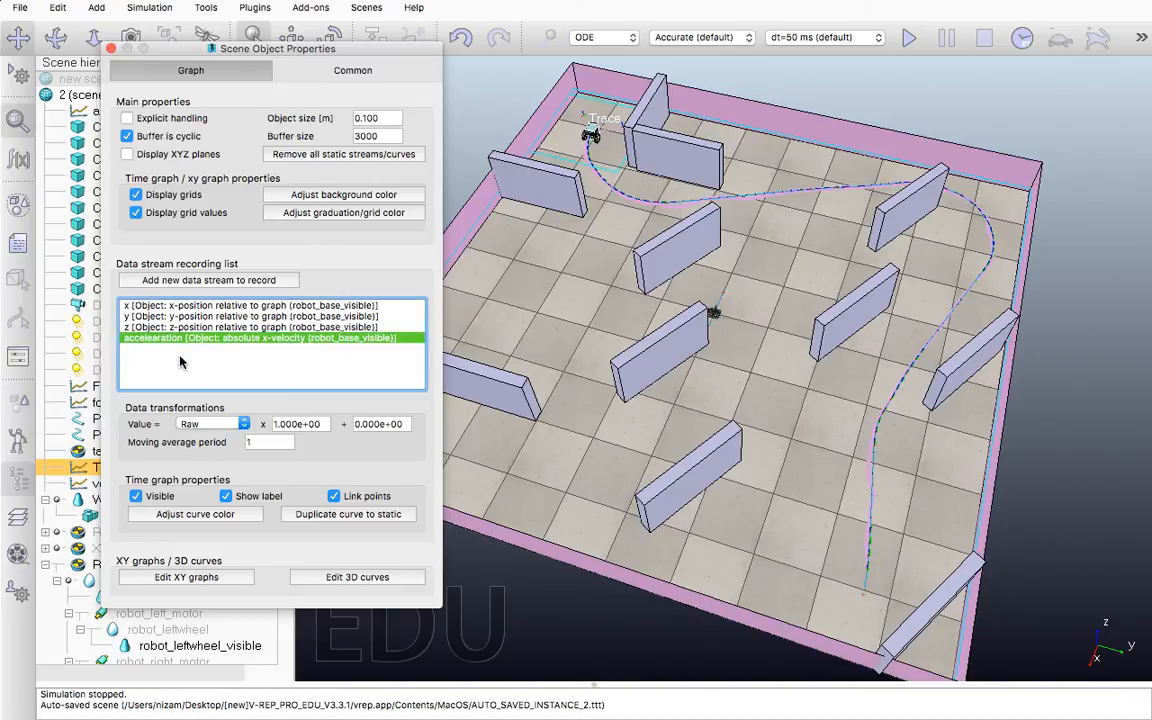
left_click(240, 424)
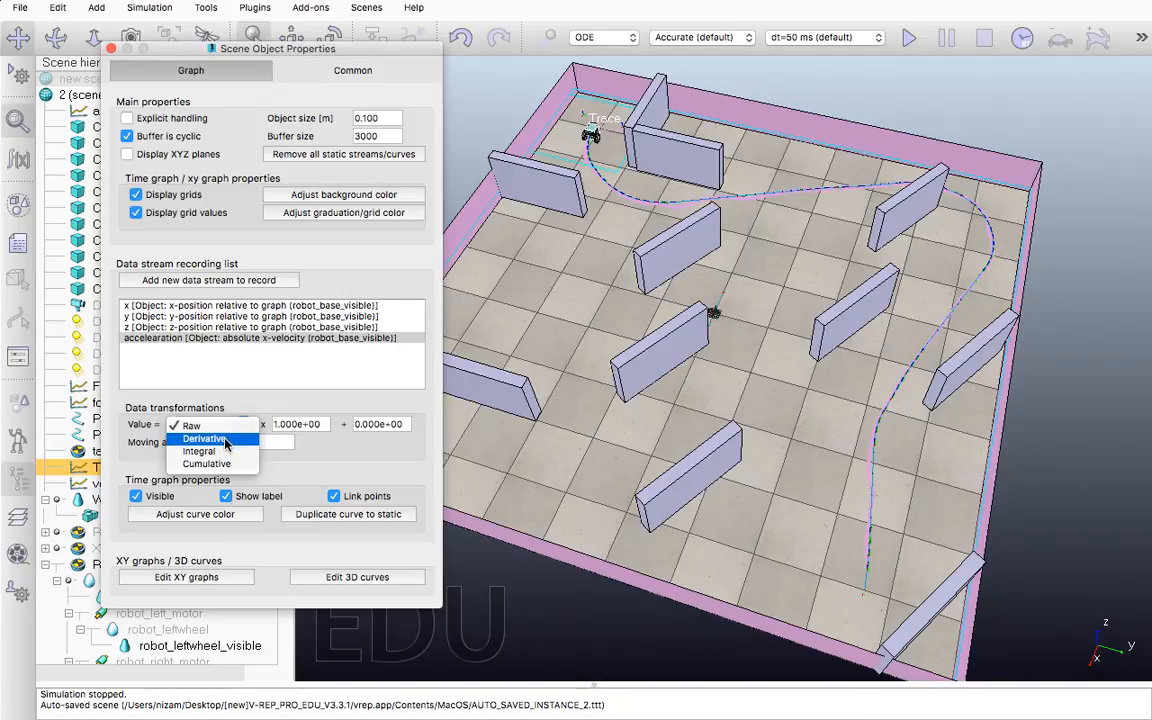
left_click(226, 441)
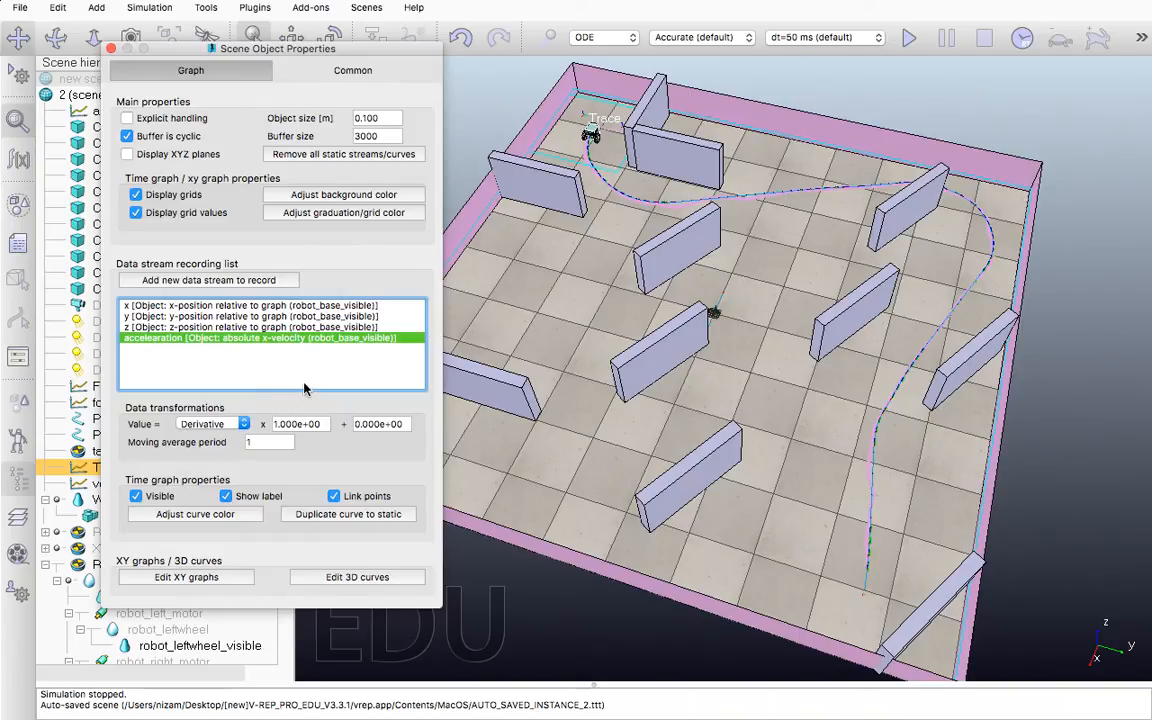
Review the velocity stream types and the accelearation stream's multiplier, then close the Trace graph's properties
left_click(220, 280)
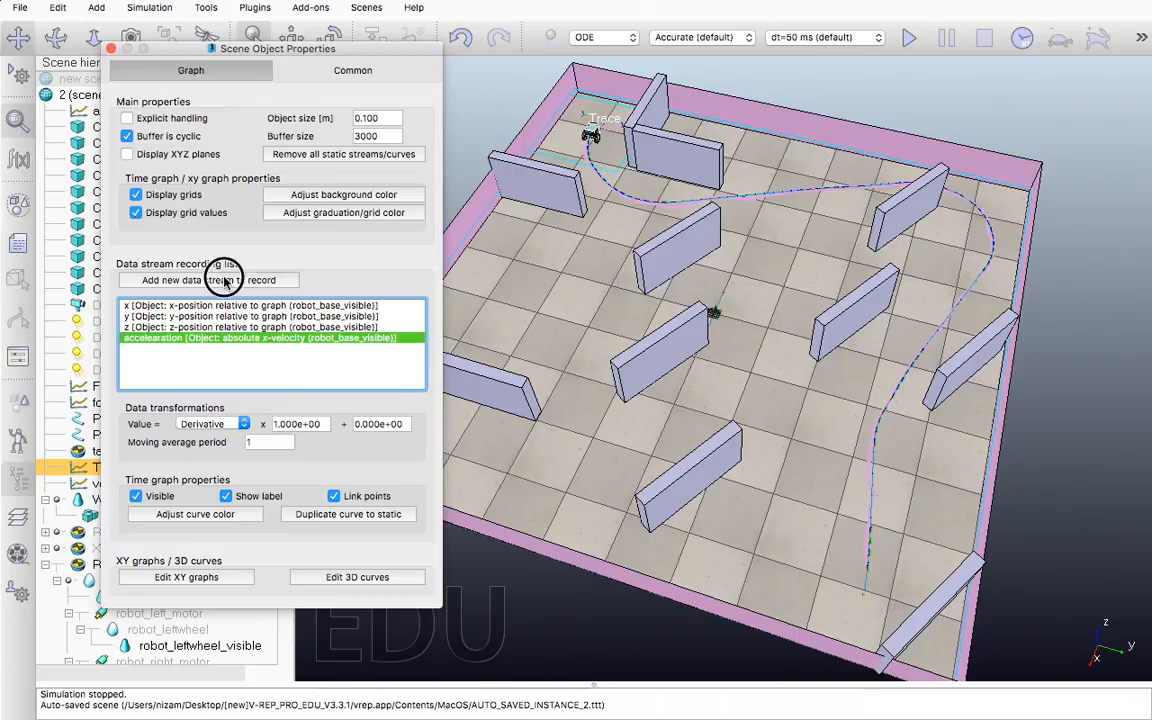
left_click(232, 269)
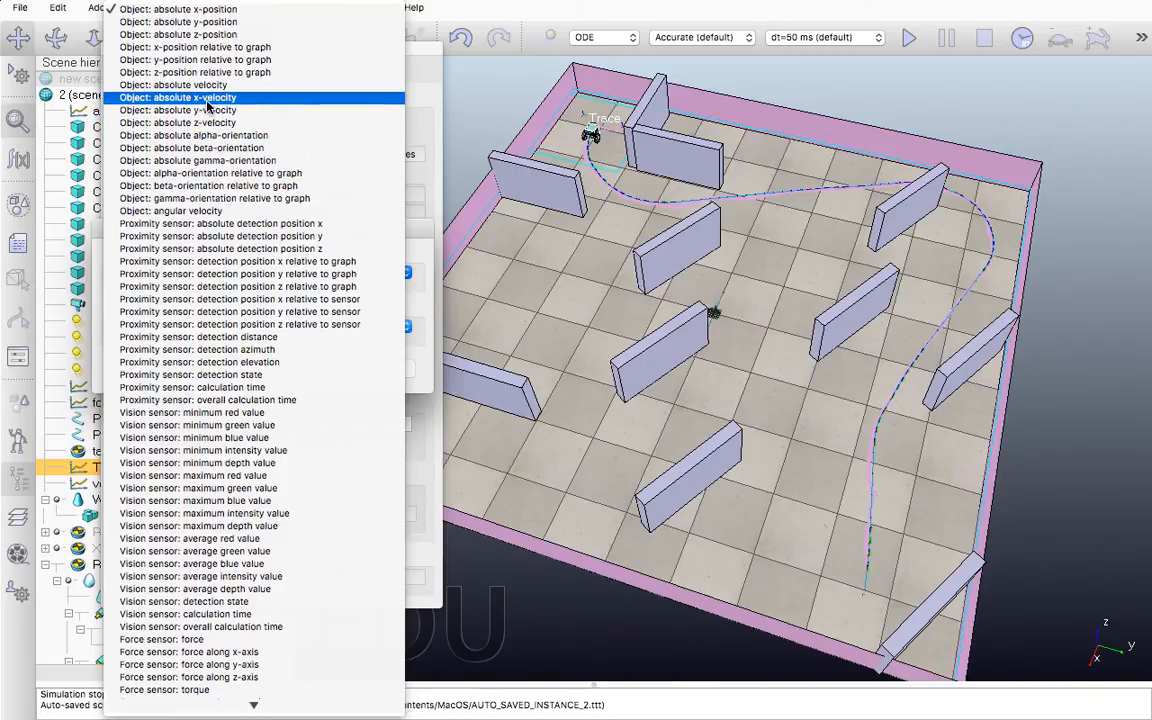
left_click(419, 199)
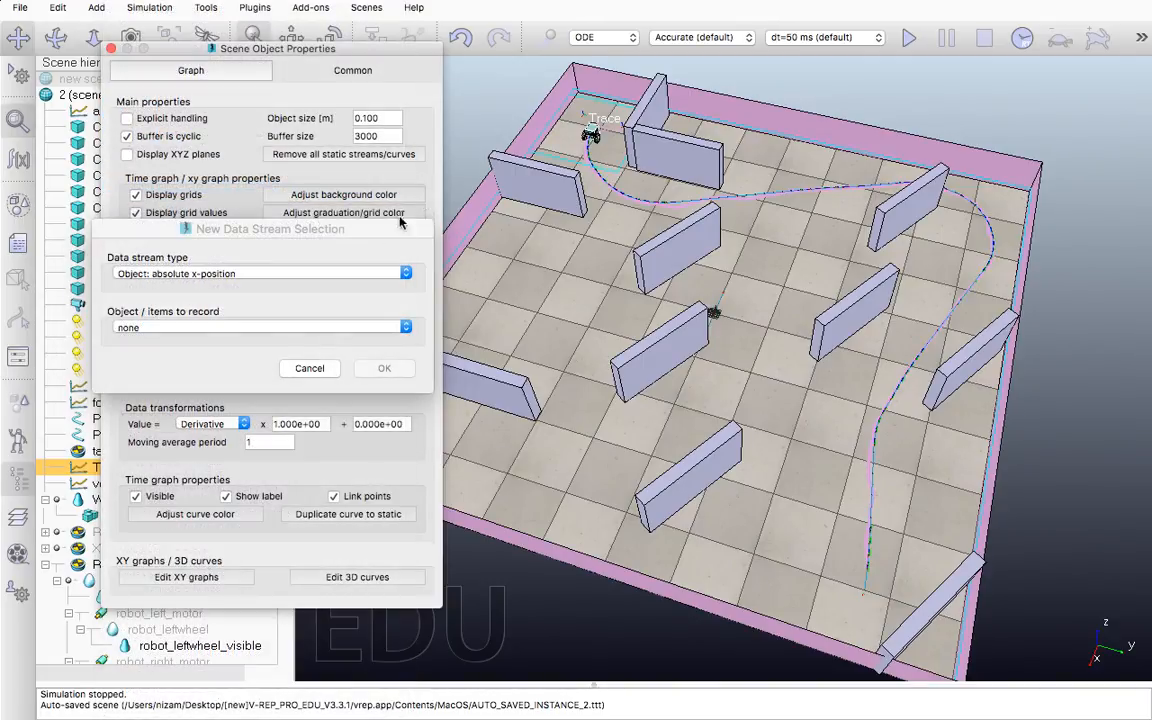
left_click(314, 371)
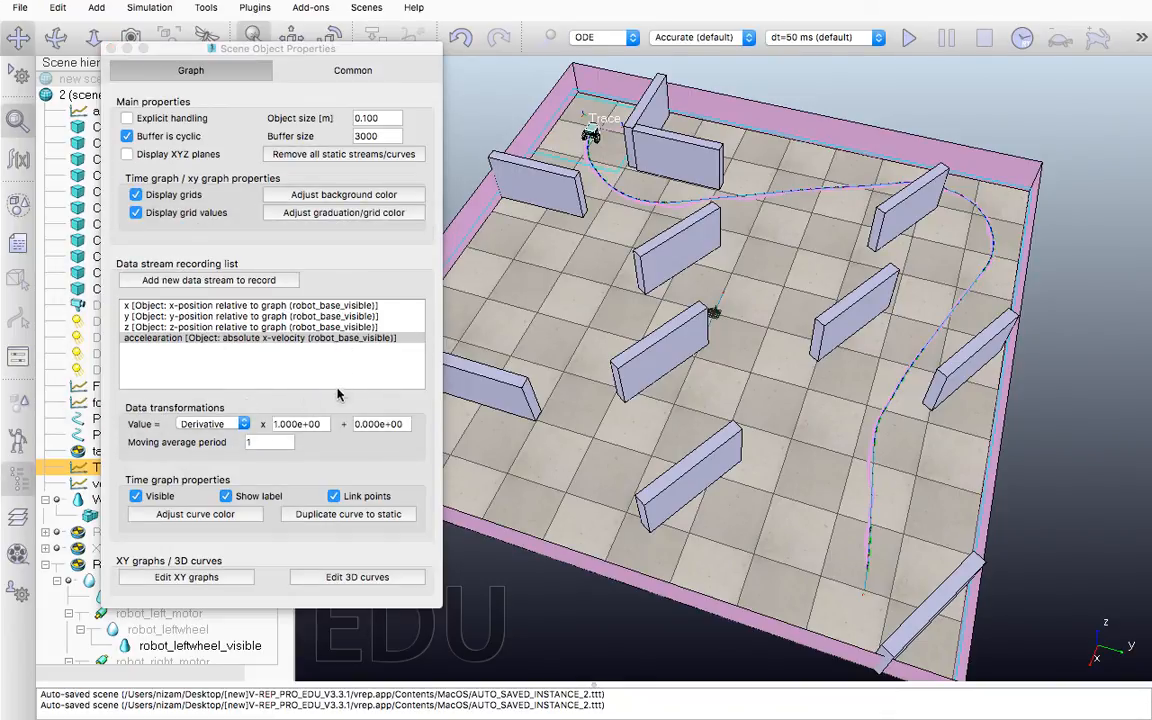
left_click_drag(321, 425, 274, 424)
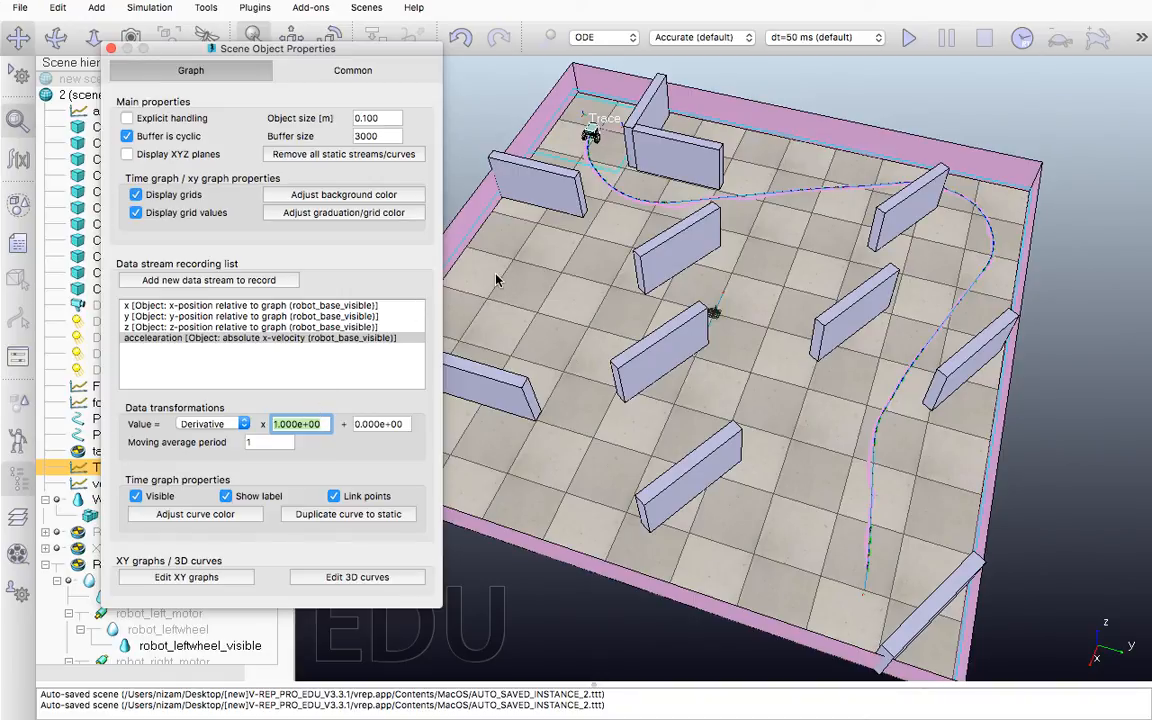
left_click(111, 48)
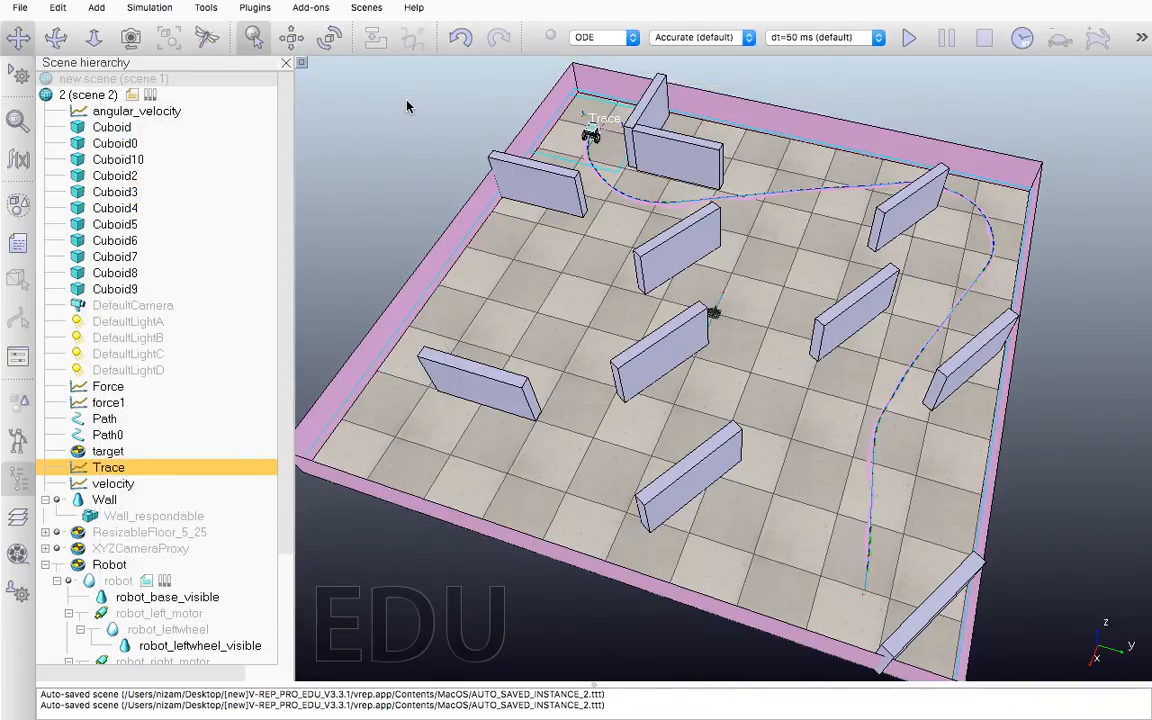
Switch to page 2 with the Left and Right velocity graph and start the simulation
left_click(1139, 42)
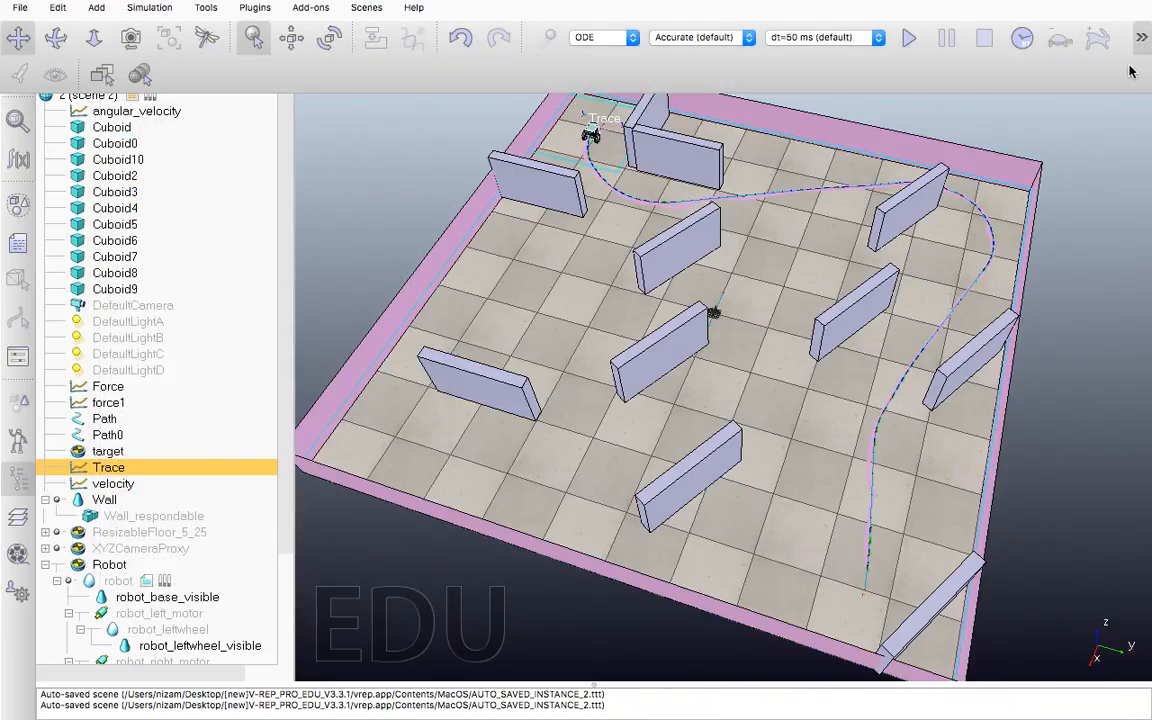
left_click(102, 75)
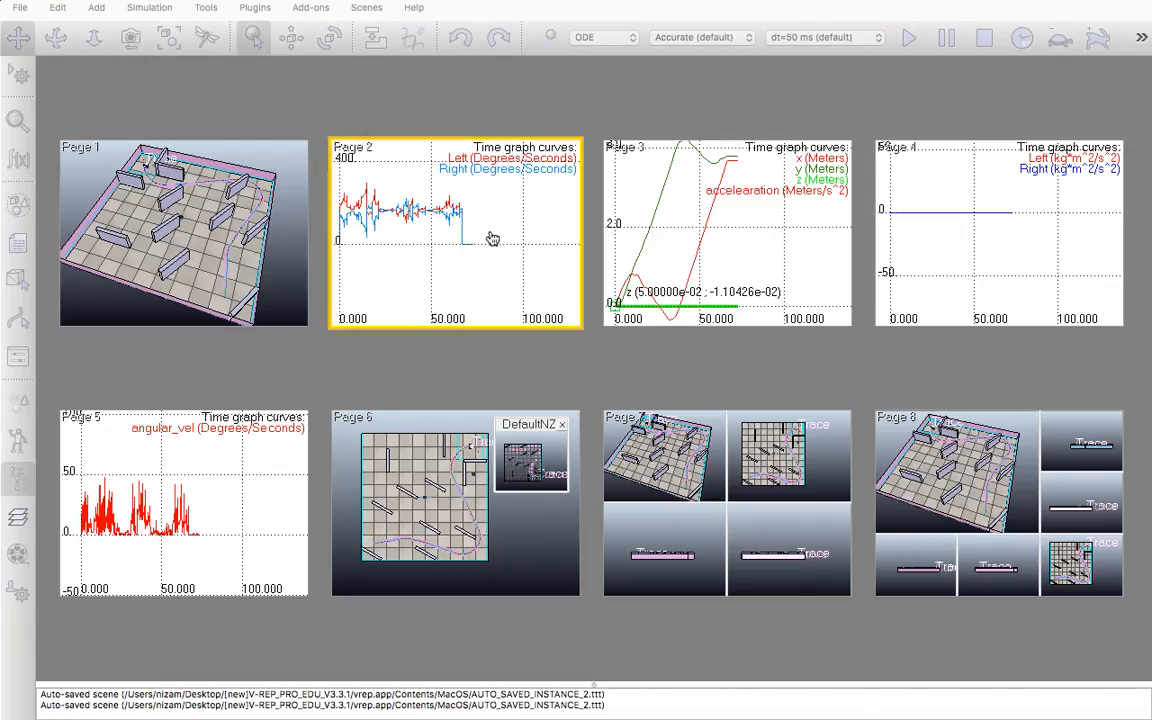
left_click(459, 259)
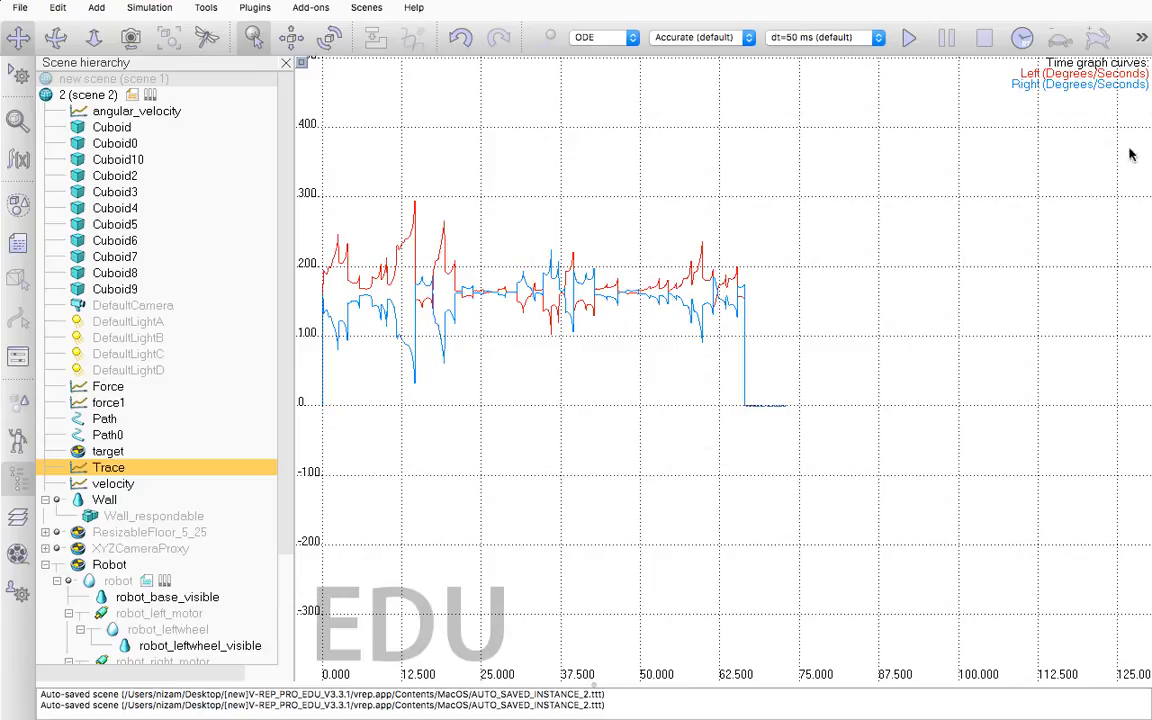
left_click(907, 42)
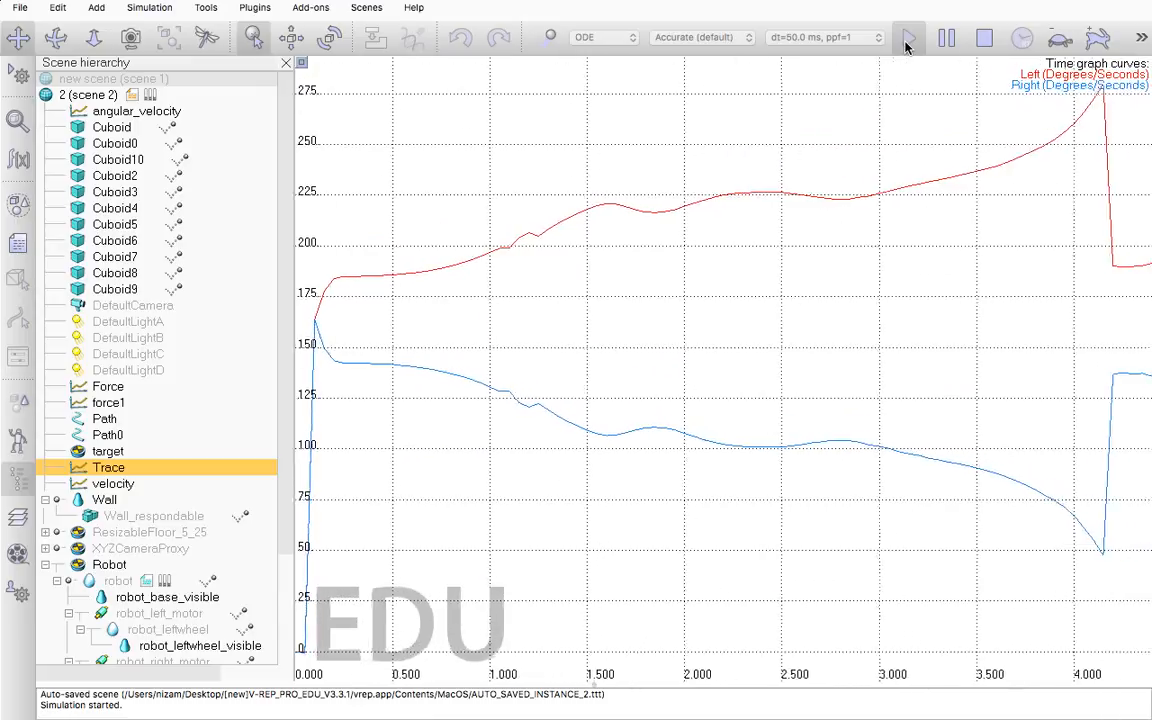
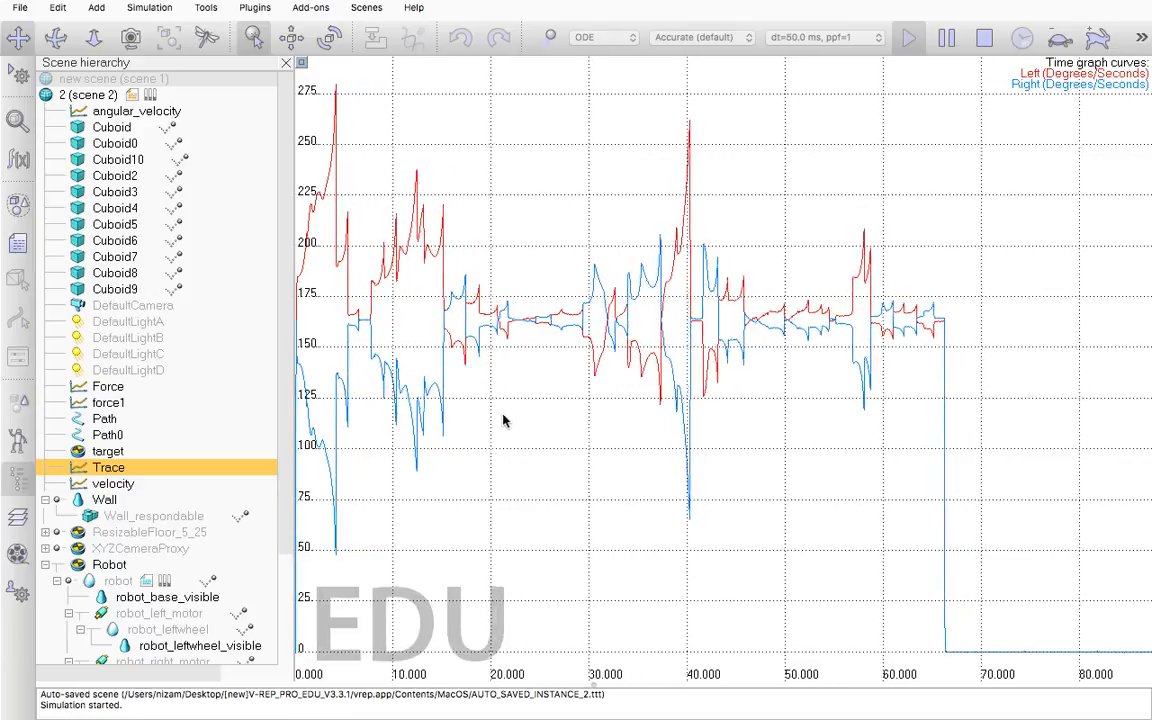
Stop the simulation and switch to page 3, which holds the x, y, z and accelearation time graph
left_click(984, 39)
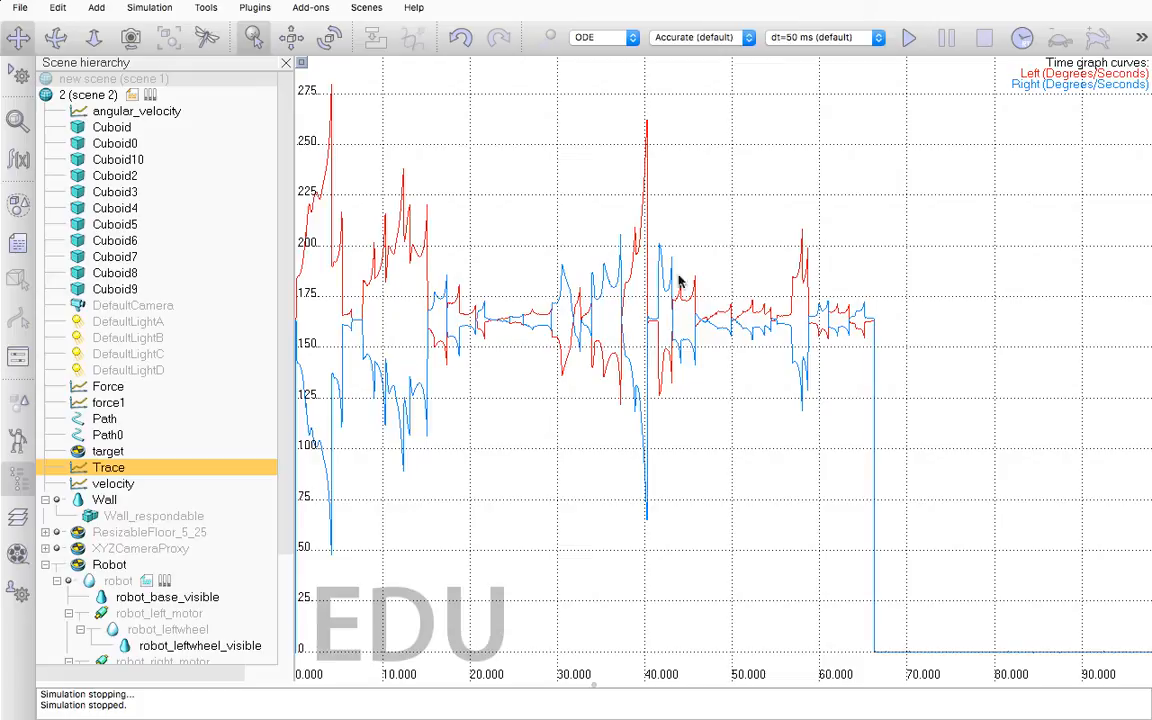
scroll(612, 238, "down", 4)
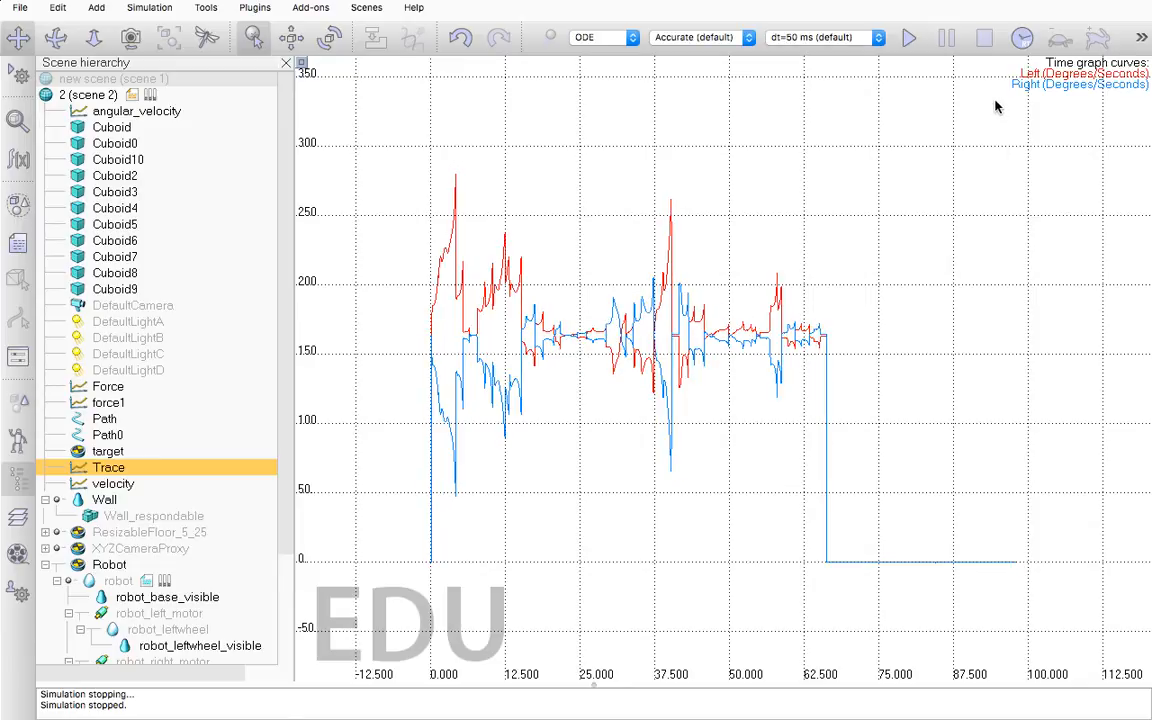
left_click(1138, 41)
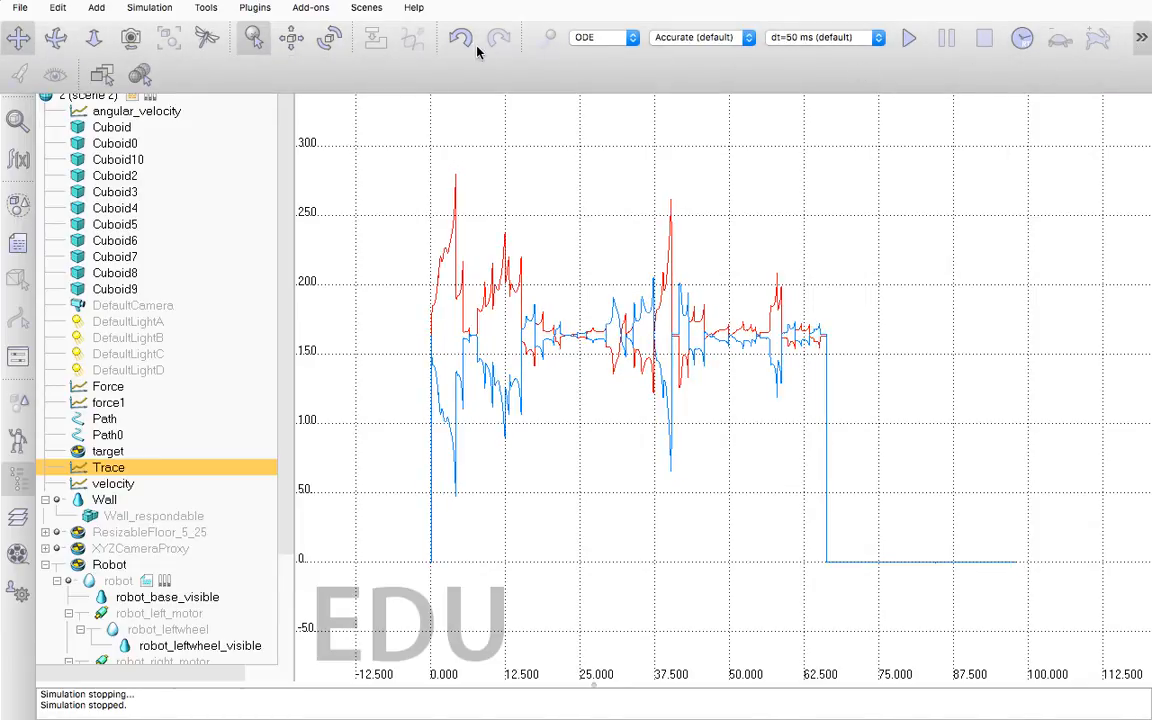
left_click(102, 76)
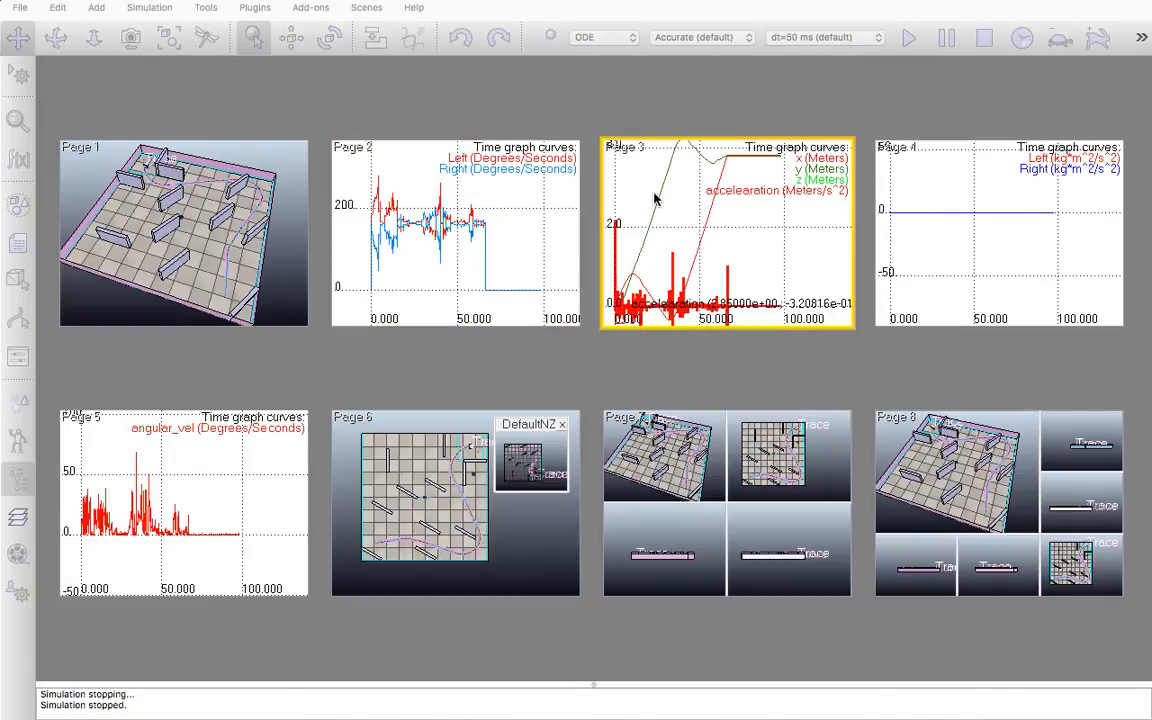
left_click(717, 217)
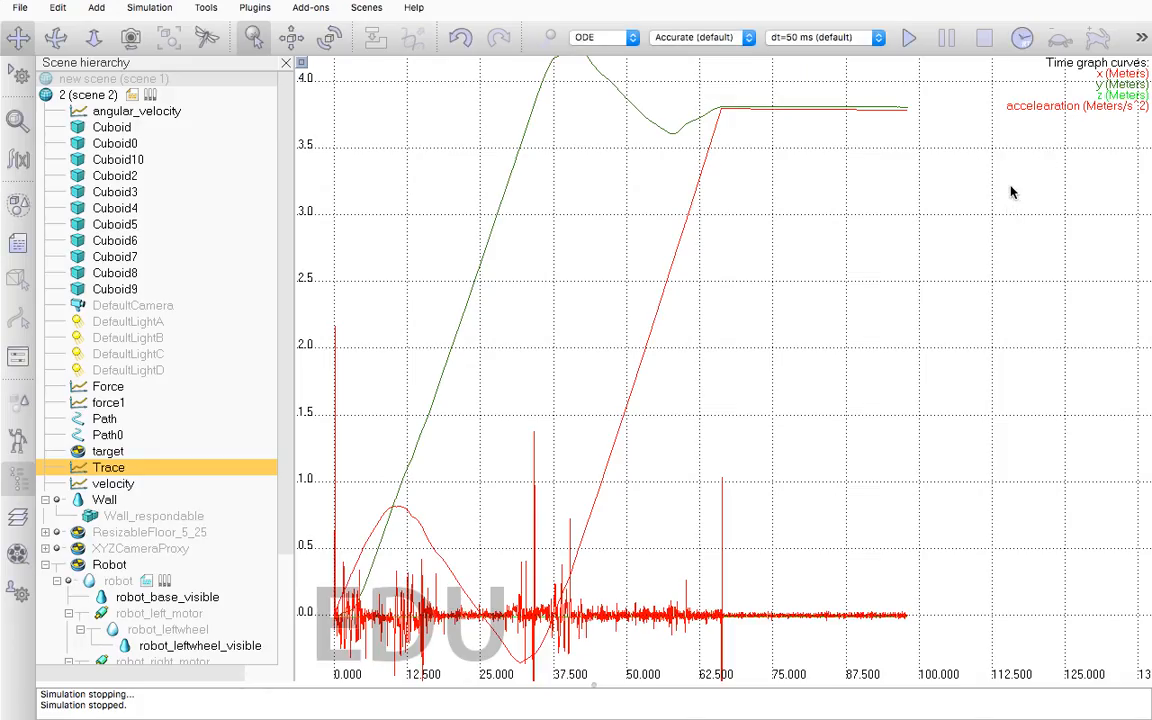
Switch to page 5 with the angular_vel graph, and run the simulation there before stopping it
left_click(1140, 40)
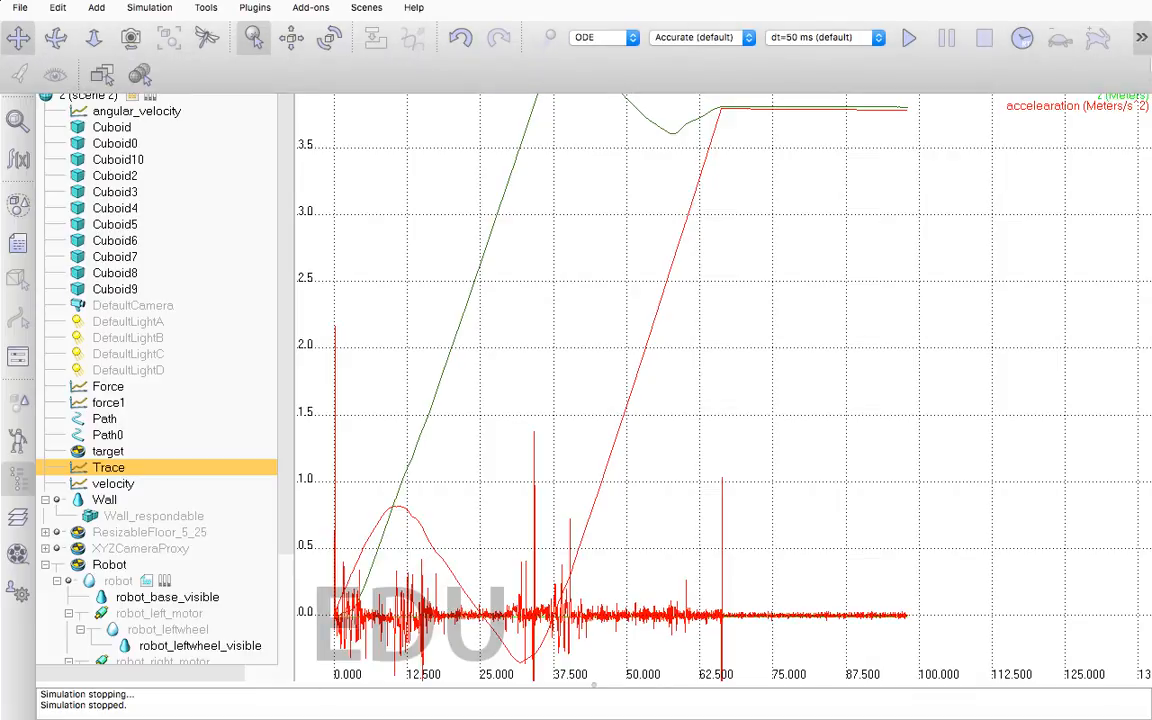
left_click(102, 76)
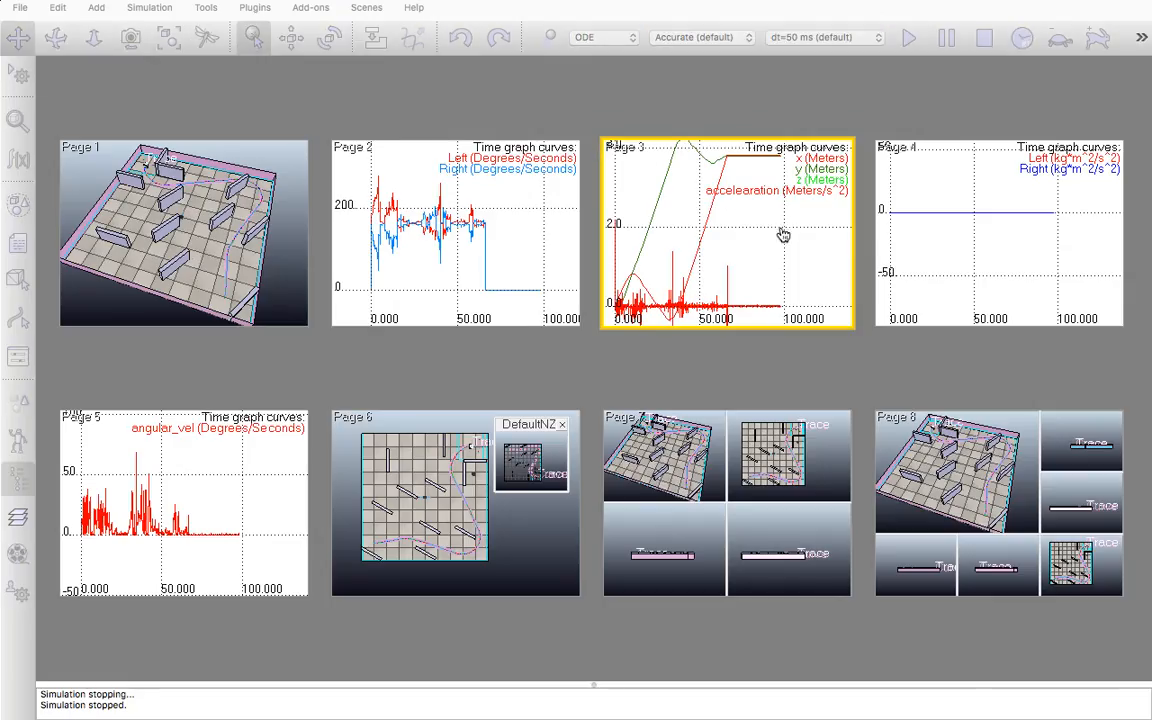
left_click(200, 470)
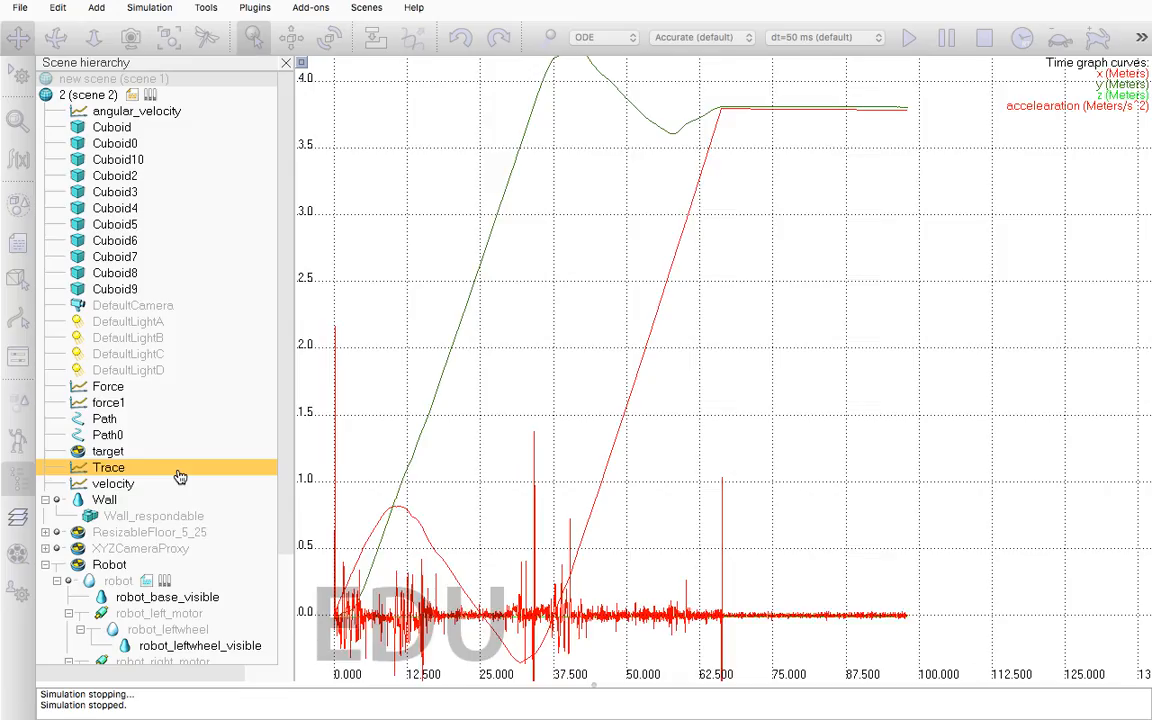
left_click(908, 38)
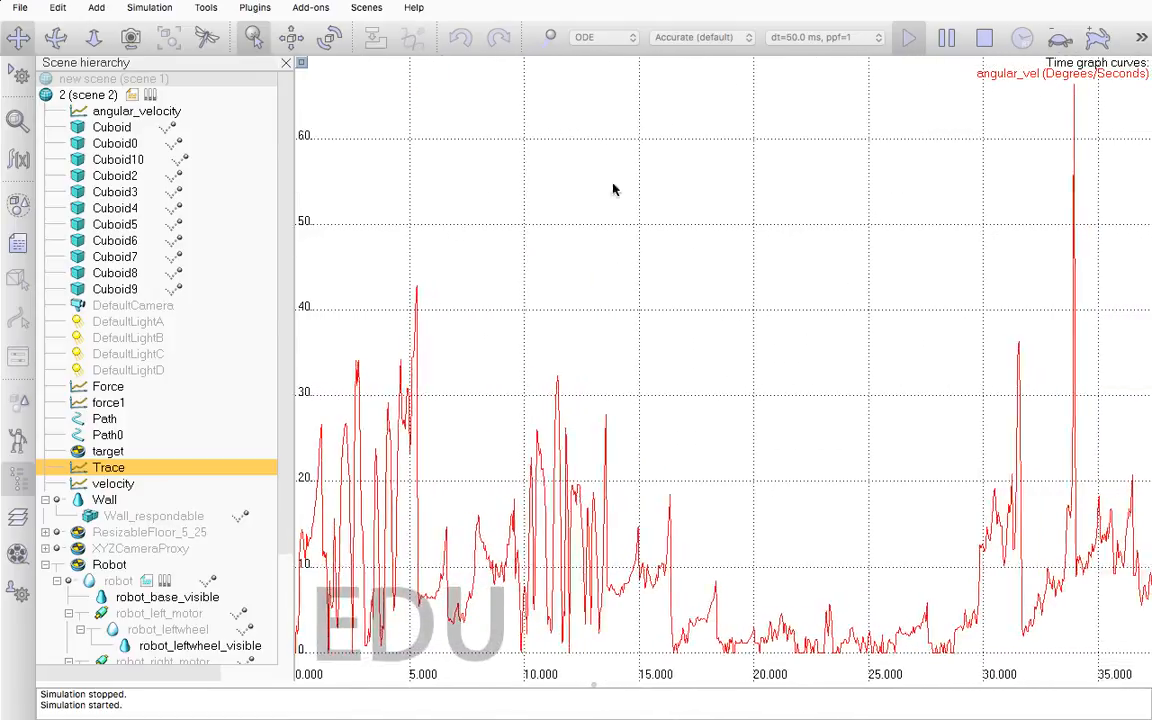
mouse_move(958, 90)
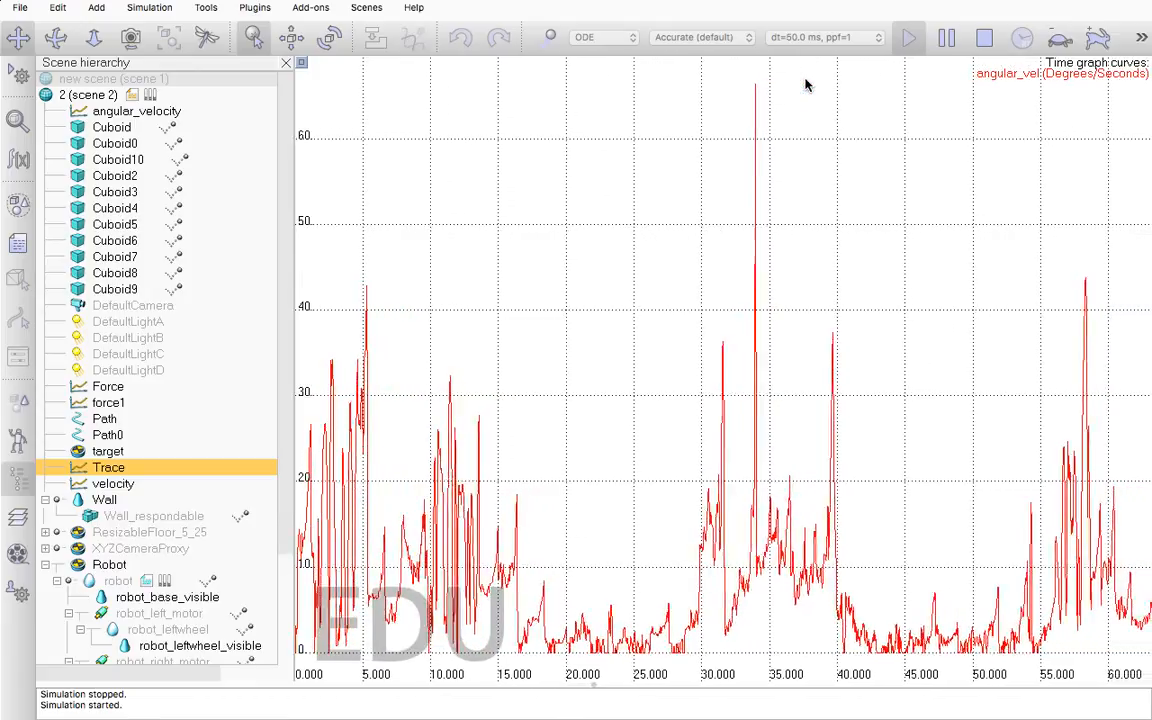
left_click(984, 37)
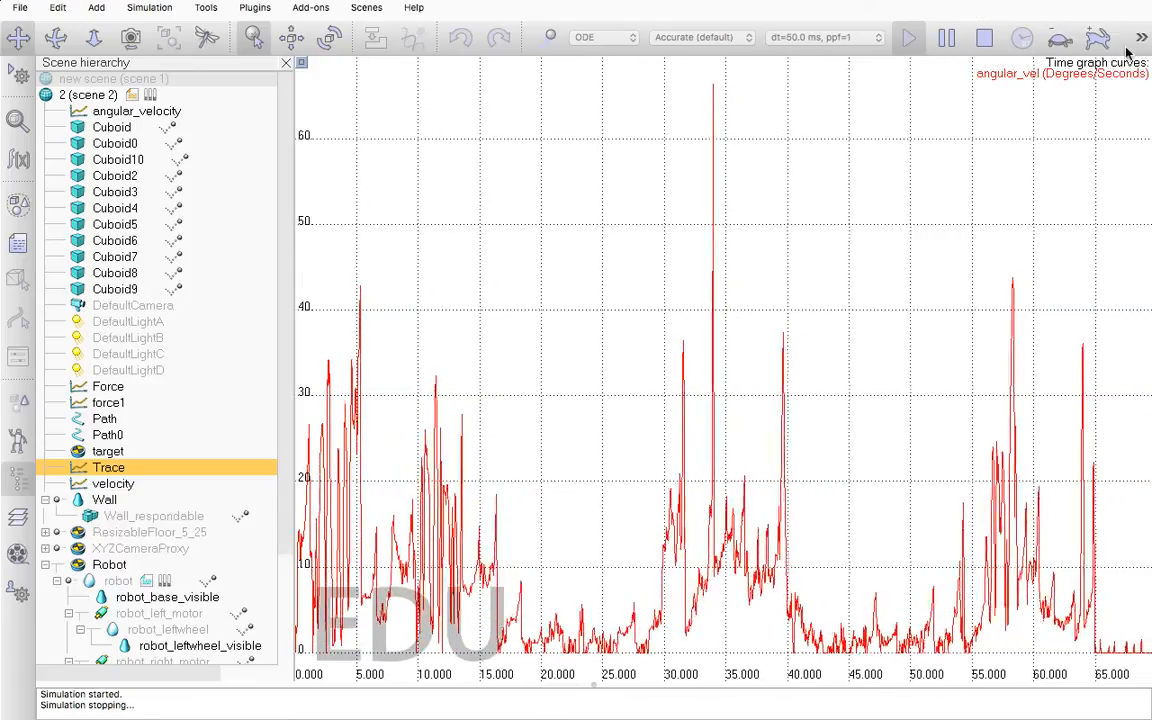
Return to page 1 with the 3D scene view and add a new graph object to the scene
left_click(91, 65)
left_click(120, 207)
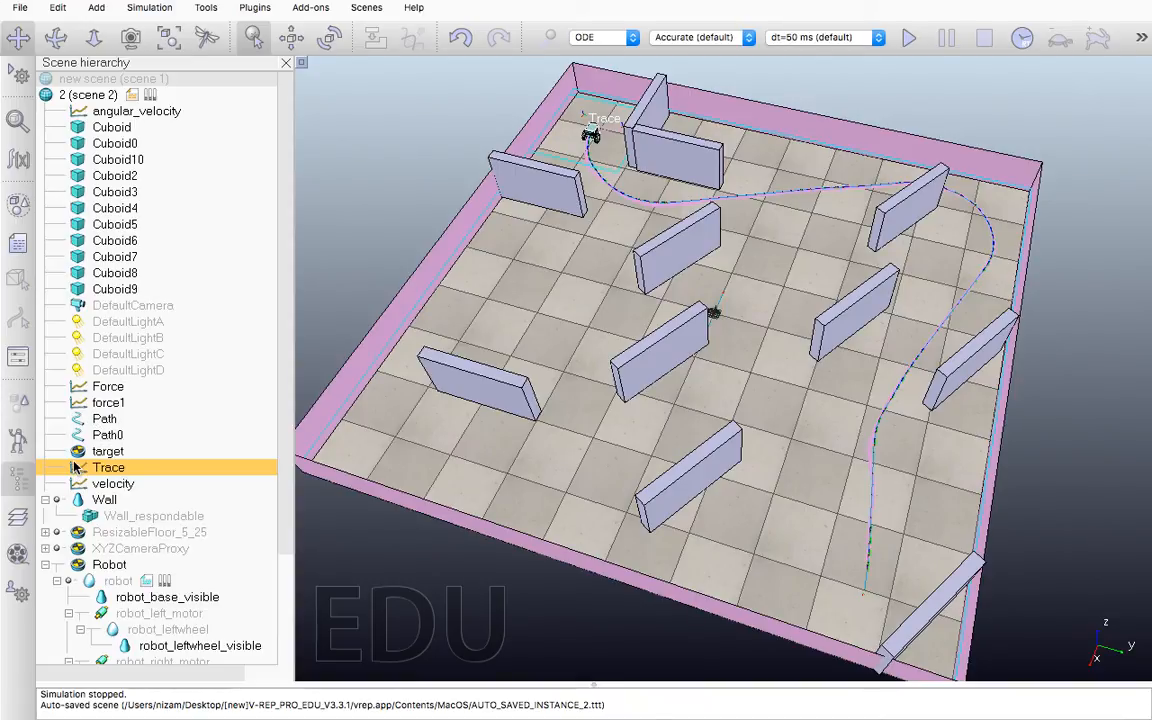
right_click(589, 304)
mouse_move(640, 347)
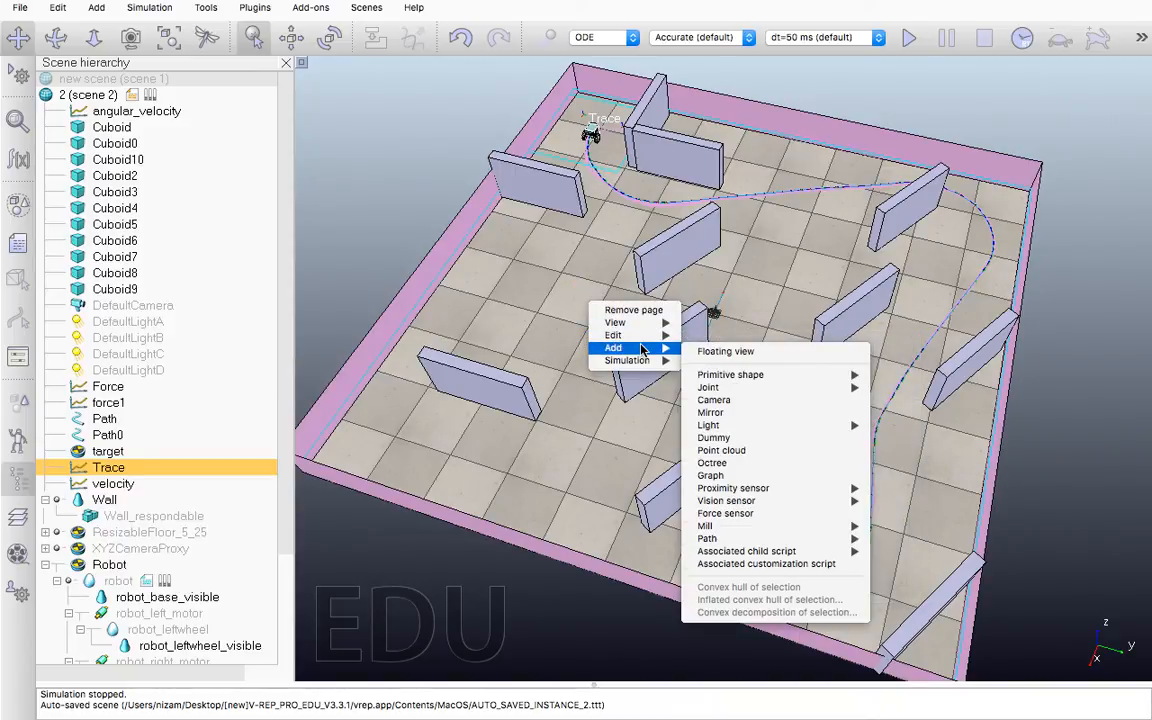
left_click(711, 476)
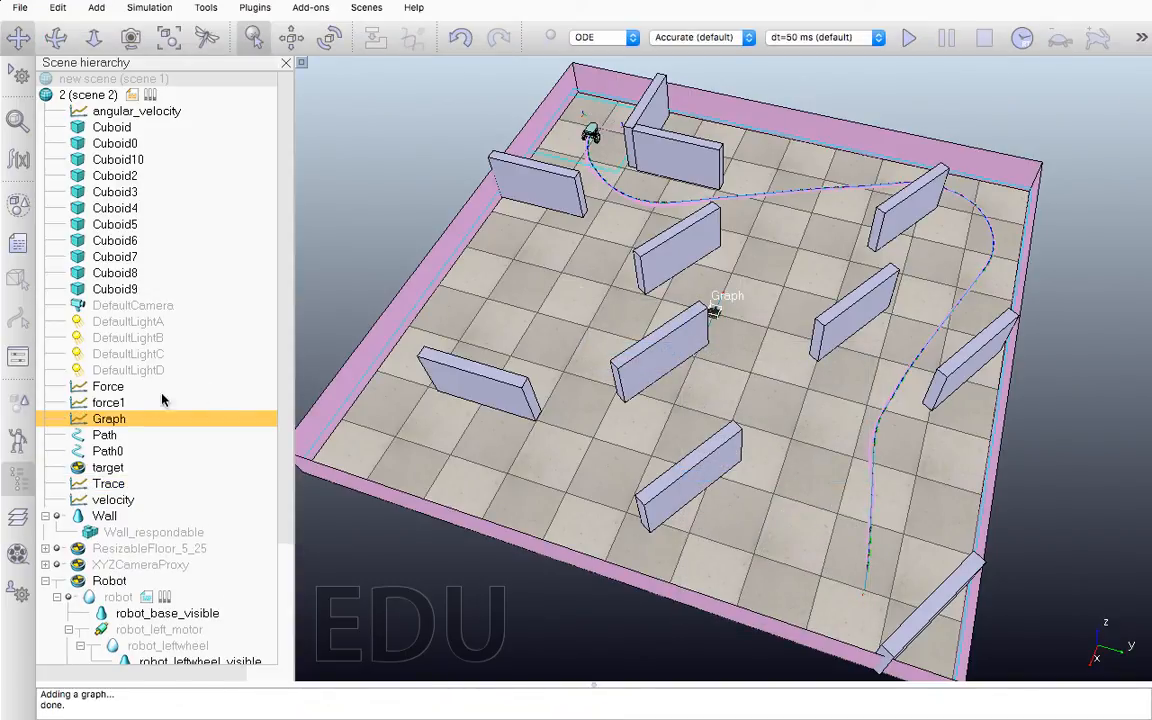
Review the data stream types available for the force1 graph without adding one, and close its properties
double_click(84, 403)
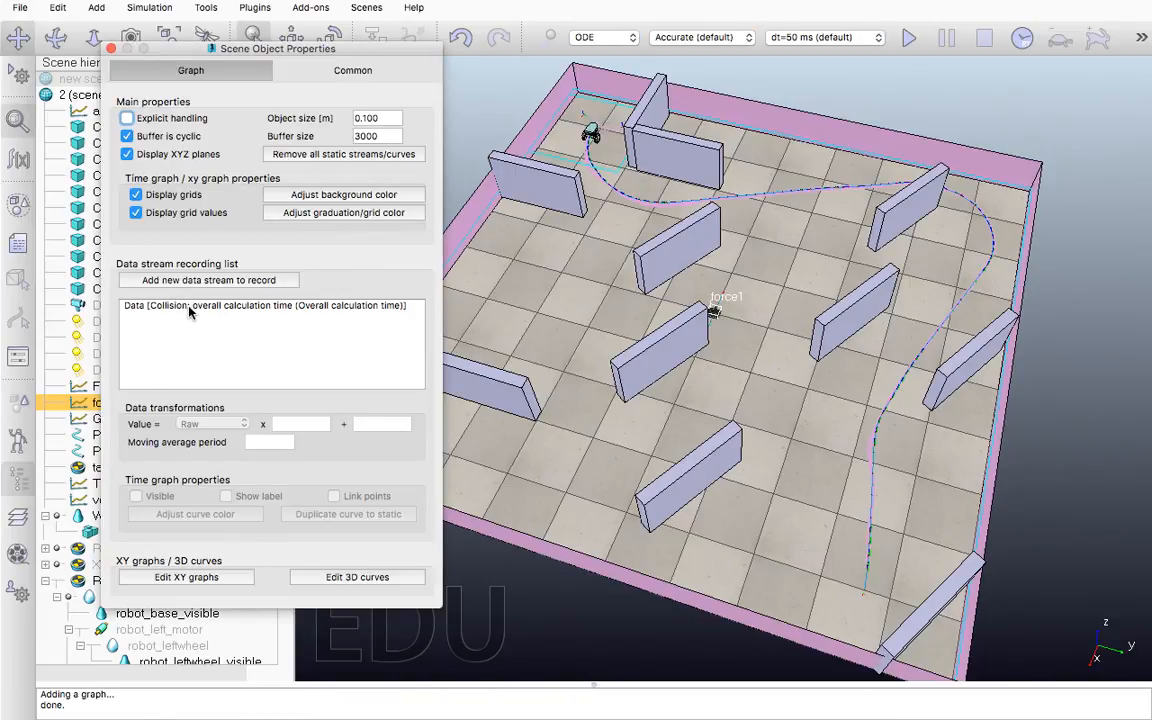
left_click(189, 312)
left_click(196, 280)
left_click(197, 281)
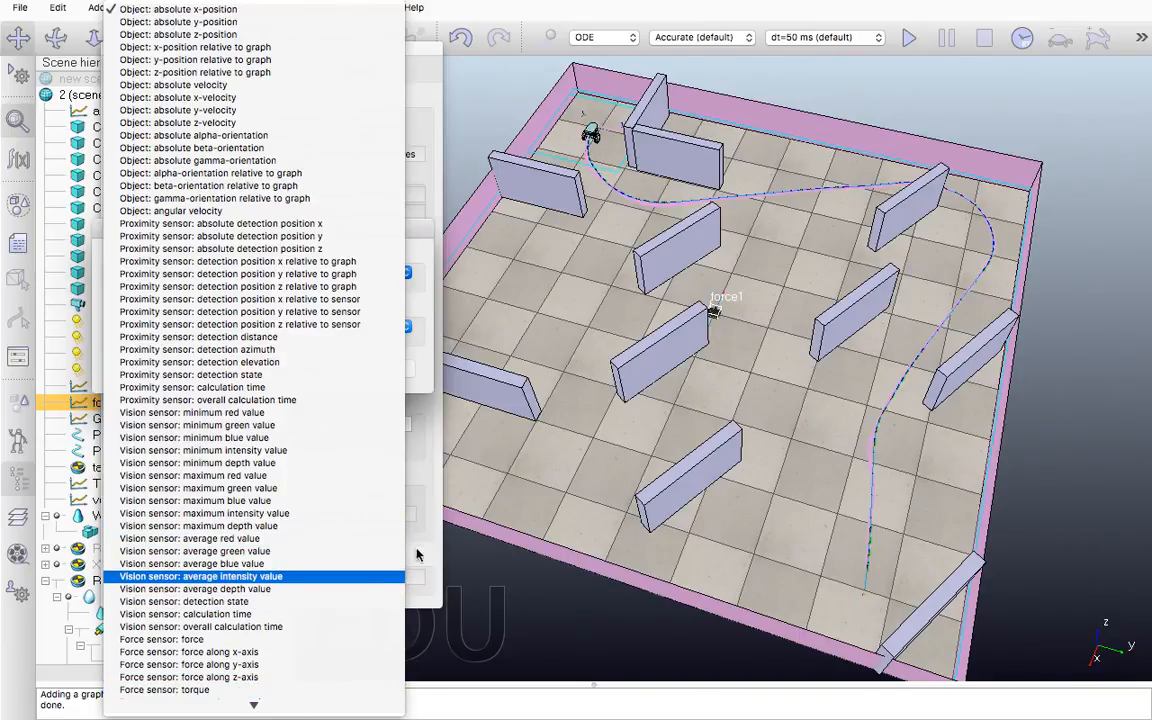
left_click(428, 455)
left_click(322, 372)
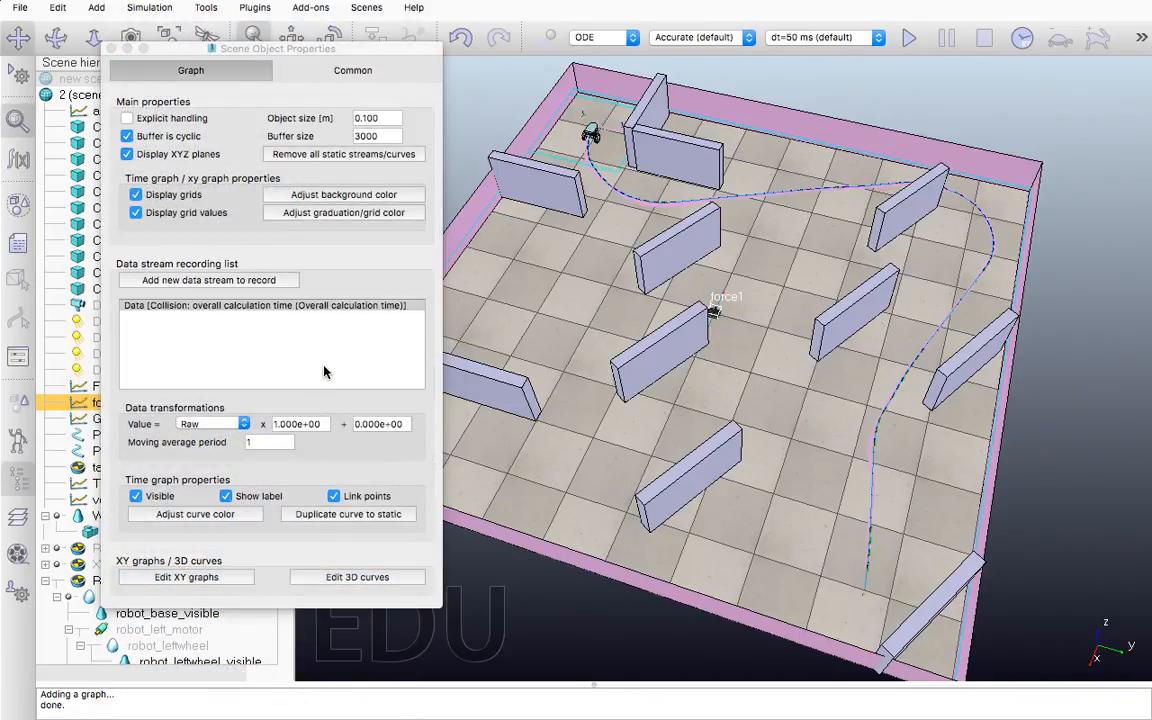
left_click(112, 48)
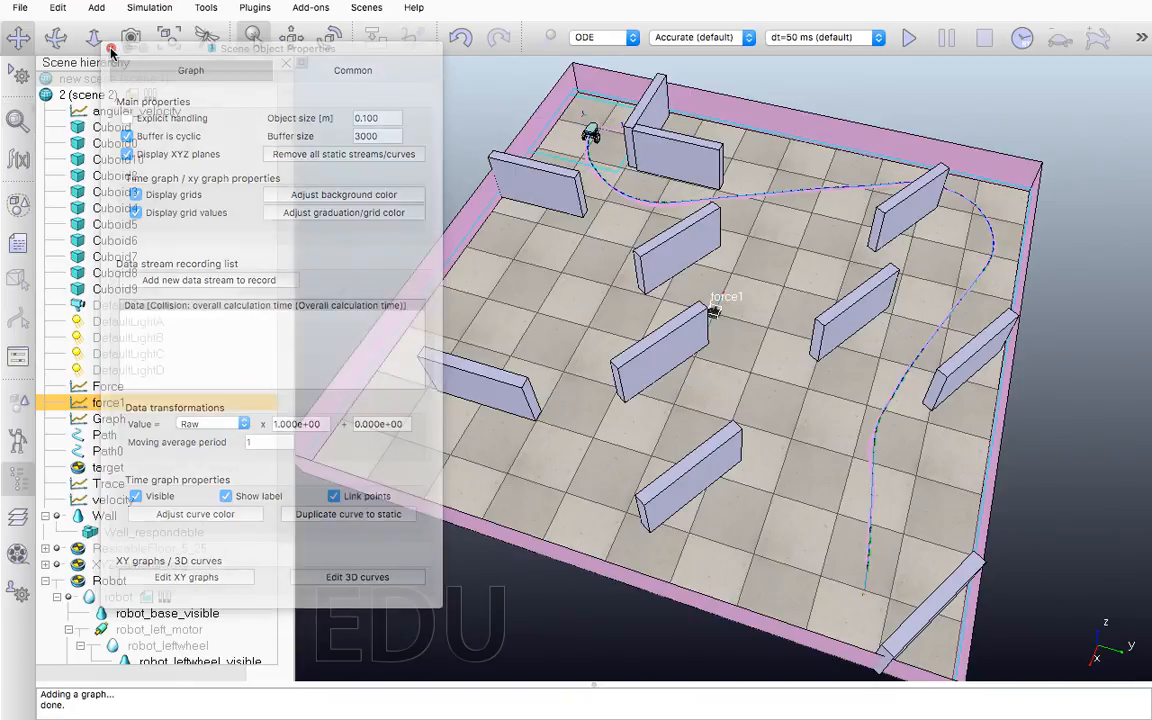
left_click(22, 10)
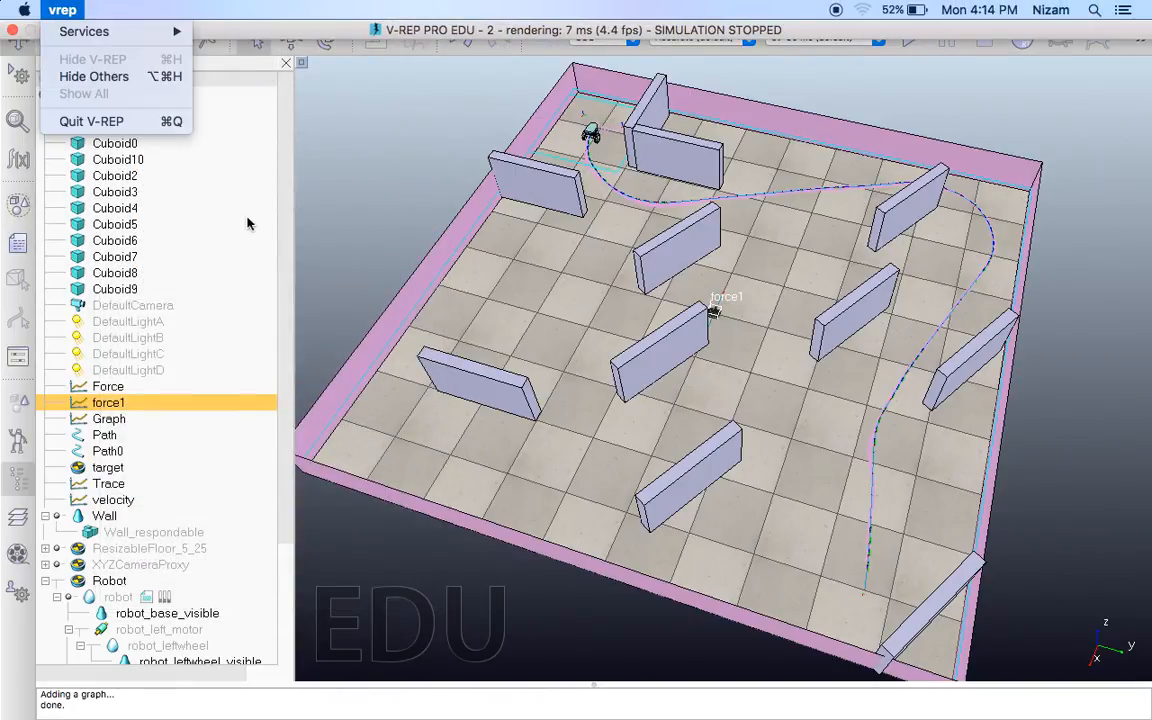
left_click(216, 180)
left_click(21, 8)
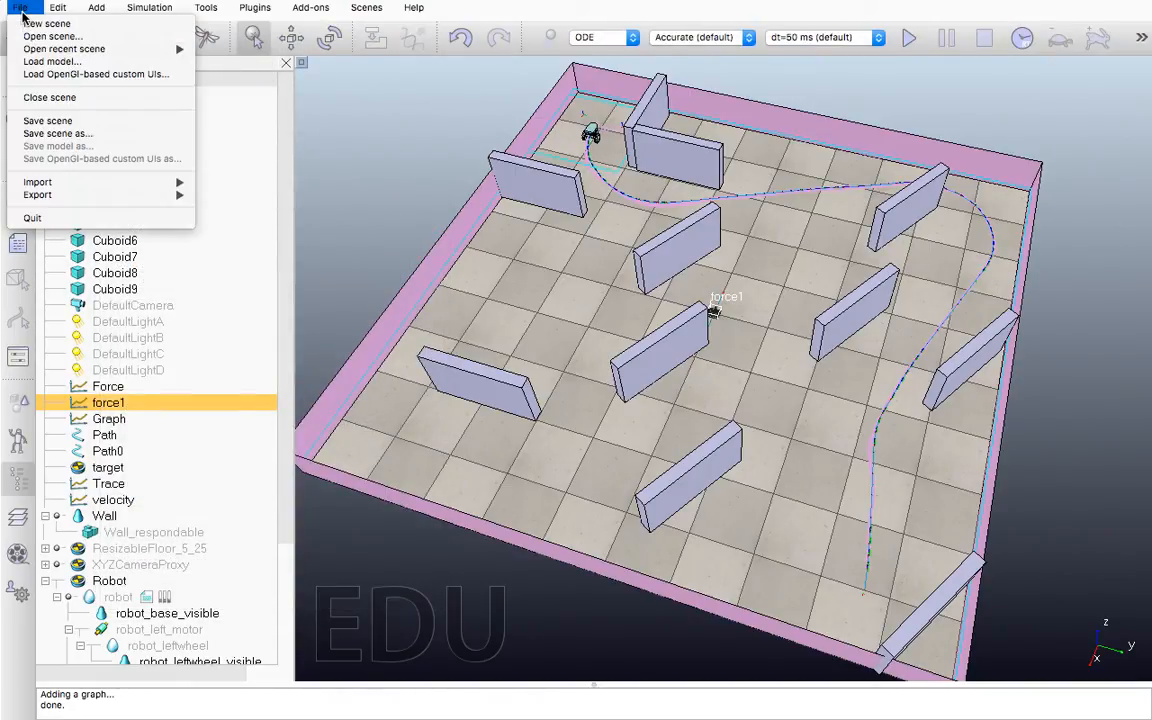
mouse_move(93, 203)
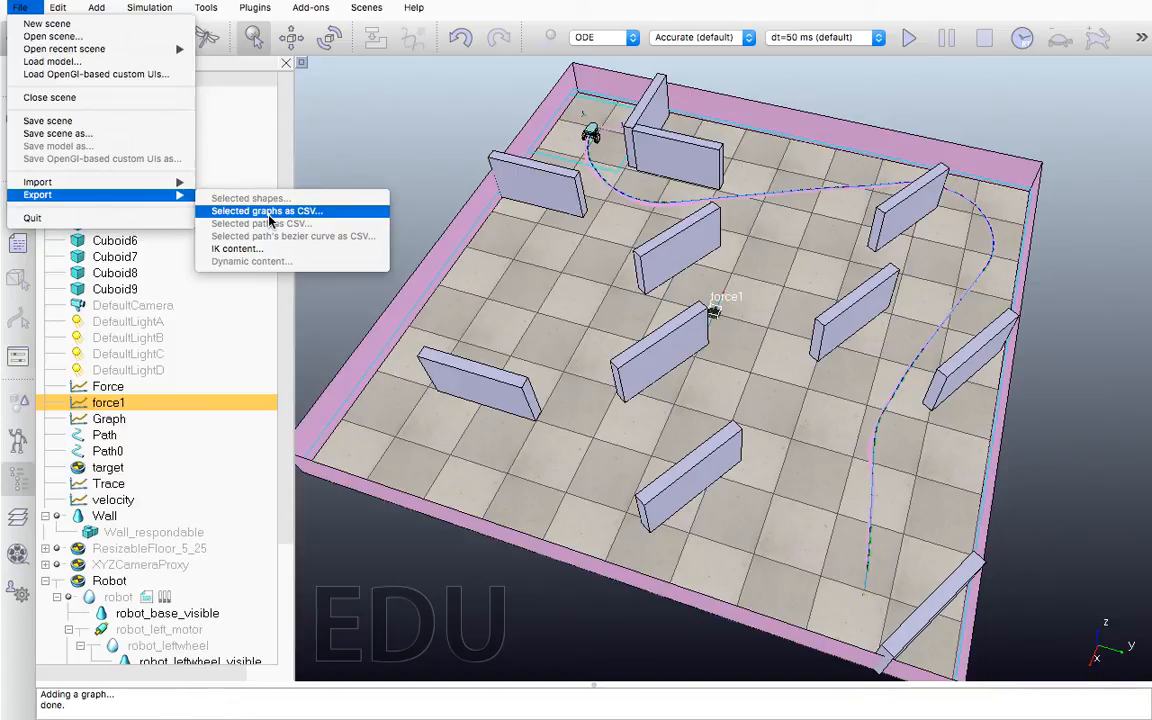
left_click(113, 388)
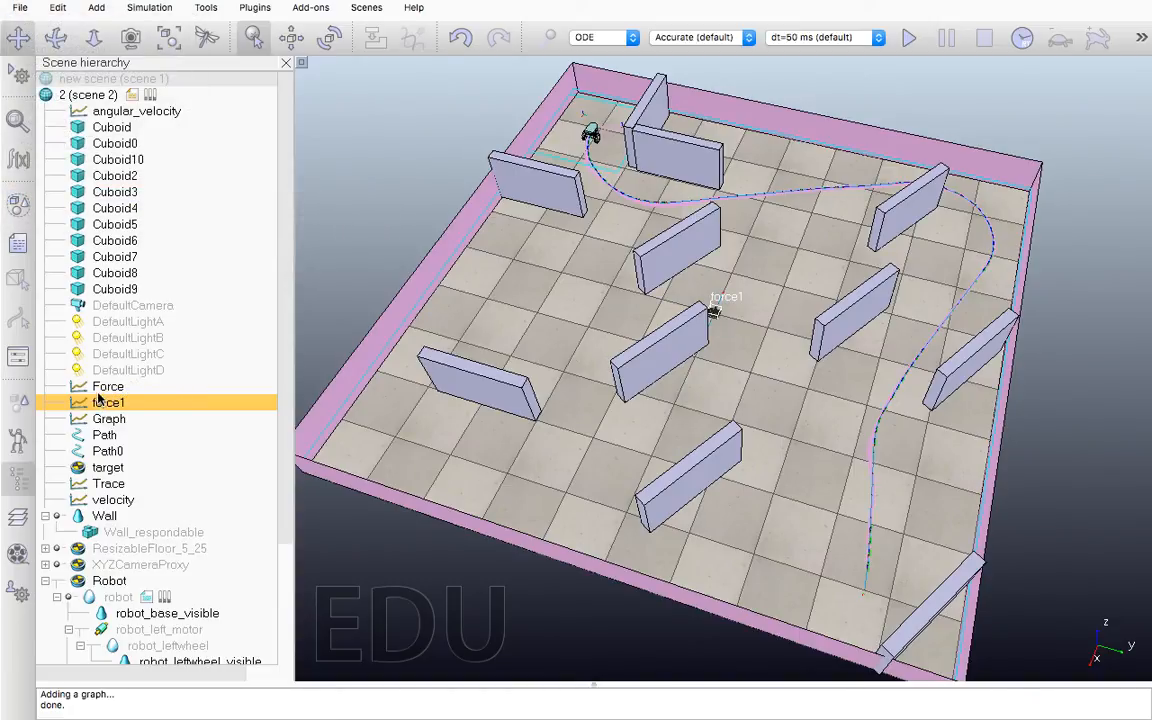
Export the Force graph as a CSV file named export to the Desktop folder
left_click(101, 388)
left_click(20, 8)
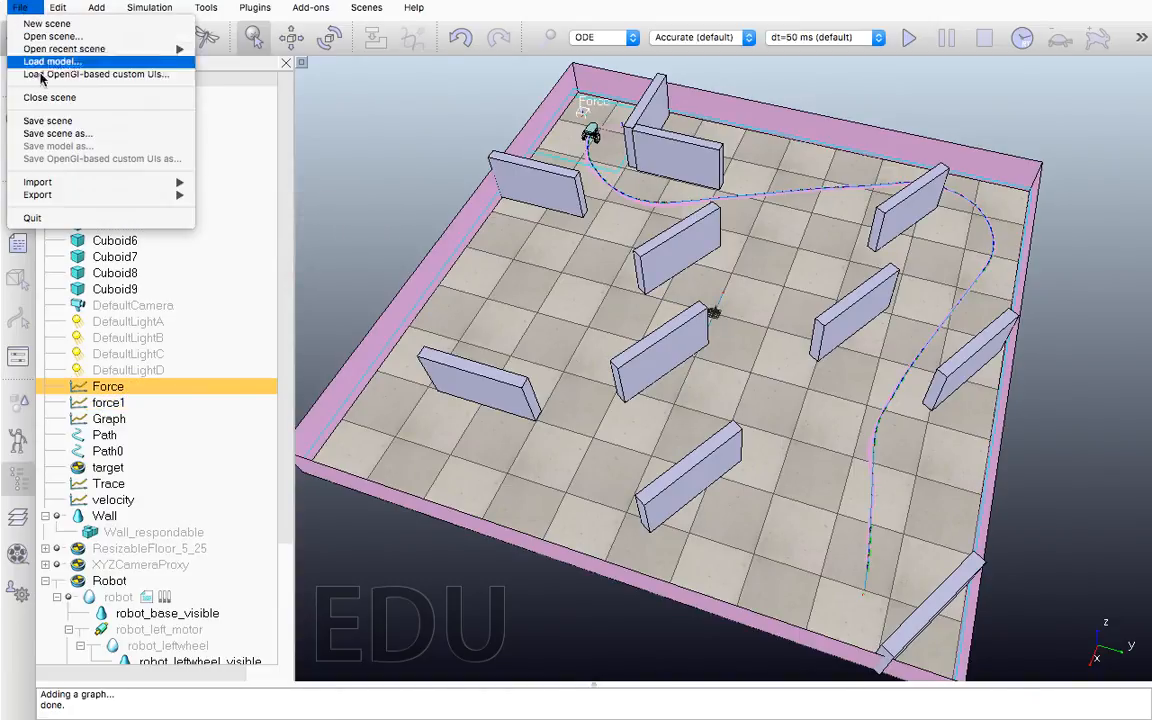
mouse_move(170, 194)
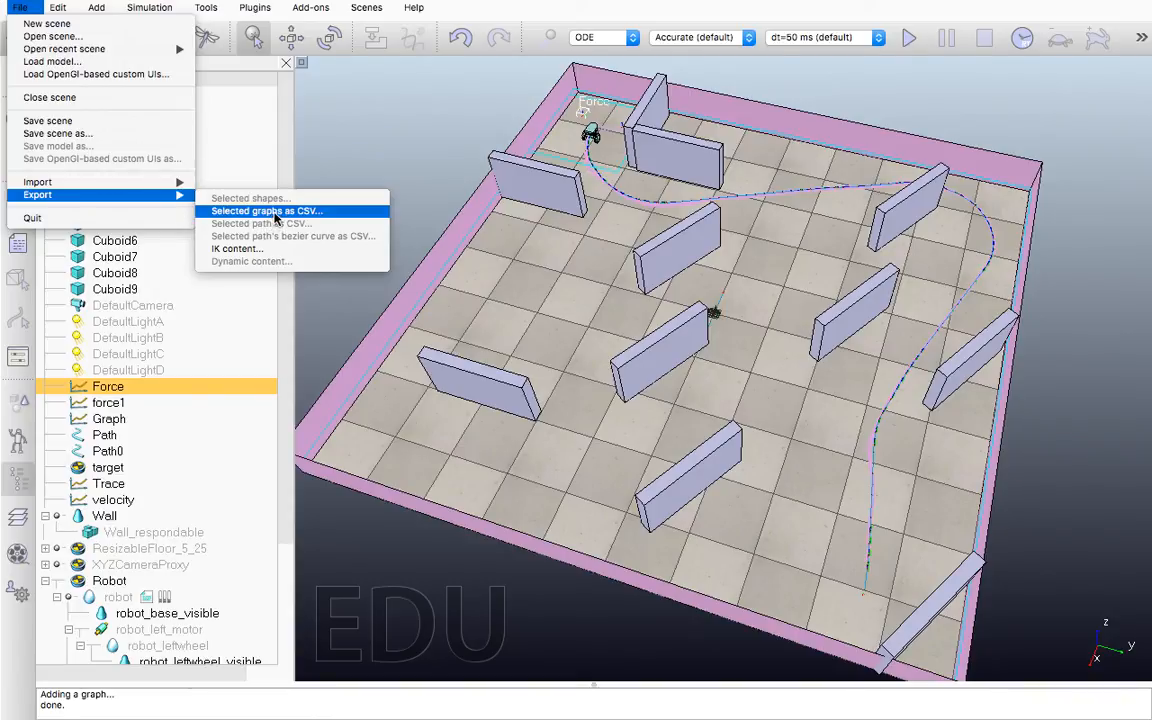
left_click(263, 209)
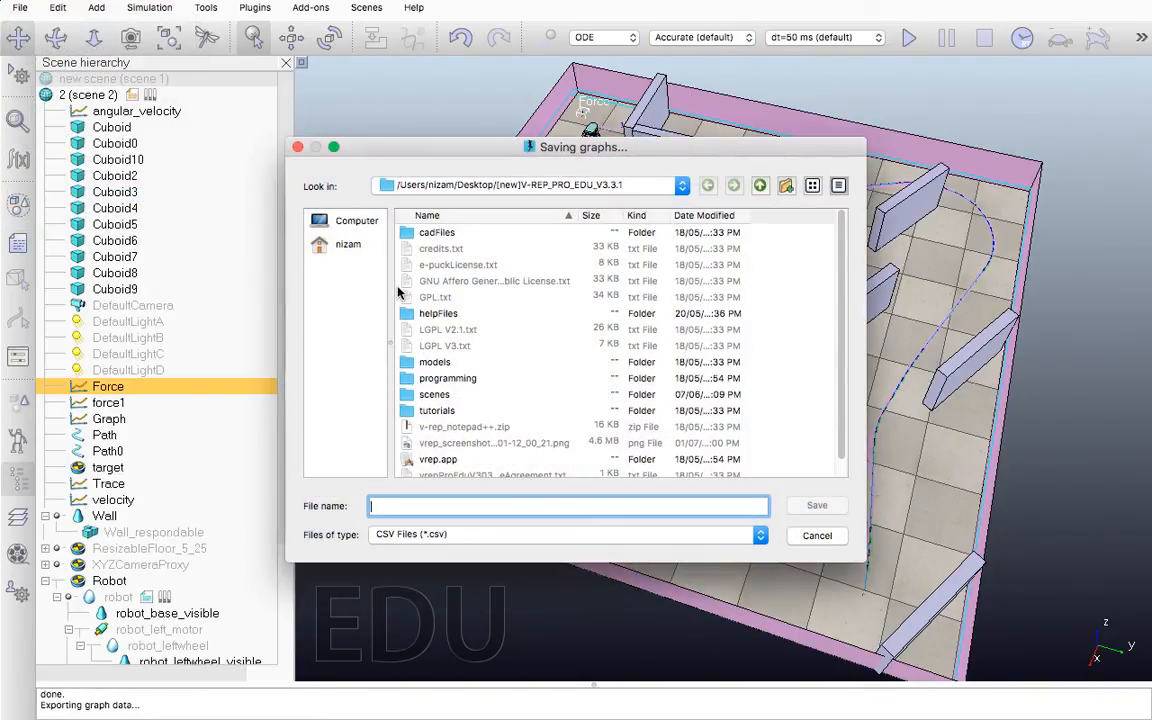
type("export")
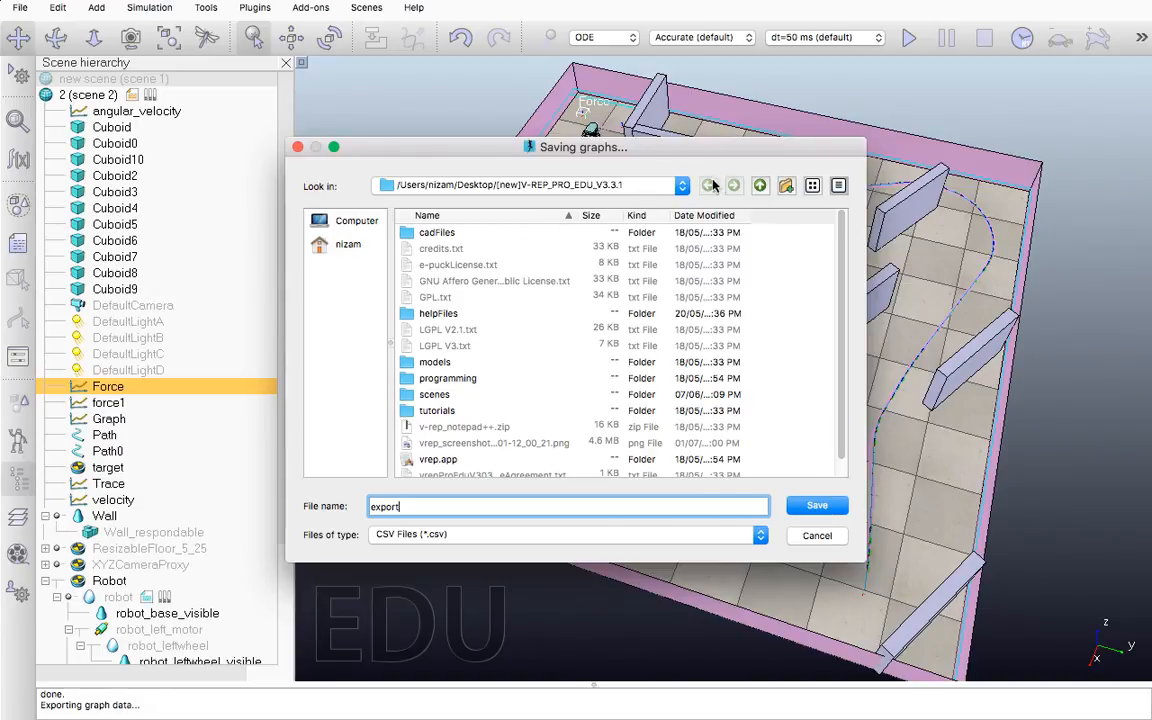
left_click(759, 186)
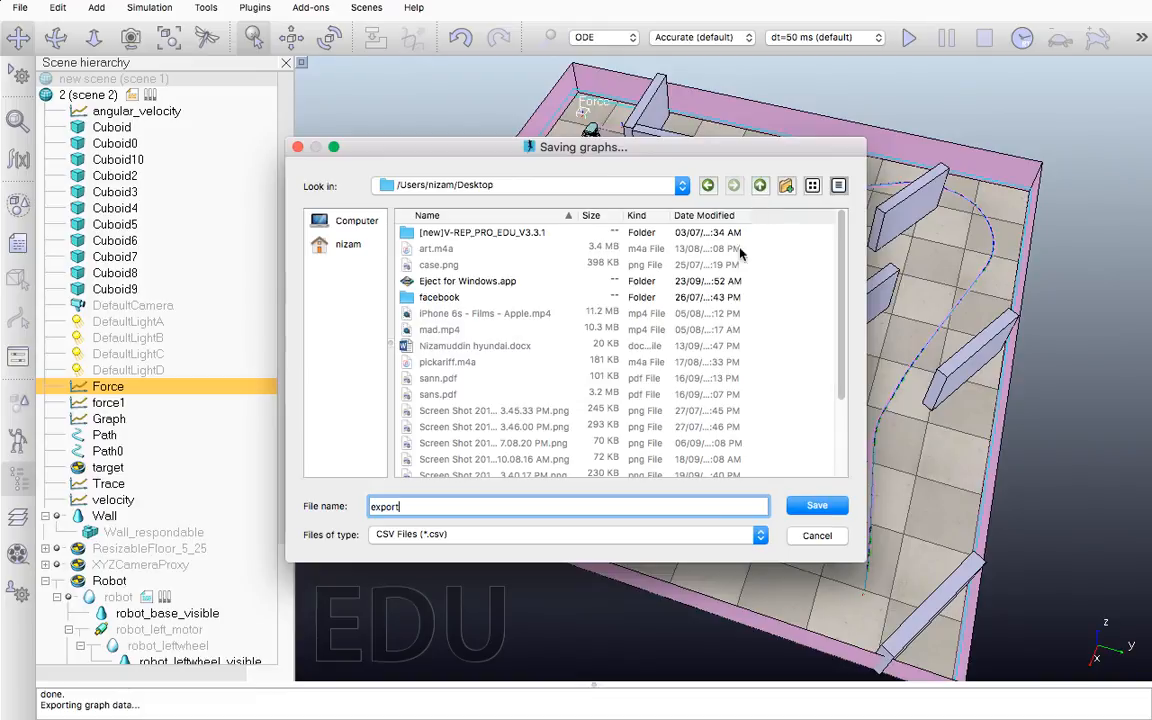
left_click(820, 507)
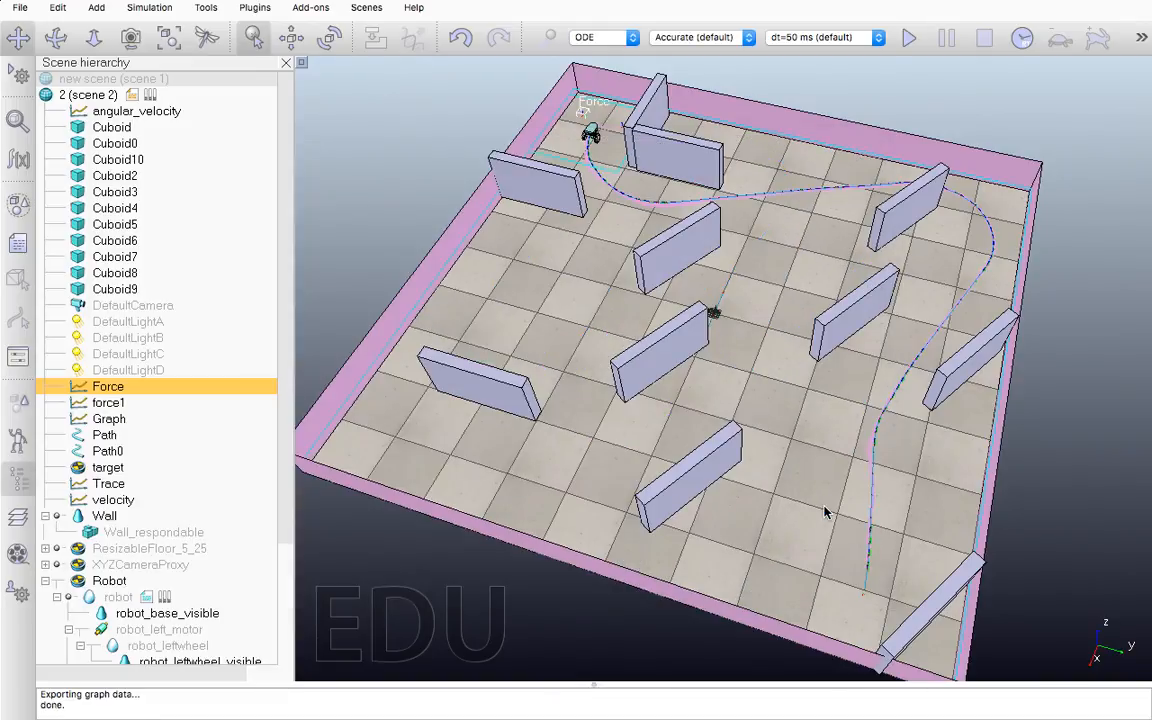
Switch to the Finder desktop and open a quick preview of export.csv
key("ctrl+Right")
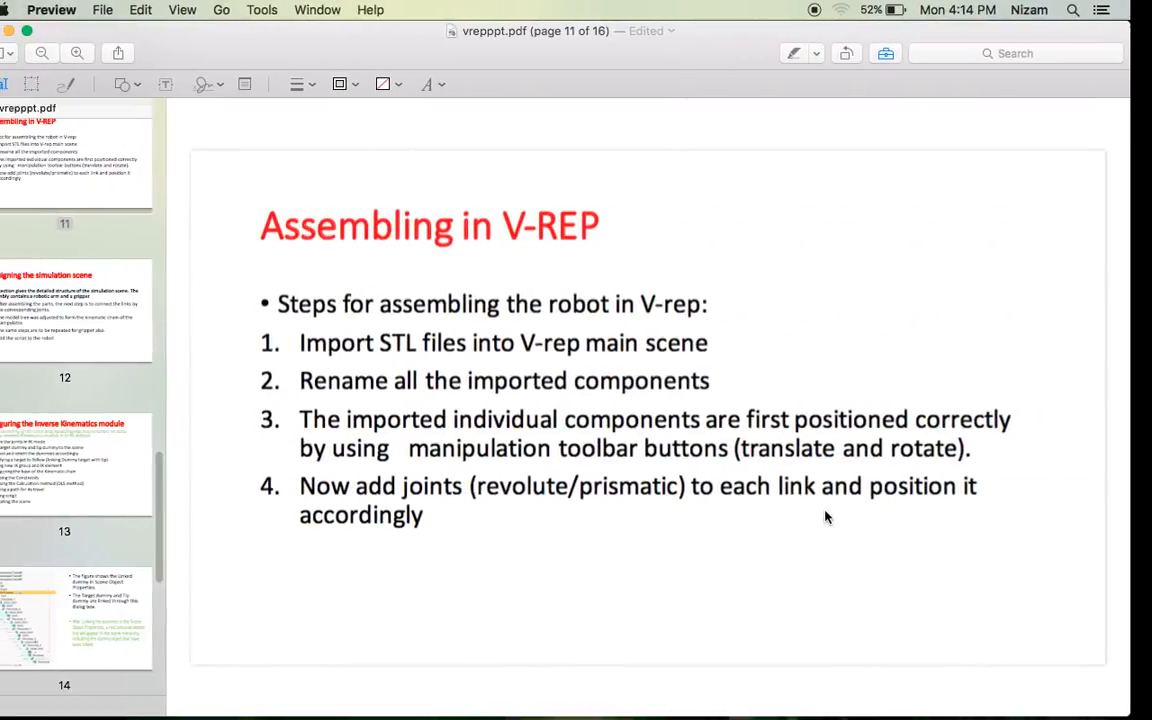
key("ctrl+Left")
key("ctrl+Left")
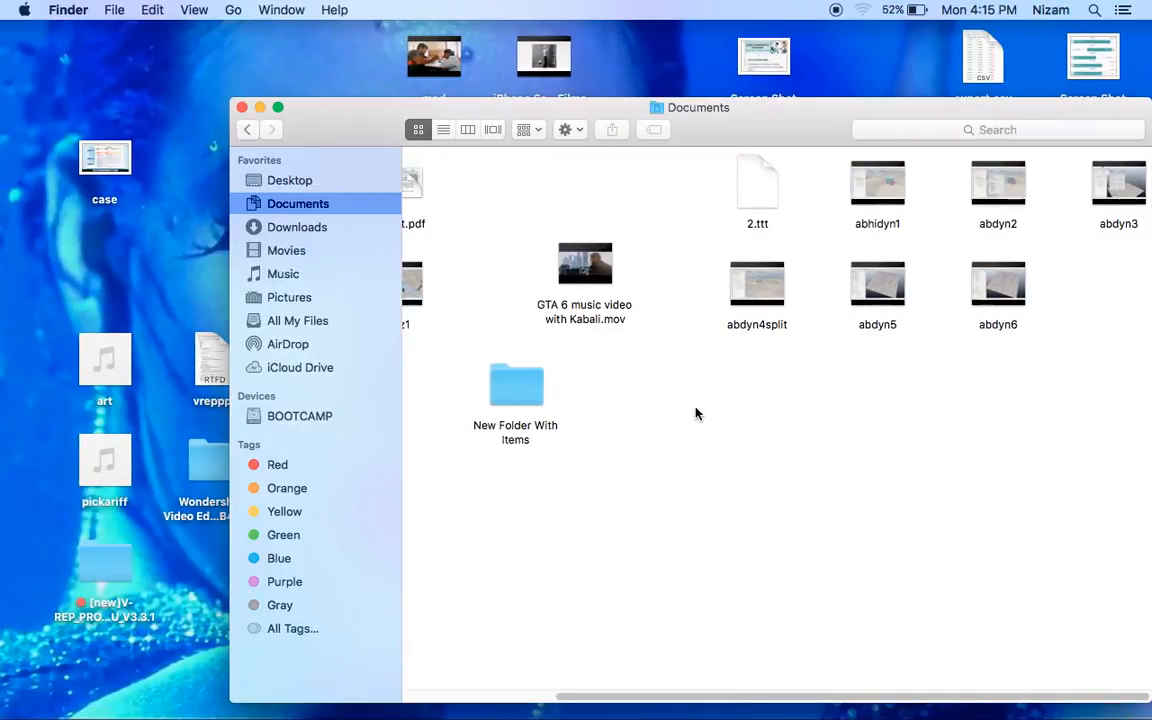
key("ctrl+Left")
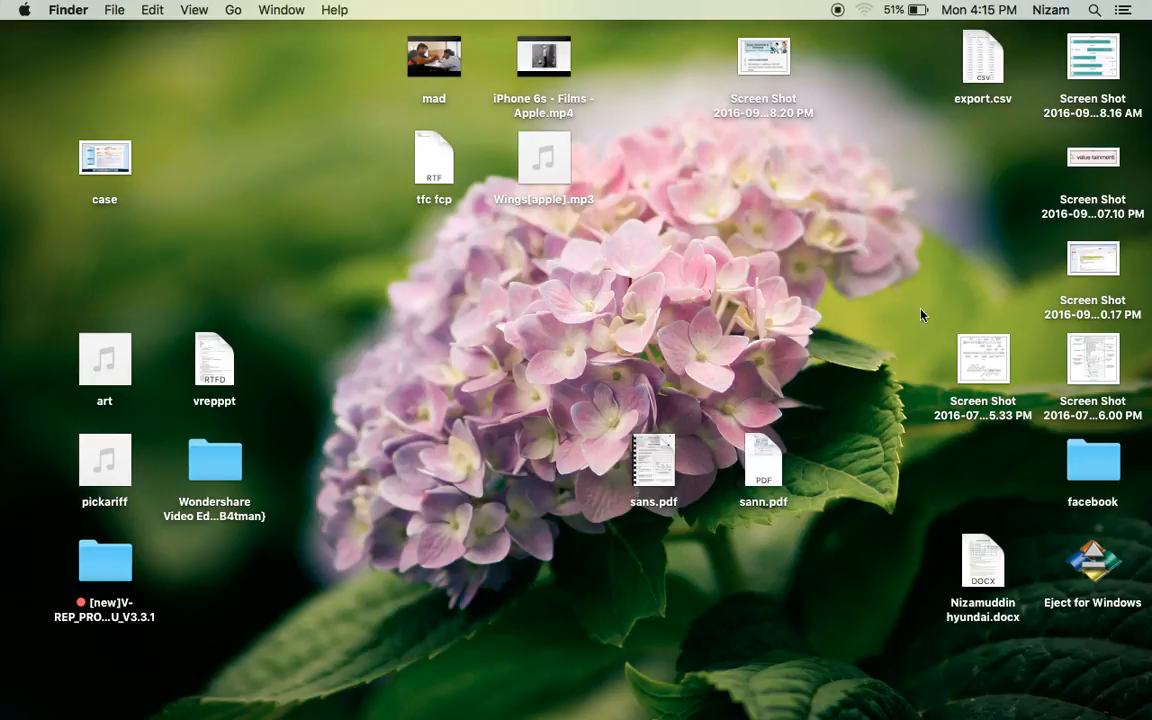
left_click(976, 44)
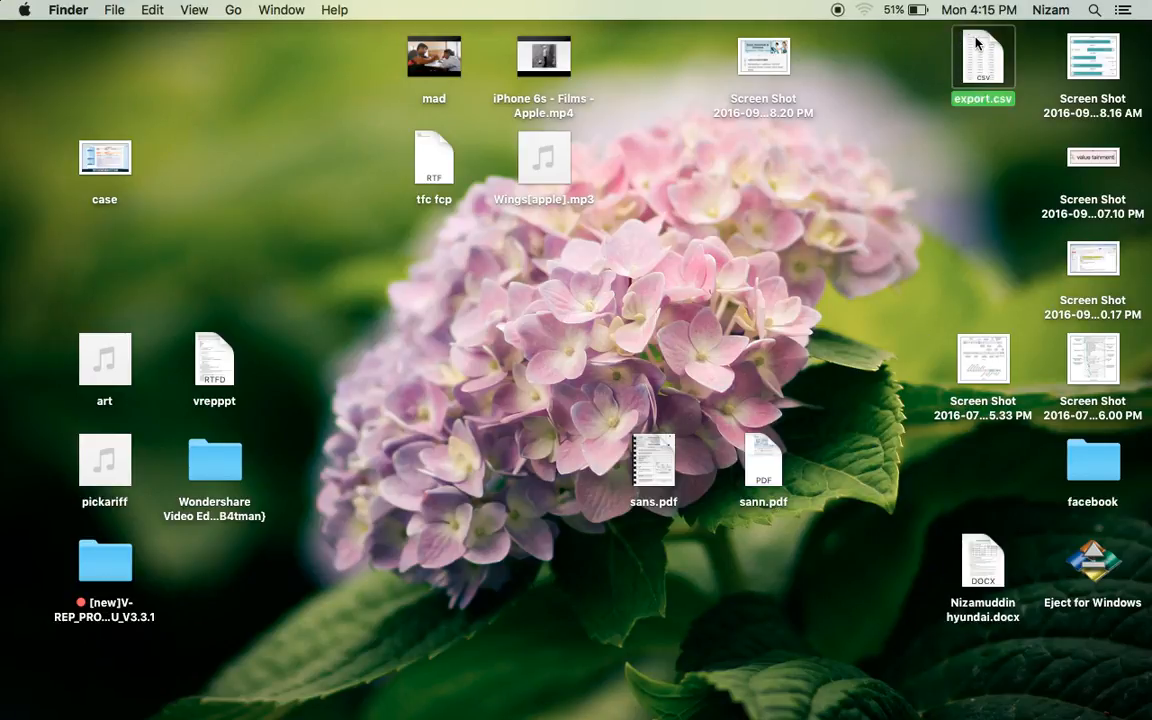
key("space")
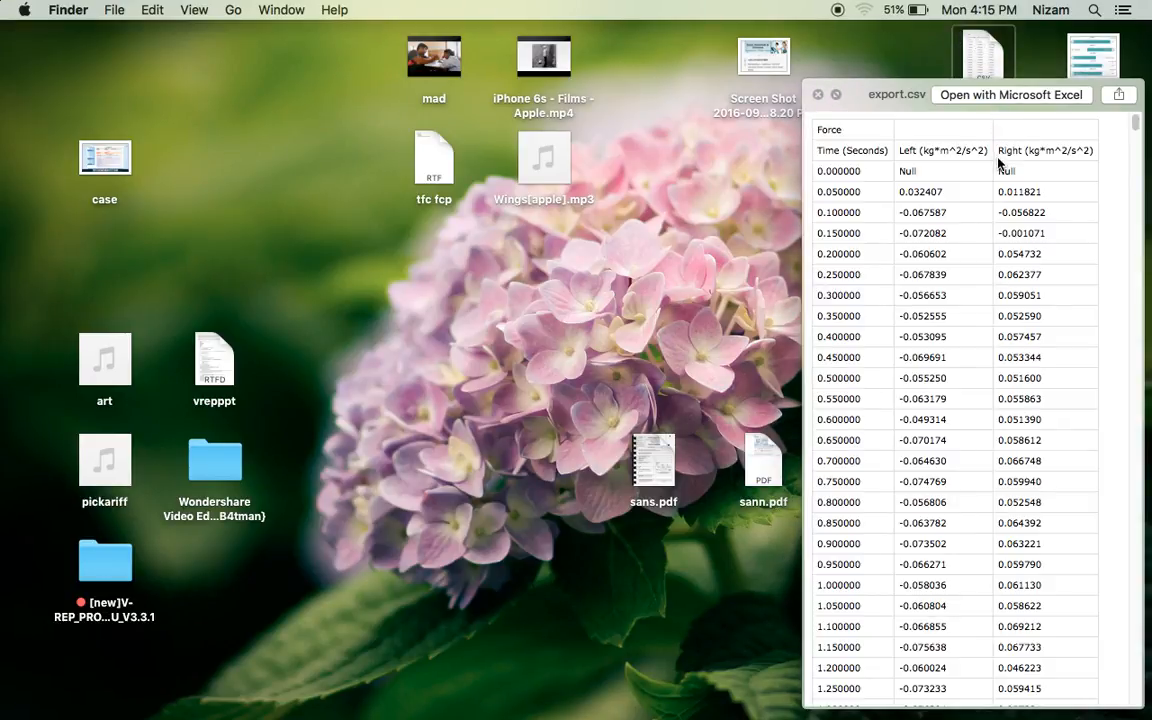
Move the export.csv preview to the middle of the desktop and examine the time, Left and Right force columns
left_click_drag(866, 94, 436, 43)
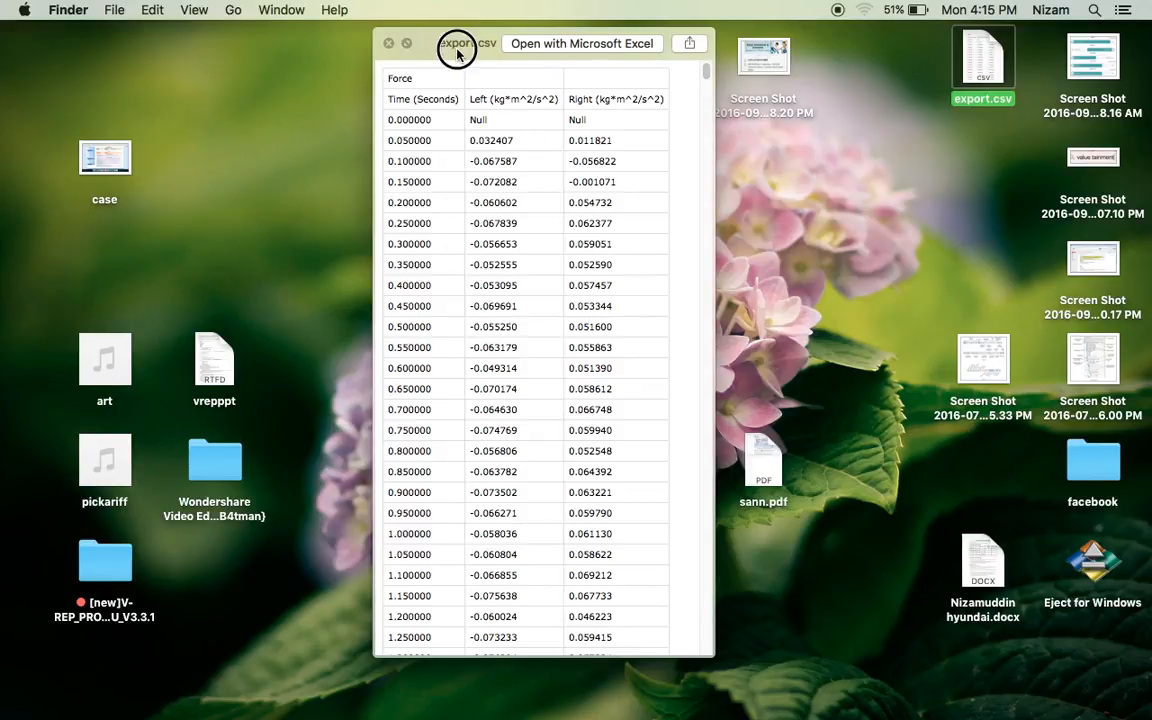
left_click_drag(709, 78, 690, 58)
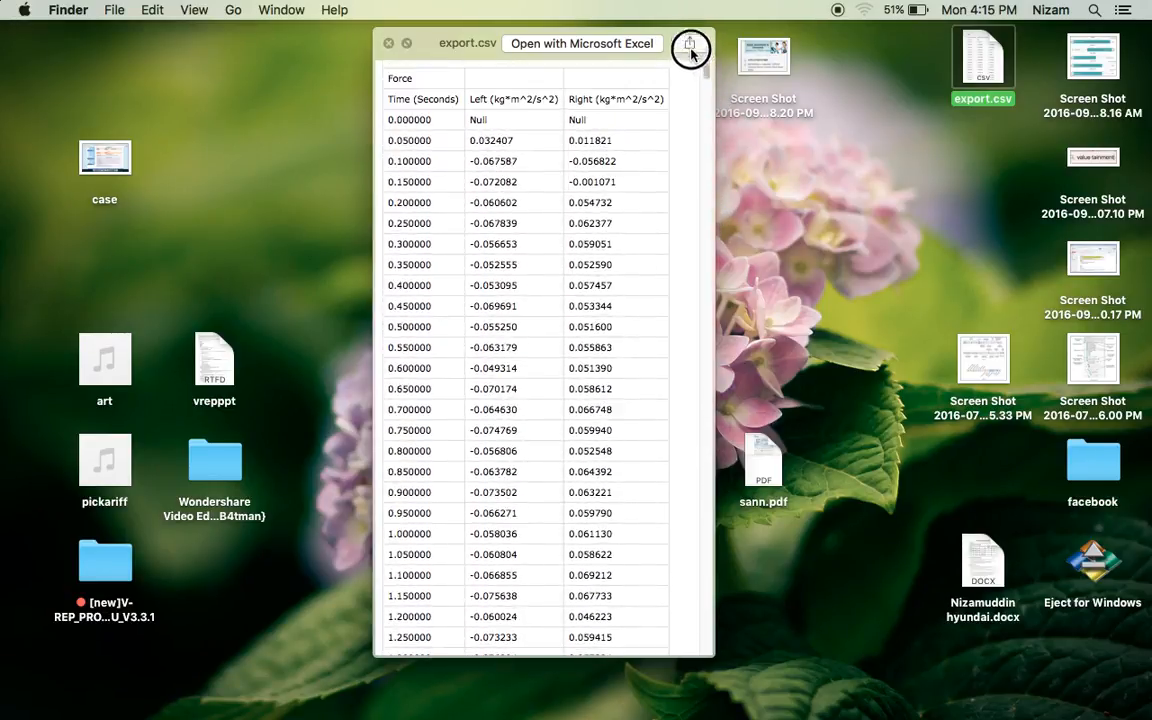
scroll(507, 85, "down", 5)
scroll(507, 85, "up", 5)
scroll(632, 76, "down", 5)
scroll(632, 76, "up", 5)
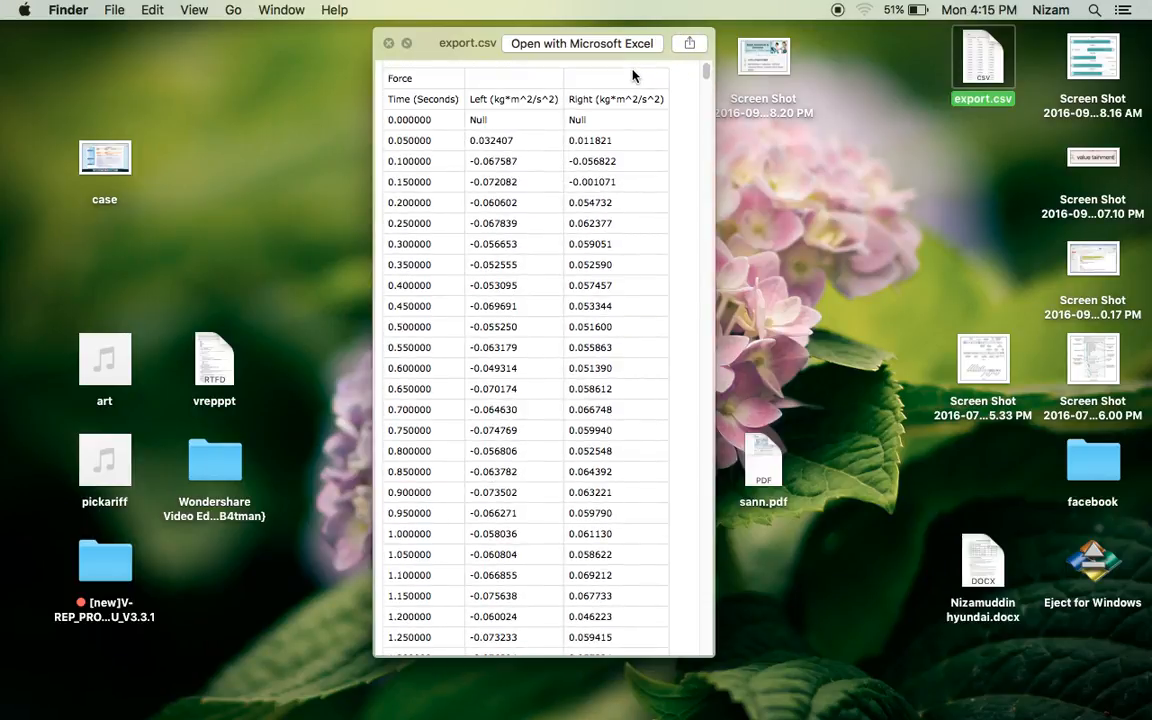